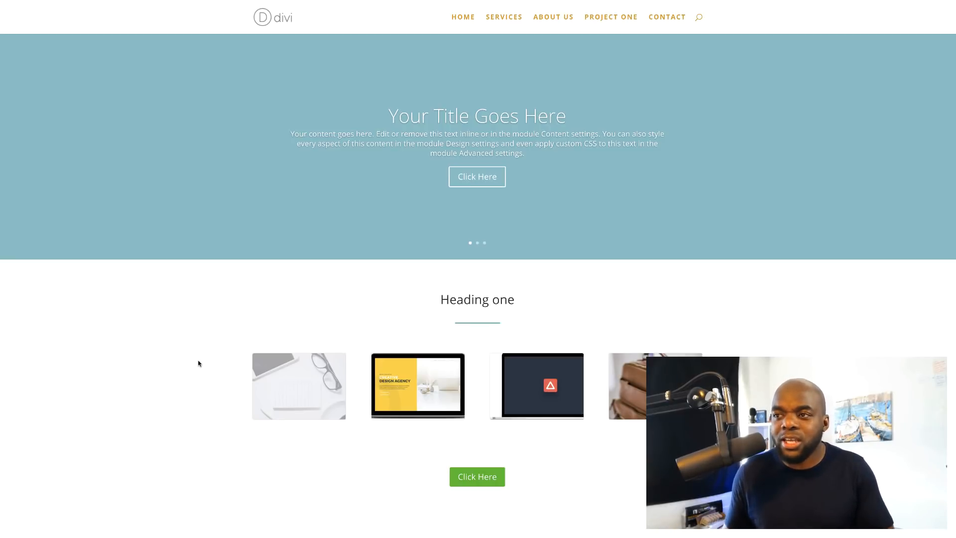
Examine the sections of the Divi placeholder page from the slider down to the blog and image sections
{"action": "scroll", "coordinate": [199, 373], "scroll_direction": "down", "scroll_amount": 7}
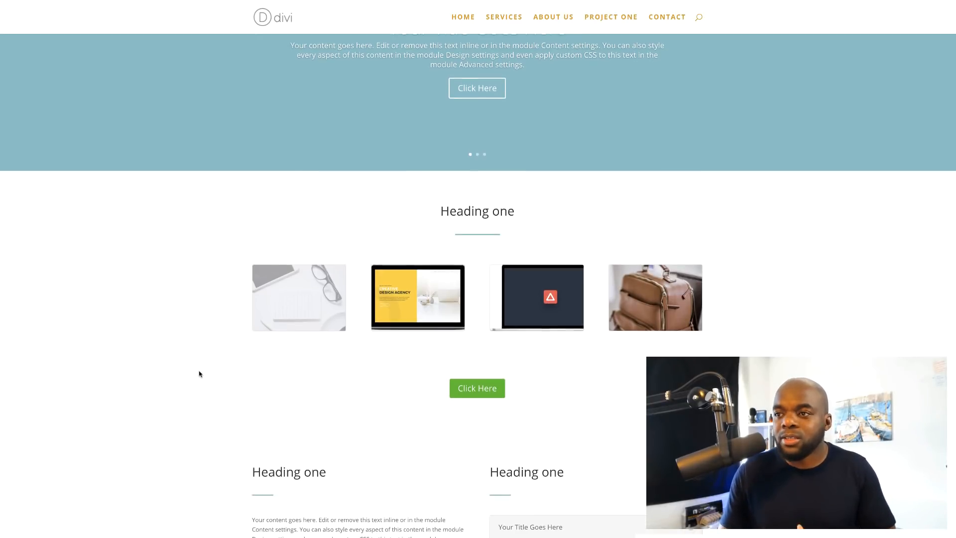
{"action": "scroll", "coordinate": [199, 375], "scroll_direction": "down", "scroll_amount": 5}
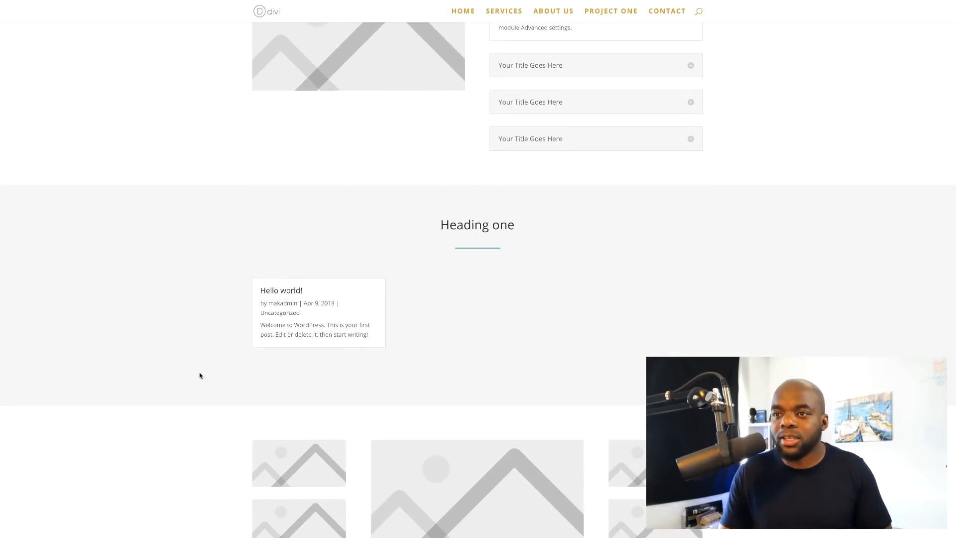
{"action": "scroll", "coordinate": [199, 374], "scroll_direction": "up", "scroll_amount": 12}
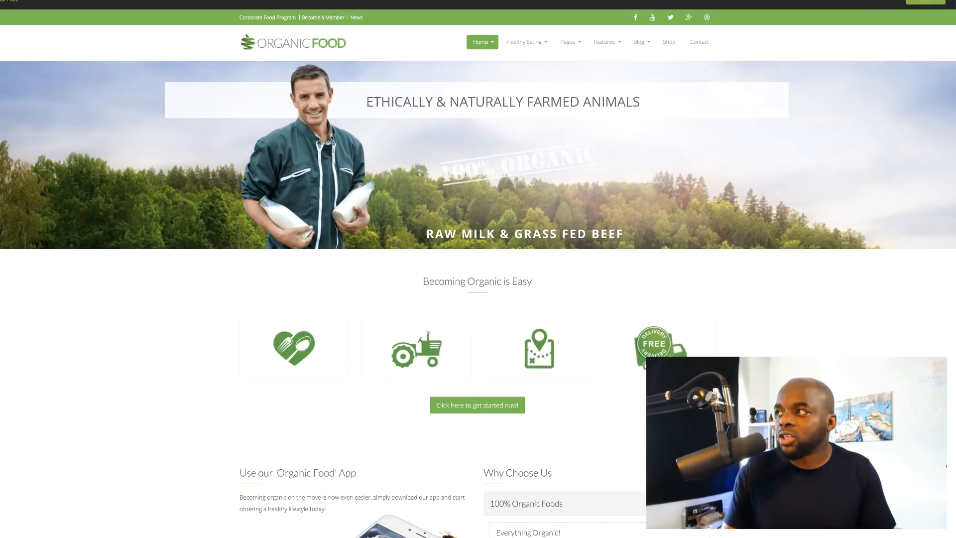
Examine the Organic Food demo homepage section by section, from the farmer slider down to the Organic-Bio Labels
{"action": "scroll", "coordinate": [478, 273], "scroll_direction": "down", "scroll_amount": 1}
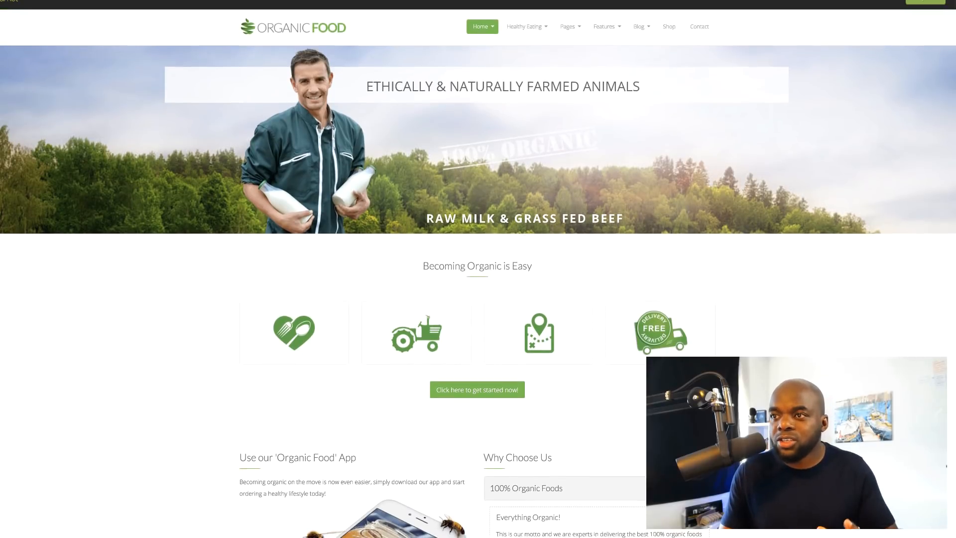
{"action": "scroll", "coordinate": [478, 273], "scroll_direction": "down", "scroll_amount": 5}
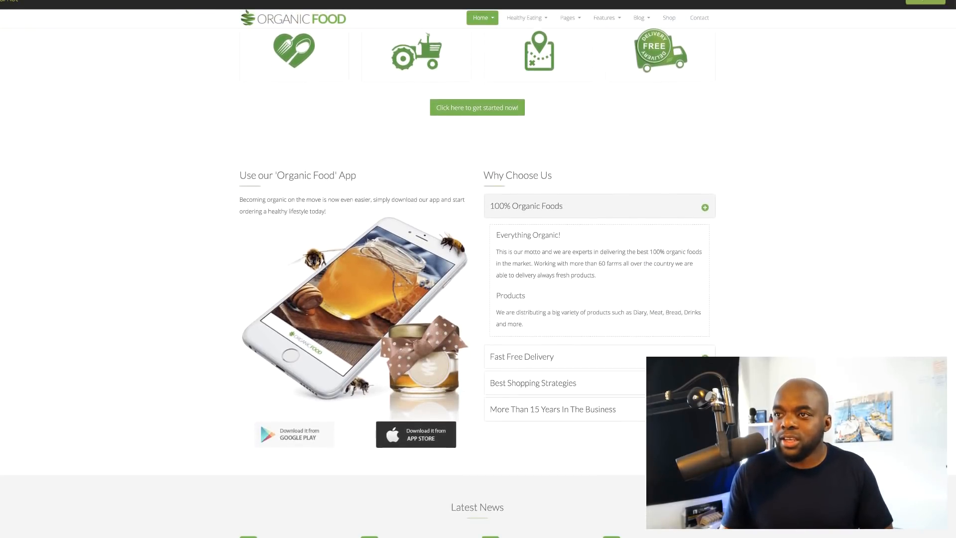
{"action": "scroll", "coordinate": [478, 273], "scroll_direction": "down", "scroll_amount": 3}
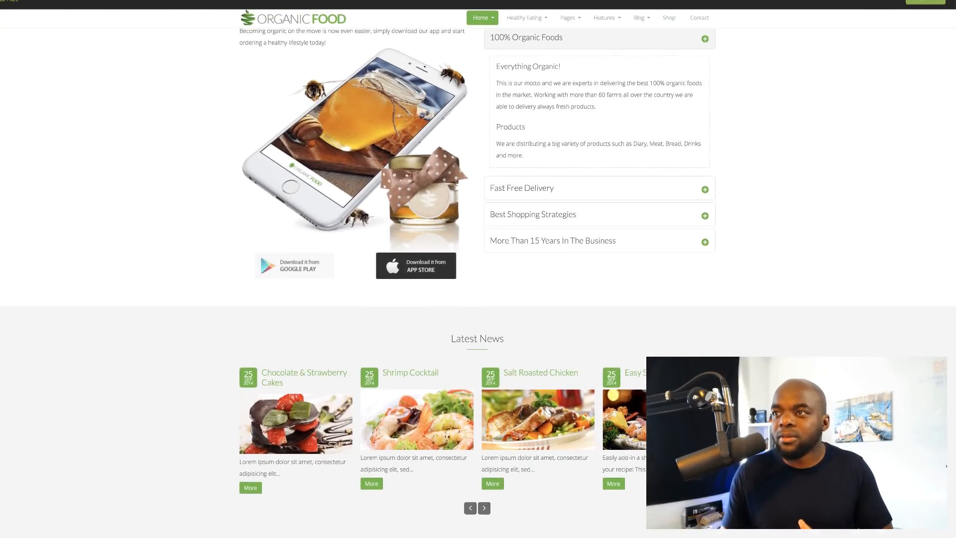
{"action": "scroll", "coordinate": [478, 273], "scroll_direction": "down", "scroll_amount": 4}
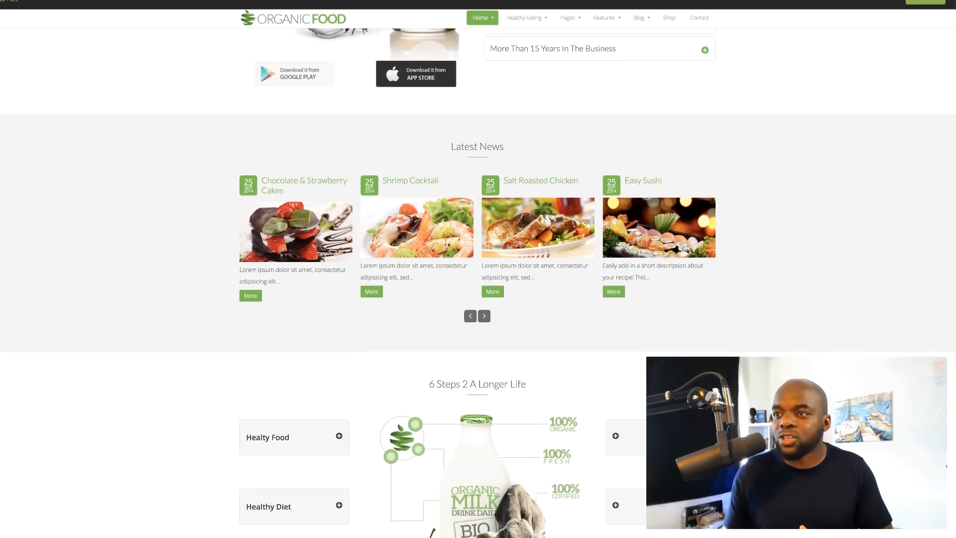
{"action": "scroll", "coordinate": [477, 273], "scroll_direction": "down", "scroll_amount": 5}
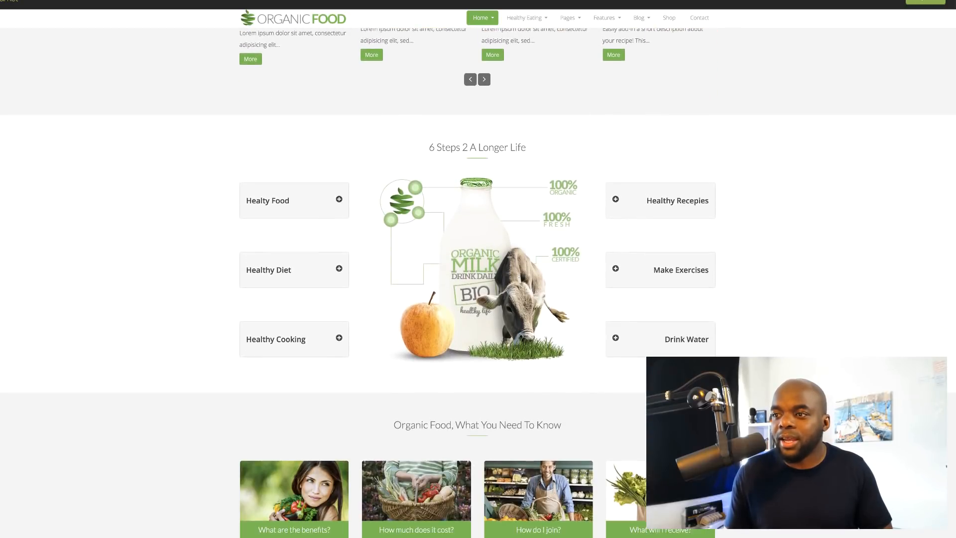
{"action": "scroll", "coordinate": [478, 273], "scroll_direction": "down", "scroll_amount": 6}
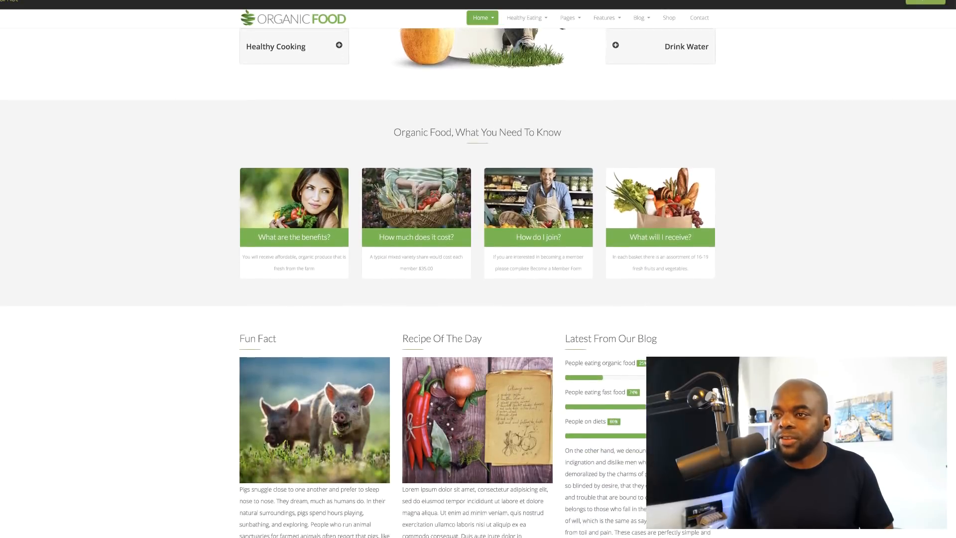
{"action": "scroll", "coordinate": [477, 272], "scroll_direction": "down", "scroll_amount": 10}
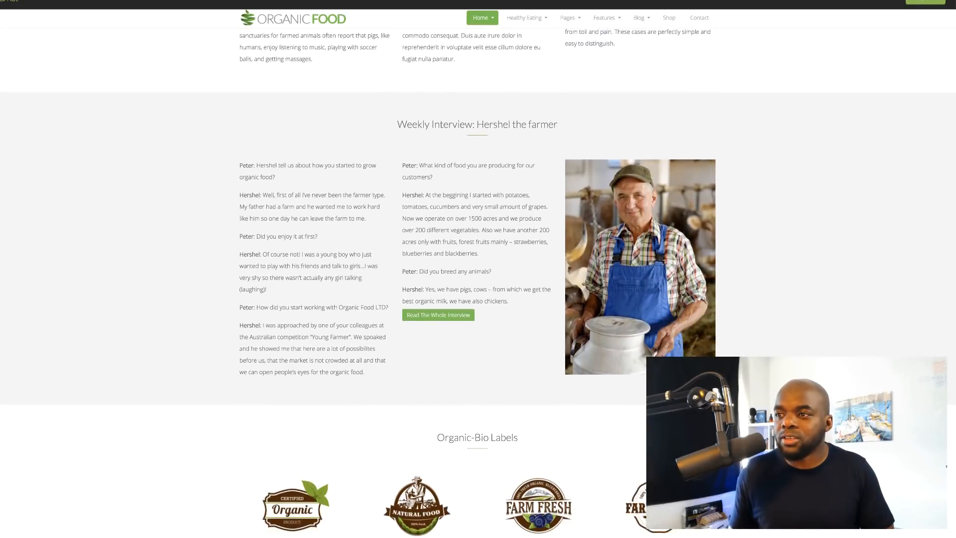
{"action": "scroll", "coordinate": [478, 272], "scroll_direction": "down", "scroll_amount": 5}
{"action": "scroll", "coordinate": [913, 352], "scroll_direction": "up", "scroll_amount": 20}
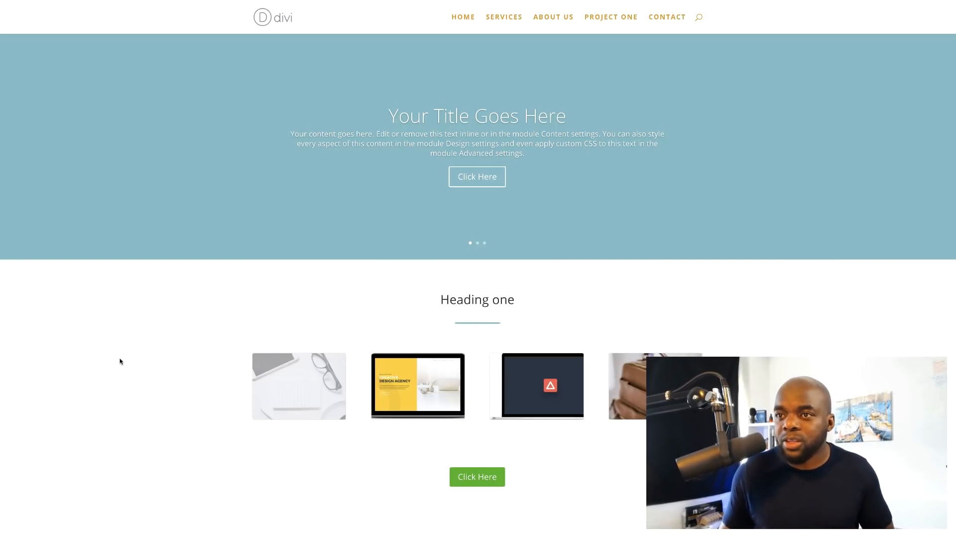
Enable the Visual Builder on the organic page and open the settings of the fullwidth slider module
{"action": "scroll", "coordinate": [120, 361], "scroll_direction": "down", "scroll_amount": 3}
{"action": "scroll", "coordinate": [119, 361], "scroll_direction": "down", "scroll_amount": 5}
{"action": "scroll", "coordinate": [119, 361], "scroll_direction": "up", "scroll_amount": 7}
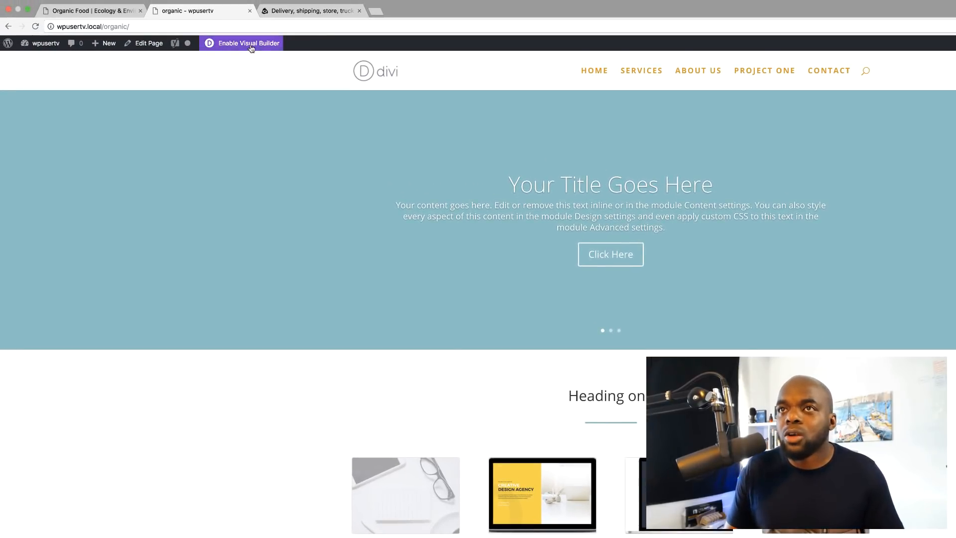
{"action": "left_click", "coordinate": [251, 46]}
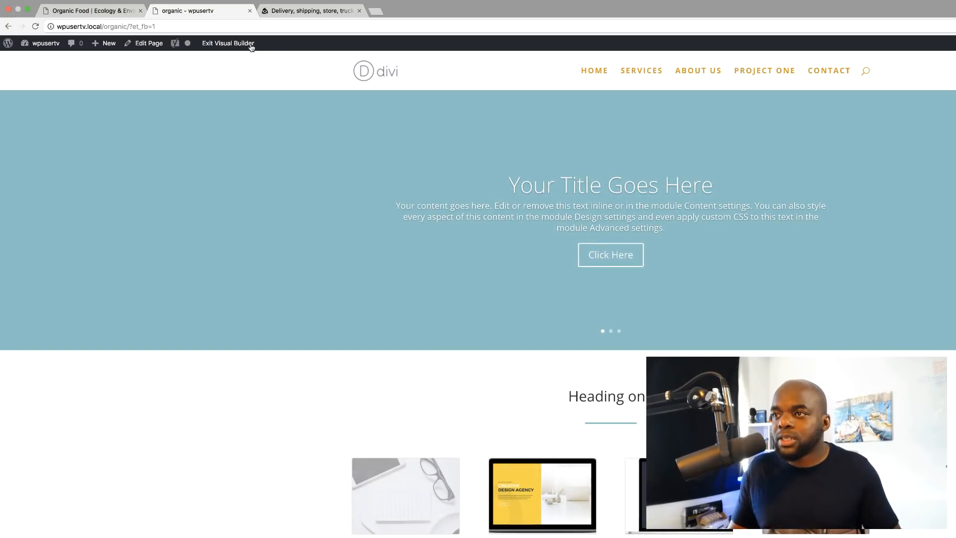
{"action": "mouse_move", "coordinate": [537, 168]}
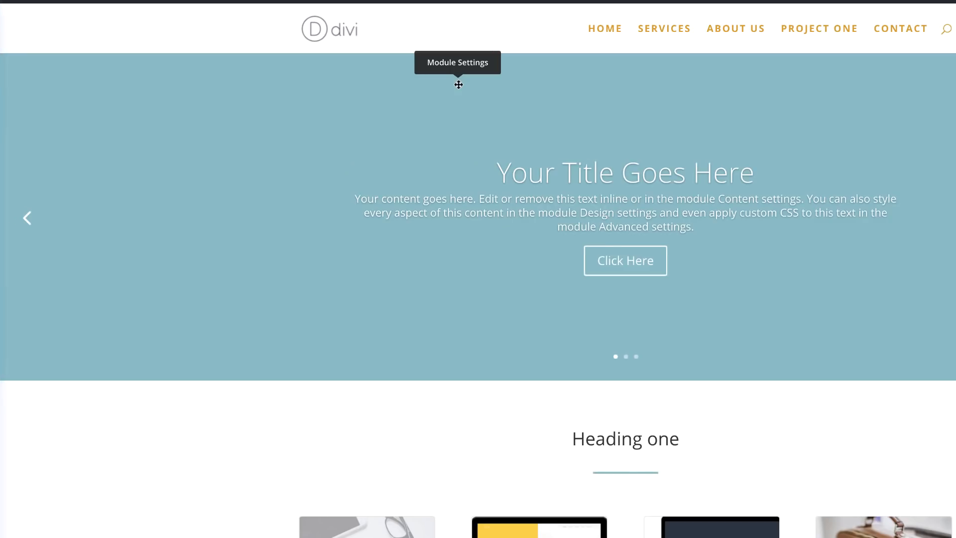
{"action": "left_click", "coordinate": [457, 84]}
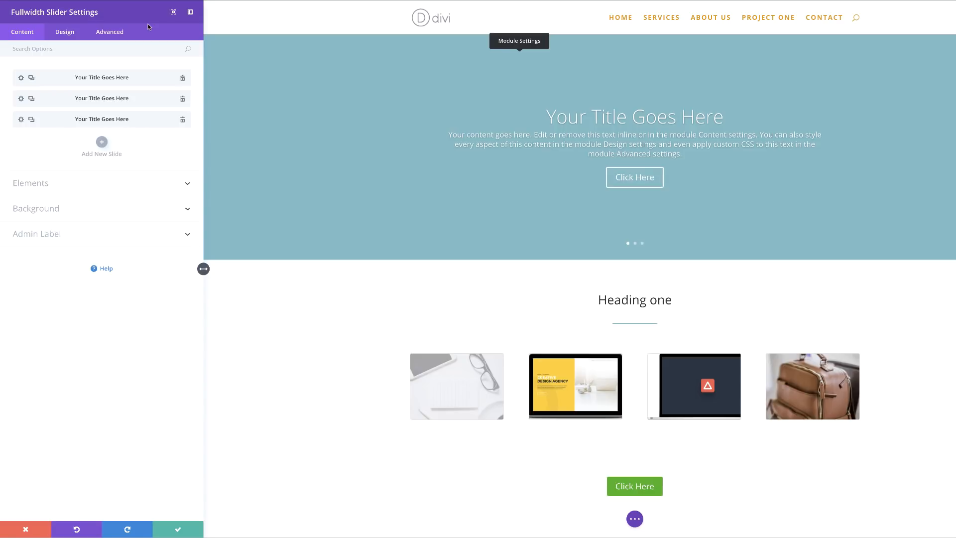
Set the heading of the slider's first slide to "100% ORGANIC"
{"action": "left_click", "coordinate": [20, 78]}
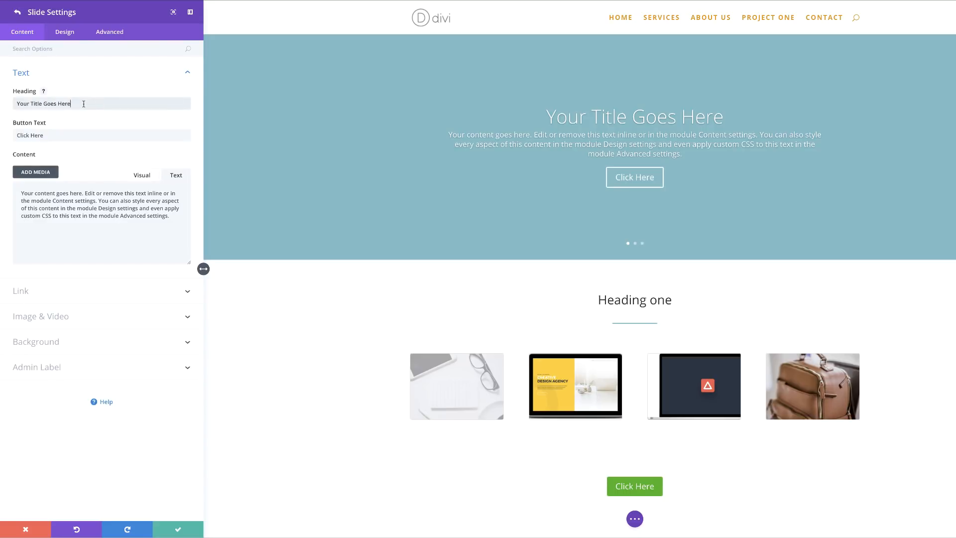
{"action": "triple_click", "coordinate": [84, 104]}
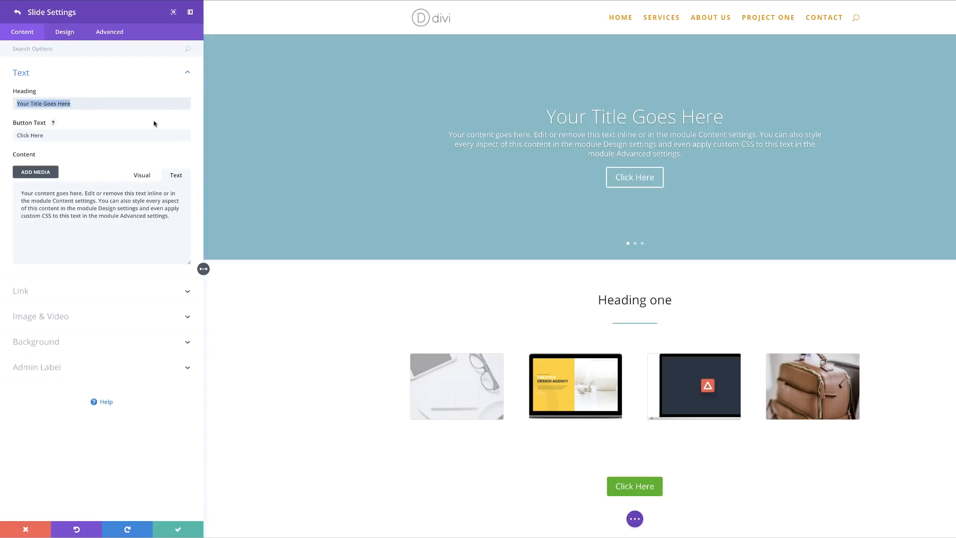
{"action": "type", "text": "100% ORGANIC"}
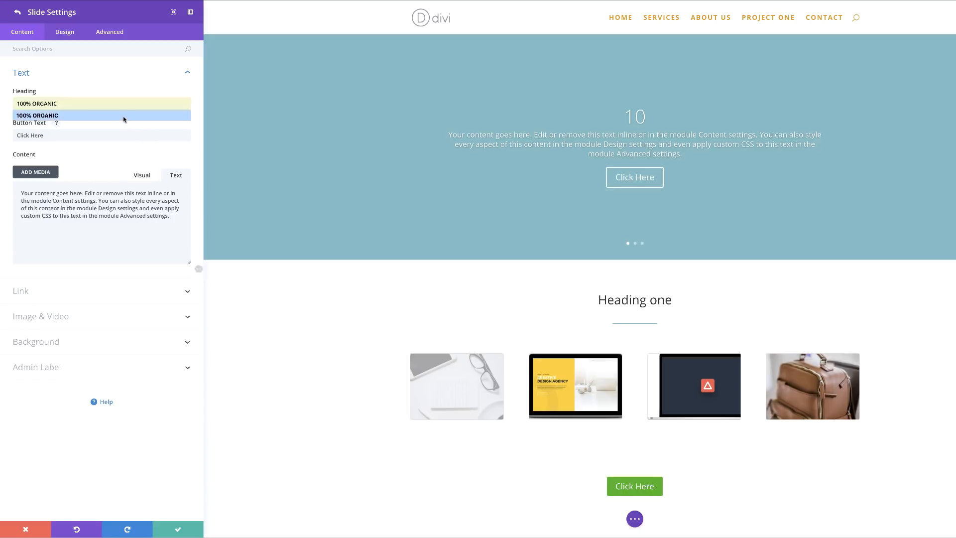
{"action": "left_click", "coordinate": [124, 119]}
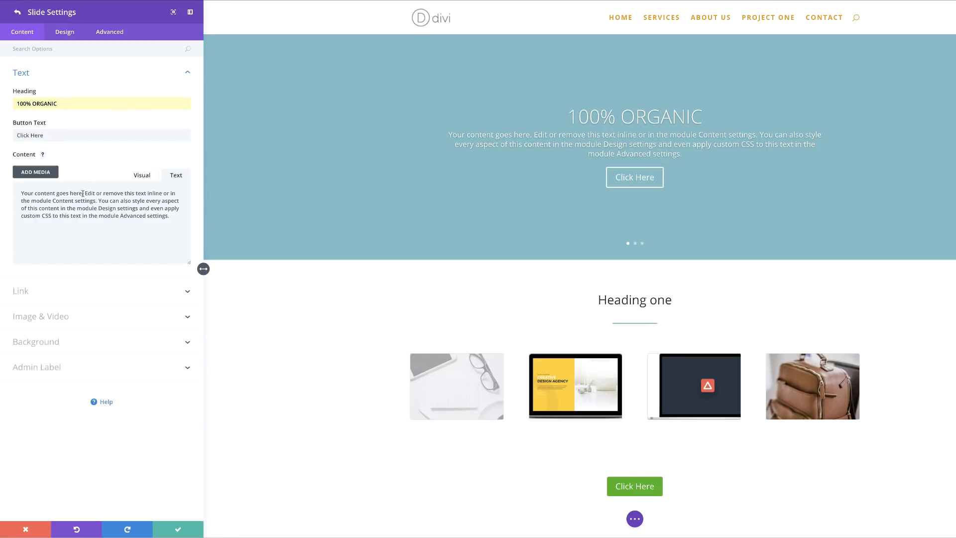
Shorten the first slide's content to "Your content goes here." and clear its button text
{"action": "left_click_drag", "start_coordinate": [84, 193], "coordinate": [108, 208]}
{"action": "key", "text": "BackSpace"}
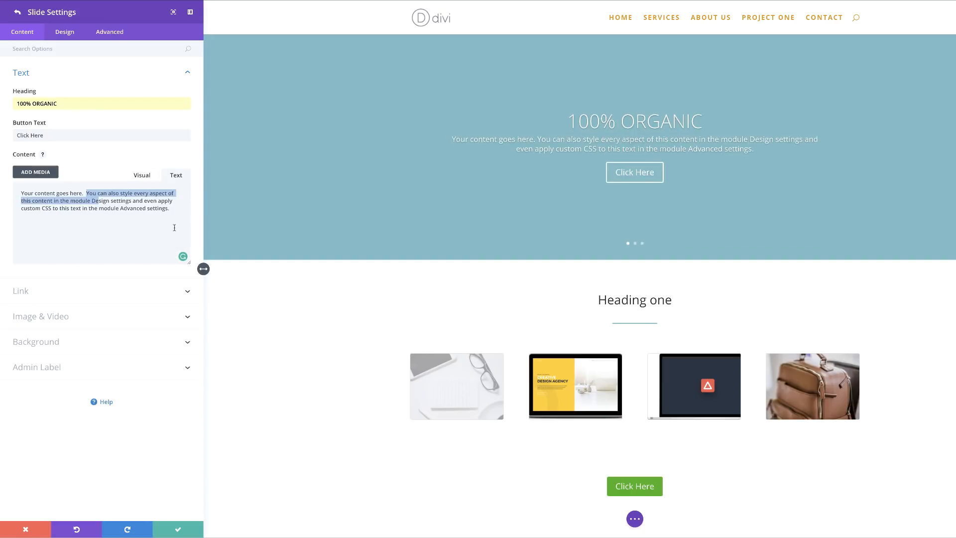
{"action": "key", "text": "BackSpace"}
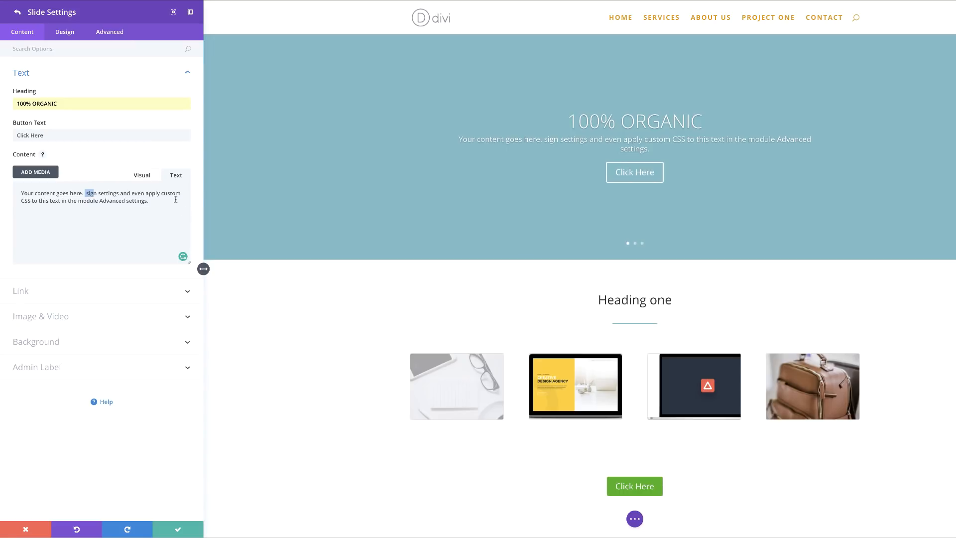
{"action": "key", "text": "BackSpace"}
{"action": "key", "text": "BackSpace"}
{"action": "key", "text": "BackSpace"}
{"action": "key", "text": "BackSpace"}
{"action": "key", "text": "BackSpace"}
{"action": "key", "text": "BackSpace"}
{"action": "key", "text": "BackSpace"}
{"action": "key", "text": "BackSpace"}
{"action": "key", "text": "BackSpace"}
{"action": "key", "text": "BackSpace"}
{"action": "key", "text": "BackSpace"}
{"action": "key", "text": "BackSpace"}
{"action": "key", "text": "BackSpace"}
{"action": "key", "text": "BackSpace"}
{"action": "key", "text": "BackSpace"}
{"action": "key", "text": "BackSpace"}
{"action": "key", "text": "BackSpace"}
{"action": "key", "text": "BackSpace"}
{"action": "key", "text": "BackSpace"}
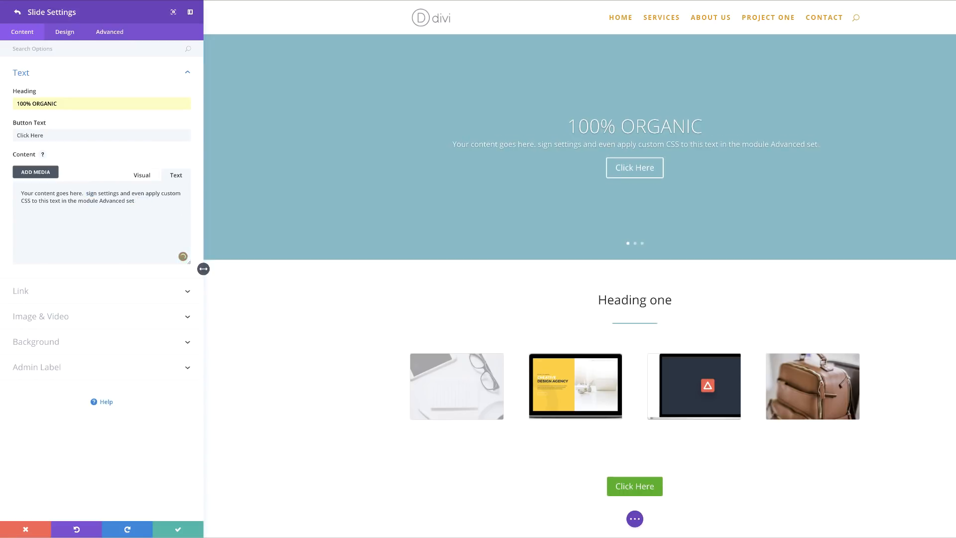
{"action": "key", "text": "BackSpace"}
{"action": "key", "text": "BackSpace"}
{"action": "key", "text": "BackSpace"}
{"action": "key", "text": "BackSpace"}
{"action": "key", "text": "BackSpace"}
{"action": "key", "text": "BackSpace"}
{"action": "key", "text": "BackSpace"}
{"action": "key", "text": "BackSpace"}
{"action": "key", "text": "BackSpace"}
{"action": "key", "text": "BackSpace"}
{"action": "key", "text": "BackSpace"}
{"action": "key", "text": "BackSpace"}
{"action": "key", "text": "BackSpace"}
{"action": "key", "text": "BackSpace"}
{"action": "key", "text": "BackSpace"}
{"action": "key", "text": "BackSpace"}
{"action": "key", "text": "BackSpace"}
{"action": "key", "text": "BackSpace"}
{"action": "key", "text": "BackSpace"}
{"action": "key", "text": "BackSpace"}
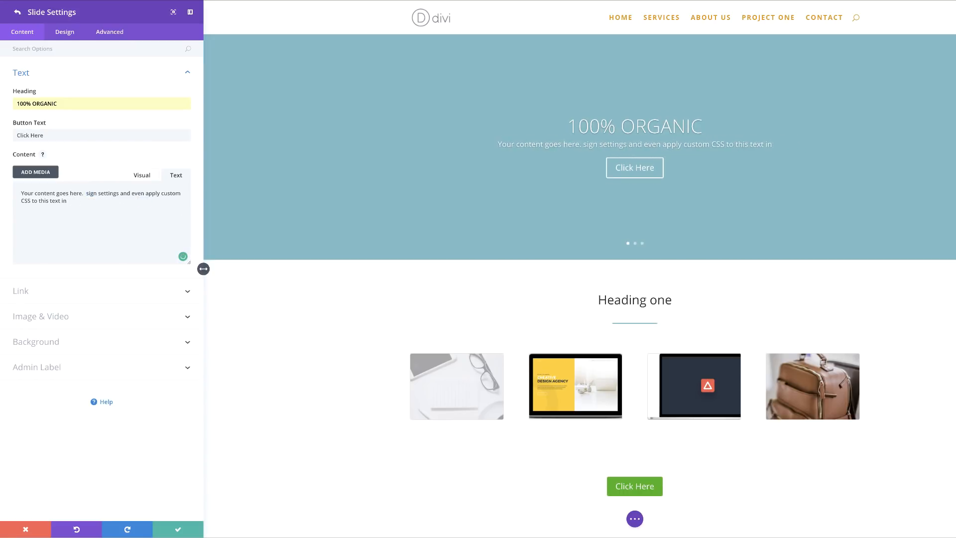
{"action": "key", "text": "BackSpace"}
{"action": "key", "text": "BackSpace"}
{"action": "key", "text": "BackSpace"}
{"action": "key", "text": "BackSpace"}
{"action": "key", "text": "BackSpace"}
{"action": "key", "text": "BackSpace"}
{"action": "key", "text": "BackSpace"}
{"action": "key", "text": "BackSpace"}
{"action": "key", "text": "BackSpace"}
{"action": "key", "text": "BackSpace"}
{"action": "key", "text": "BackSpace"}
{"action": "key", "text": "BackSpace"}
{"action": "key", "text": "BackSpace"}
{"action": "key", "text": "BackSpace"}
{"action": "key", "text": "BackSpace"}
{"action": "key", "text": "BackSpace"}
{"action": "key", "text": "BackSpace"}
{"action": "key", "text": "BackSpace"}
{"action": "key", "text": "BackSpace"}
{"action": "key", "text": "BackSpace"}
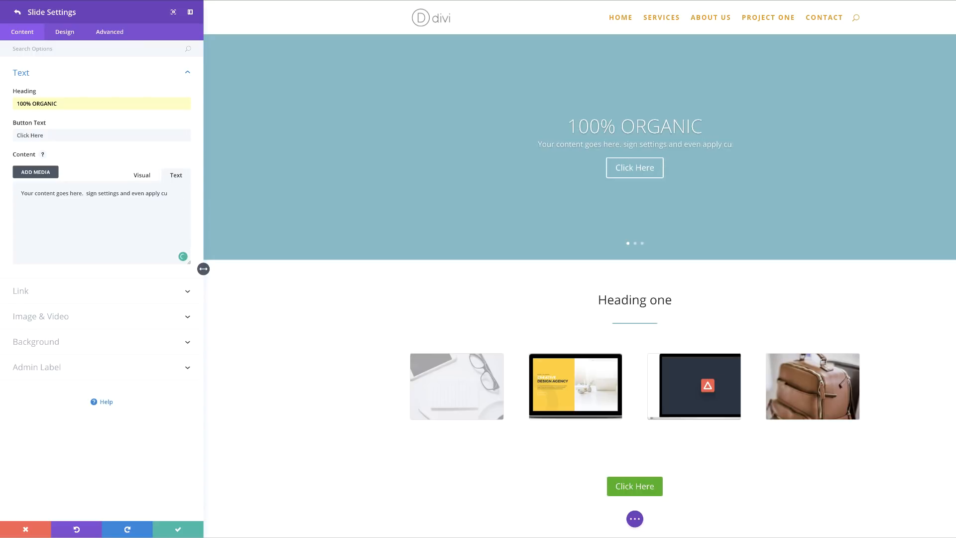
{"action": "key", "text": "BackSpace"}
{"action": "key", "text": "BackSpace"}
{"action": "key", "text": "BackSpace"}
{"action": "key", "text": "BackSpace"}
{"action": "key", "text": "BackSpace"}
{"action": "key", "text": "BackSpace"}
{"action": "key", "text": "BackSpace"}
{"action": "key", "text": "BackSpace"}
{"action": "key", "text": "BackSpace"}
{"action": "key", "text": "BackSpace"}
{"action": "key", "text": "BackSpace"}
{"action": "key", "text": "BackSpace"}
{"action": "key", "text": "BackSpace"}
{"action": "key", "text": "BackSpace"}
{"action": "key", "text": "BackSpace"}
{"action": "key", "text": "BackSpace"}
{"action": "key", "text": "BackSpace"}
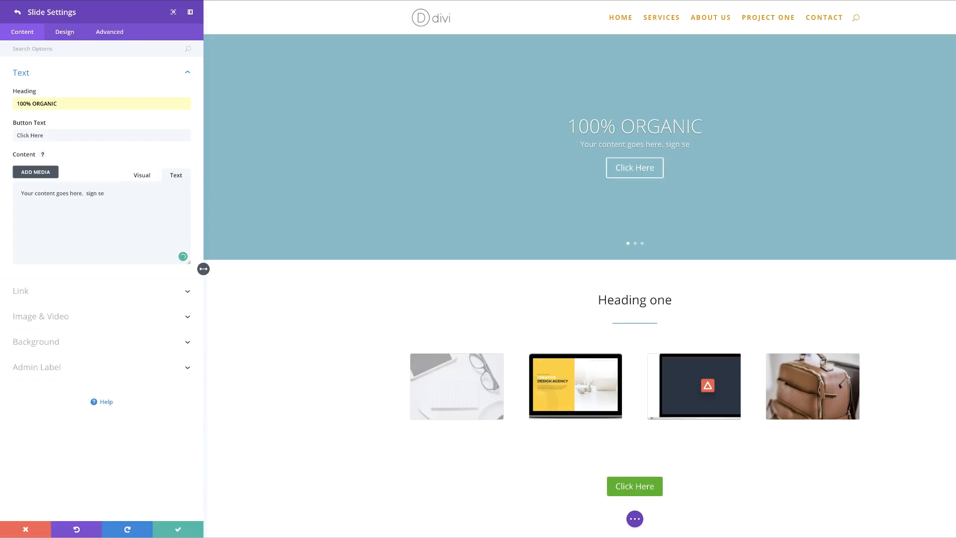
{"action": "key", "text": "BackSpace"}
{"action": "key", "text": "BackSpace"}
{"action": "triple_click", "coordinate": [64, 136]}
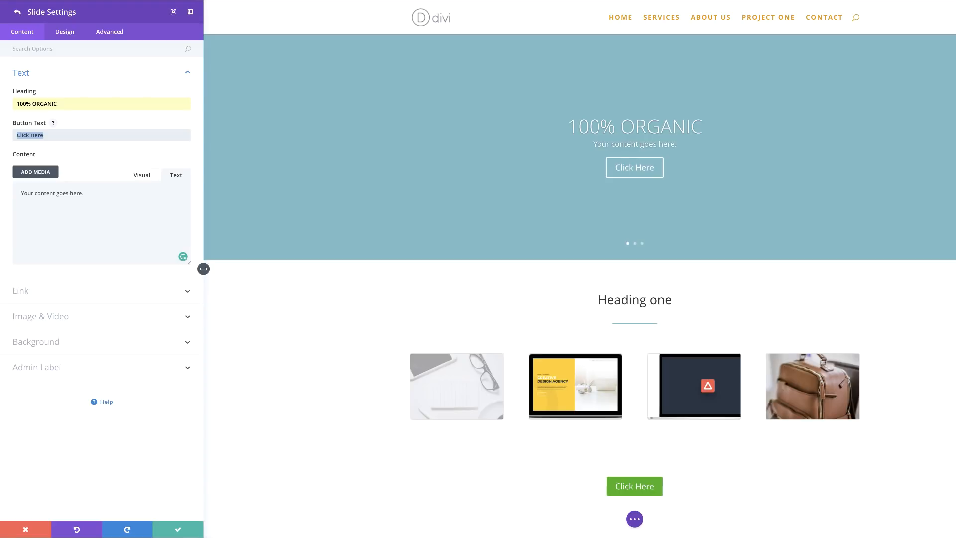
{"action": "key", "text": "BackSpace"}
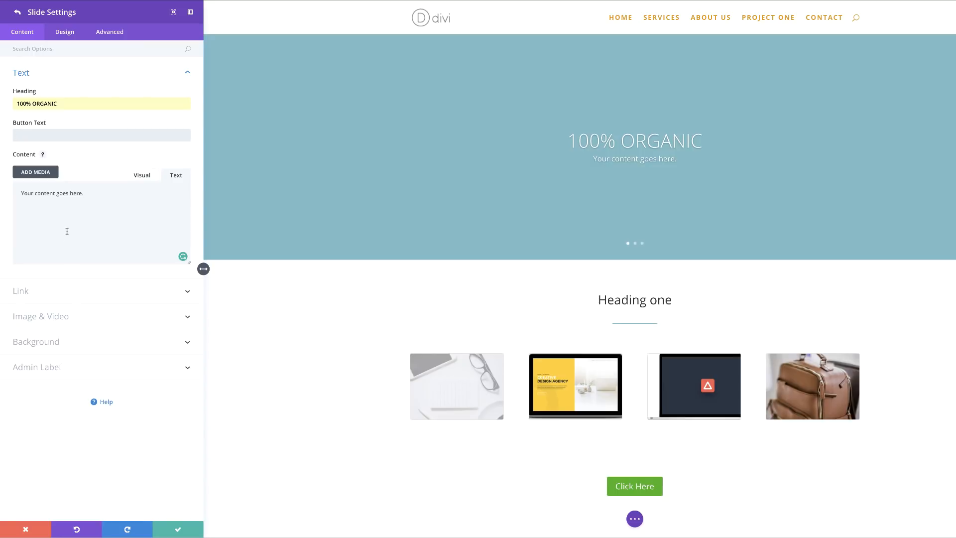
Set the slide's title text size to 74px and its title font weight to Ultra Bold
{"action": "left_click", "coordinate": [75, 34]}
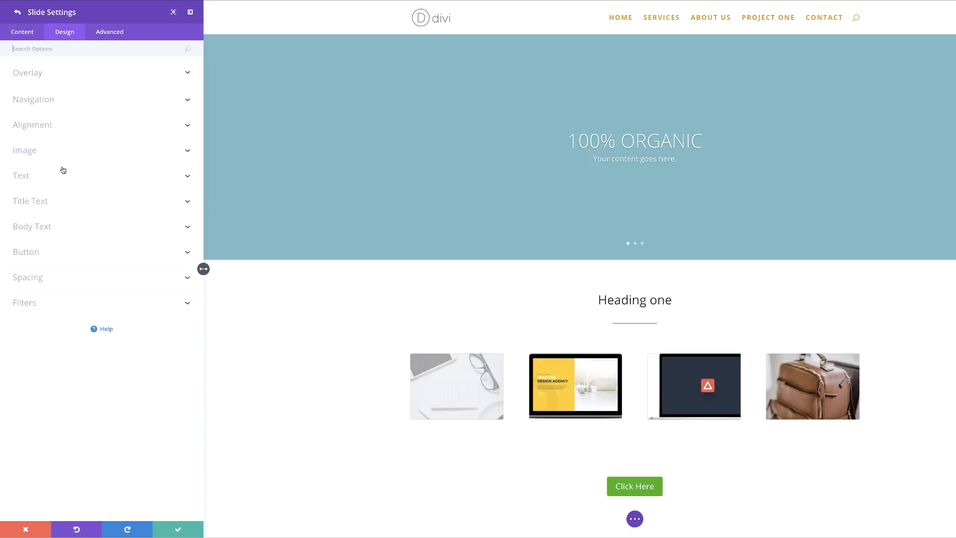
{"action": "left_click", "coordinate": [57, 203]}
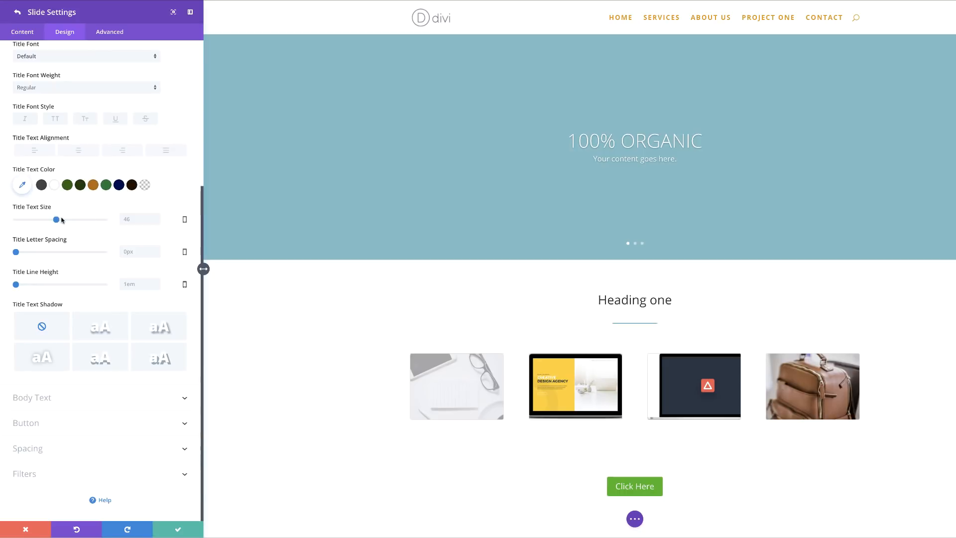
{"action": "left_click_drag", "start_coordinate": [57, 221], "coordinate": [82, 222]}
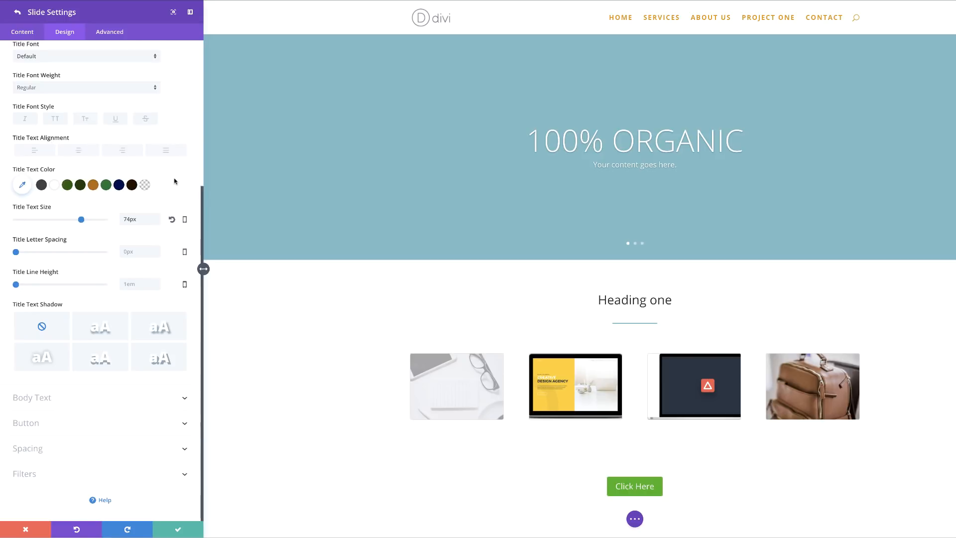
{"action": "scroll", "coordinate": [174, 181], "scroll_direction": "up", "scroll_amount": 1}
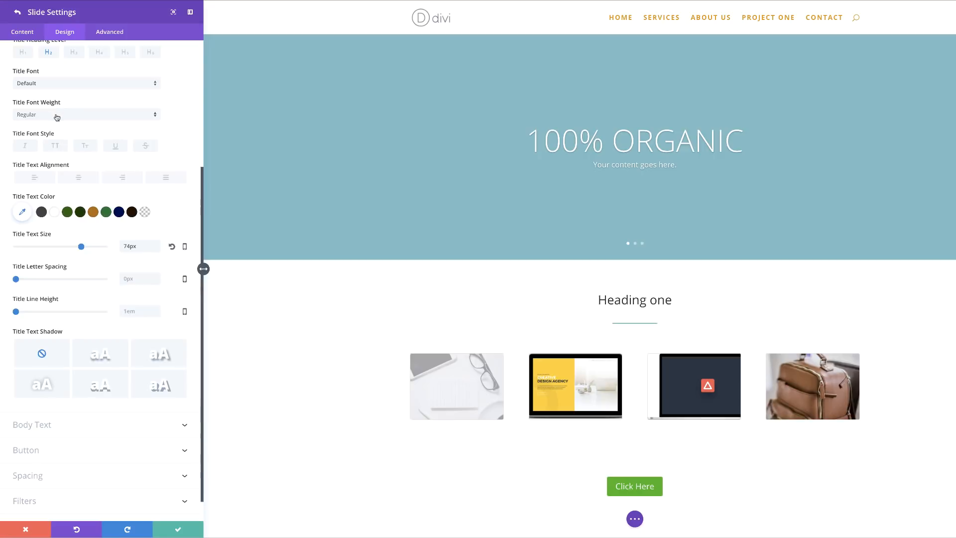
{"action": "left_click", "coordinate": [58, 115]}
{"action": "left_click", "coordinate": [61, 179]}
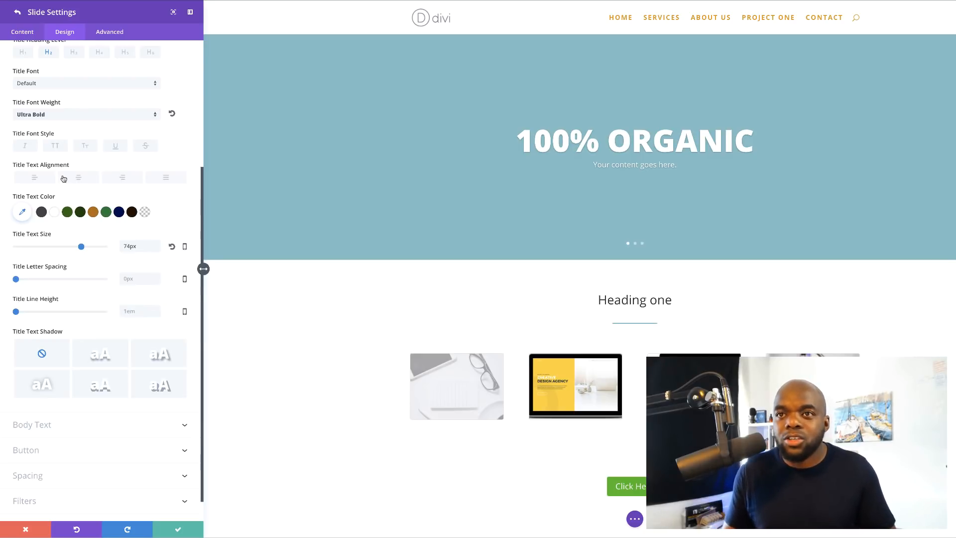
Give the slide's title text a smartphone-specific size of 58px, then return to the desktop view
{"action": "left_click", "coordinate": [185, 248]}
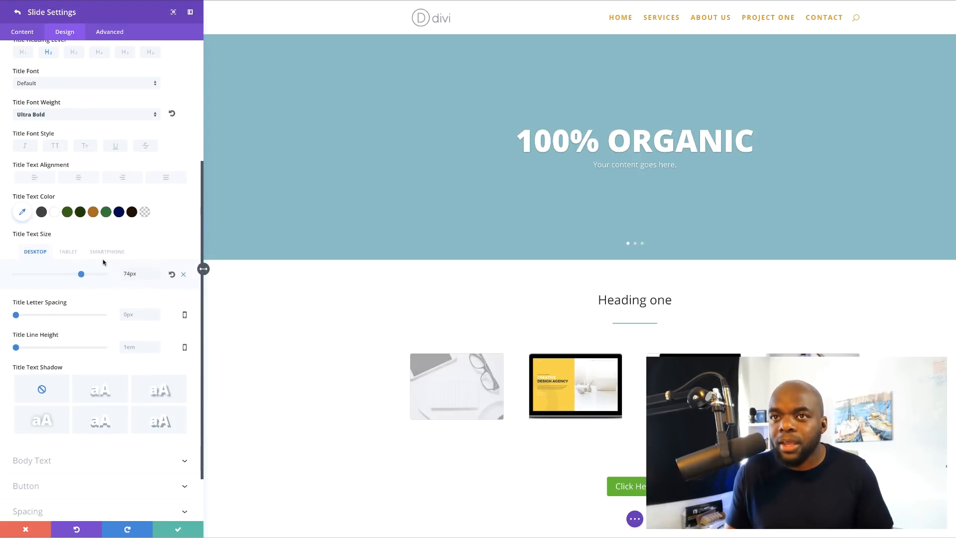
{"action": "left_click", "coordinate": [73, 254]}
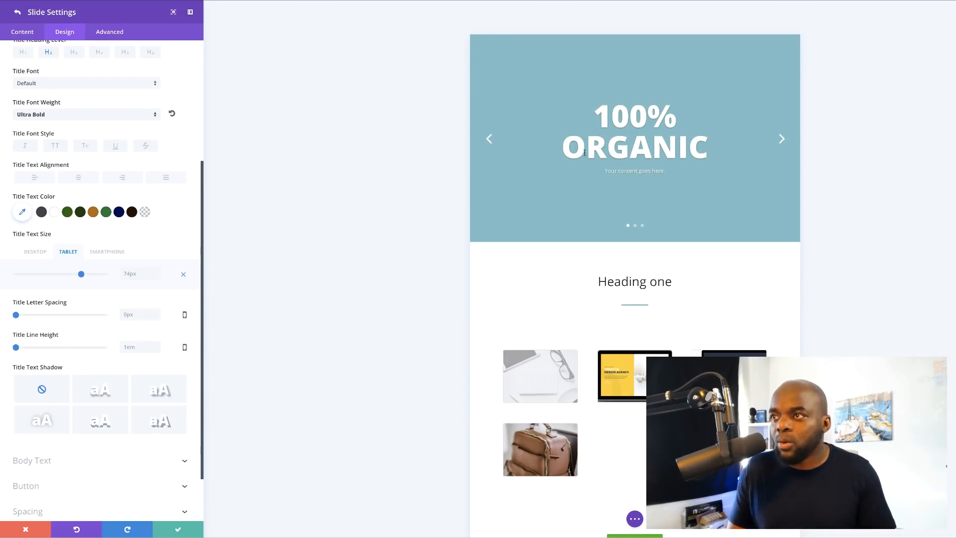
{"action": "left_click", "coordinate": [114, 254]}
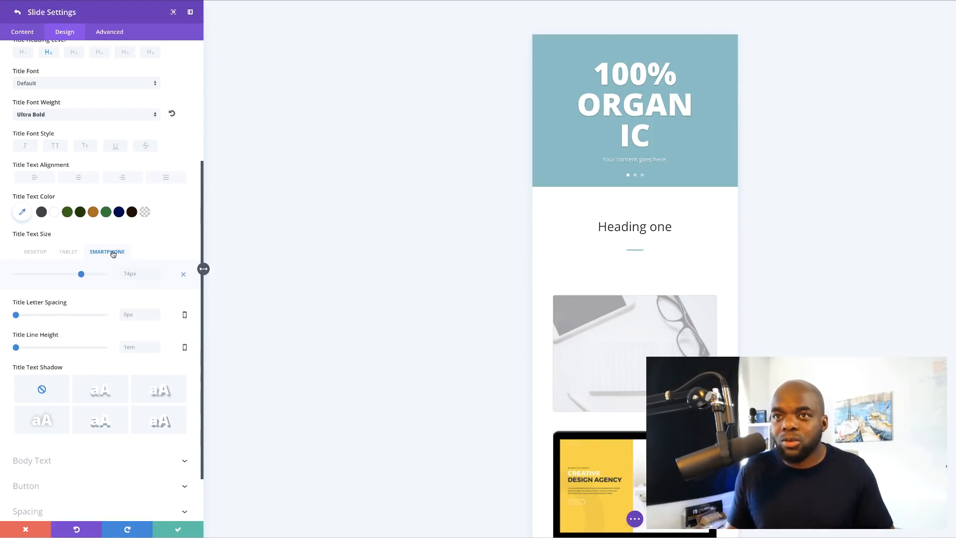
{"action": "left_click_drag", "start_coordinate": [81, 274], "coordinate": [68, 275]}
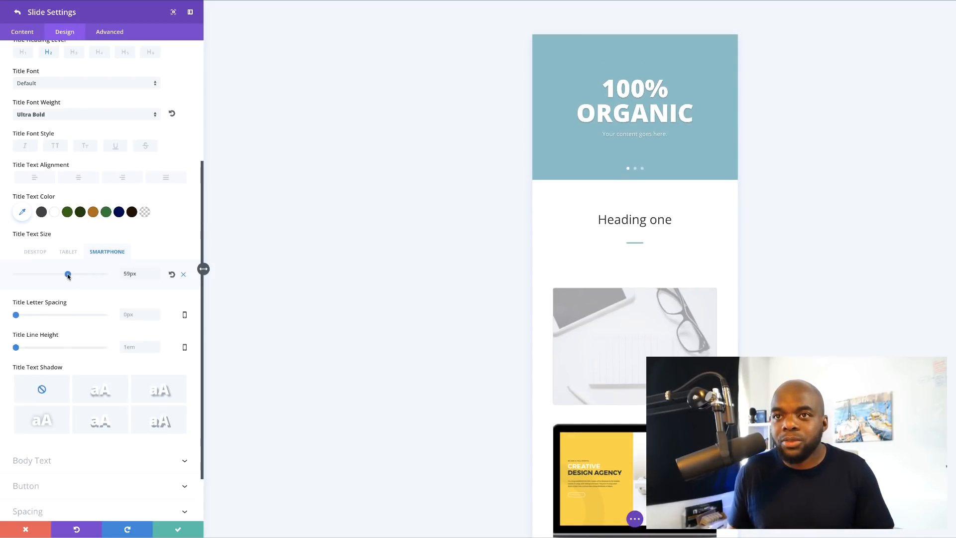
{"action": "left_click_drag", "start_coordinate": [68, 275], "coordinate": [67, 275]}
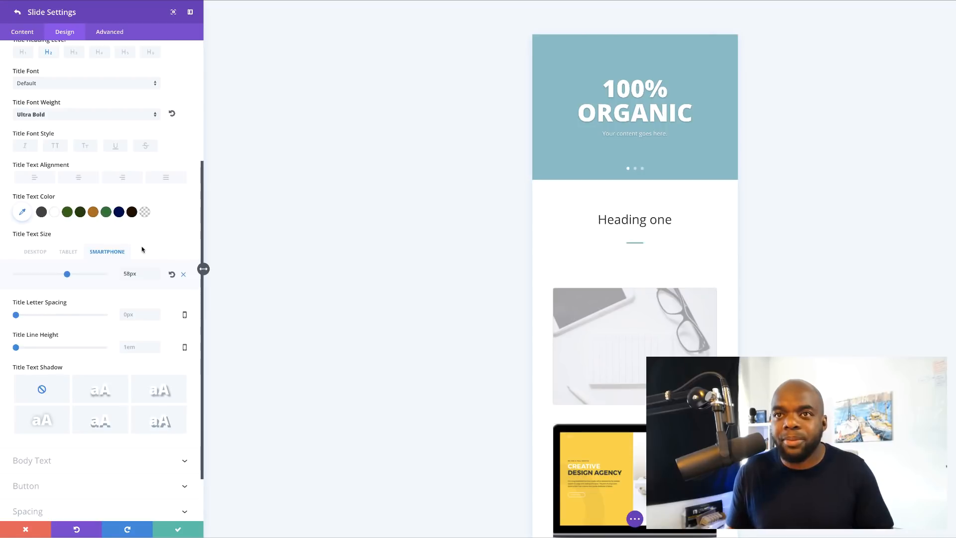
{"action": "left_click", "coordinate": [30, 252]}
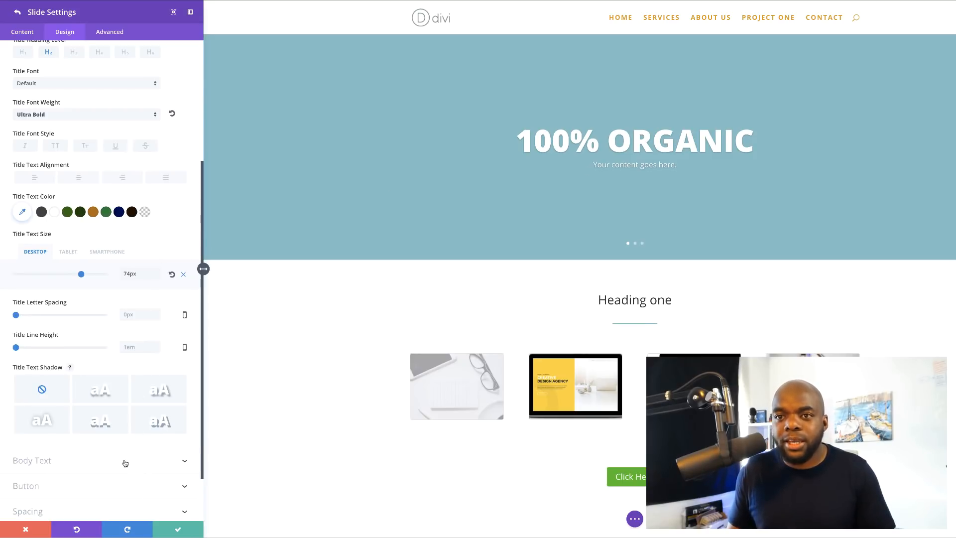
Set the slide's body font weight to Bold and its body text size to 30px
{"action": "scroll", "coordinate": [132, 460], "scroll_direction": "down", "scroll_amount": 2}
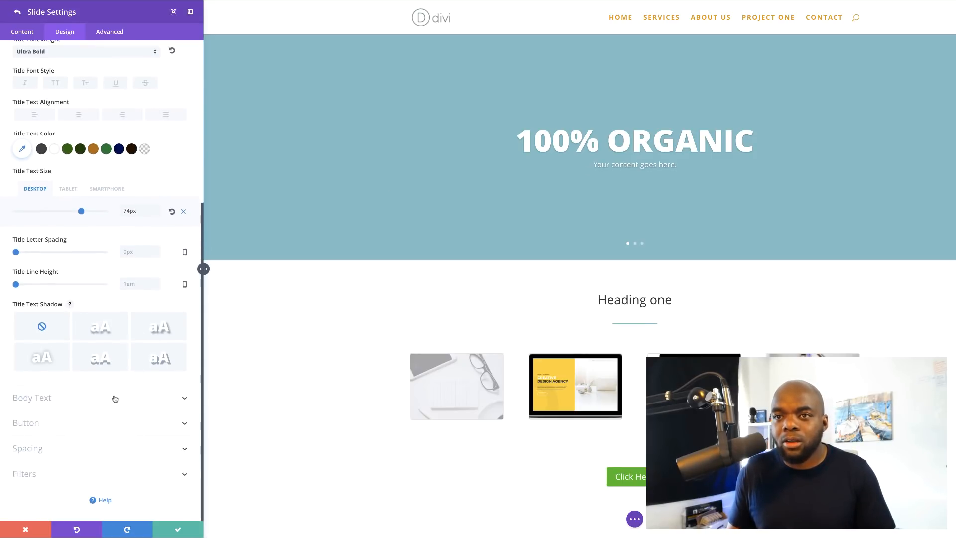
{"action": "left_click", "coordinate": [115, 399]}
{"action": "scroll", "coordinate": [99, 263], "scroll_direction": "down", "scroll_amount": 1}
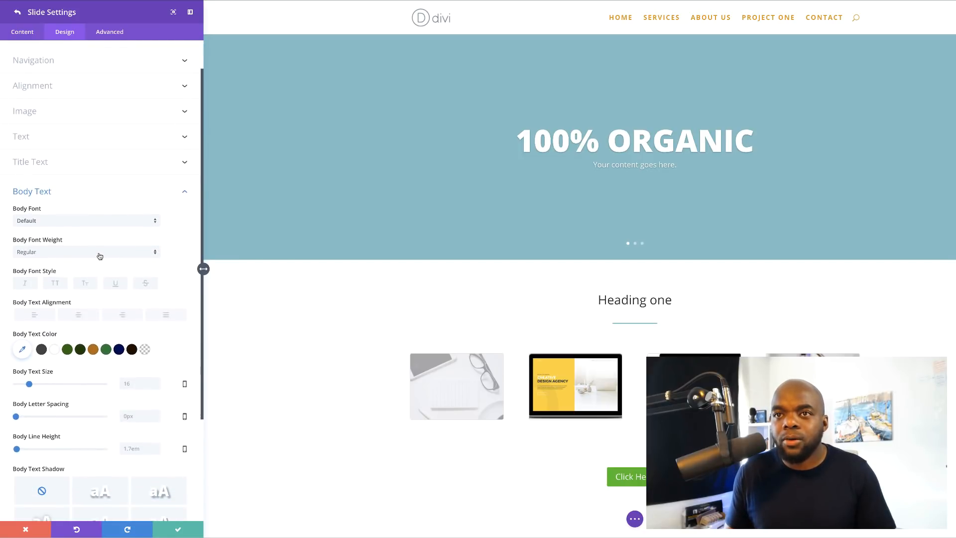
{"action": "left_click", "coordinate": [98, 254]}
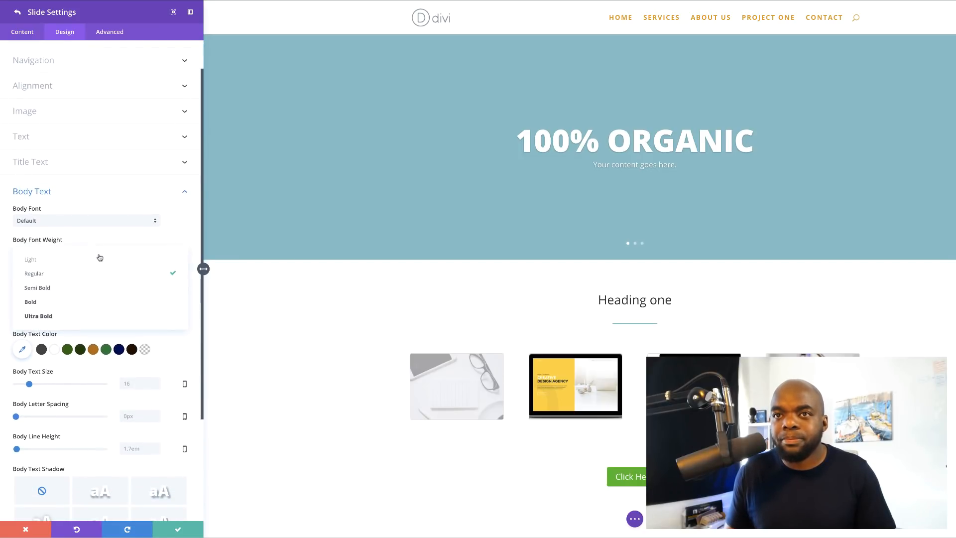
{"action": "left_click", "coordinate": [97, 305]}
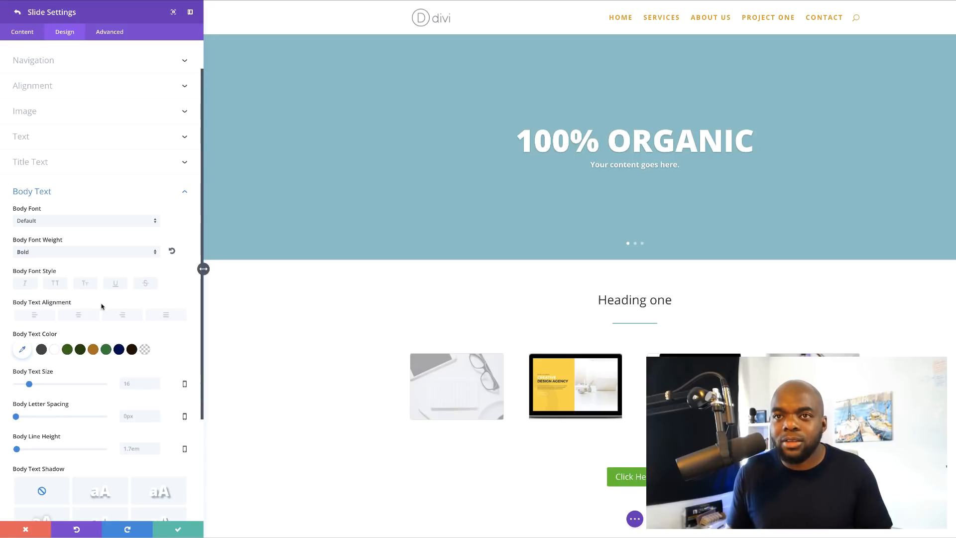
{"action": "scroll", "coordinate": [120, 303], "scroll_direction": "down", "scroll_amount": 3}
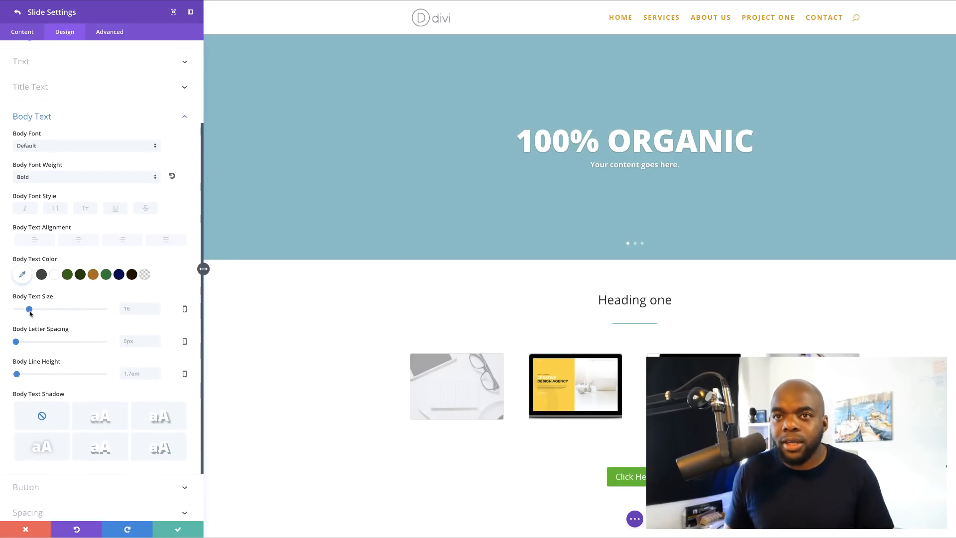
{"action": "left_click_drag", "start_coordinate": [30, 309], "coordinate": [42, 311]}
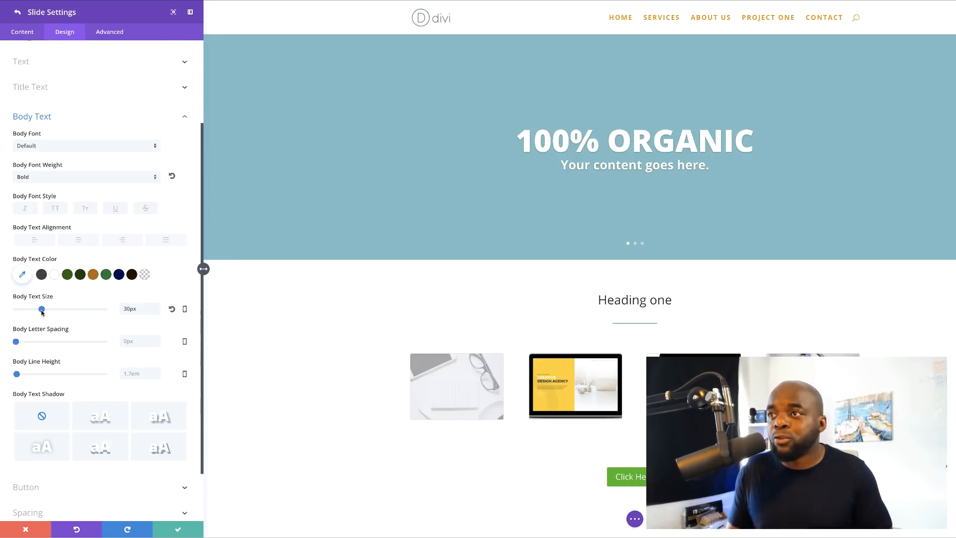
Give the slide's body text a smartphone-specific size of 23px, keep the default line height, and return to the desktop view
{"action": "left_click", "coordinate": [184, 309]}
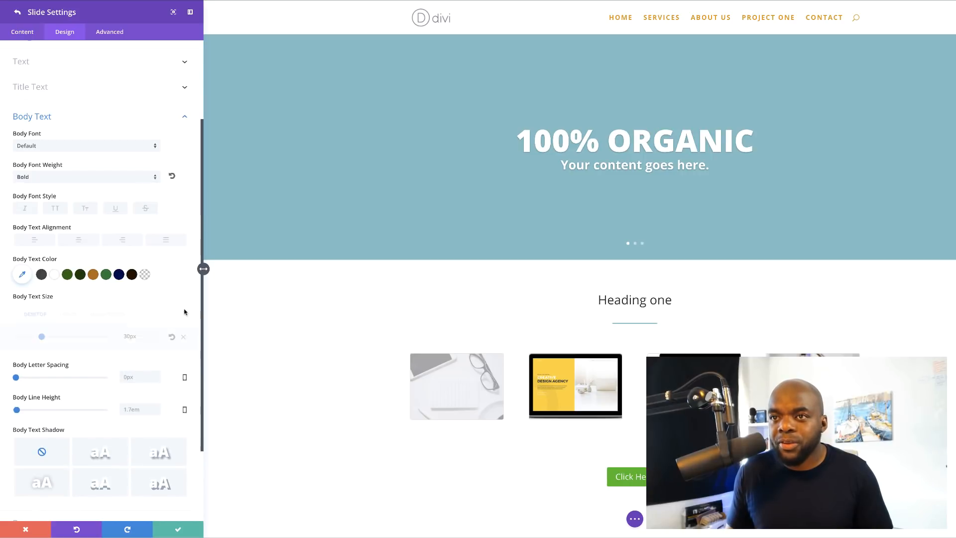
{"action": "left_click", "coordinate": [67, 314]}
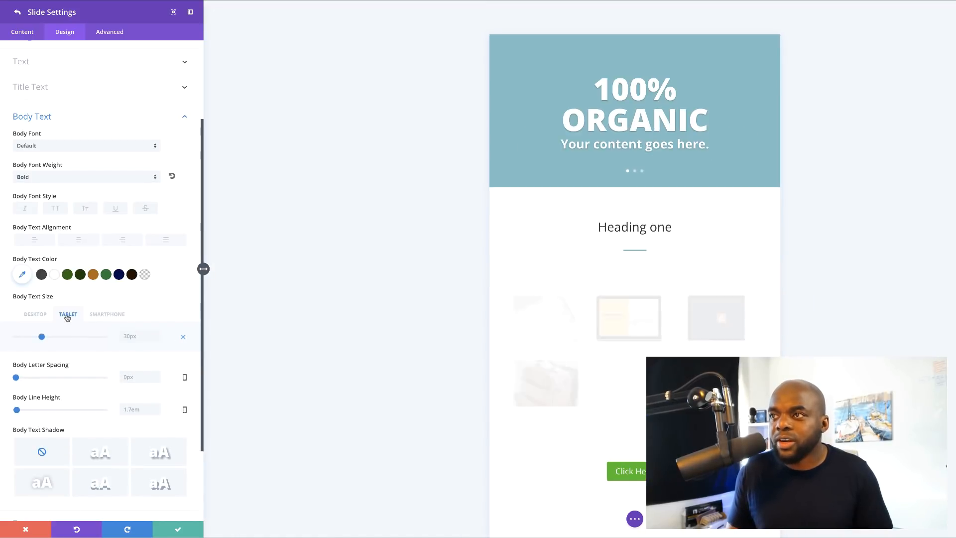
{"action": "left_click", "coordinate": [111, 314]}
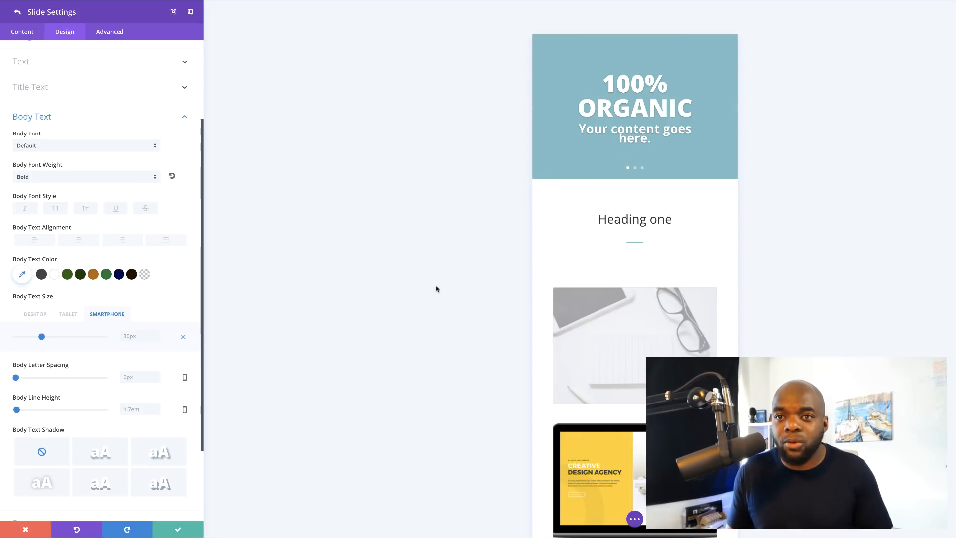
{"action": "left_click", "coordinate": [16, 409]}
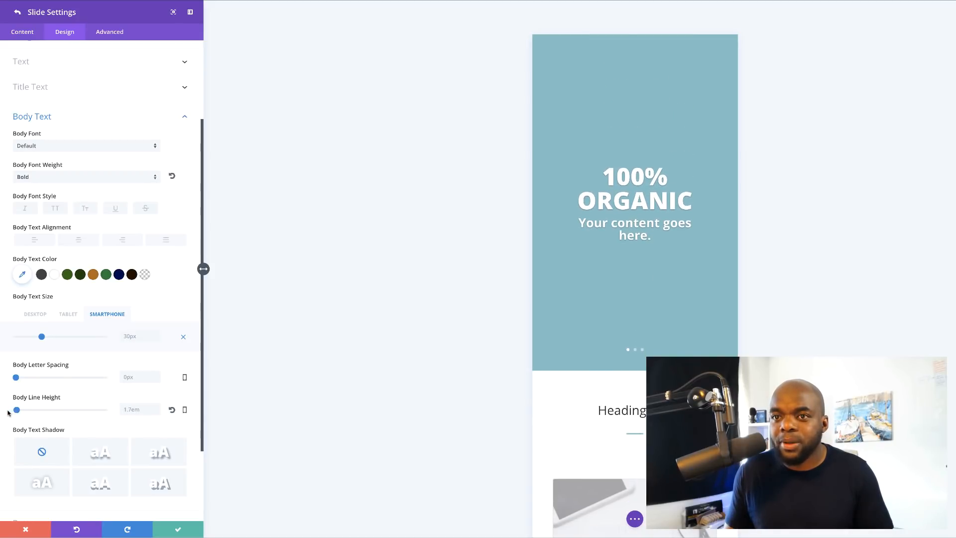
{"action": "left_click", "coordinate": [172, 409]}
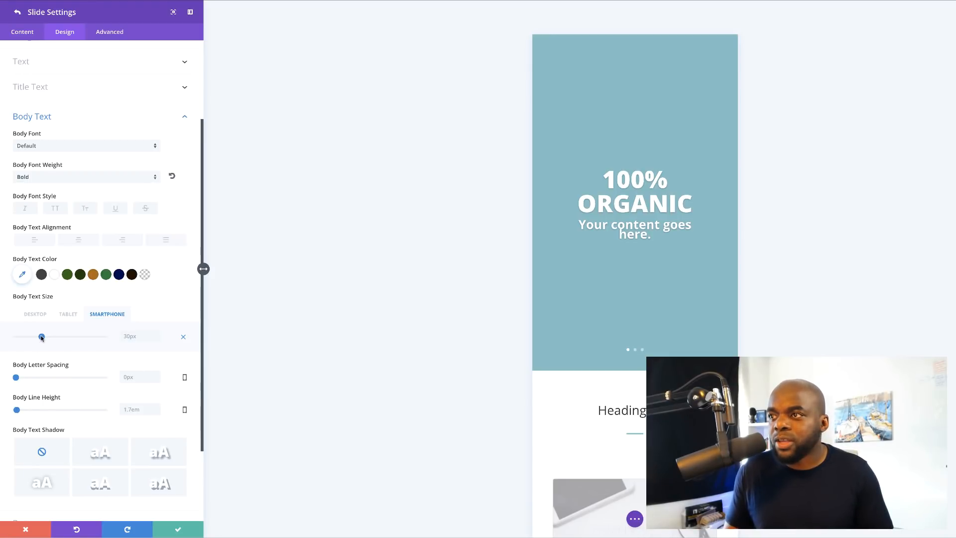
{"action": "left_click_drag", "start_coordinate": [41, 337], "coordinate": [35, 338]}
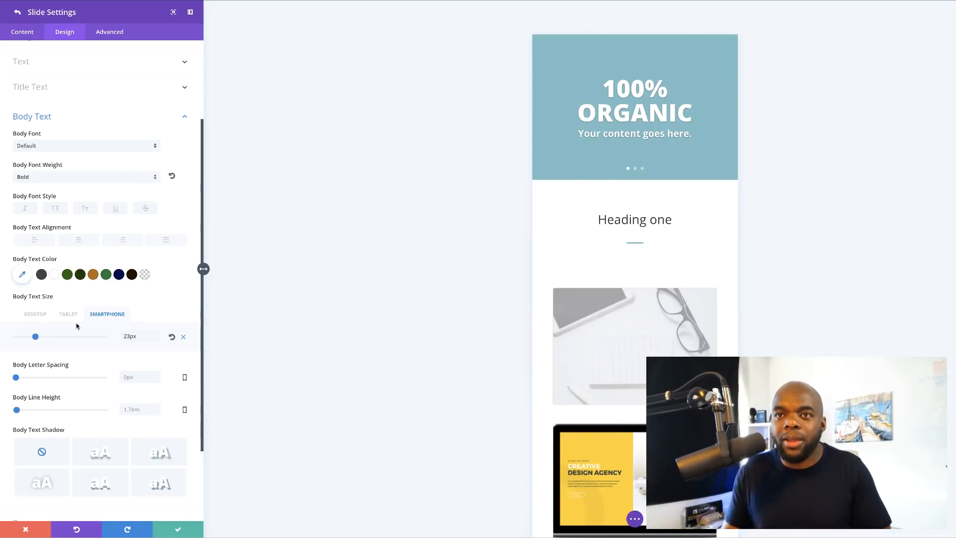
{"action": "left_click", "coordinate": [31, 314]}
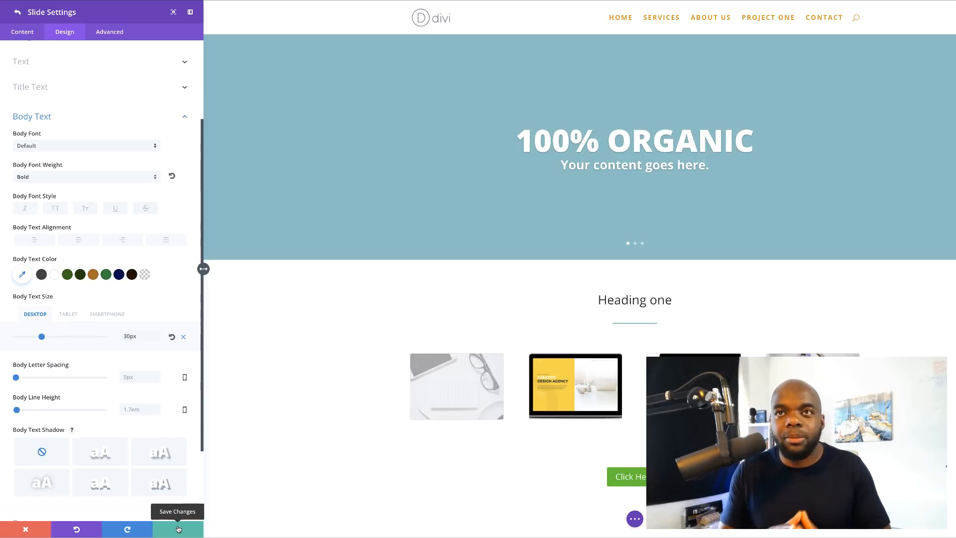
Set the first slide's background image to the sunlit crop field photo from the media library
{"action": "left_click", "coordinate": [23, 33]}
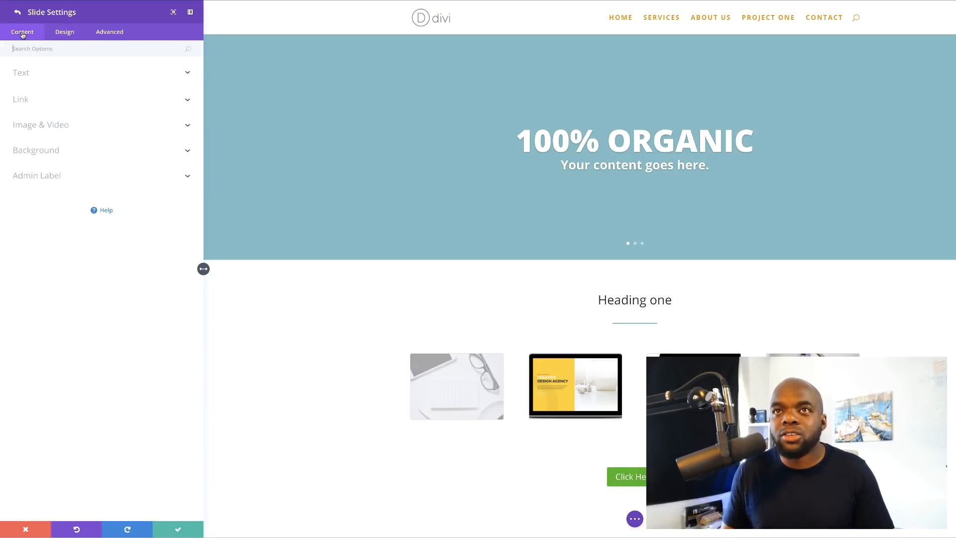
{"action": "left_click", "coordinate": [19, 12]}
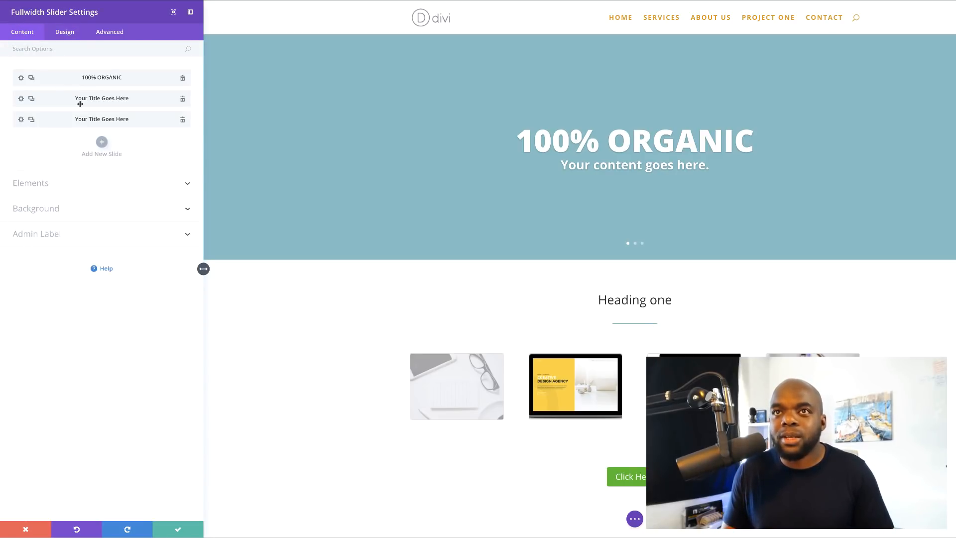
{"action": "left_click", "coordinate": [21, 78]}
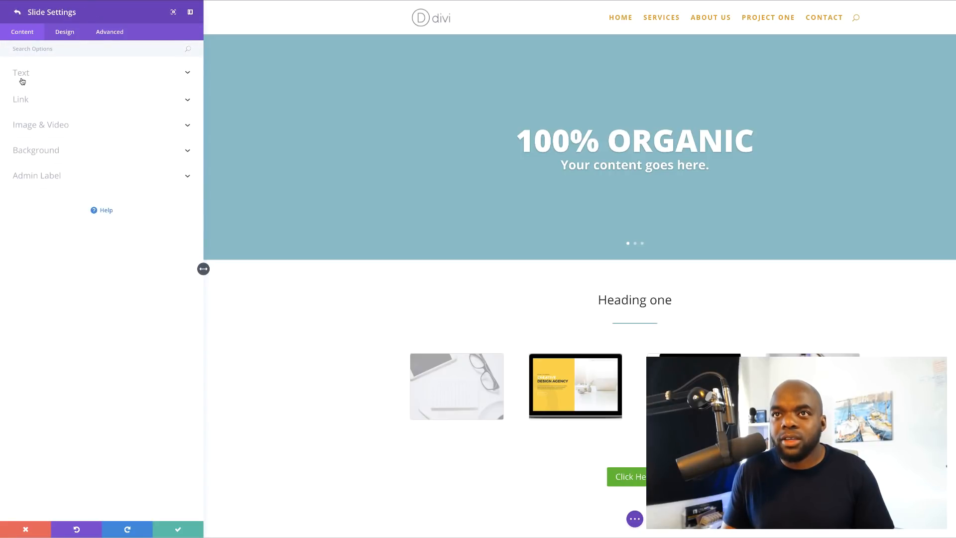
{"action": "left_click", "coordinate": [56, 153]}
{"action": "mouse_move", "coordinate": [92, 216]}
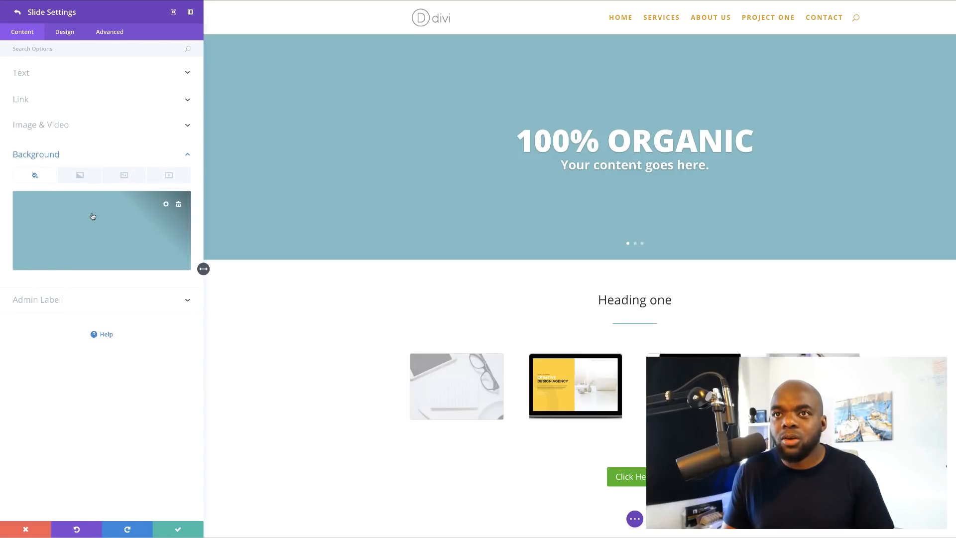
{"action": "left_click", "coordinate": [125, 177]}
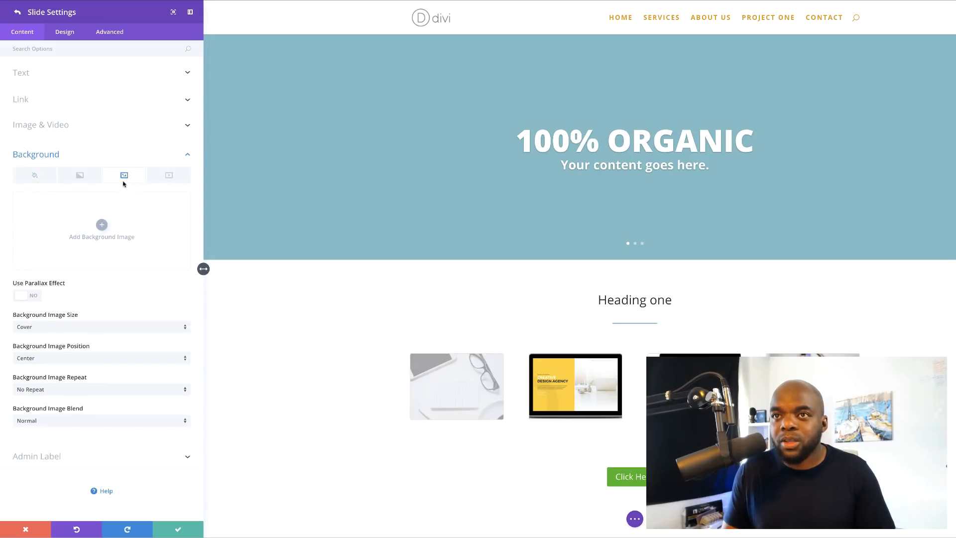
{"action": "left_click", "coordinate": [102, 227]}
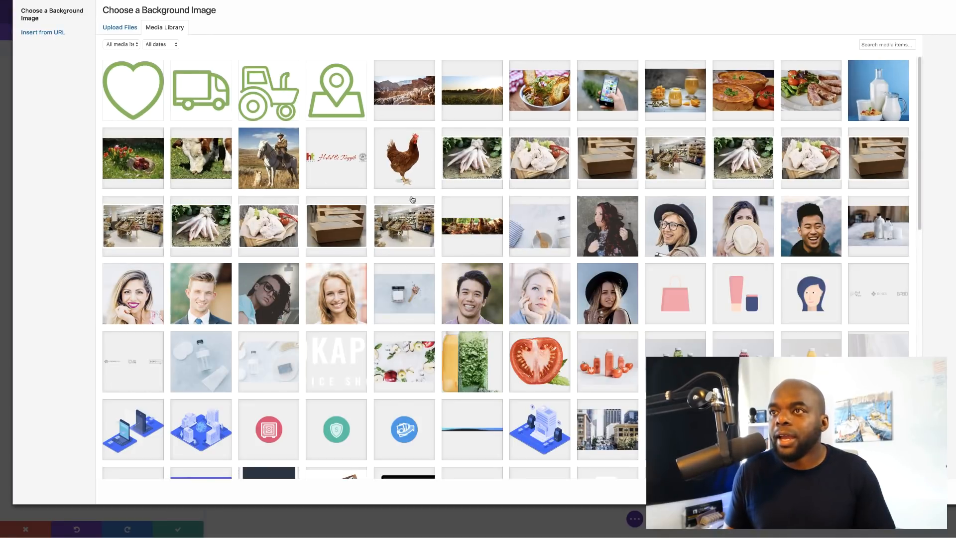
{"action": "left_click", "coordinate": [471, 99]}
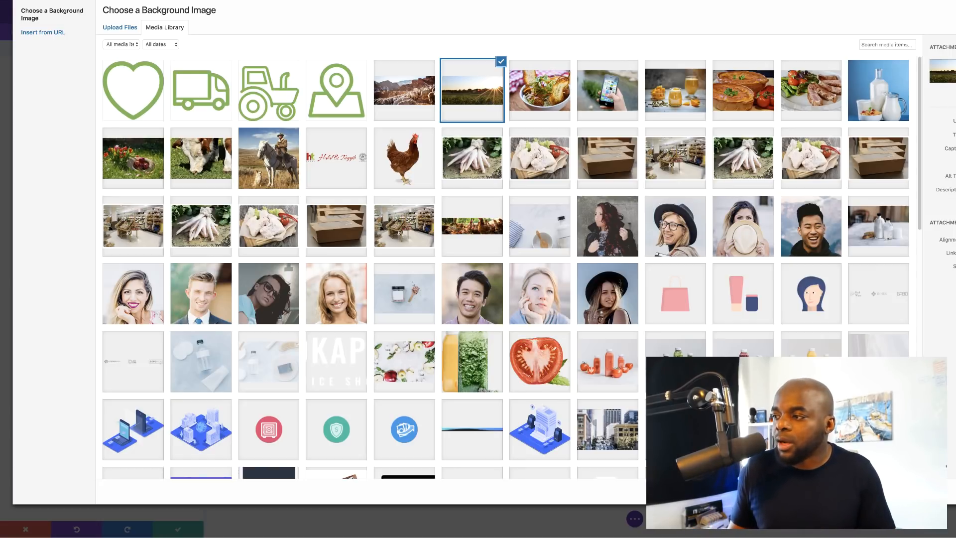
{"action": "left_click", "coordinate": [952, 491]}
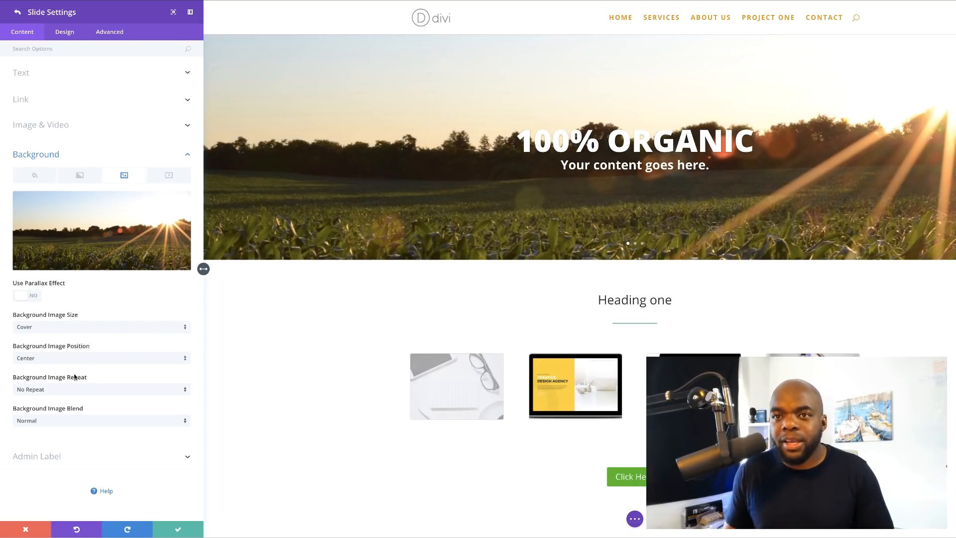
{"action": "mouse_move", "coordinate": [97, 250]}
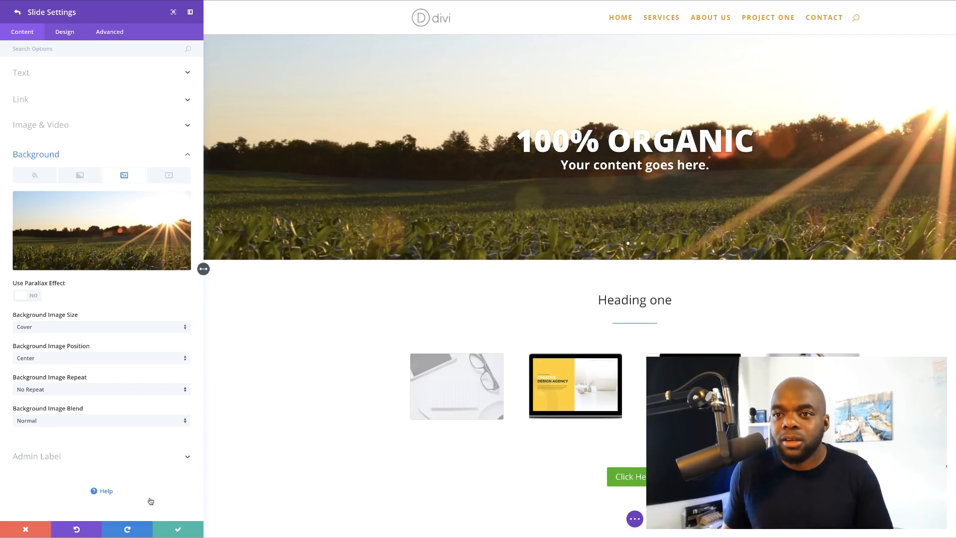
Delete the two default "Your Title Goes Here" slides and duplicate the "100% ORGANIC" slide to make three slides
{"action": "left_click", "coordinate": [17, 12]}
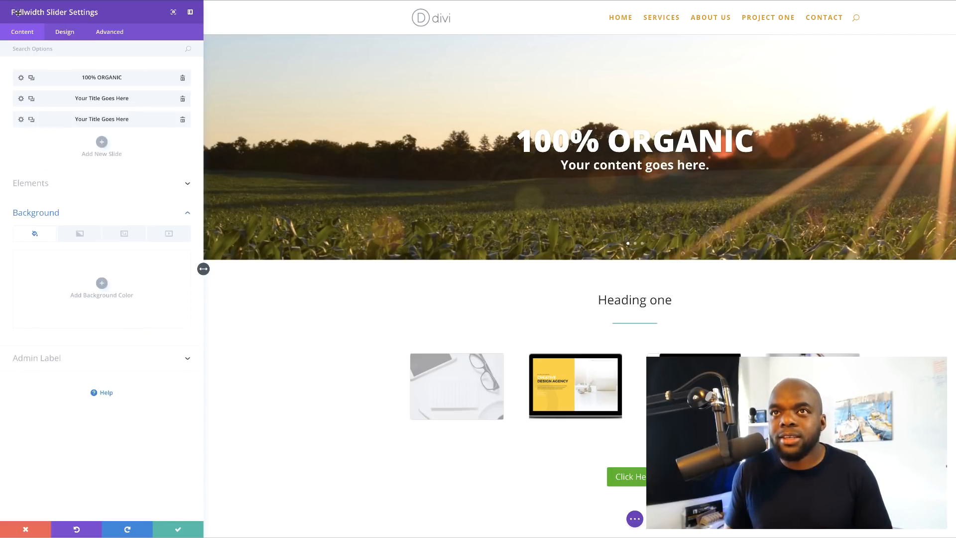
{"action": "left_click", "coordinate": [183, 100]}
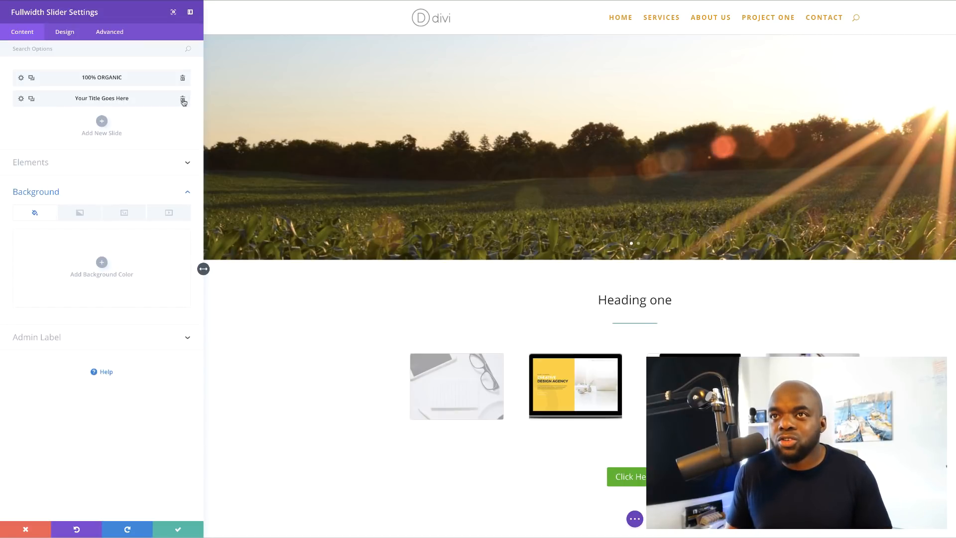
{"action": "left_click", "coordinate": [182, 99]}
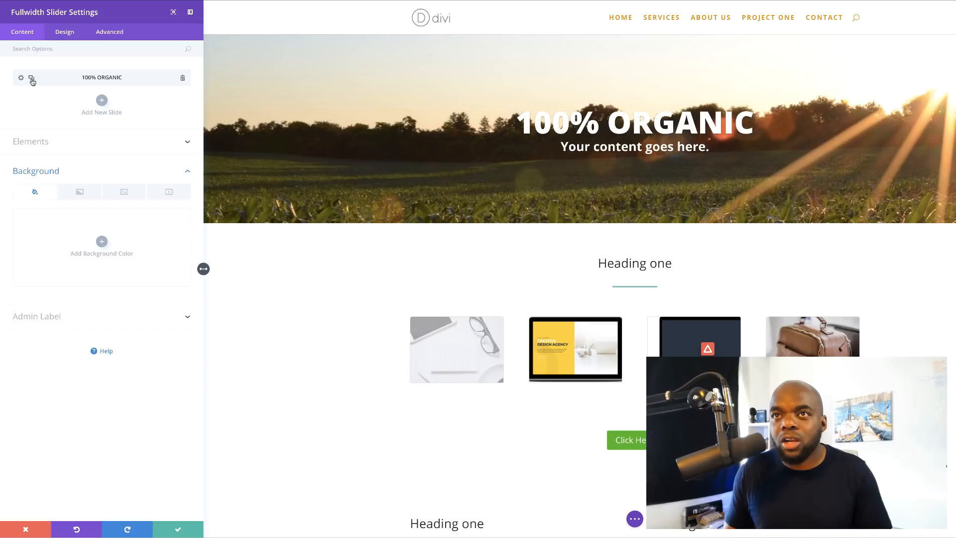
{"action": "left_click", "coordinate": [32, 79]}
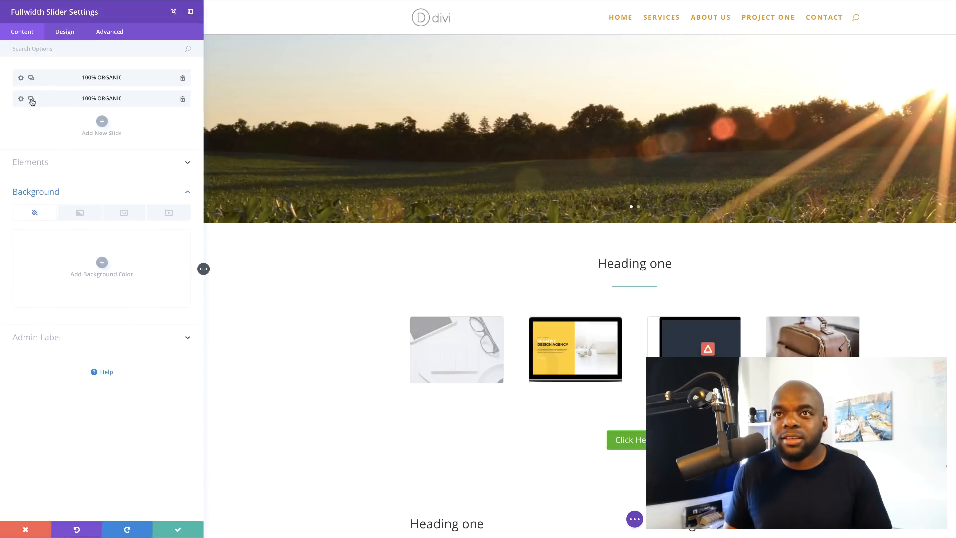
{"action": "left_click", "coordinate": [32, 99]}
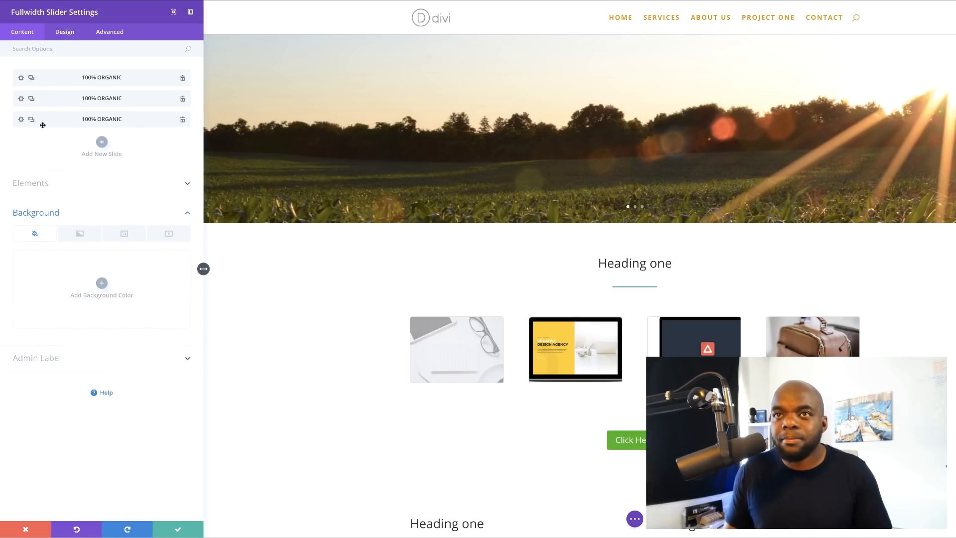
Replace the second slide's background image with the shepherd and sheep photo from the media library and save the slider
{"action": "left_click", "coordinate": [21, 99]}
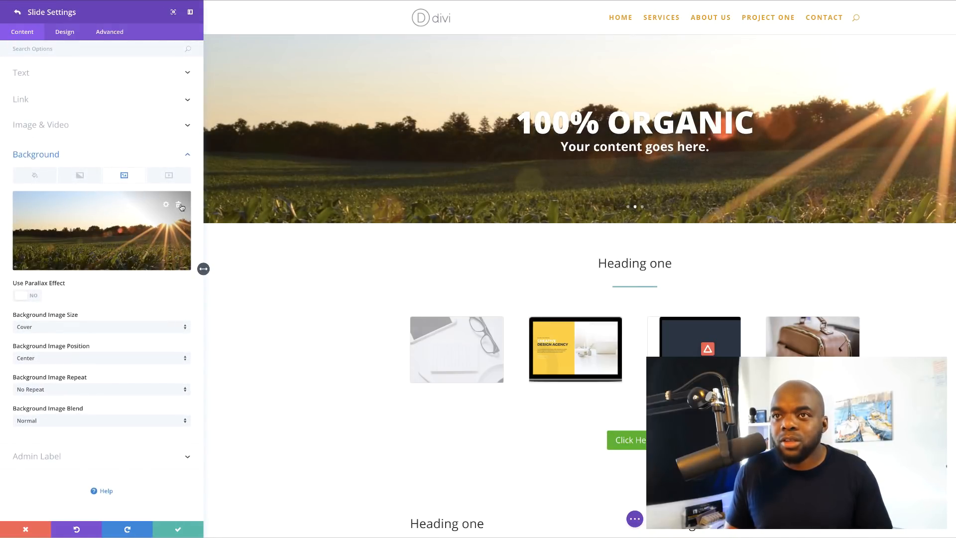
{"action": "left_click", "coordinate": [179, 205]}
{"action": "left_click", "coordinate": [102, 225]}
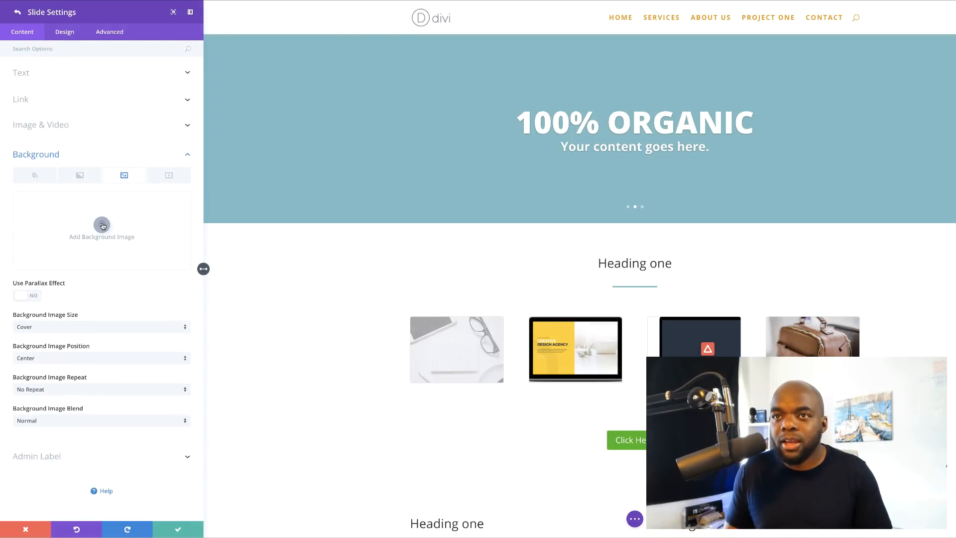
{"action": "left_click", "coordinate": [403, 98]}
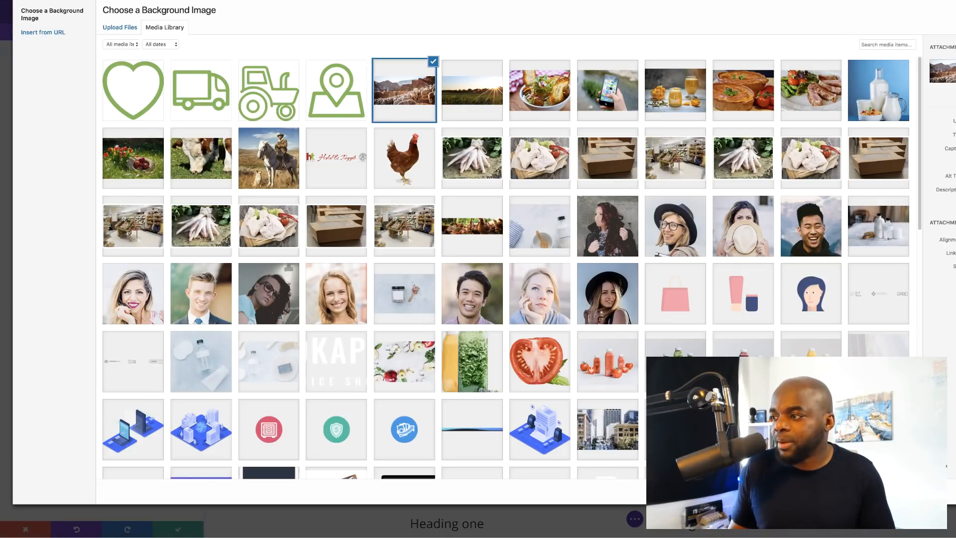
{"action": "left_click", "coordinate": [952, 491]}
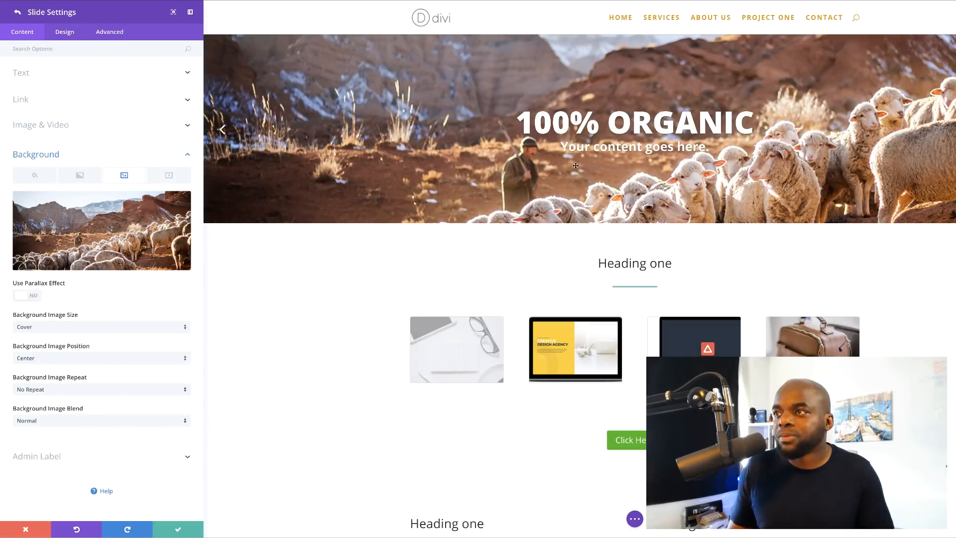
{"action": "left_click", "coordinate": [177, 531]}
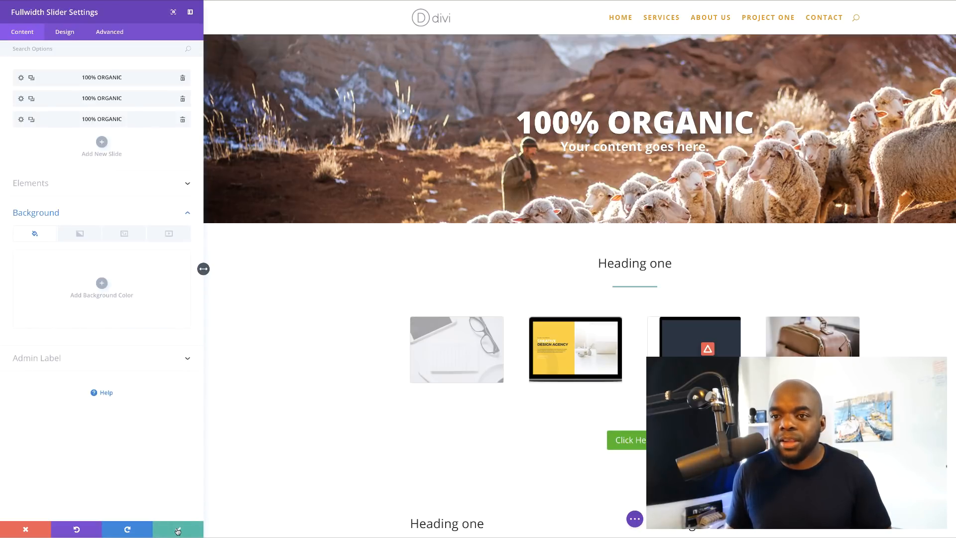
{"action": "left_click", "coordinate": [177, 531]}
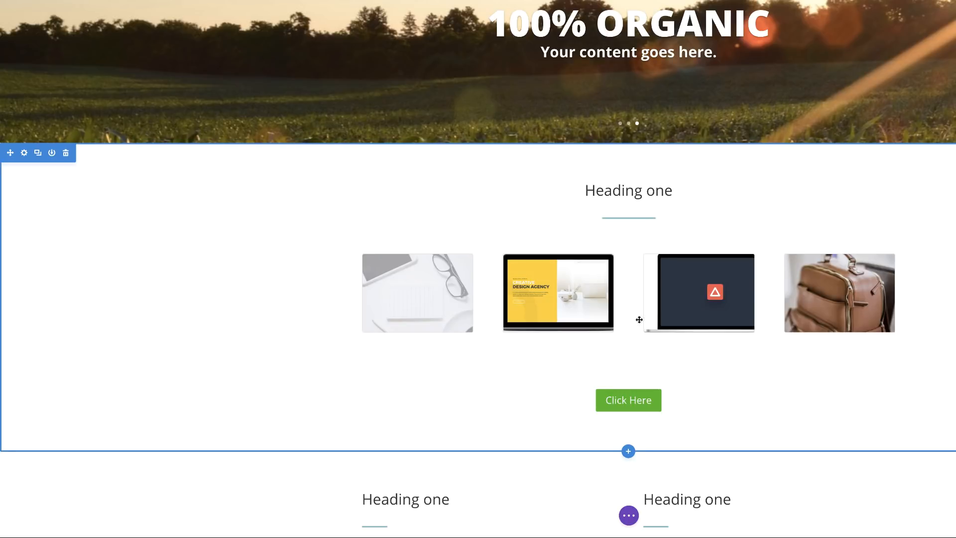
Hide and restore the hover, click and grid mode controls of the builder toolbar through the Builder Settings
{"action": "left_click", "coordinate": [628, 516]}
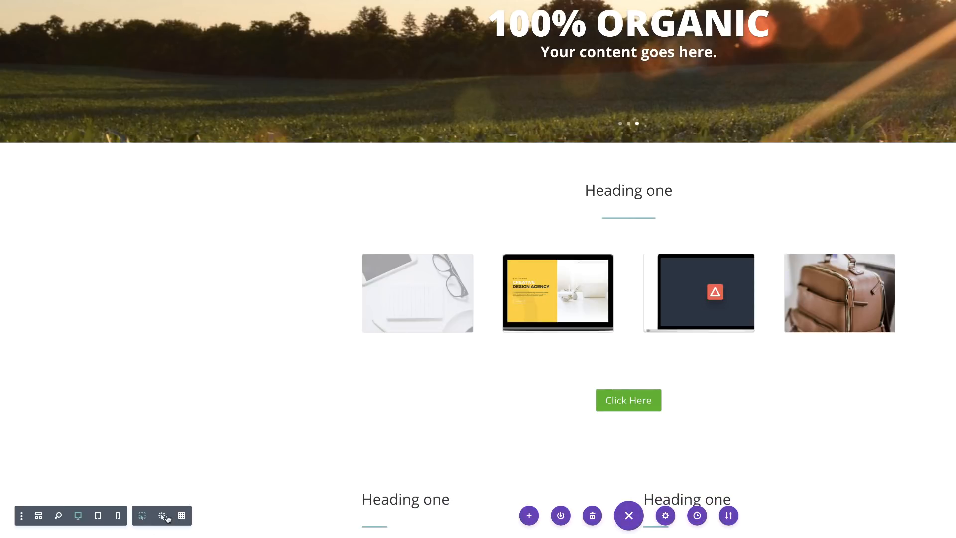
{"action": "left_click", "coordinate": [22, 516]}
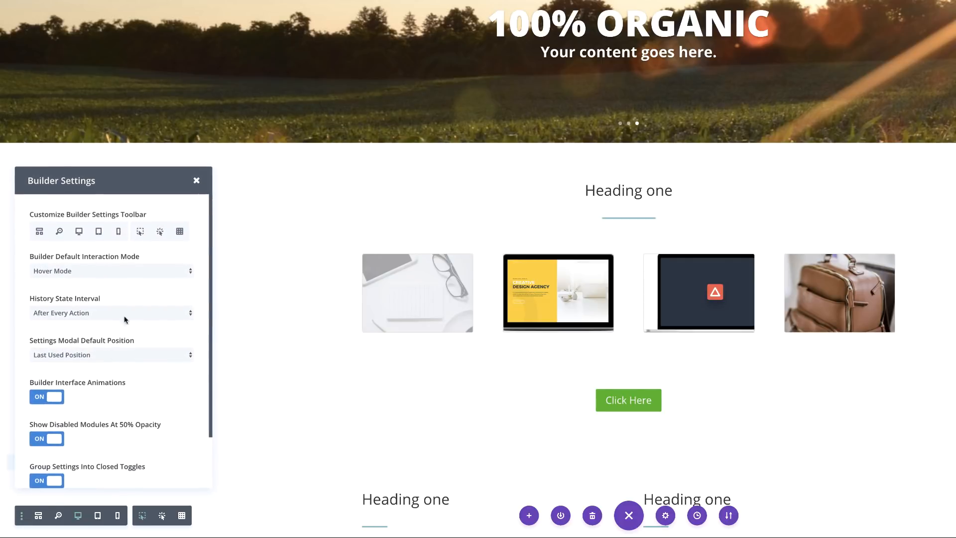
{"action": "left_click", "coordinate": [141, 233]}
{"action": "left_click", "coordinate": [160, 232]}
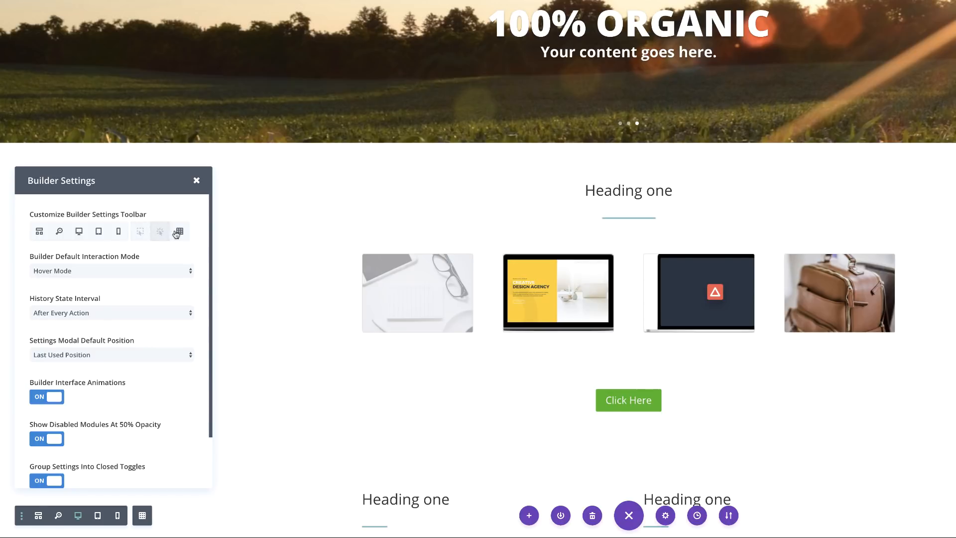
{"action": "left_click", "coordinate": [180, 232]}
{"action": "left_click", "coordinate": [180, 232]}
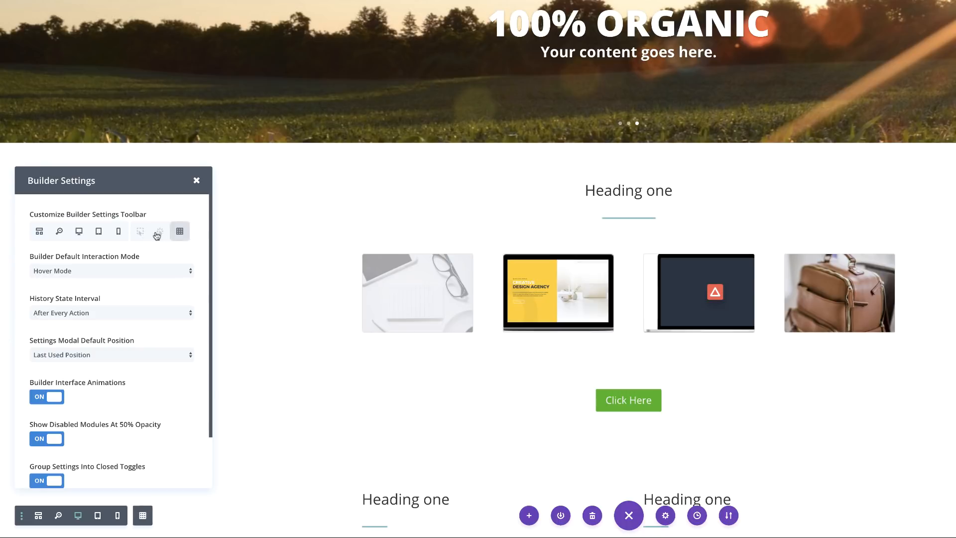
{"action": "left_click", "coordinate": [160, 233]}
{"action": "left_click", "coordinate": [141, 233]}
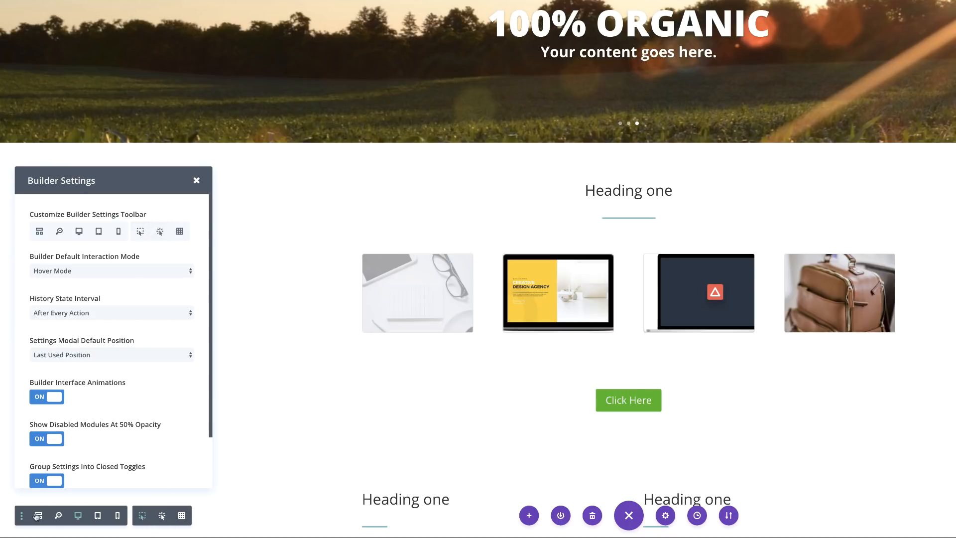
{"action": "left_click", "coordinate": [197, 182]}
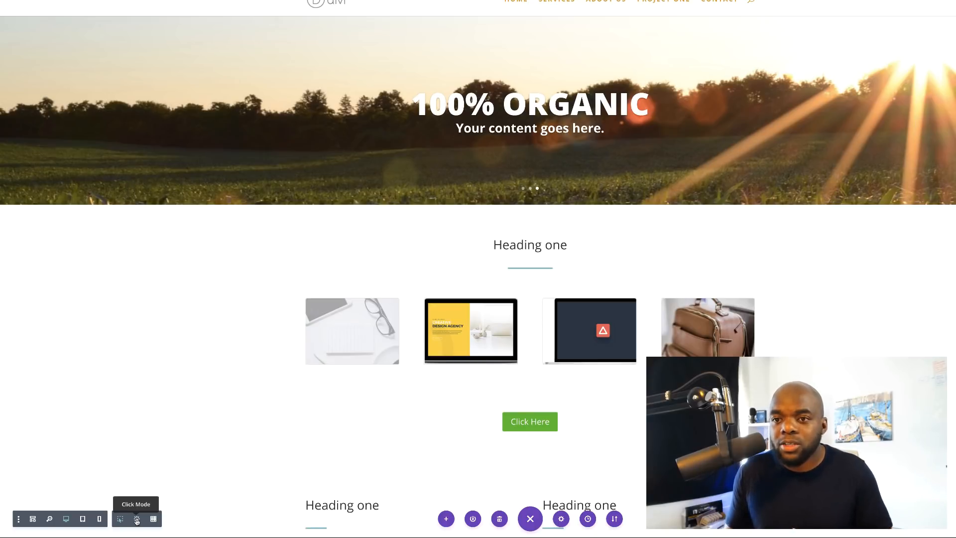
Switch the builder to Click Mode and set the bottom margin of the "Heading one" text above the gallery to 14px
{"action": "left_click", "coordinate": [137, 520]}
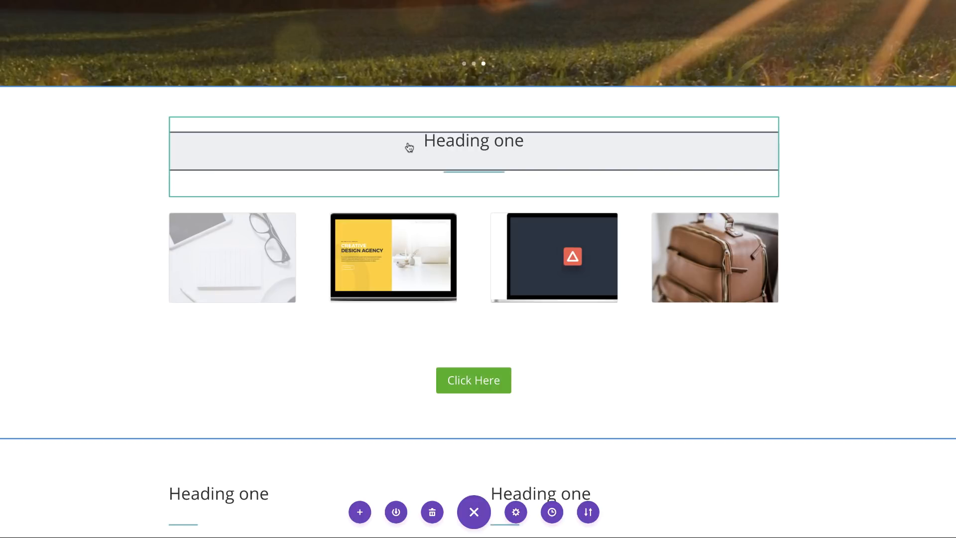
{"action": "left_click", "coordinate": [424, 152]}
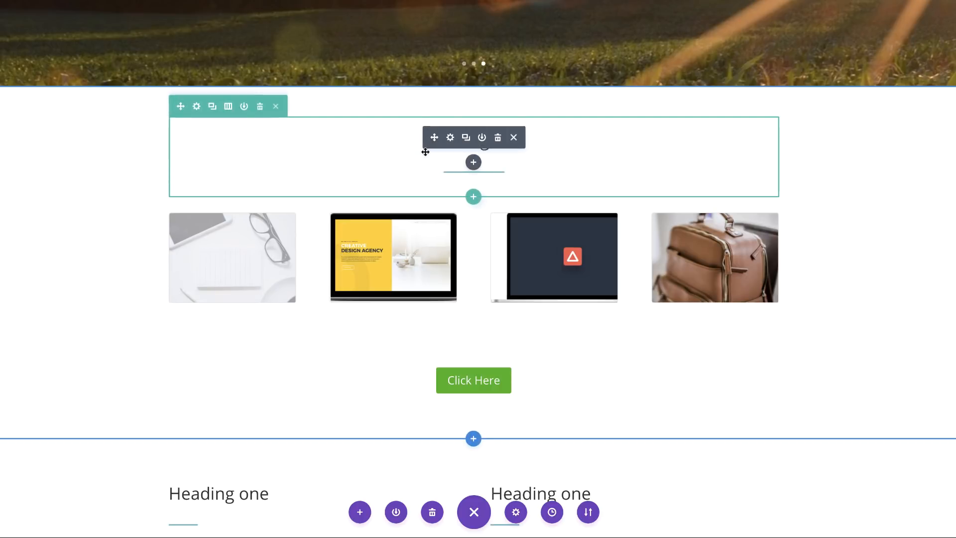
{"action": "left_click", "coordinate": [451, 140]}
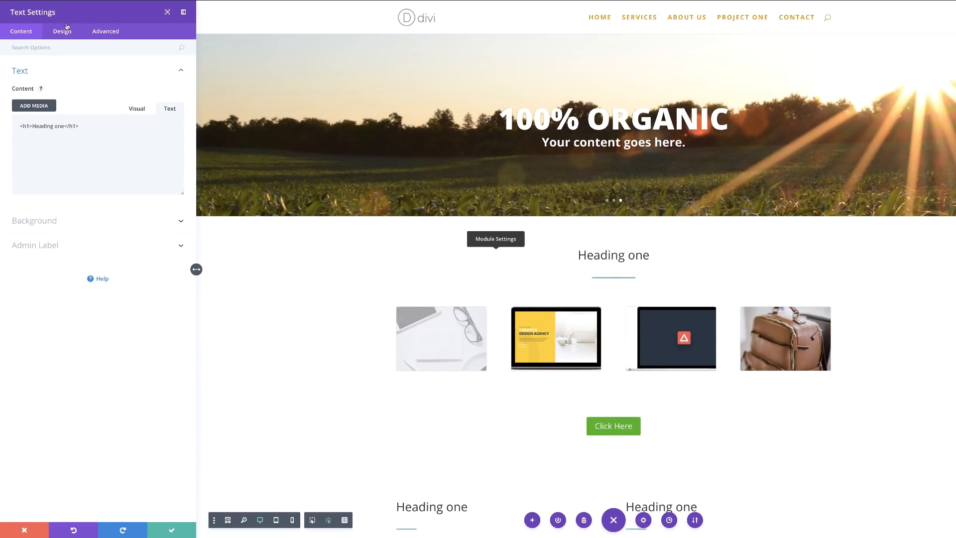
{"action": "left_click", "coordinate": [63, 33]}
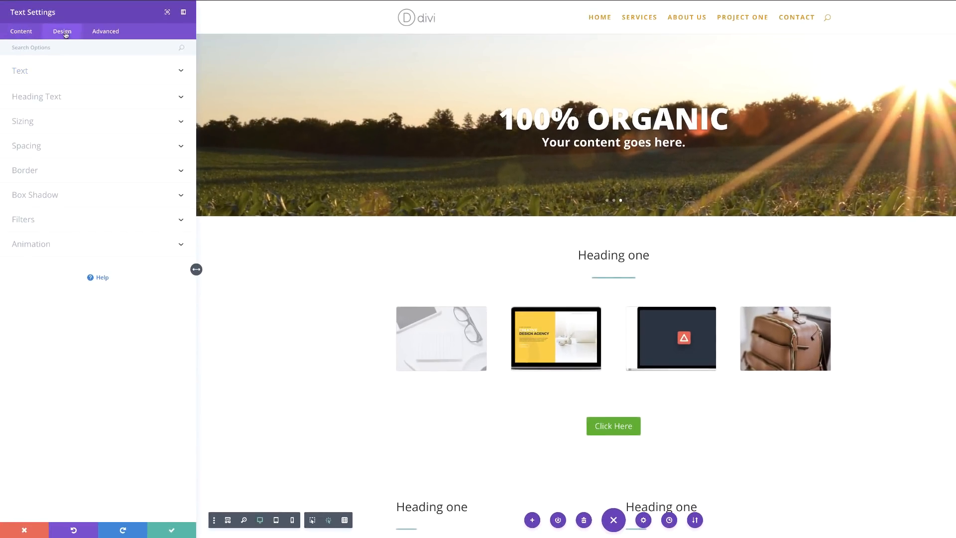
{"action": "left_click", "coordinate": [38, 150]}
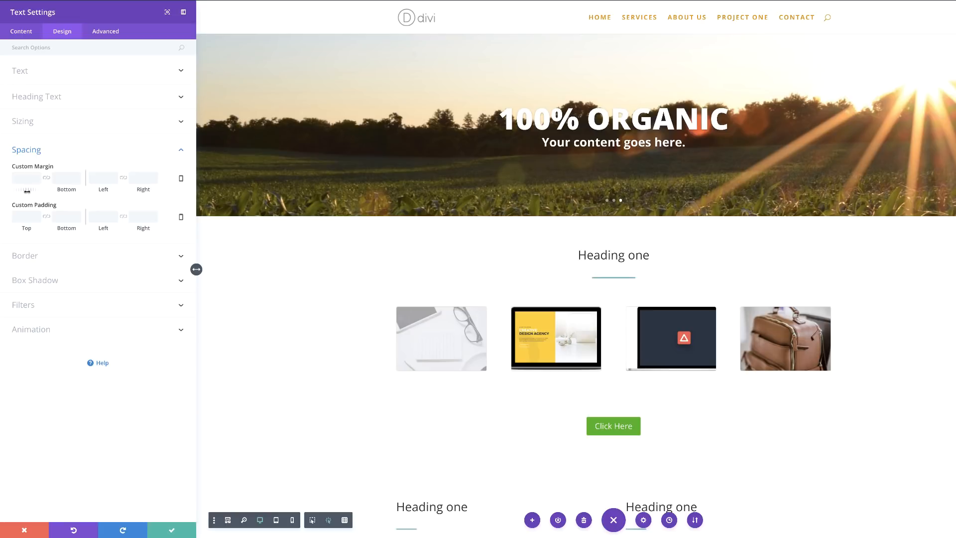
{"action": "left_click_drag", "start_coordinate": [27, 190], "coordinate": [75, 189]}
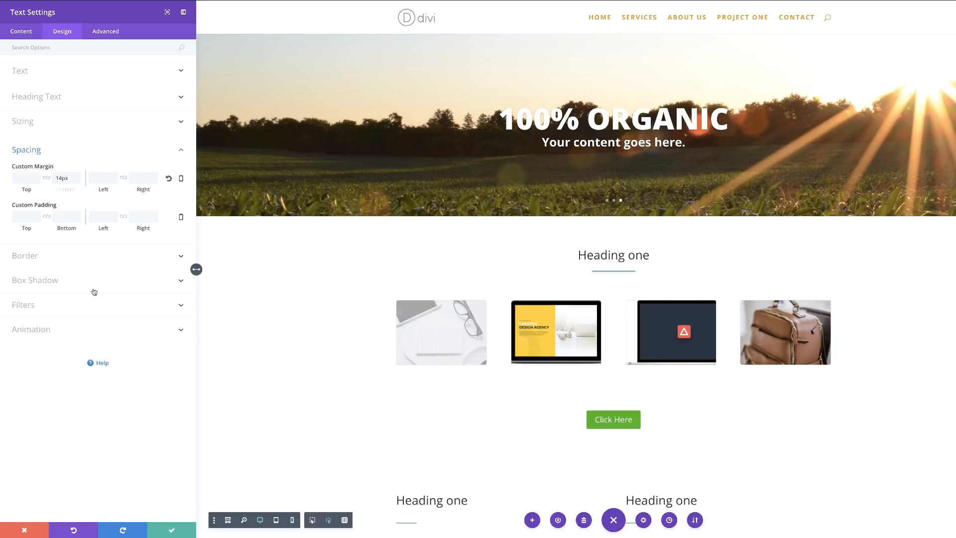
{"action": "left_click", "coordinate": [172, 531]}
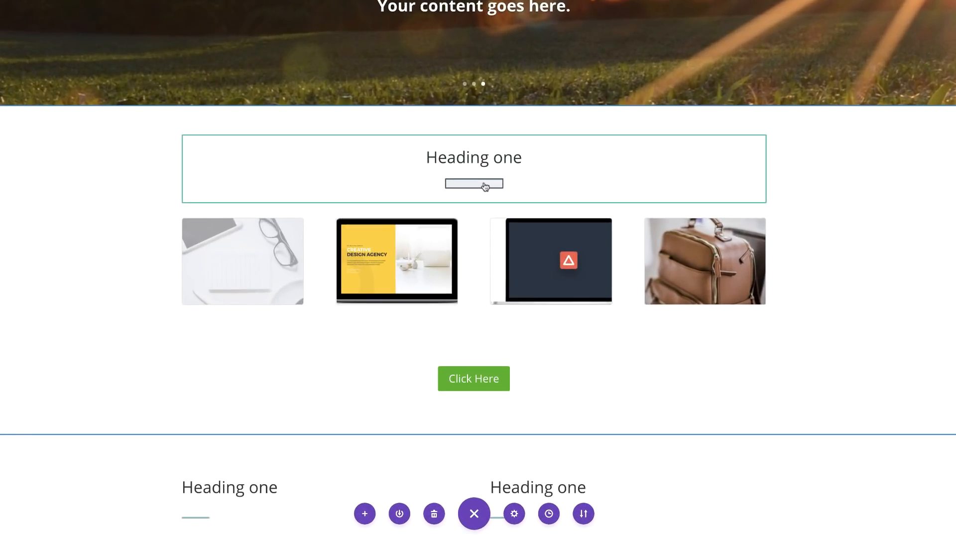
Change the colour of the divider under the centred "Heading one" to a light olive green and save it
{"action": "mouse_move", "coordinate": [485, 185]}
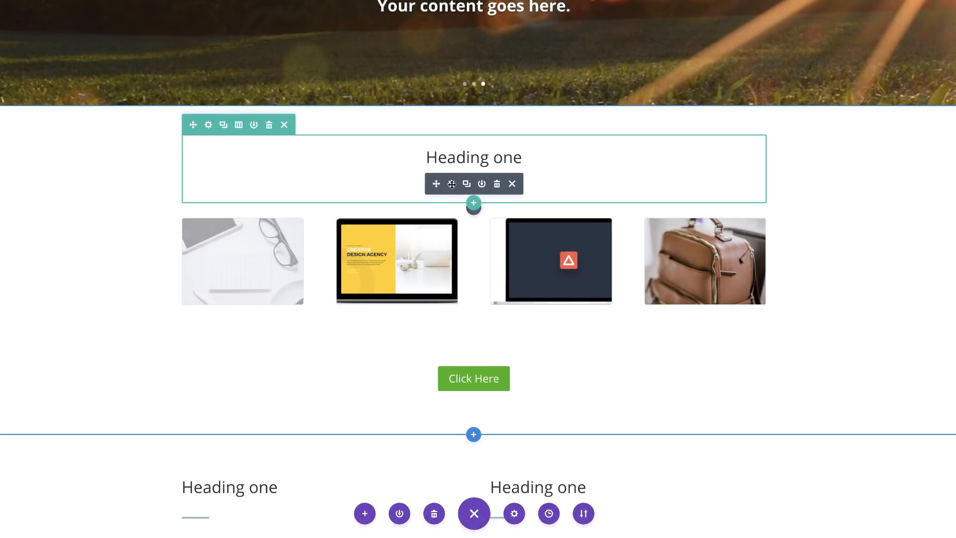
{"action": "left_click", "coordinate": [452, 185]}
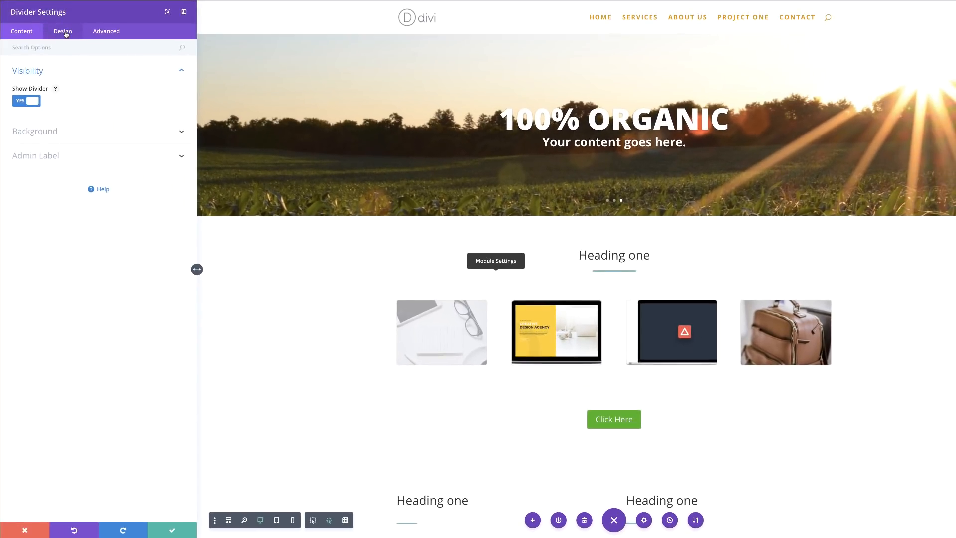
{"action": "left_click", "coordinate": [65, 33]}
{"action": "left_click", "coordinate": [41, 75]}
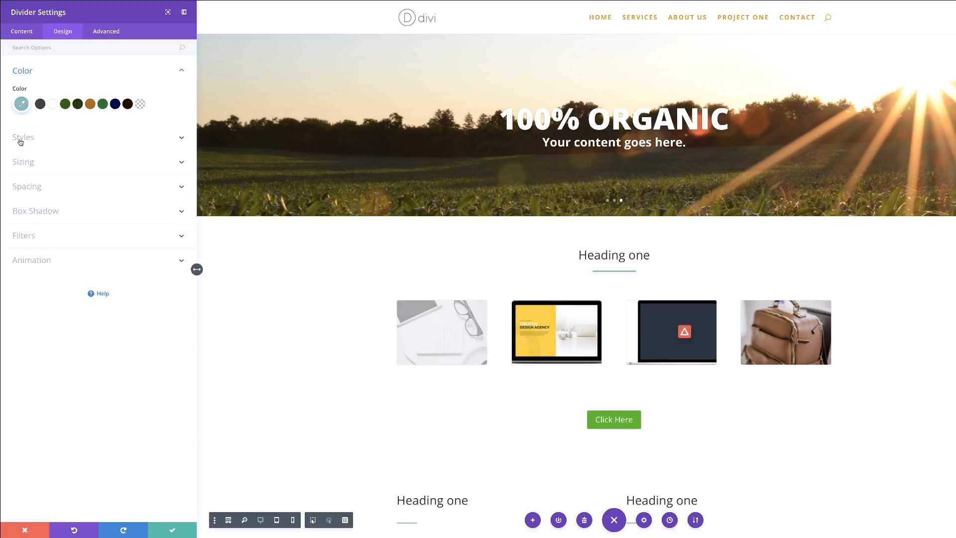
{"action": "left_click", "coordinate": [21, 104]}
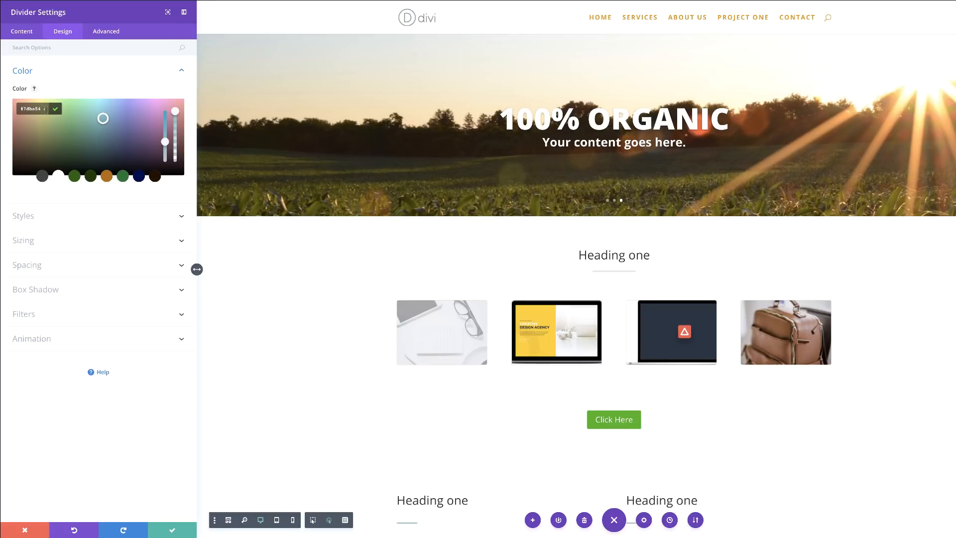
{"action": "left_click", "coordinate": [47, 119]}
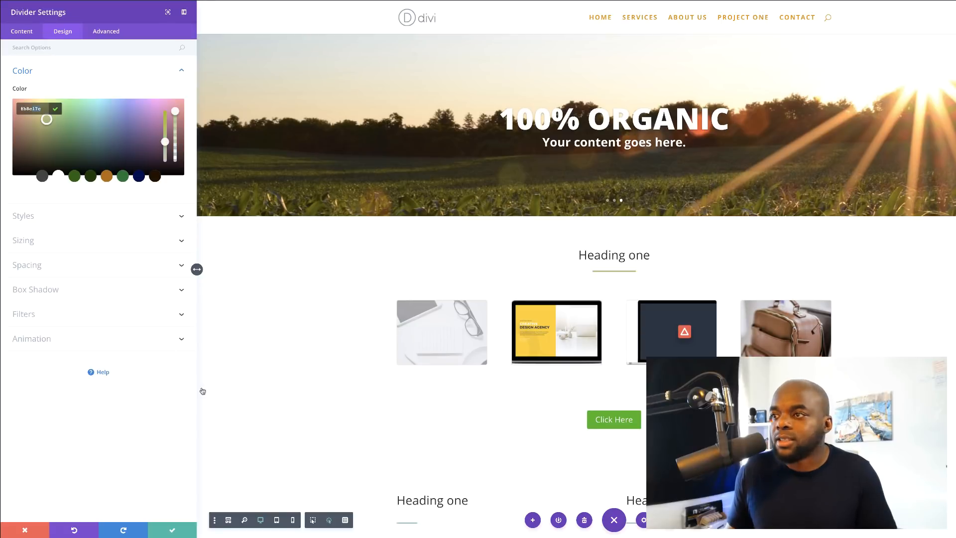
{"action": "left_click", "coordinate": [173, 531]}
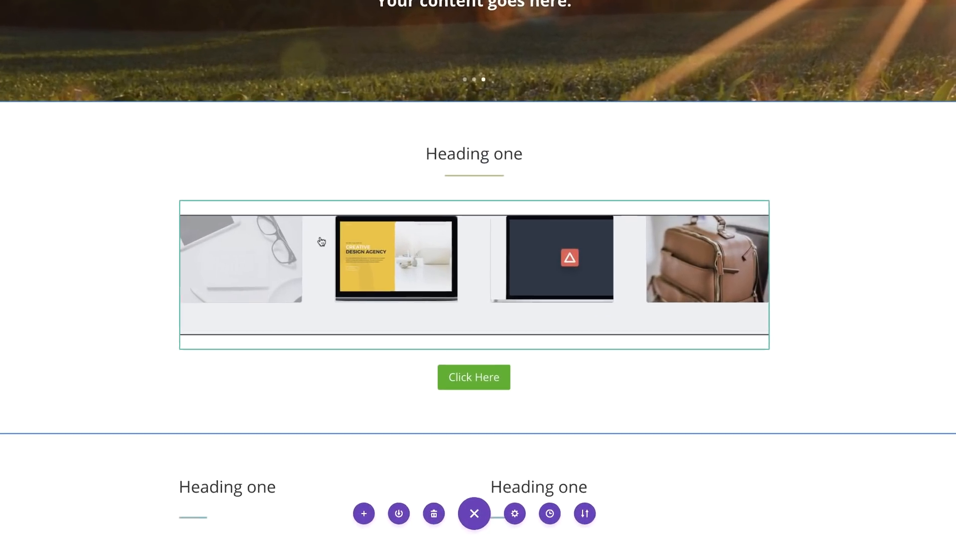
Replace the gallery's images with the small green map pin, tractor, heart and truck icons from the media library
{"action": "mouse_move", "coordinate": [318, 237]}
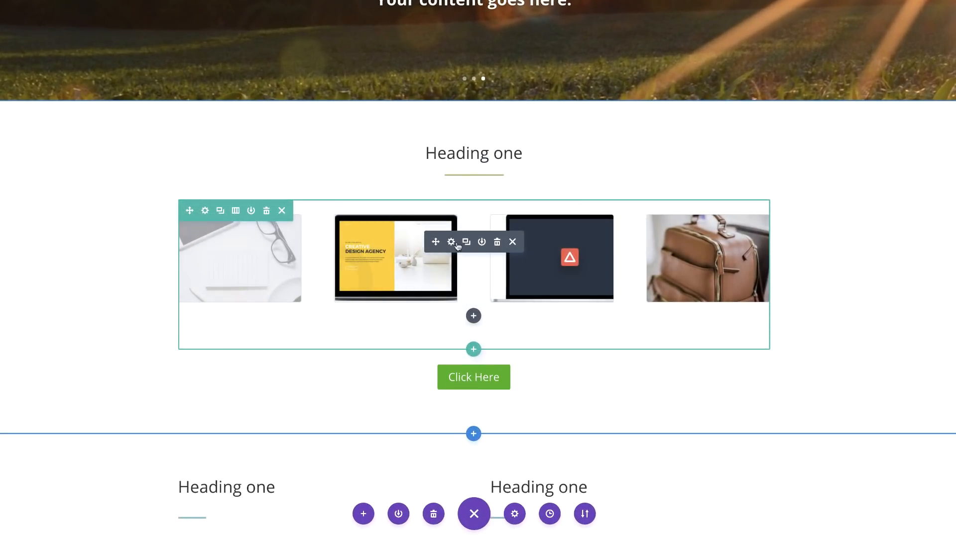
{"action": "left_click", "coordinate": [451, 242]}
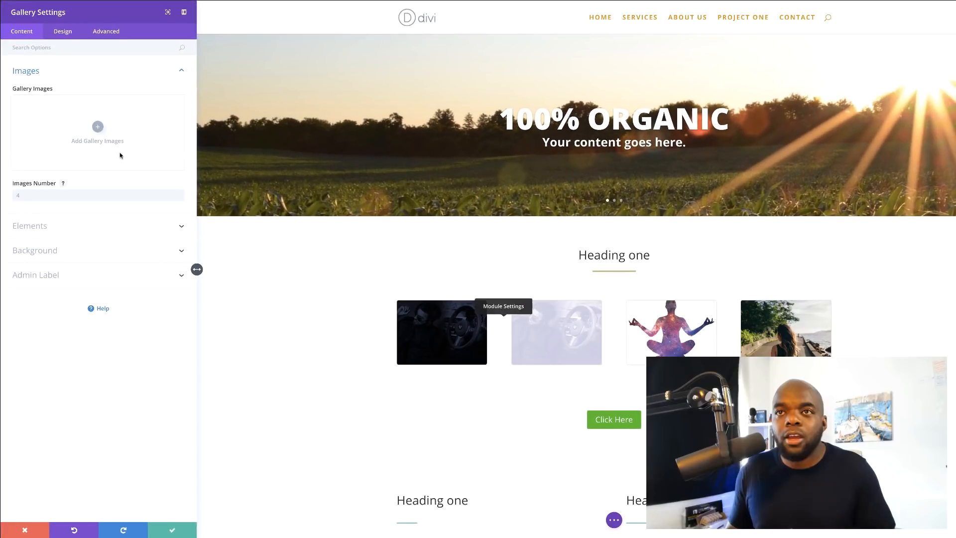
{"action": "left_click", "coordinate": [97, 129]}
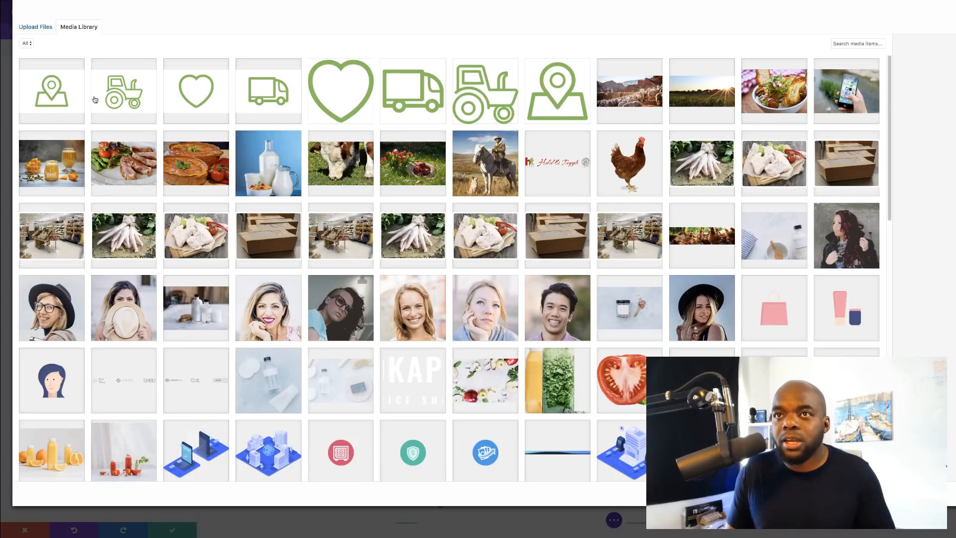
{"action": "left_click", "coordinate": [54, 96]}
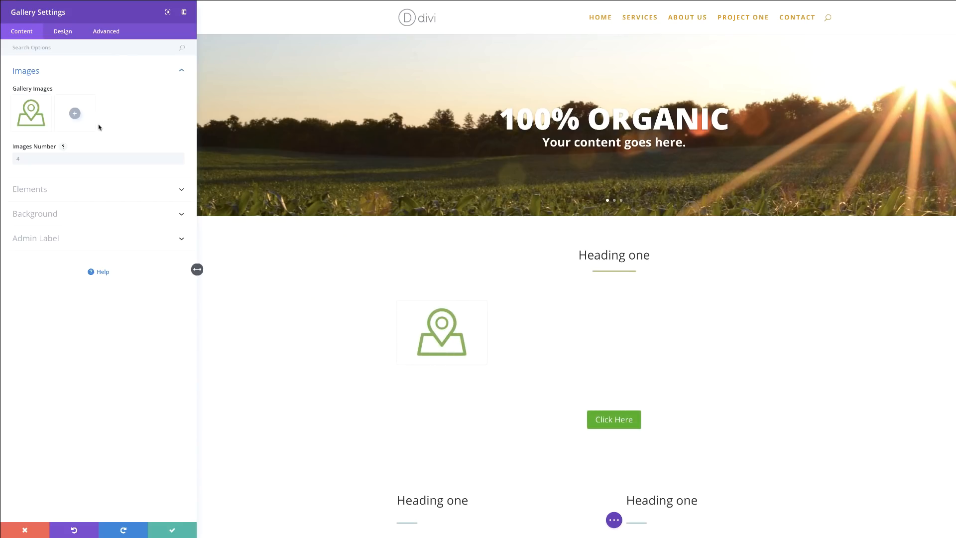
{"action": "left_click", "coordinate": [74, 113]}
{"action": "left_click", "coordinate": [109, 96]}
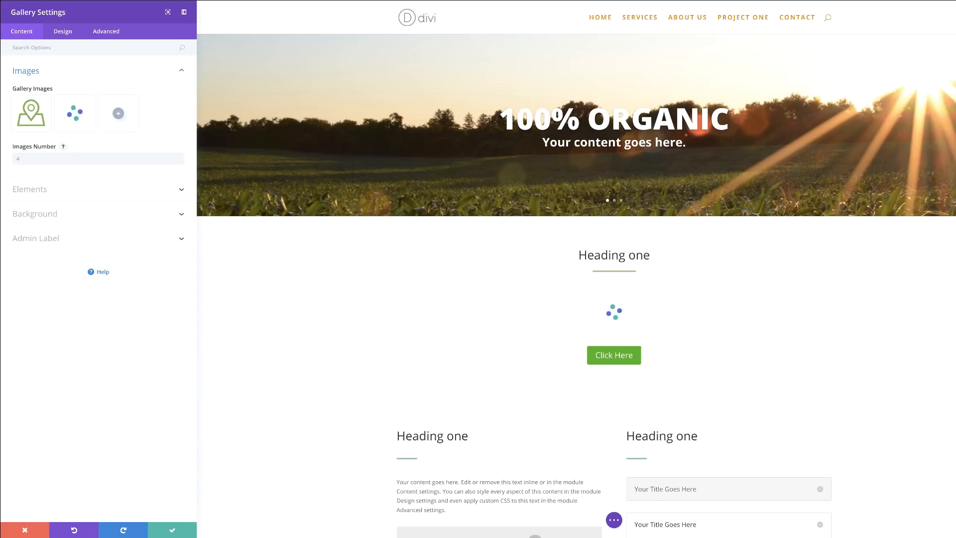
{"action": "left_click", "coordinate": [125, 116]}
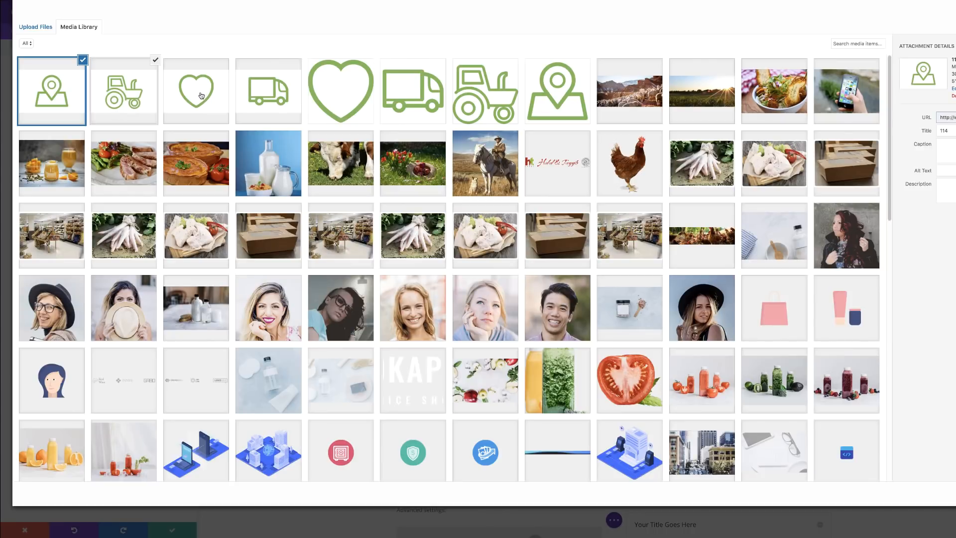
{"action": "left_click", "coordinate": [201, 95]}
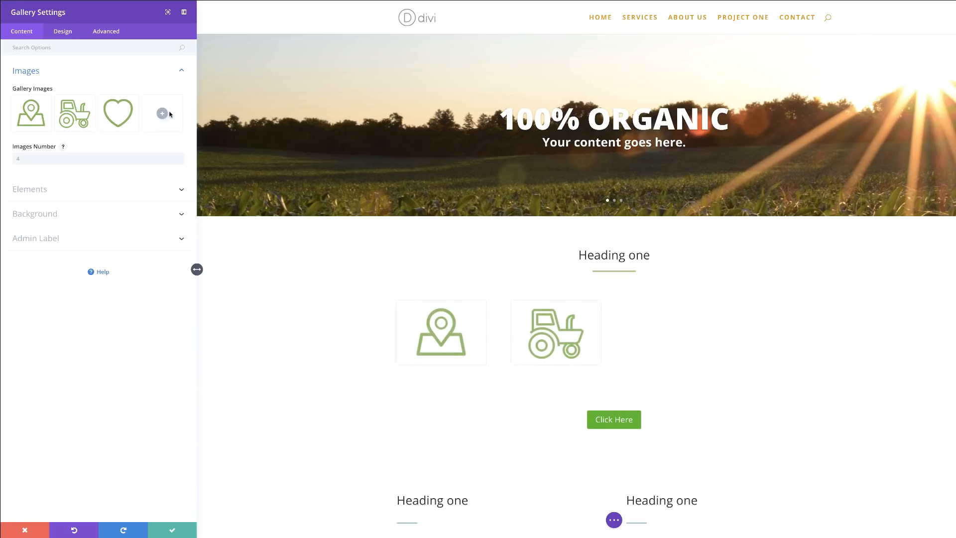
{"action": "left_click", "coordinate": [167, 116]}
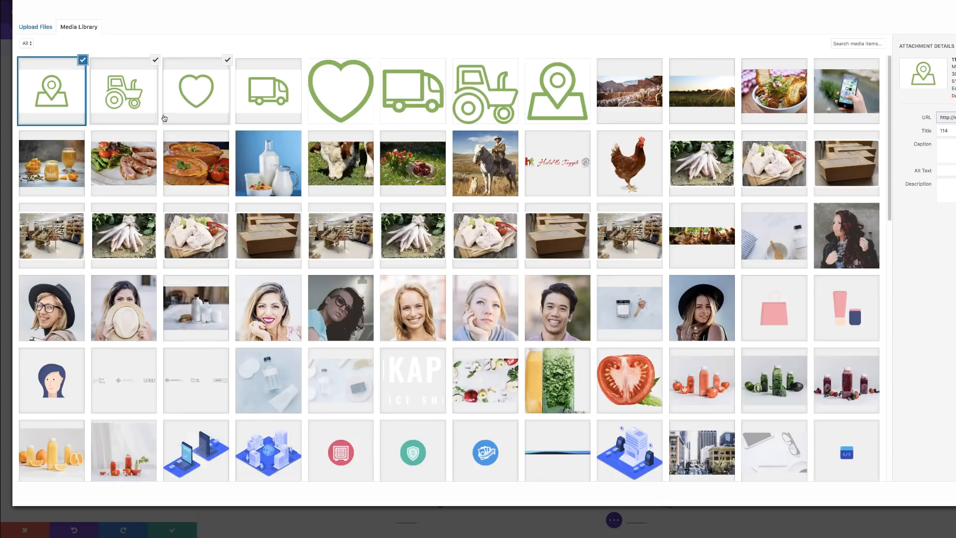
{"action": "left_click", "coordinate": [285, 101]}
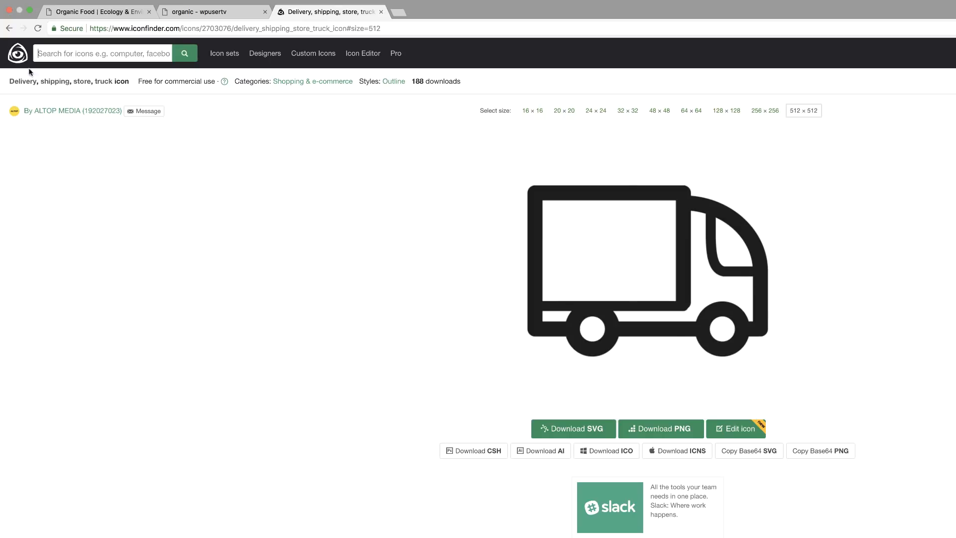
Return to the Iconfinder home page and search the free icons for "van"
{"action": "left_click", "coordinate": [18, 53]}
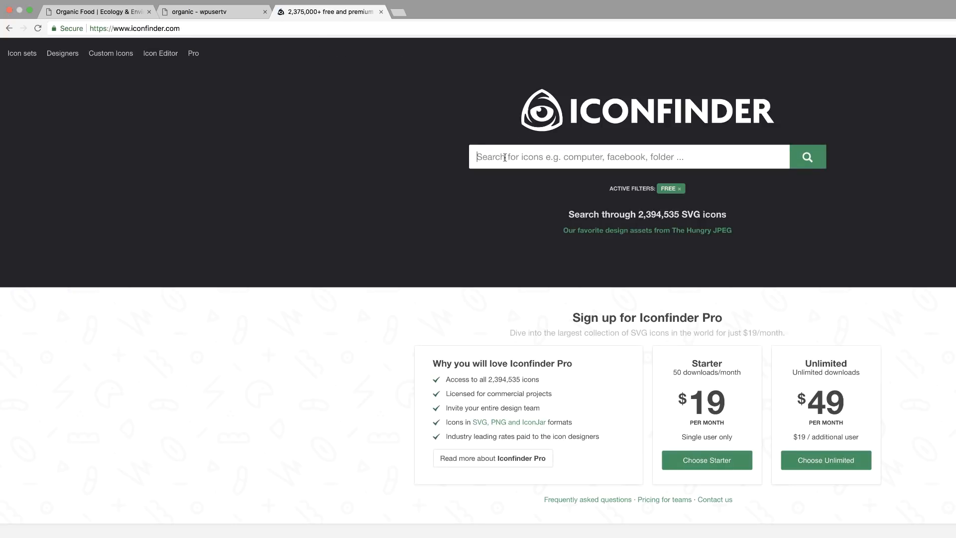
{"action": "type", "text": "van"}
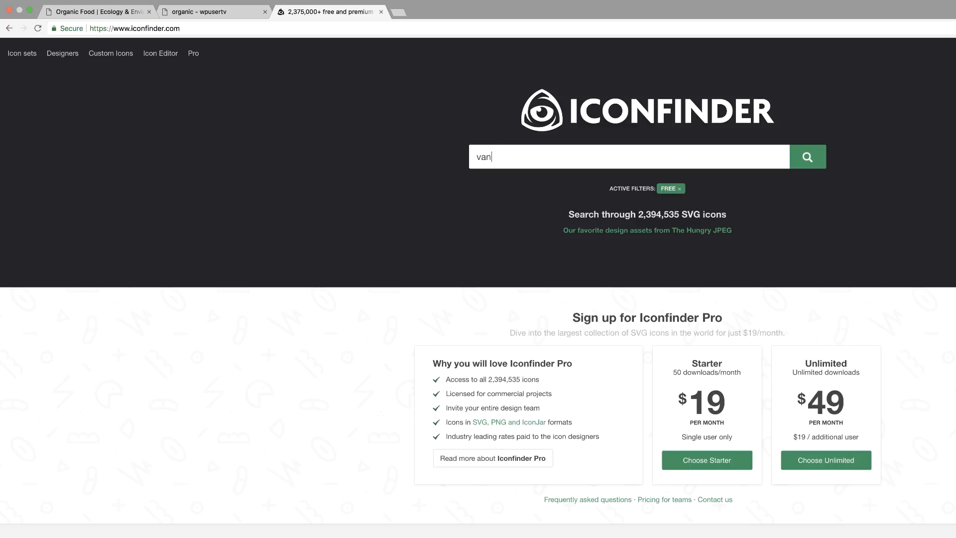
{"action": "left_click", "coordinate": [811, 160]}
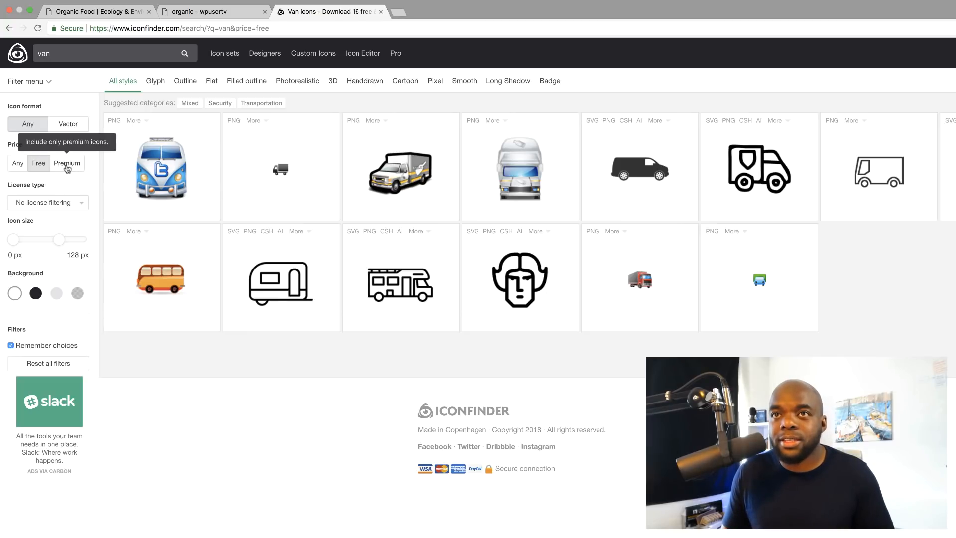
Filter the van icons to premium ones and examine the page of the blue and orange delivery truck icon
{"action": "left_click", "coordinate": [71, 165]}
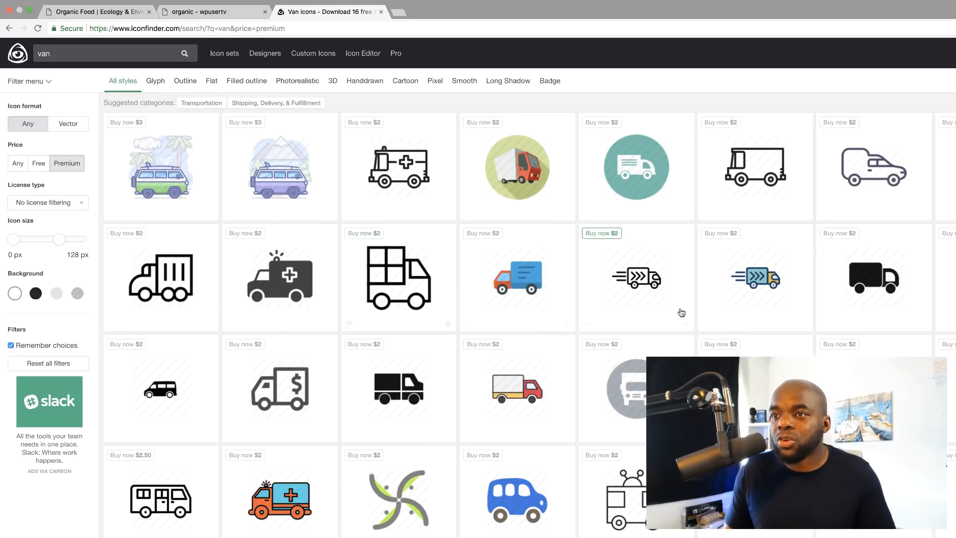
{"action": "scroll", "coordinate": [678, 312], "scroll_direction": "down", "scroll_amount": 2}
{"action": "scroll", "coordinate": [872, 458], "scroll_direction": "down", "scroll_amount": 2}
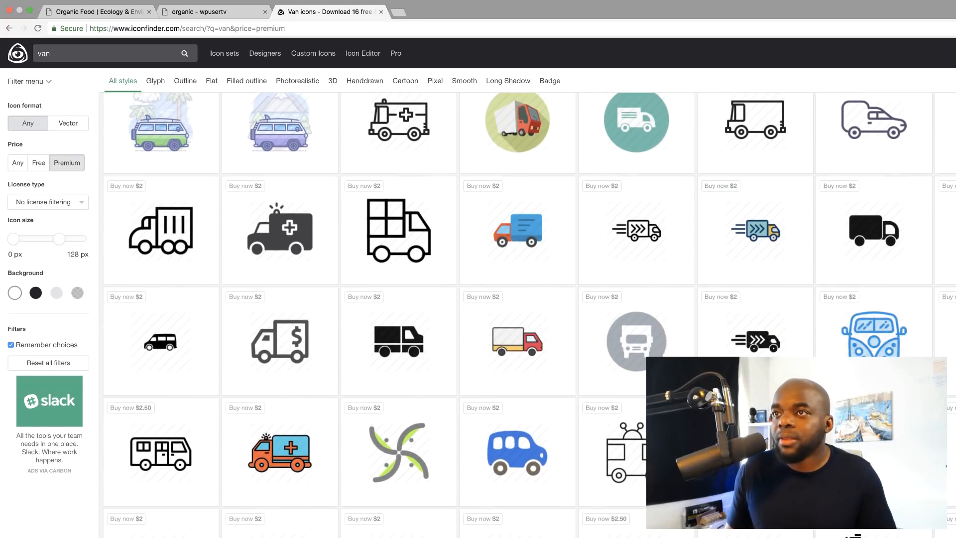
{"action": "scroll", "coordinate": [872, 458], "scroll_direction": "up", "scroll_amount": 3}
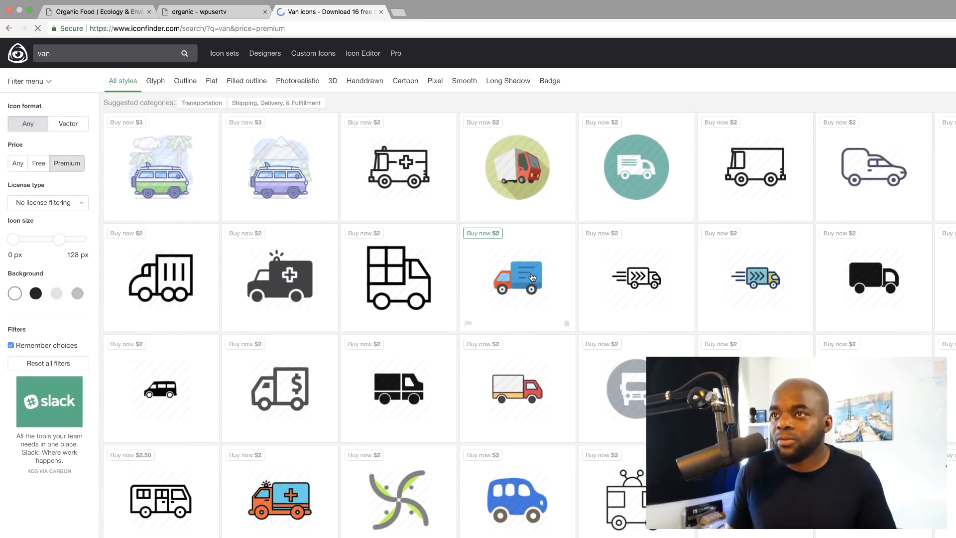
{"action": "left_click", "coordinate": [532, 277]}
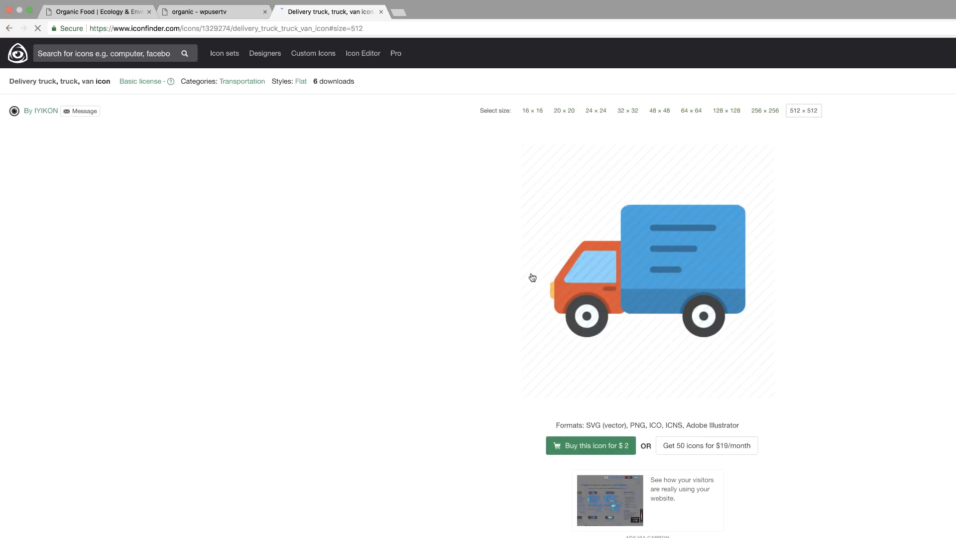
{"action": "scroll", "coordinate": [371, 375], "scroll_direction": "down", "scroll_amount": 5}
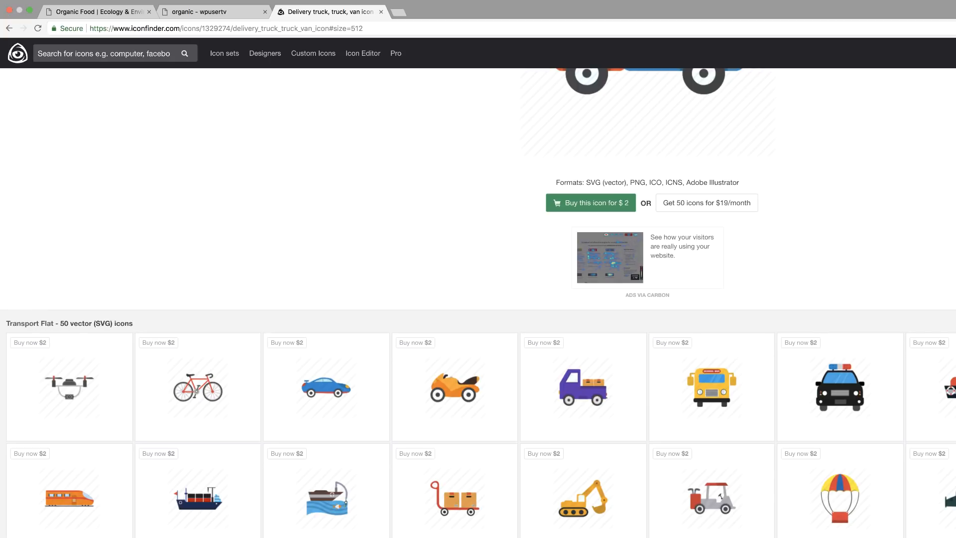
{"action": "scroll", "coordinate": [699, 427], "scroll_direction": "up", "scroll_amount": 5}
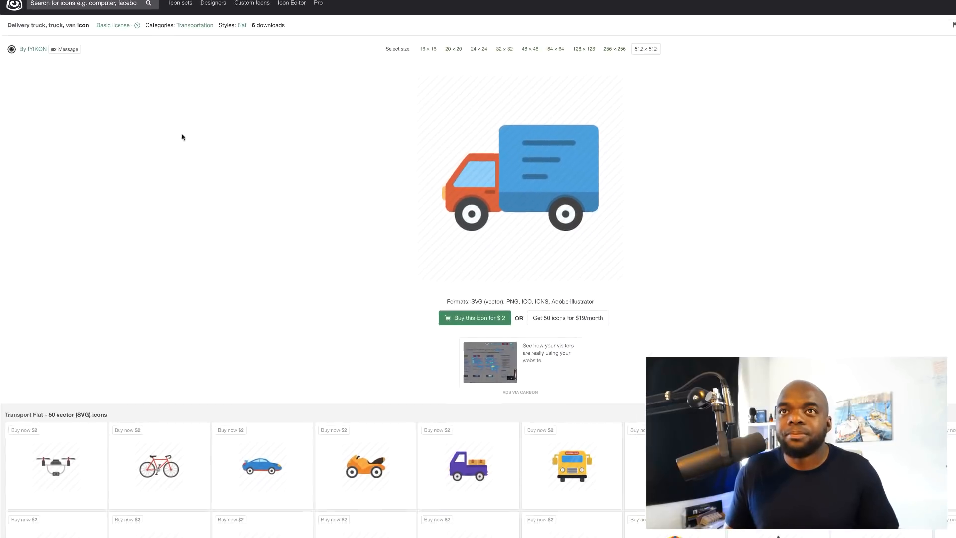
Go back to the van results, limit them to free icons and open the black outline motorhome icon
{"action": "left_click", "coordinate": [14, 4]}
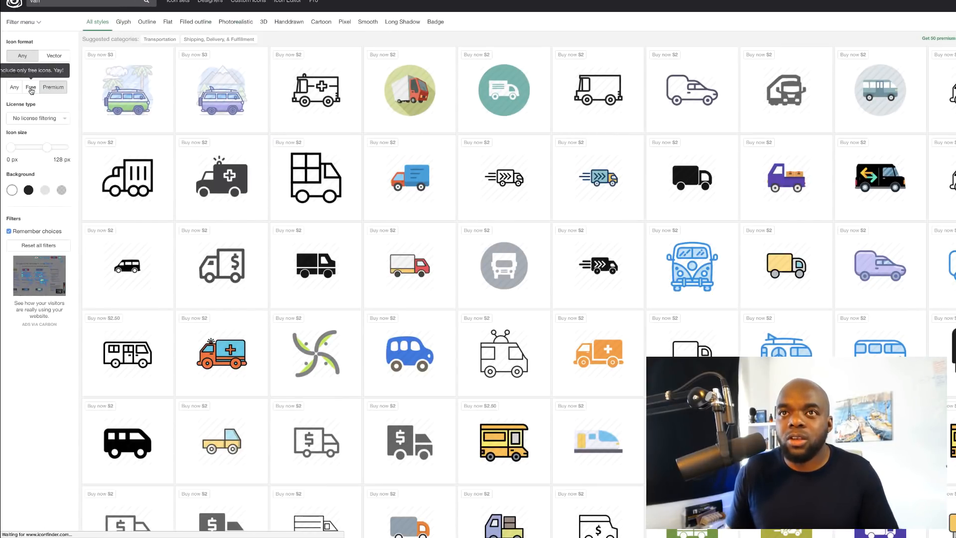
{"action": "left_click", "coordinate": [31, 88]}
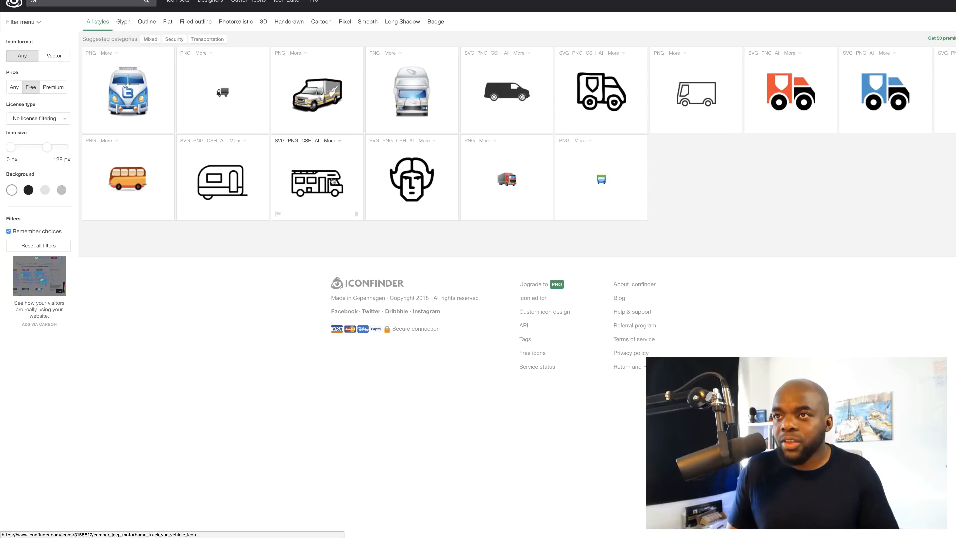
{"action": "left_click", "coordinate": [333, 181]}
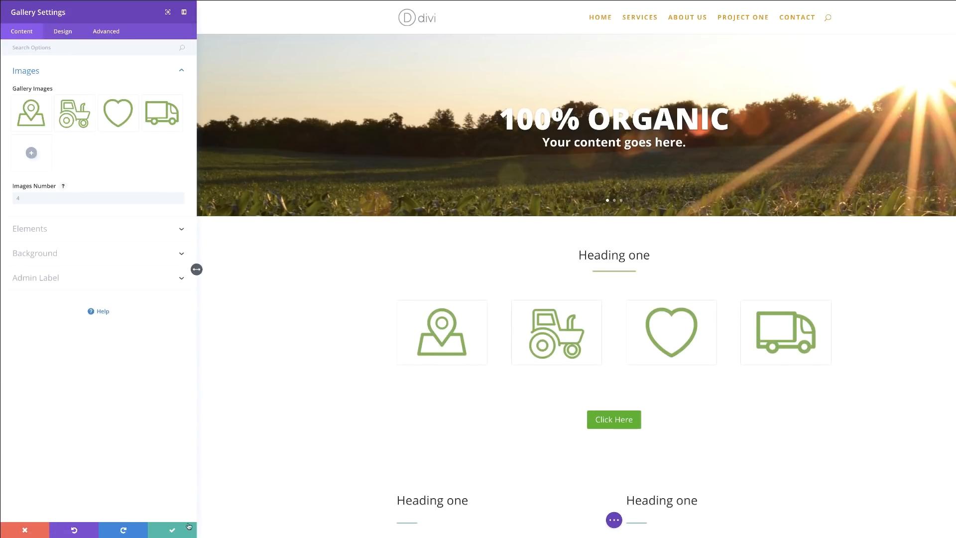
Save the gallery settings in the Divi page and compare the two-column section below with the Organic Food demo
{"action": "left_click", "coordinate": [170, 531]}
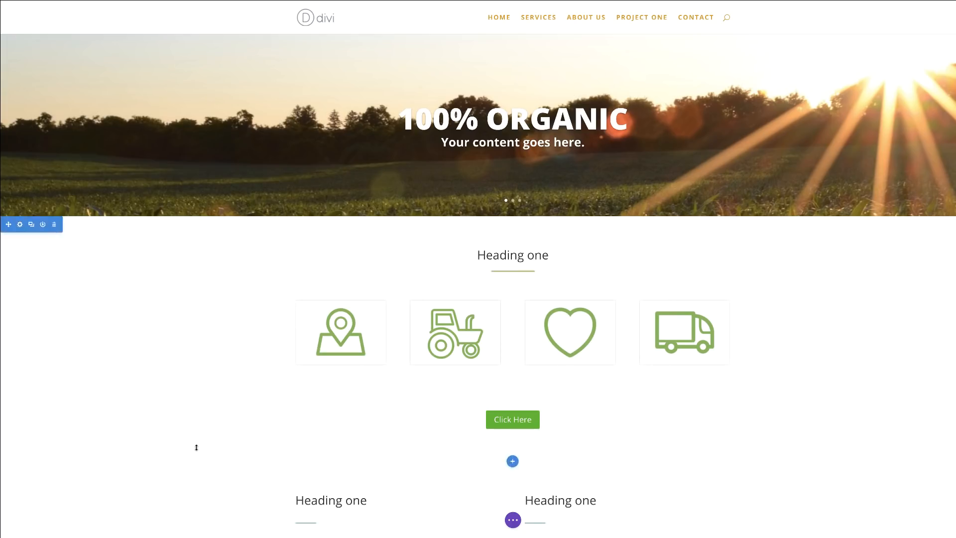
{"action": "scroll", "coordinate": [221, 360], "scroll_direction": "down", "scroll_amount": 2}
{"action": "scroll", "coordinate": [222, 360], "scroll_direction": "down", "scroll_amount": 4}
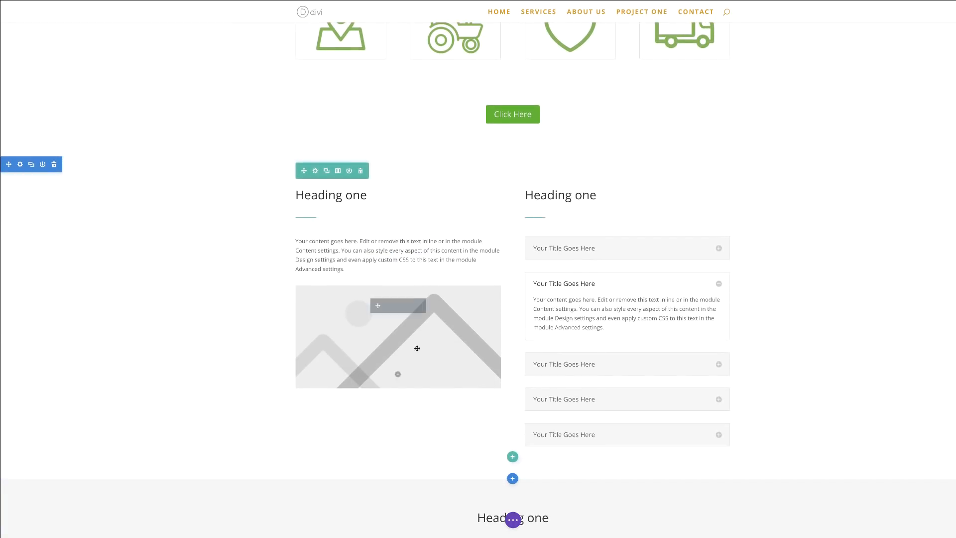
{"action": "scroll", "coordinate": [399, 319], "scroll_direction": "down", "scroll_amount": 1}
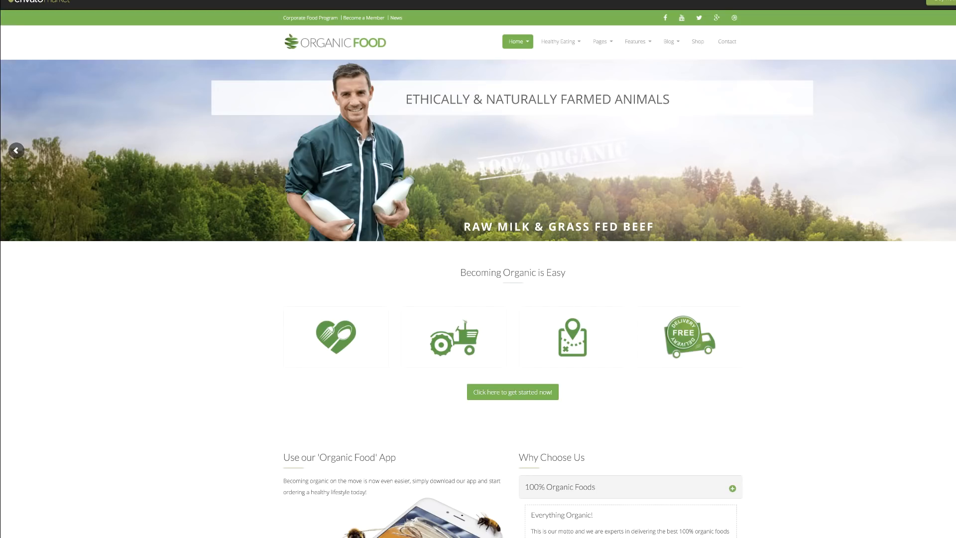
{"action": "scroll", "coordinate": [252, 338], "scroll_direction": "down", "scroll_amount": 5}
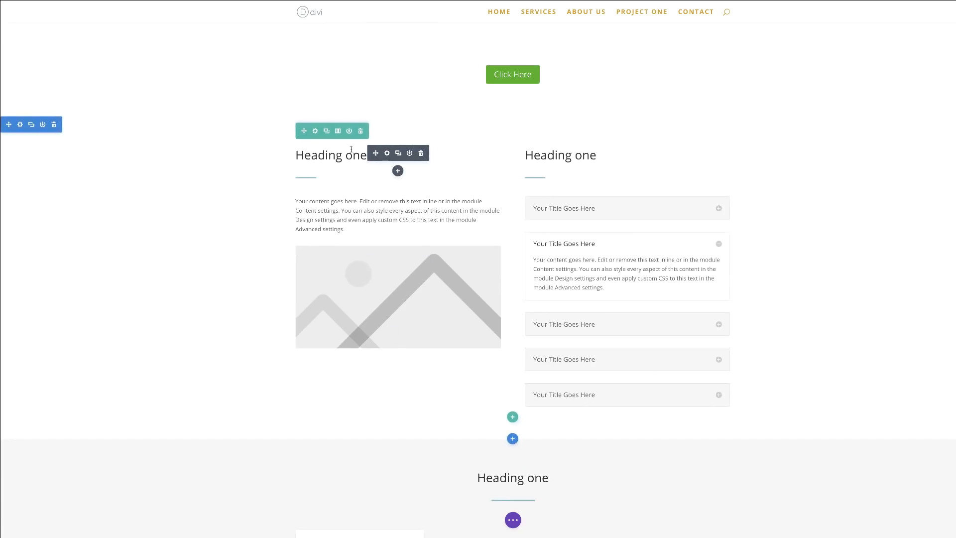
Set the bottom margin of the left column's "Heading one" text to 12px and save it
{"action": "left_click", "coordinate": [513, 520]}
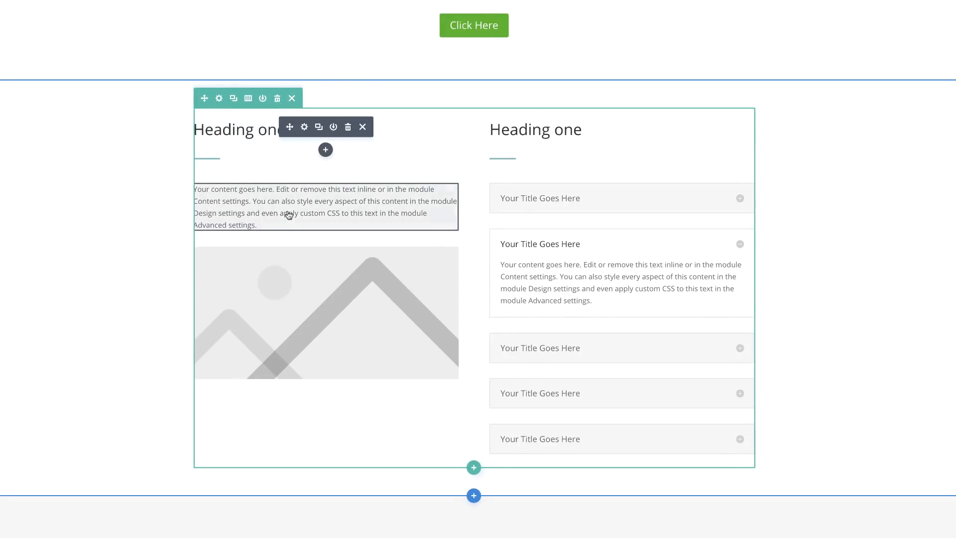
{"action": "scroll", "coordinate": [484, 284], "scroll_direction": "up", "scroll_amount": 5}
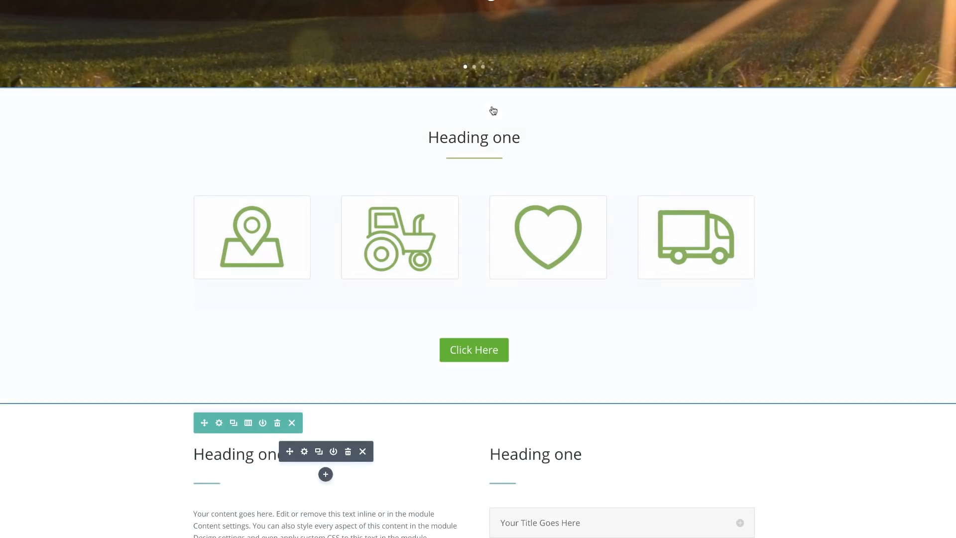
{"action": "scroll", "coordinate": [237, 475], "scroll_direction": "down", "scroll_amount": 2}
{"action": "scroll", "coordinate": [238, 473], "scroll_direction": "down", "scroll_amount": 1}
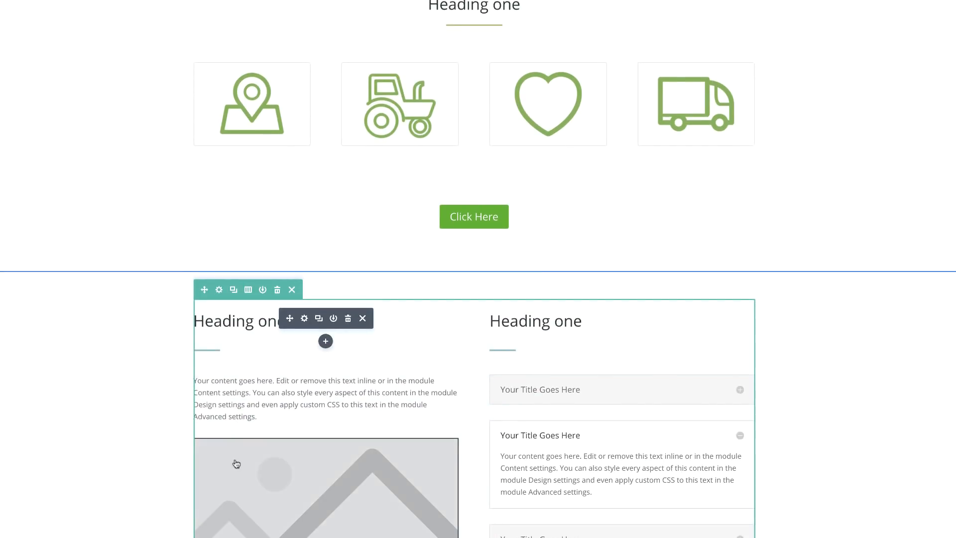
{"action": "left_click", "coordinate": [305, 319]}
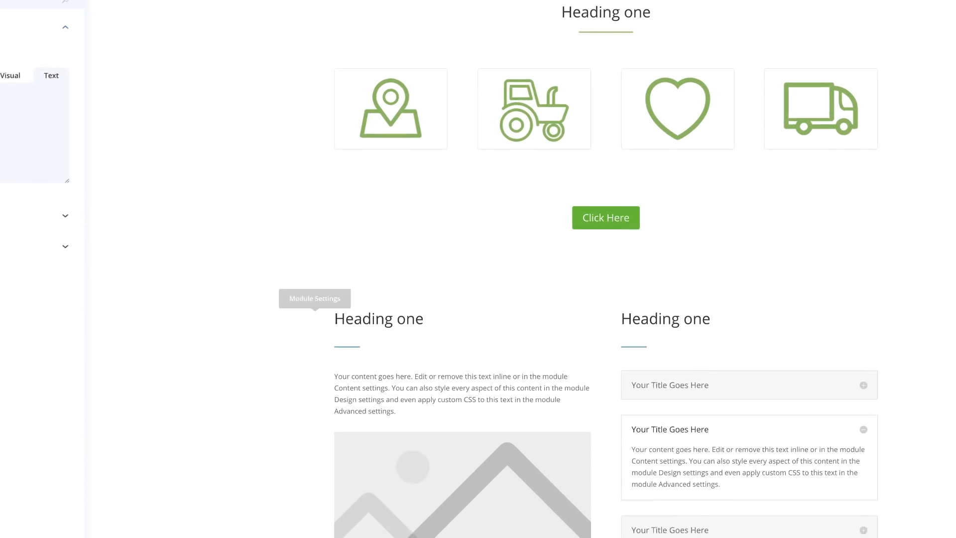
{"action": "left_click", "coordinate": [67, 31]}
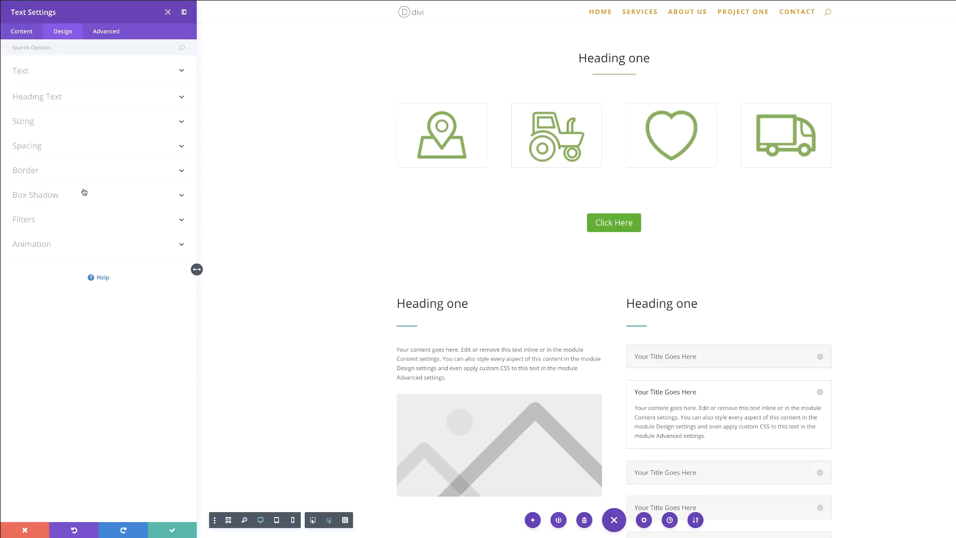
{"action": "left_click", "coordinate": [34, 149]}
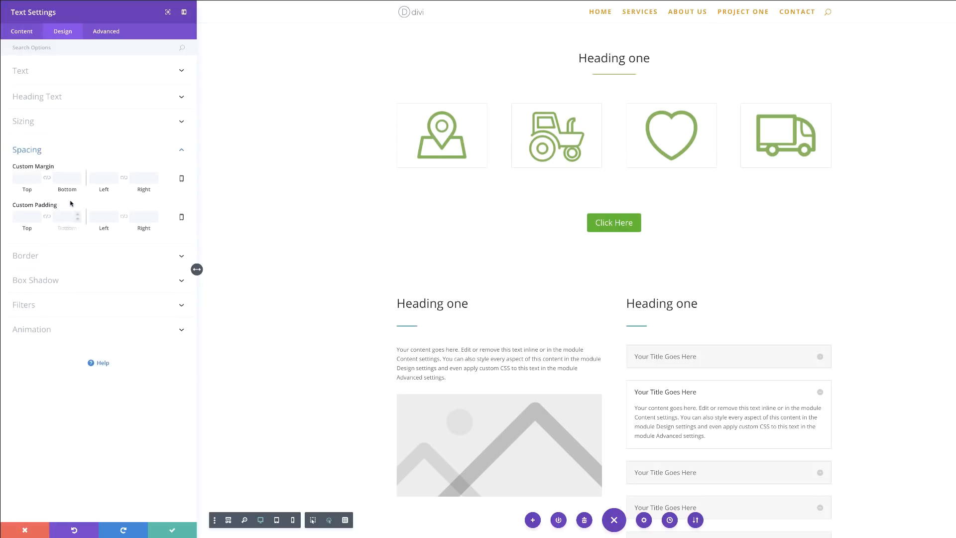
{"action": "left_click_drag", "start_coordinate": [68, 190], "coordinate": [72, 189]}
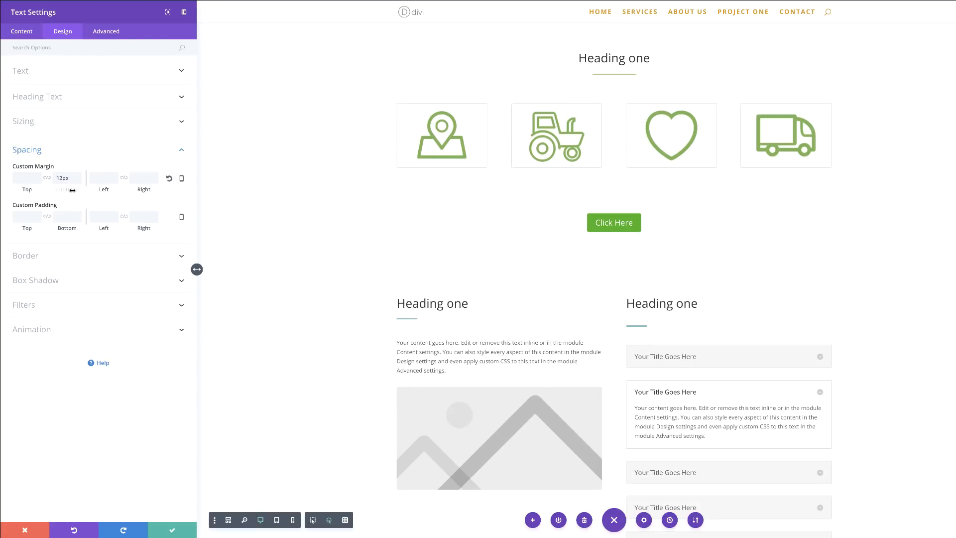
{"action": "left_click", "coordinate": [173, 530]}
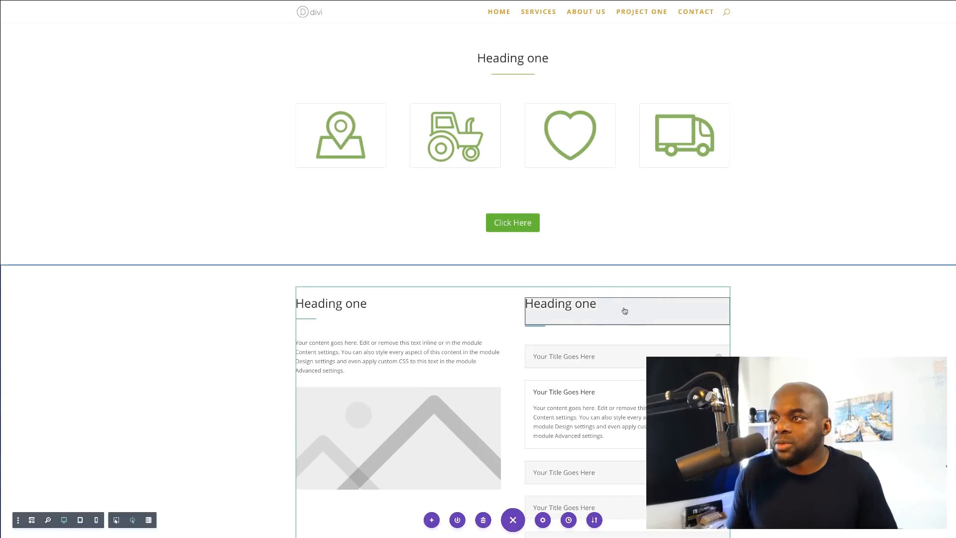
Replace the right column's "Heading one" with a copy of the left column's heading
{"action": "mouse_move", "coordinate": [620, 310]}
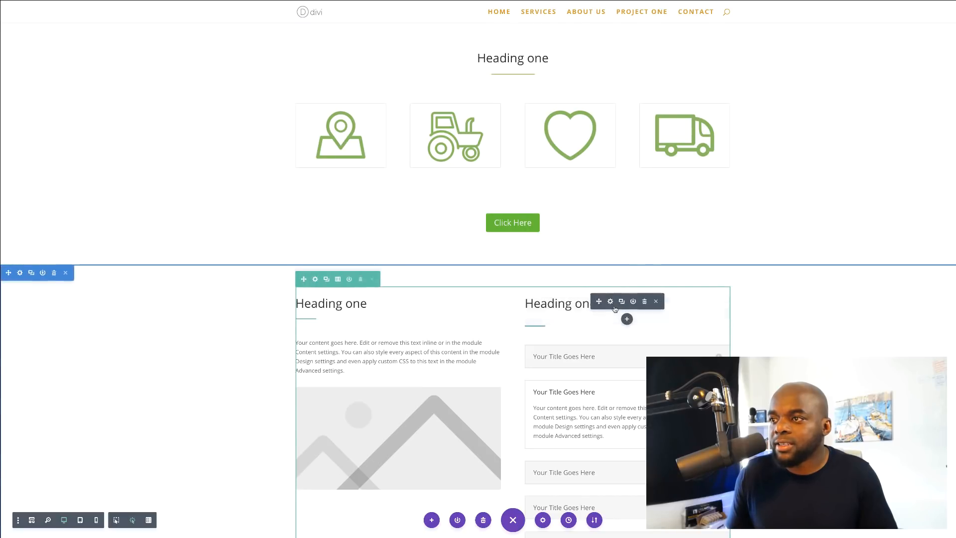
{"action": "left_click", "coordinate": [645, 302]}
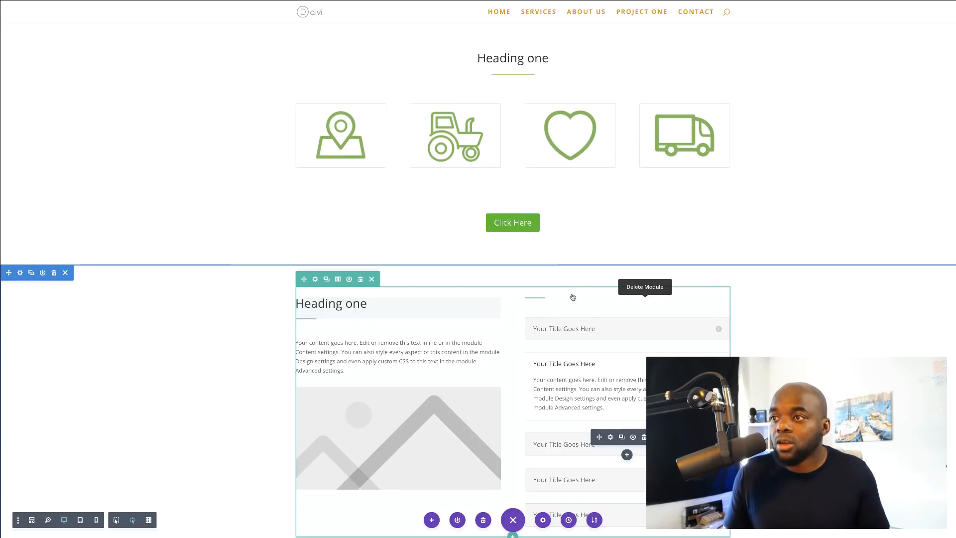
{"action": "key", "text": "ctrl+z"}
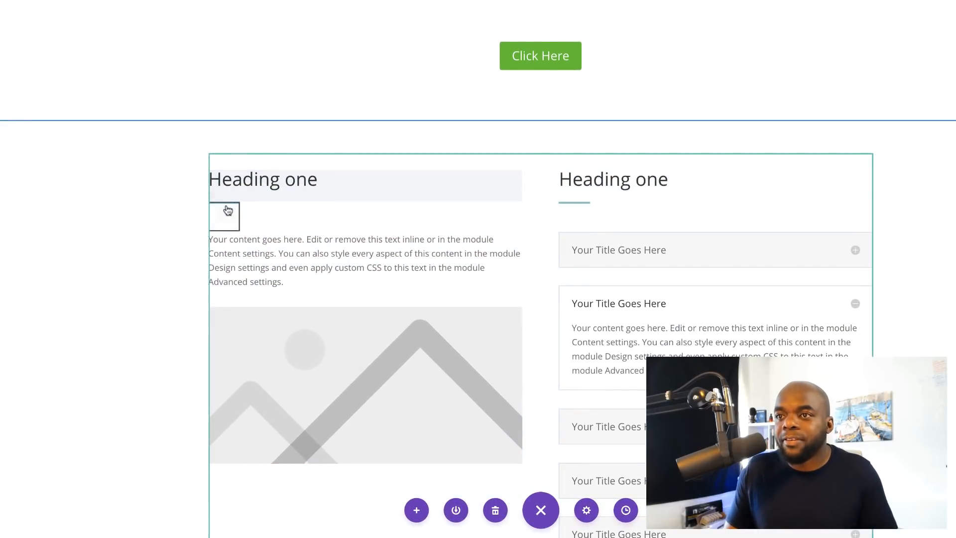
Change the colour of the divider under the left column's "Heading one" to #b6b75b and save it
{"action": "mouse_move", "coordinate": [229, 210]}
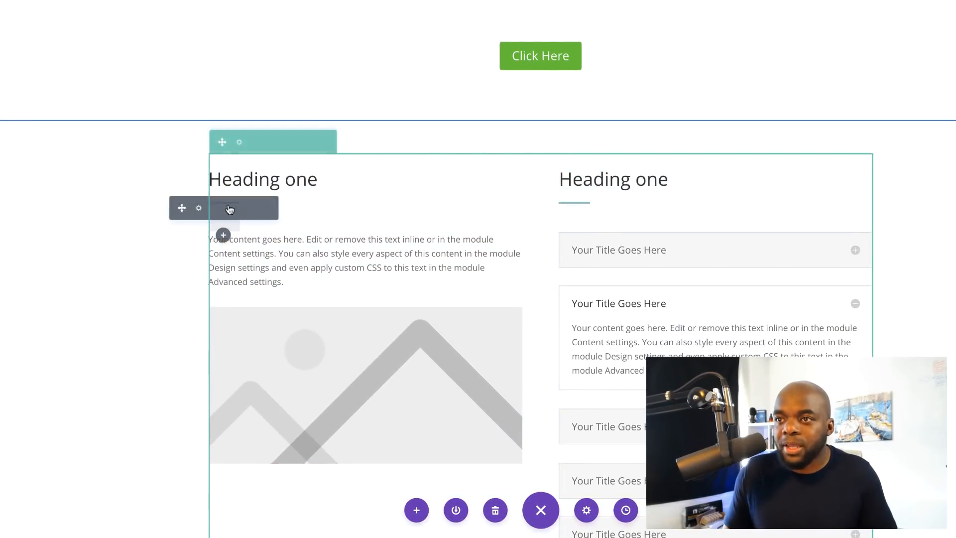
{"action": "left_click", "coordinate": [198, 208]}
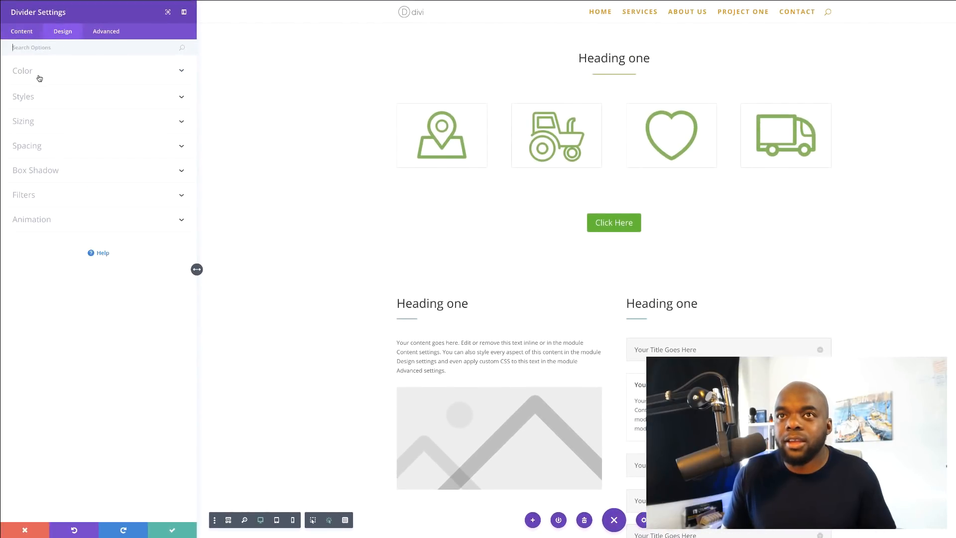
{"action": "left_click", "coordinate": [39, 77]}
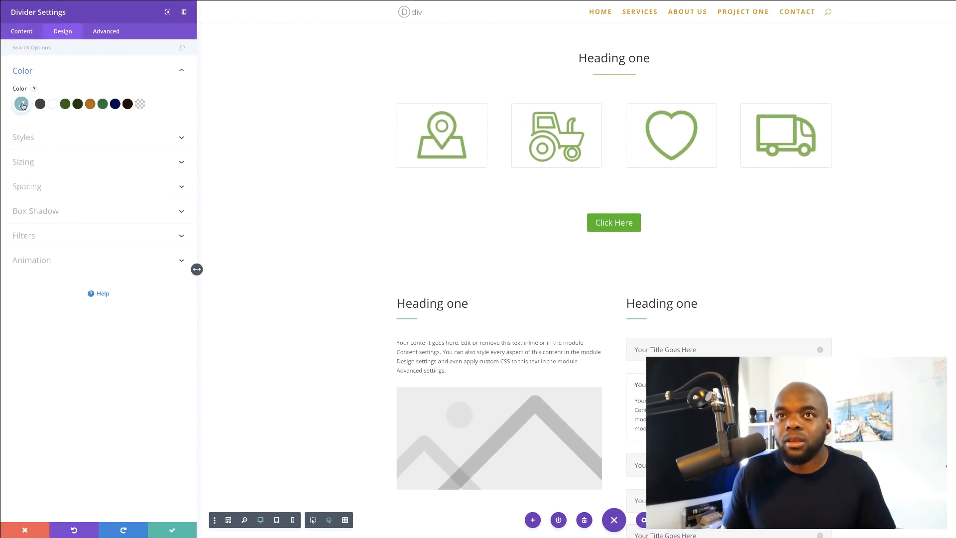
{"action": "left_click", "coordinate": [21, 104]}
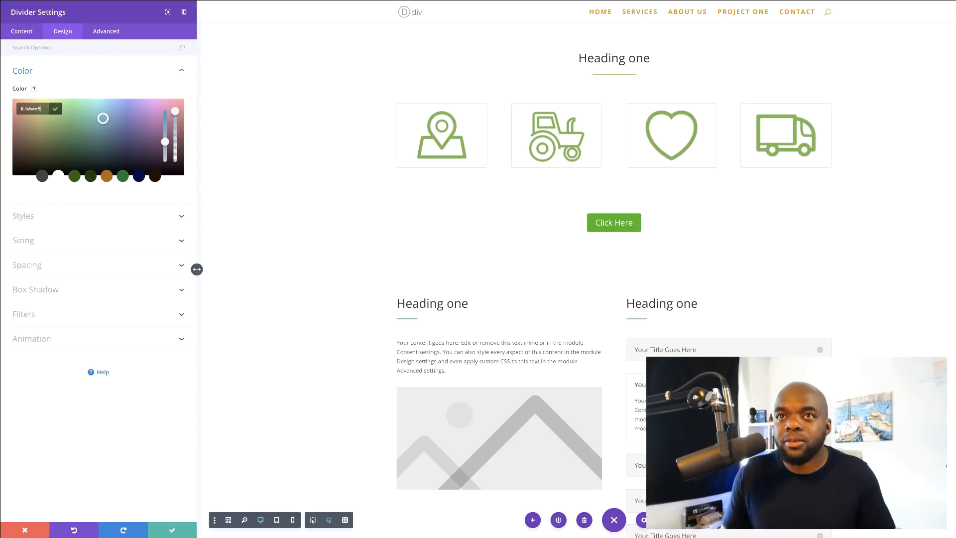
{"action": "type", "text": "b6b75b"}
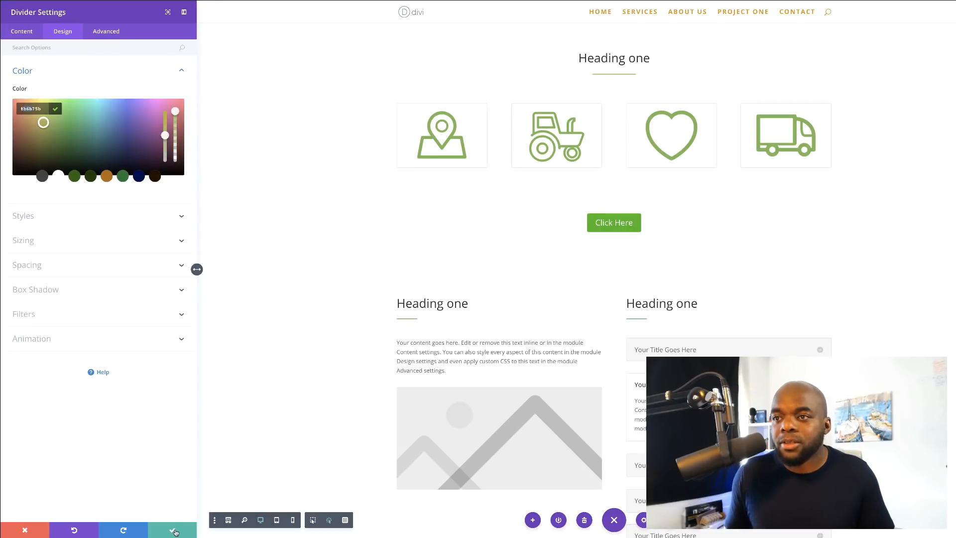
{"action": "left_click", "coordinate": [175, 532]}
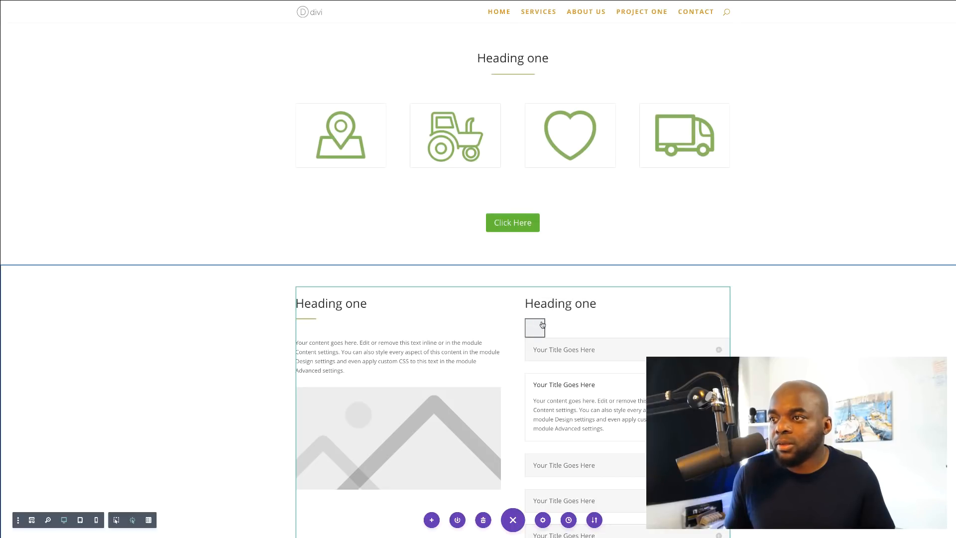
Change the colour of the divider under the right column's "Heading one" with a hex code and save it
{"action": "left_click", "coordinate": [542, 324]}
{"action": "left_click", "coordinate": [23, 107]}
{"action": "mouse_move", "coordinate": [28, 110]}
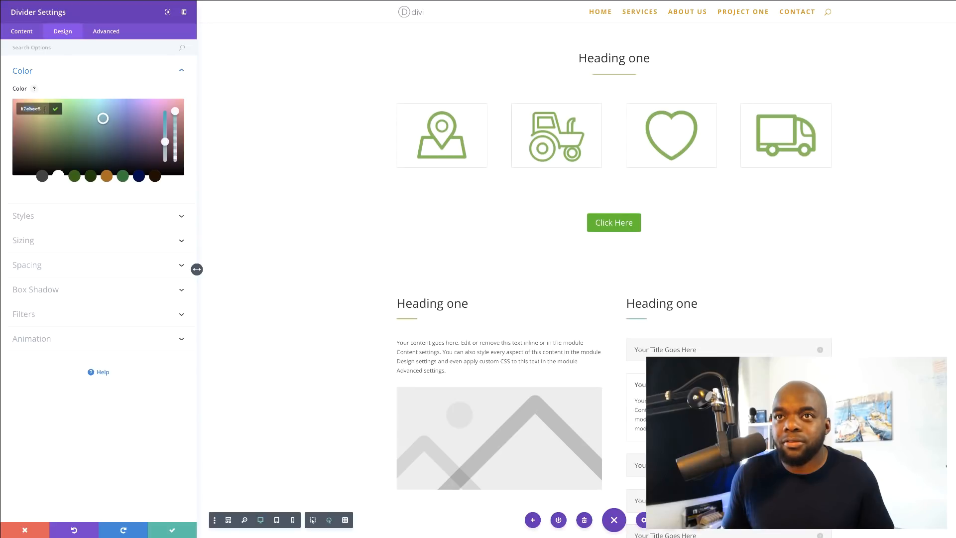
{"action": "type", "text": "b6bc5"}
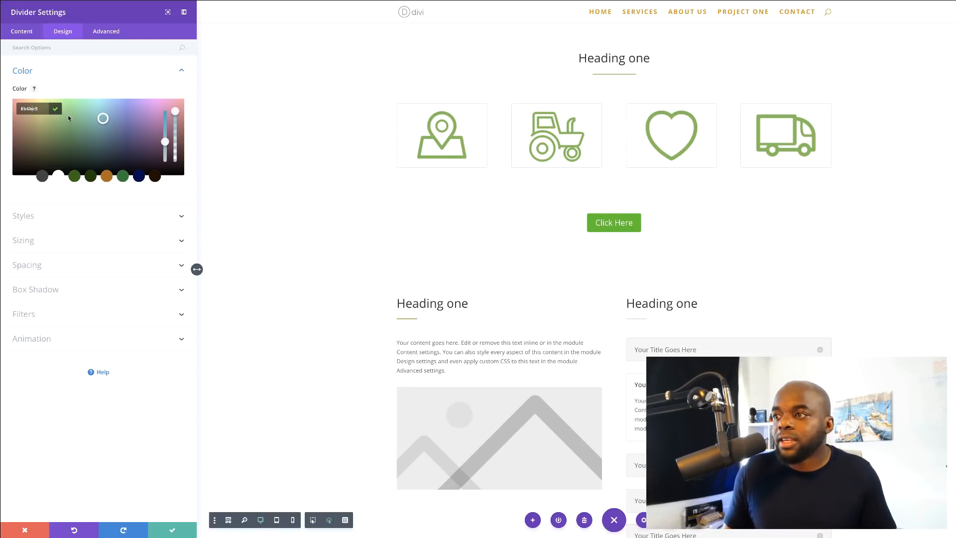
{"action": "left_click", "coordinate": [101, 81]}
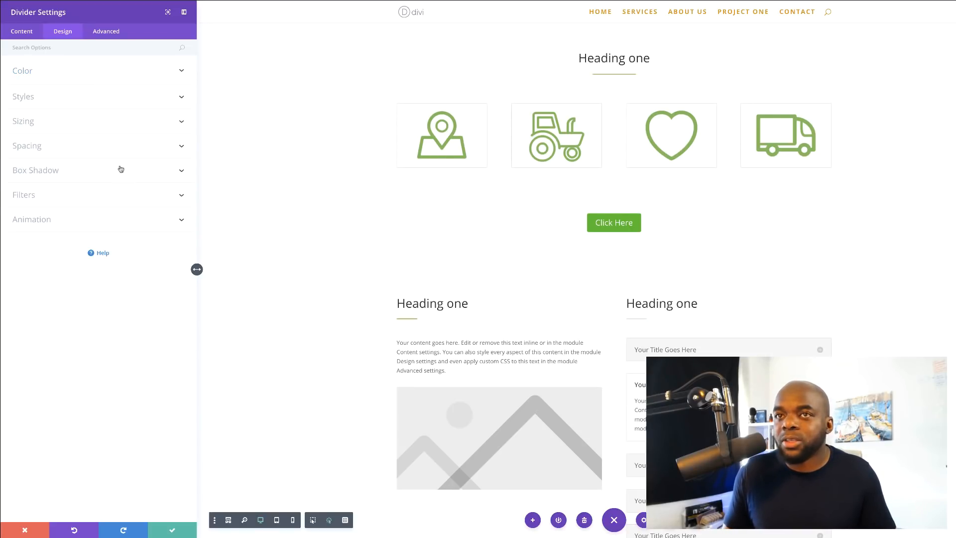
{"action": "left_click", "coordinate": [173, 530]}
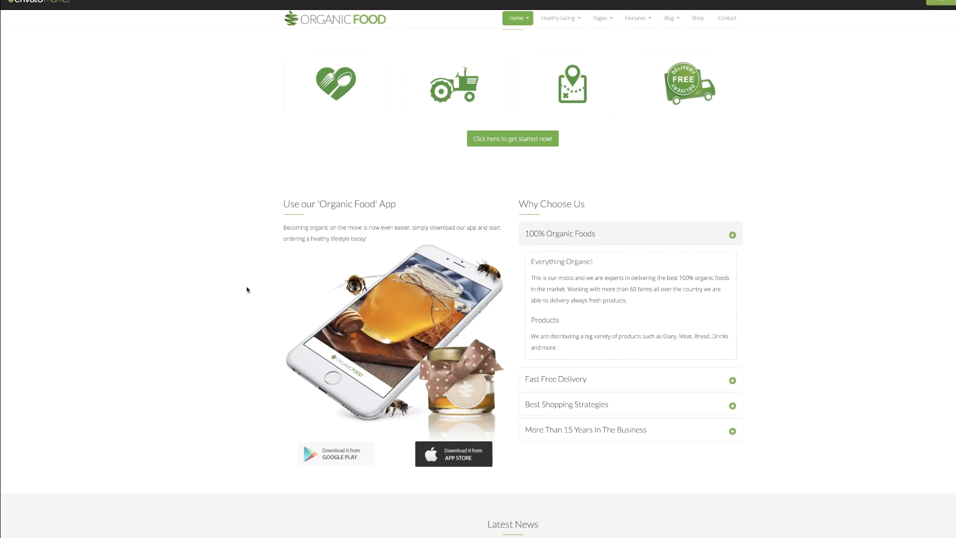
Replace the left column's placeholder image with the photo of a hand holding a smartphone from the media library and save it
{"action": "scroll", "coordinate": [369, 354], "scroll_direction": "down", "scroll_amount": 1}
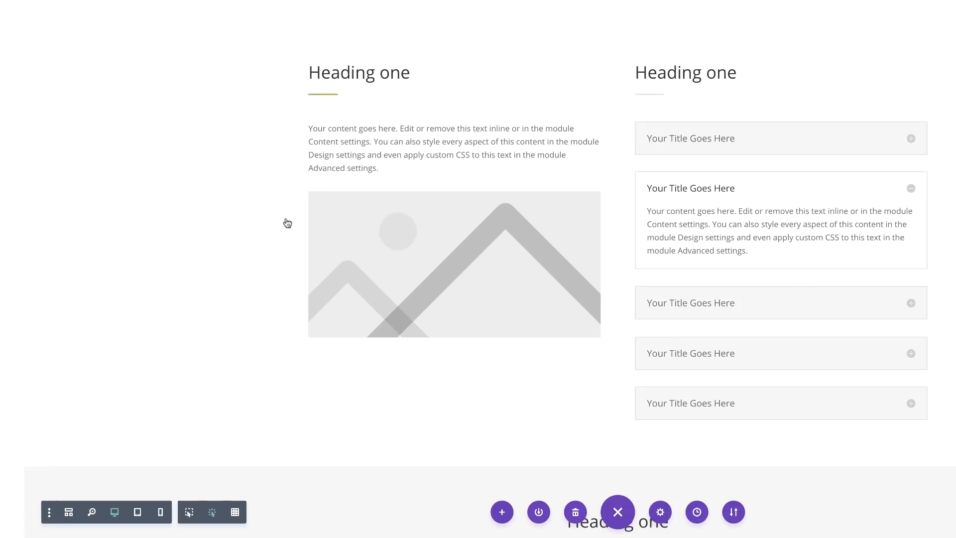
{"action": "left_click", "coordinate": [294, 225]}
{"action": "left_click", "coordinate": [106, 117]}
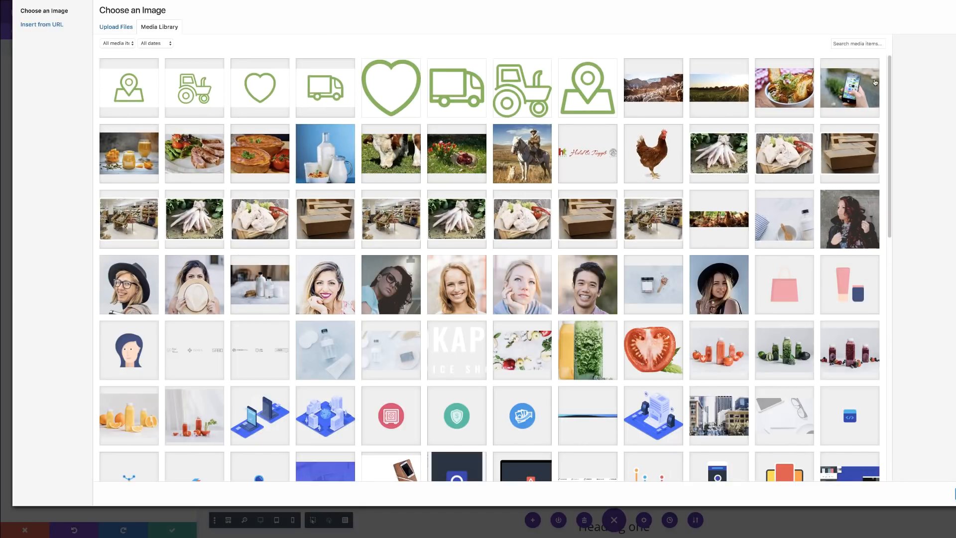
{"action": "left_click", "coordinate": [875, 82]}
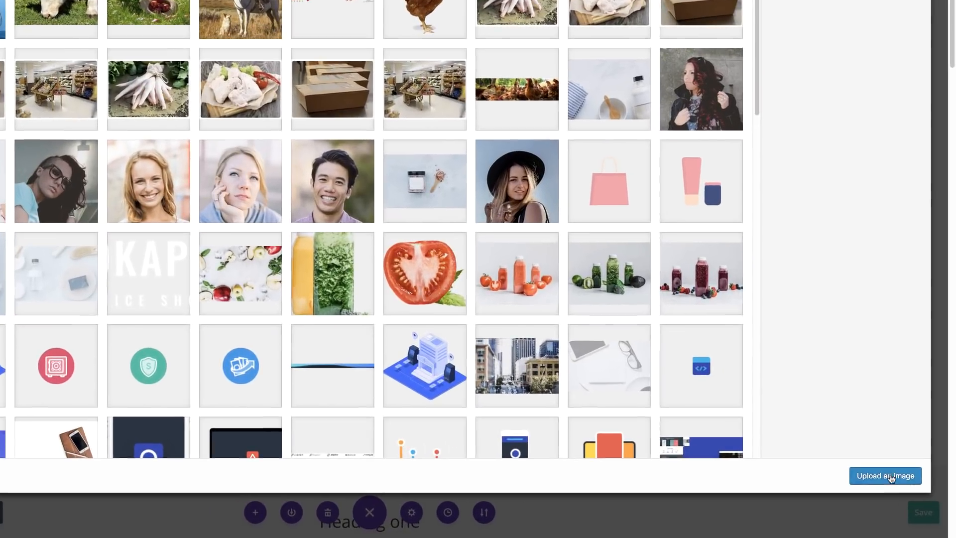
{"action": "left_click", "coordinate": [891, 477]}
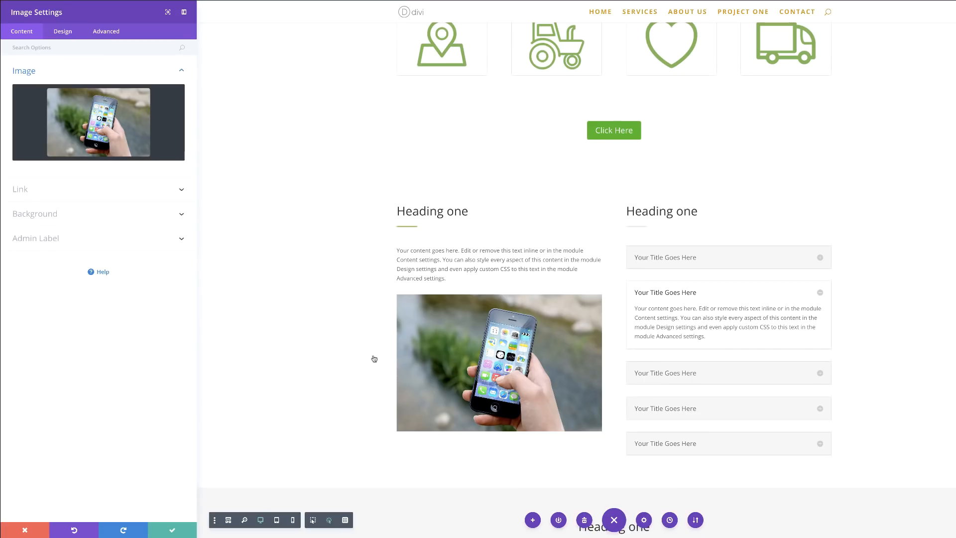
{"action": "scroll", "coordinate": [371, 357], "scroll_direction": "down", "scroll_amount": 1}
{"action": "scroll", "coordinate": [362, 357], "scroll_direction": "down", "scroll_amount": 3}
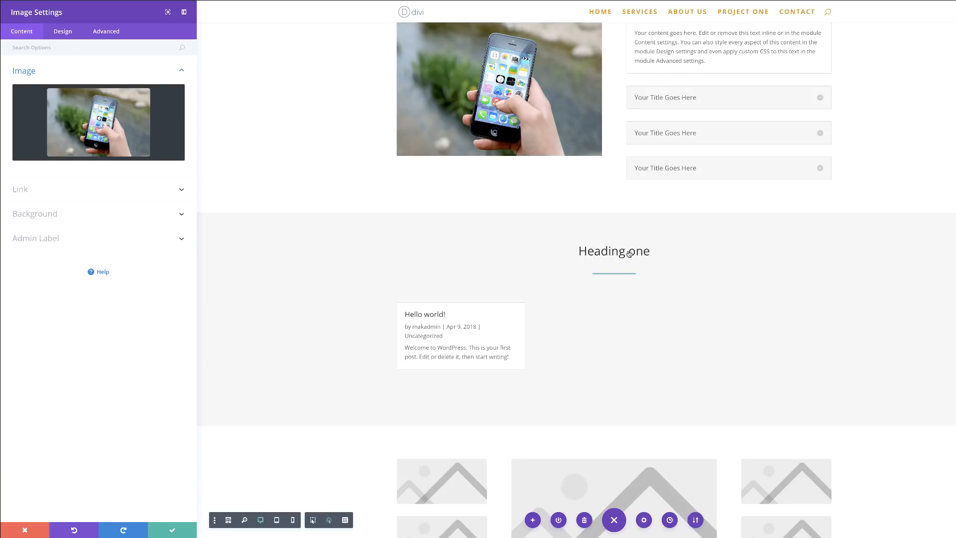
{"action": "scroll", "coordinate": [605, 336], "scroll_direction": "up", "scroll_amount": 3}
{"action": "scroll", "coordinate": [603, 337], "scroll_direction": "up", "scroll_amount": 1}
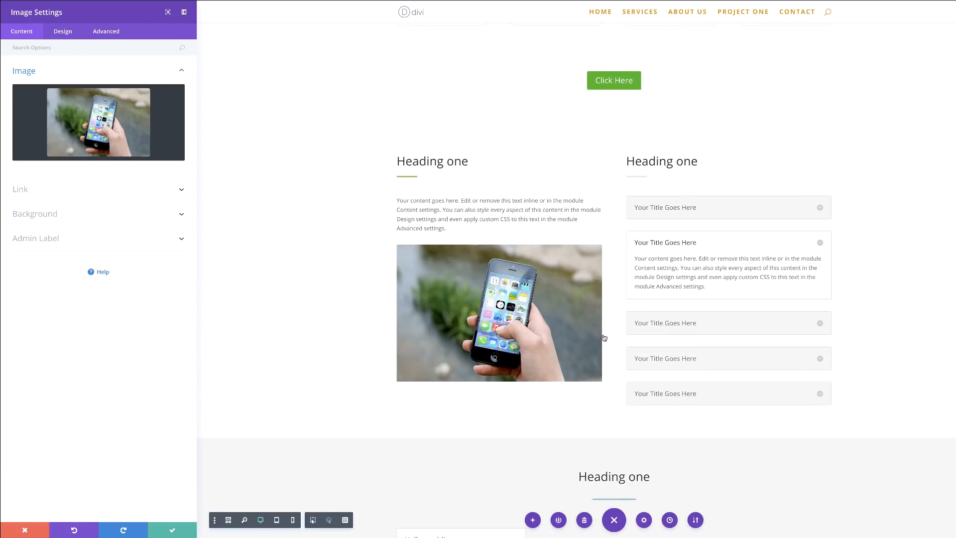
{"action": "scroll", "coordinate": [603, 336], "scroll_direction": "down", "scroll_amount": 3}
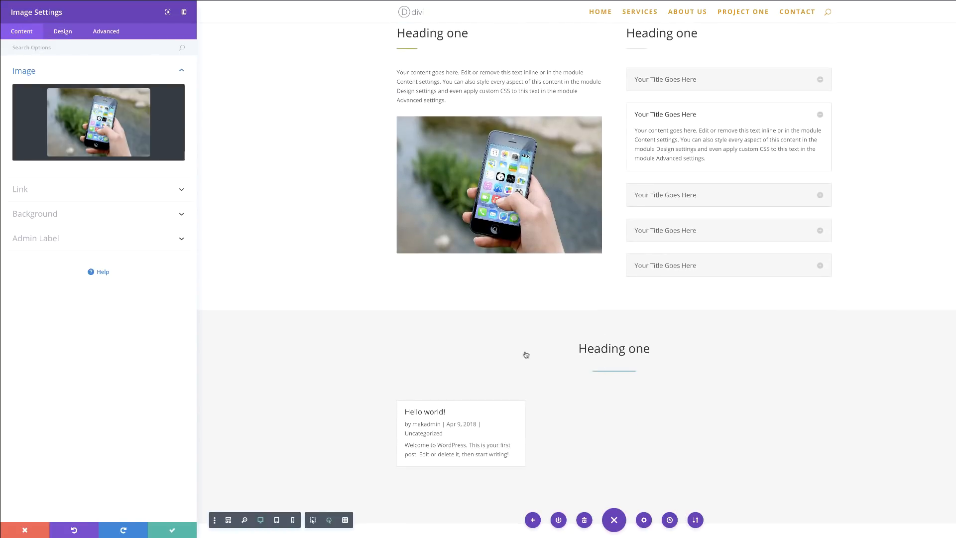
{"action": "scroll", "coordinate": [408, 224], "scroll_direction": "up", "scroll_amount": 5}
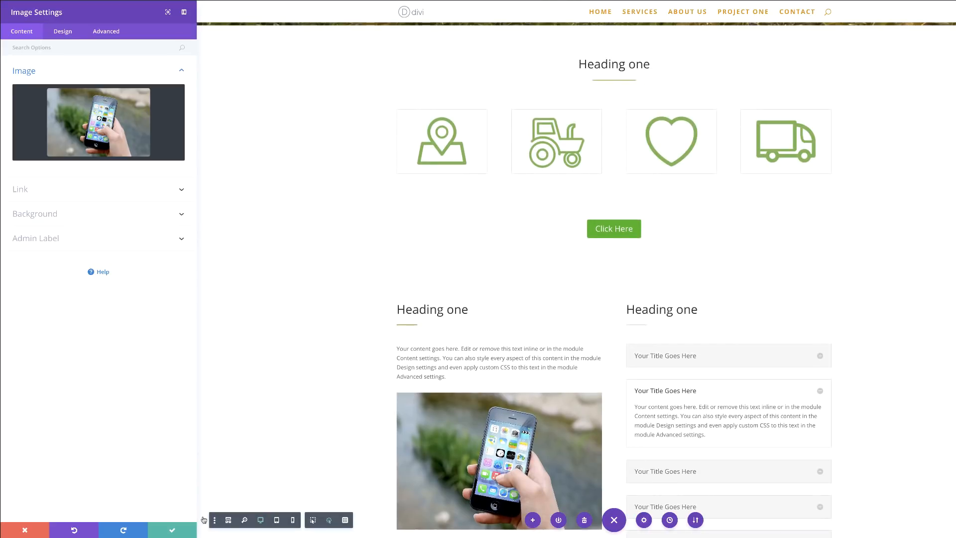
{"action": "left_click", "coordinate": [171, 530]}
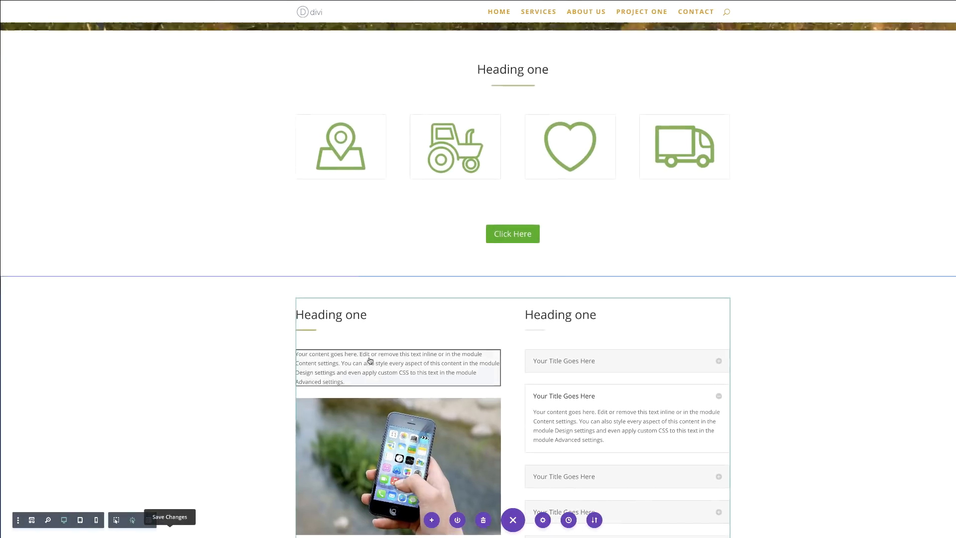
Replace the heading row above the "Hello world!" post in the grey section with a copy of the heading row above the icon gallery
{"action": "scroll", "coordinate": [370, 361], "scroll_direction": "up", "scroll_amount": 3}
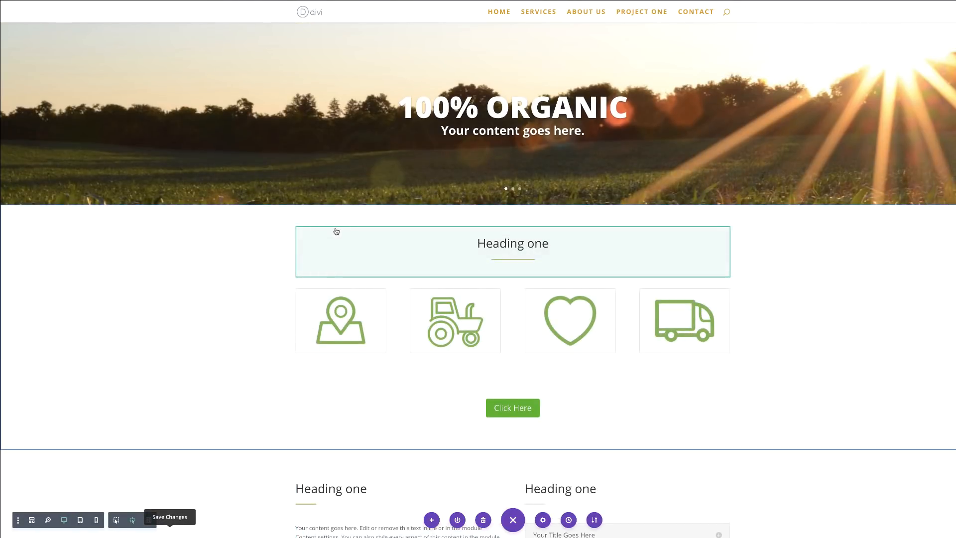
{"action": "right_click", "coordinate": [319, 234]}
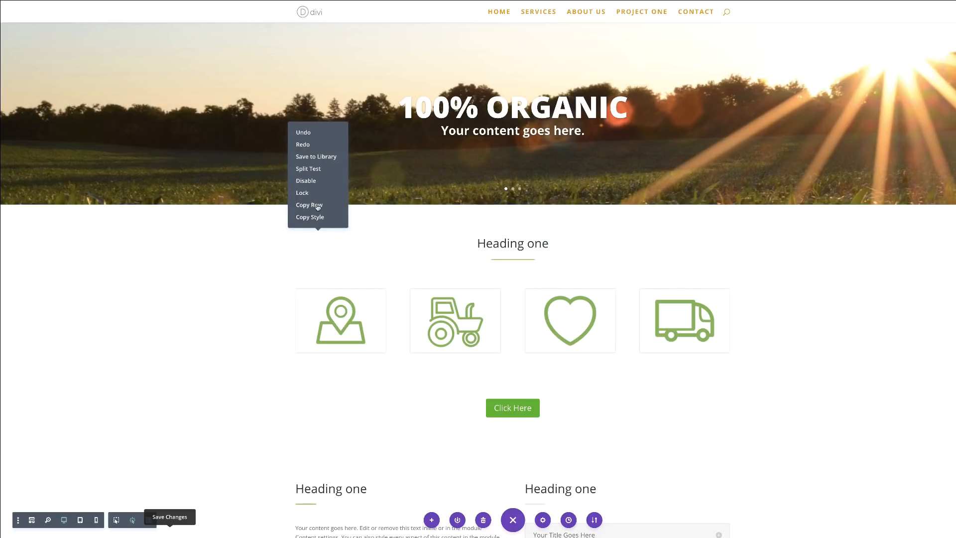
{"action": "left_click", "coordinate": [317, 207]}
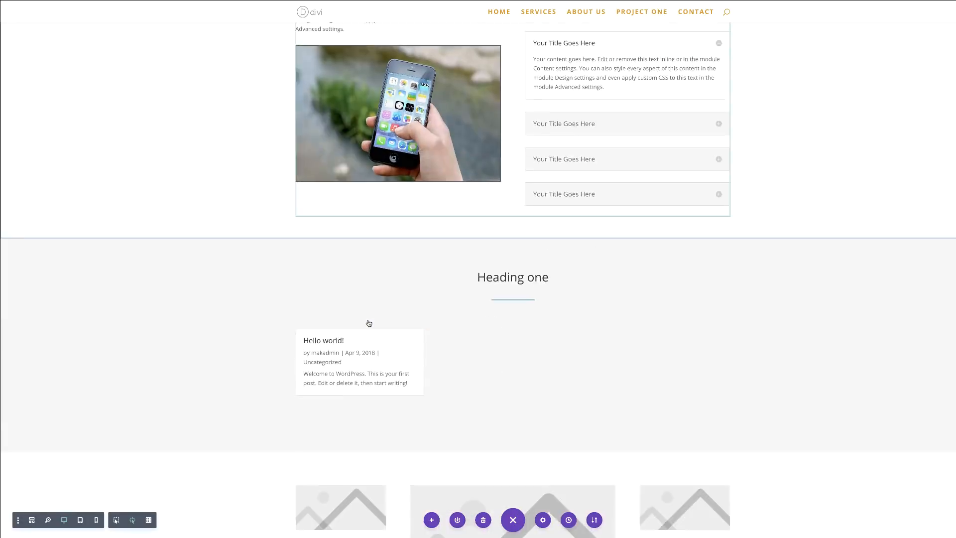
{"action": "scroll", "coordinate": [368, 320], "scroll_direction": "down", "scroll_amount": 5}
{"action": "scroll", "coordinate": [369, 320], "scroll_direction": "up", "scroll_amount": 4}
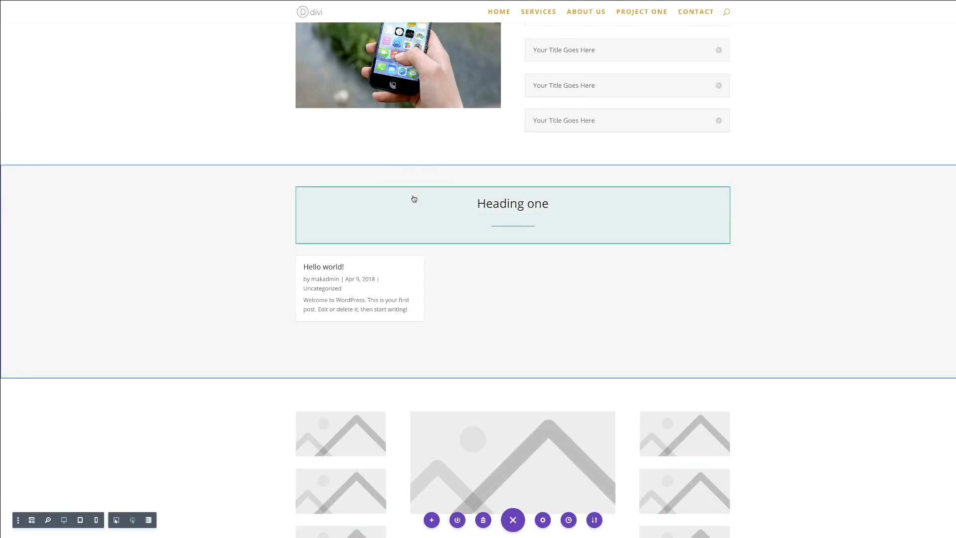
{"action": "right_click", "coordinate": [413, 195]}
{"action": "left_click", "coordinate": [418, 182]}
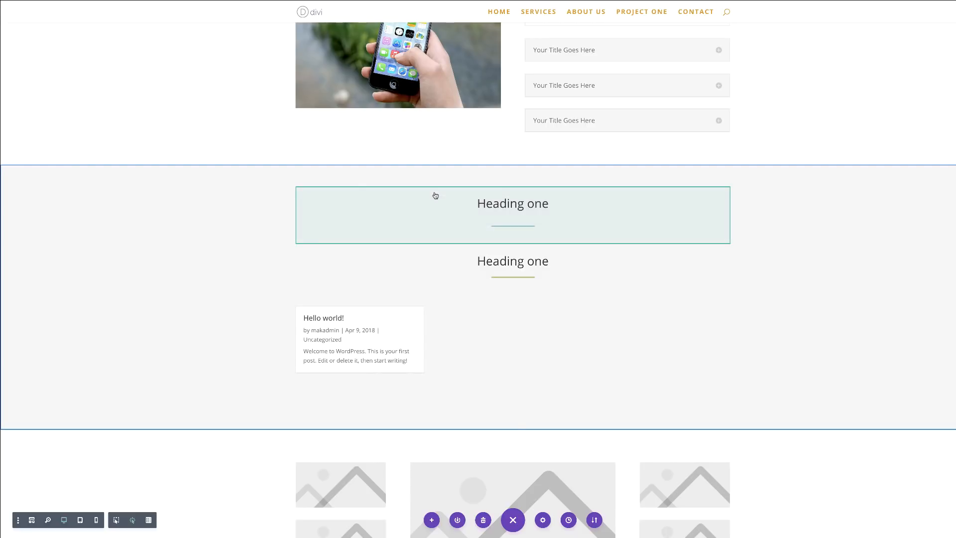
{"action": "mouse_move", "coordinate": [433, 194]}
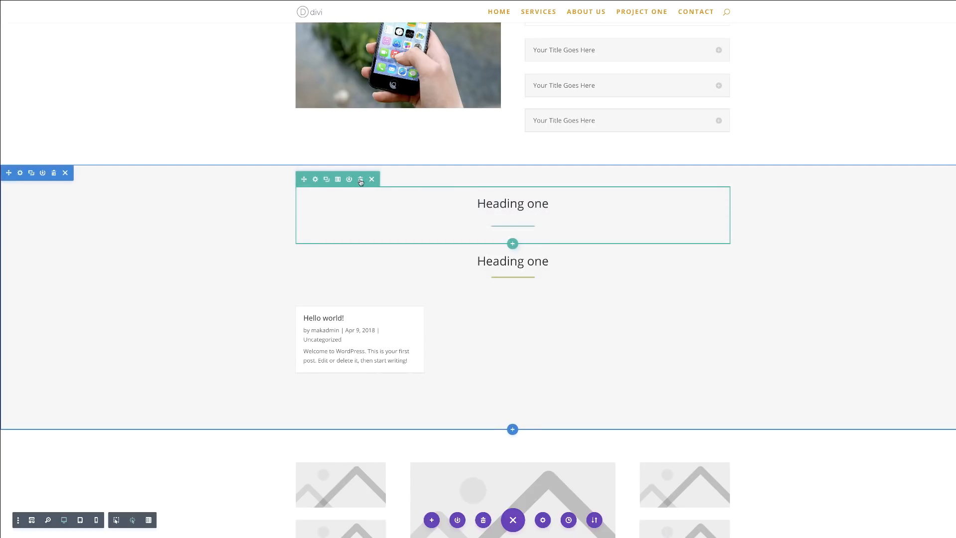
{"action": "left_click", "coordinate": [360, 180]}
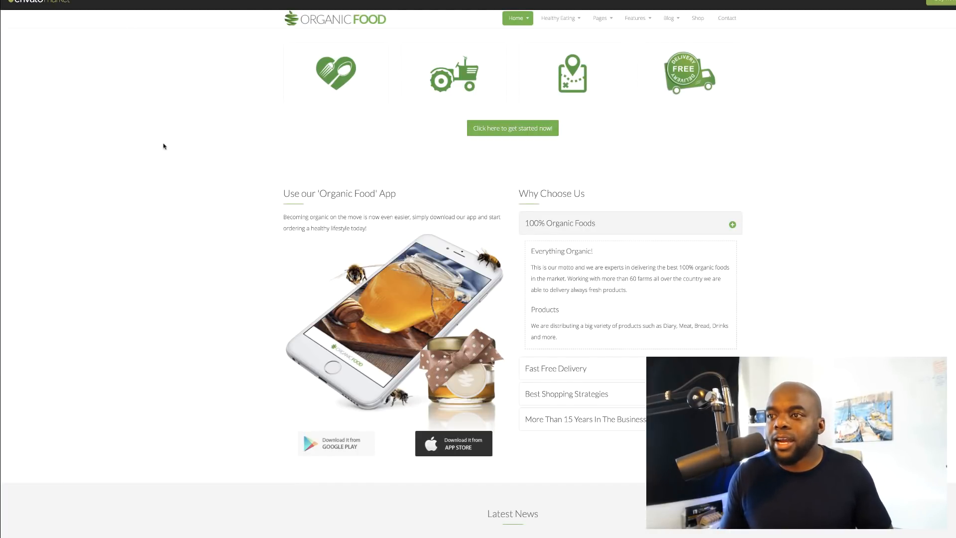
Review the Latest News section of the Organic Food demo and open wpusertv.local in a new browser tab
{"action": "scroll", "coordinate": [226, 298], "scroll_direction": "down", "scroll_amount": 8}
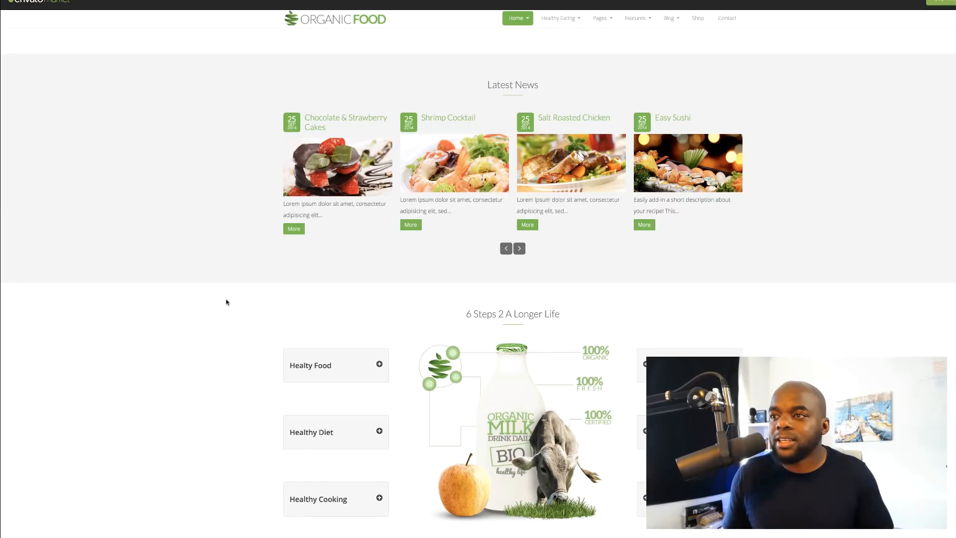
{"action": "scroll", "coordinate": [226, 301], "scroll_direction": "up", "scroll_amount": 1}
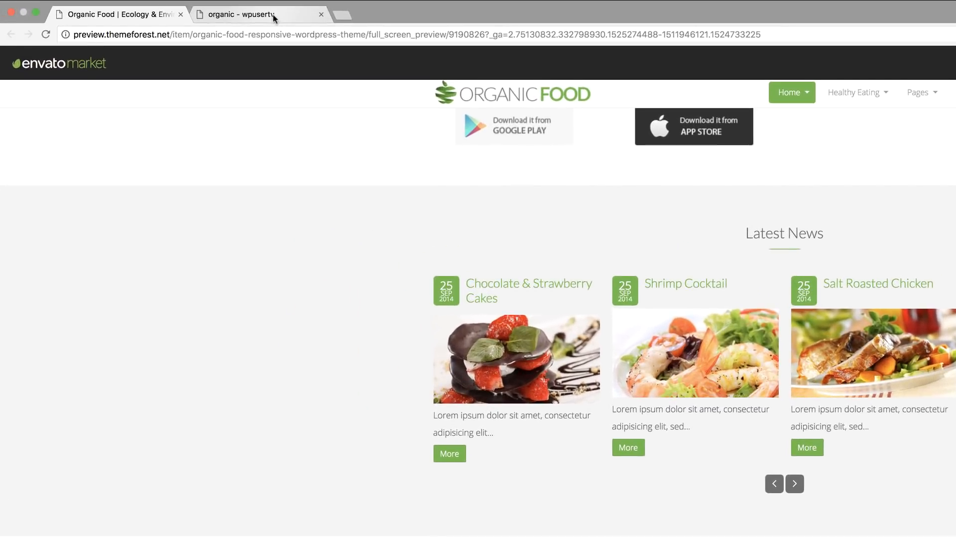
{"action": "left_click", "coordinate": [273, 17]}
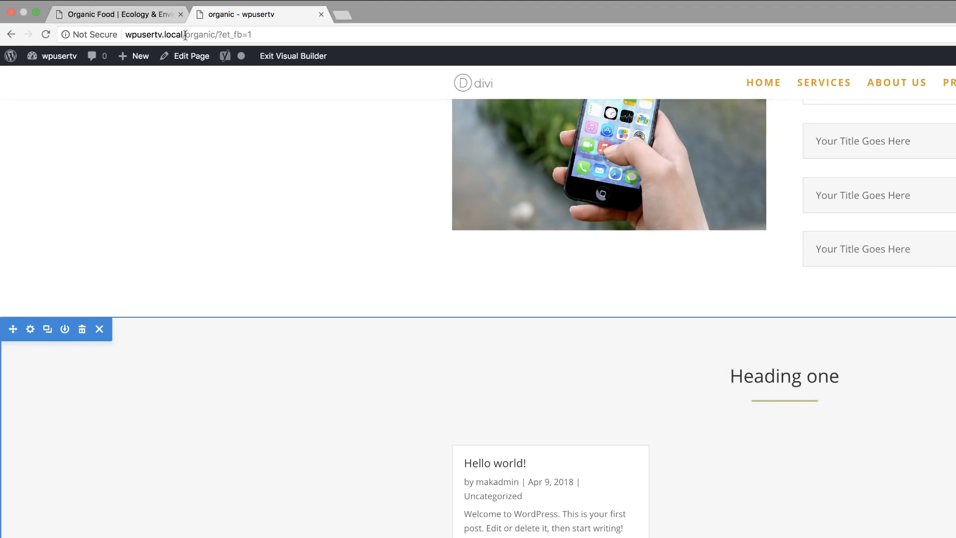
{"action": "left_click_drag", "start_coordinate": [185, 35], "coordinate": [128, 38]}
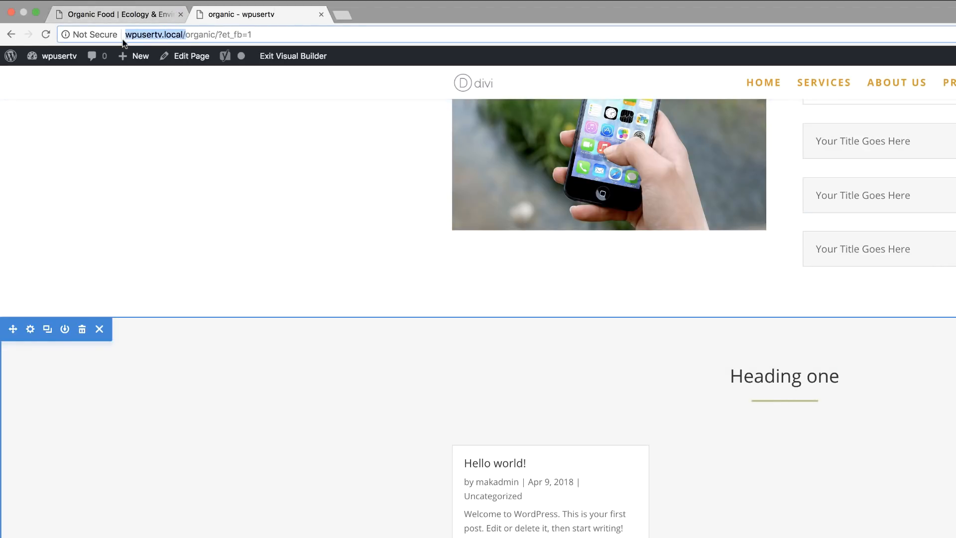
{"action": "left_click", "coordinate": [341, 15]}
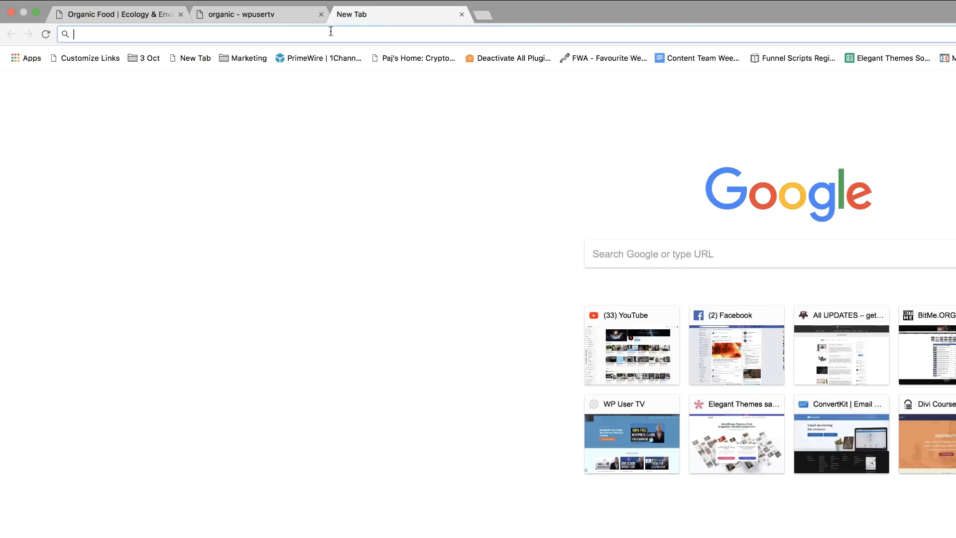
{"action": "key", "text": "super+v"}
{"action": "key", "text": "Return"}
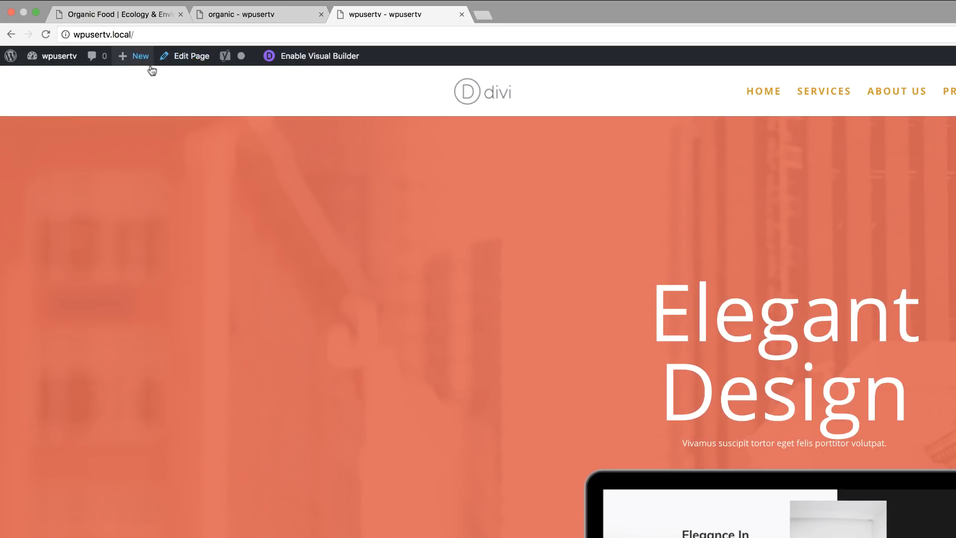
Create a new WordPress post and title it "News One"
{"action": "mouse_move", "coordinate": [134, 59]}
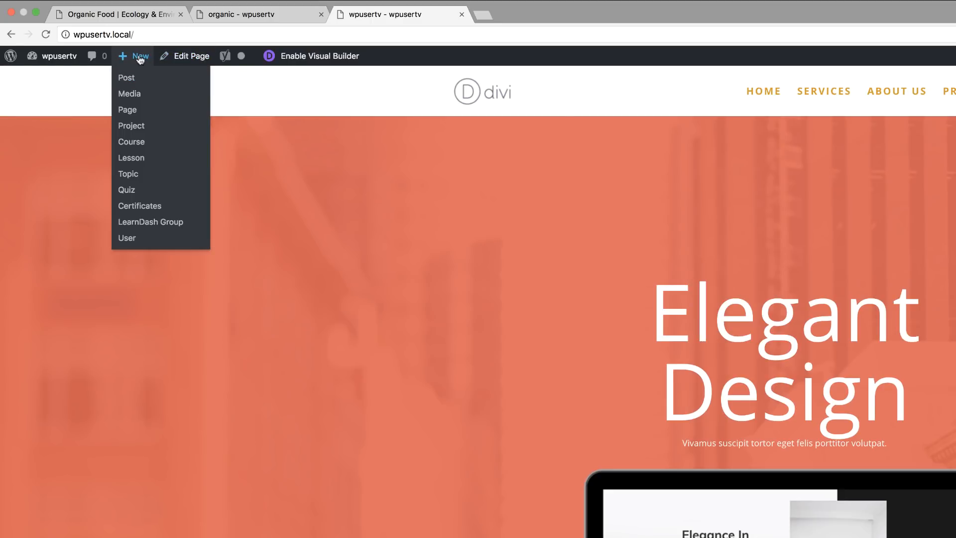
{"action": "left_click", "coordinate": [133, 82]}
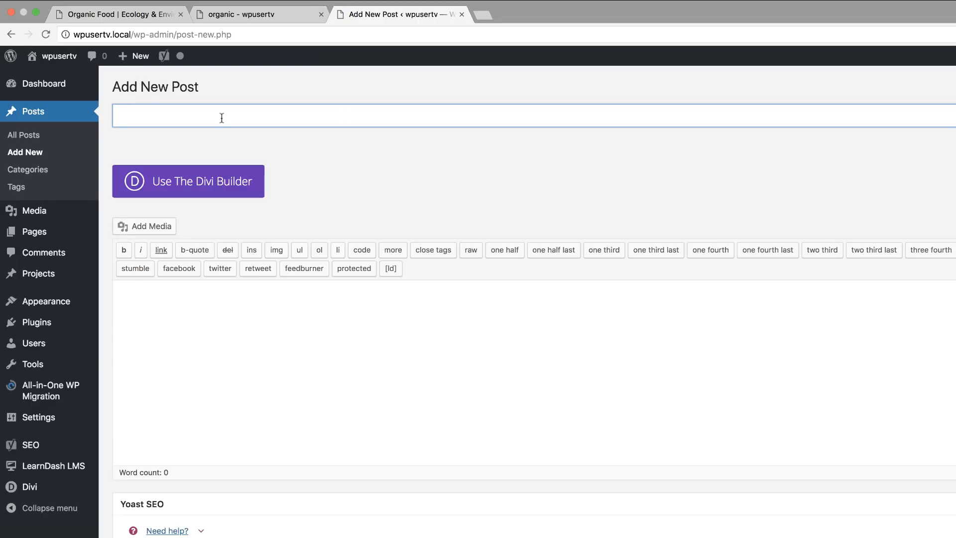
{"action": "type", "text": "News One"}
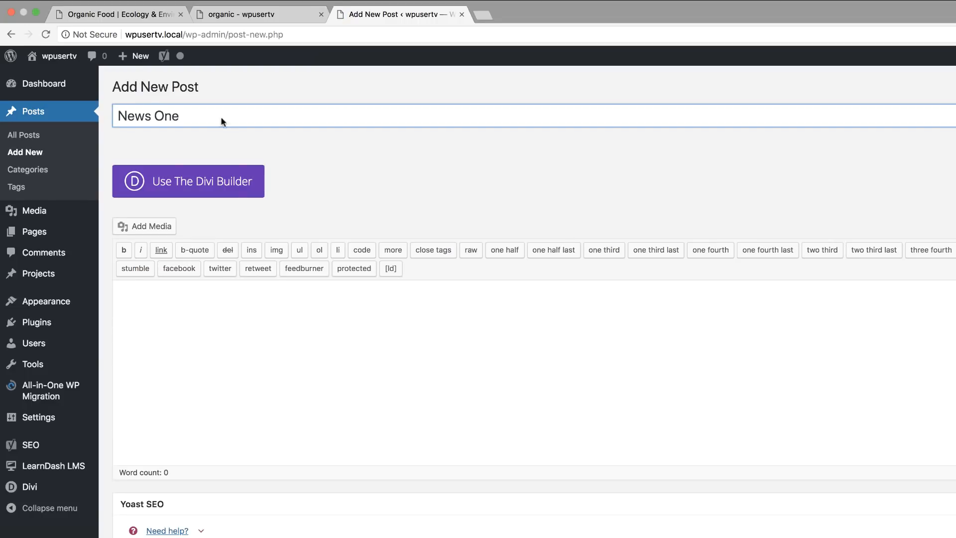
{"action": "left_click", "coordinate": [442, 303]}
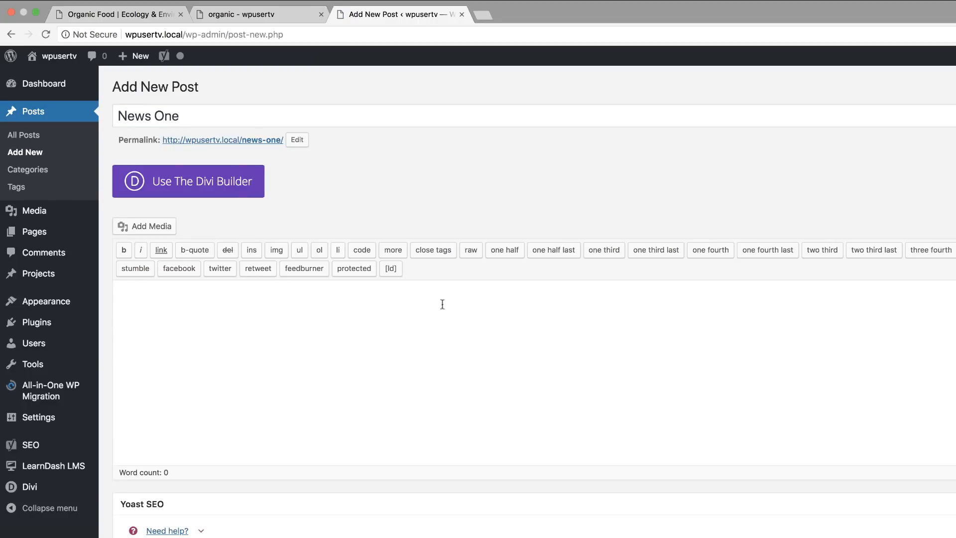
Fill the body of the "News One" post with the first three short placeholder paragraphs copied from lorem2.com
{"action": "left_click", "coordinate": [486, 15]}
{"action": "type", "text": "lorem2.com"}
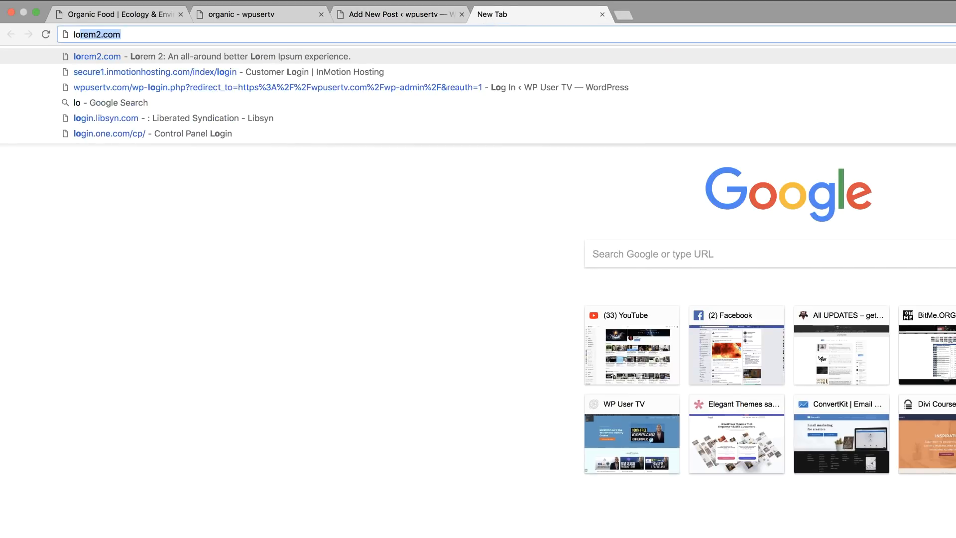
{"action": "key", "text": "Return"}
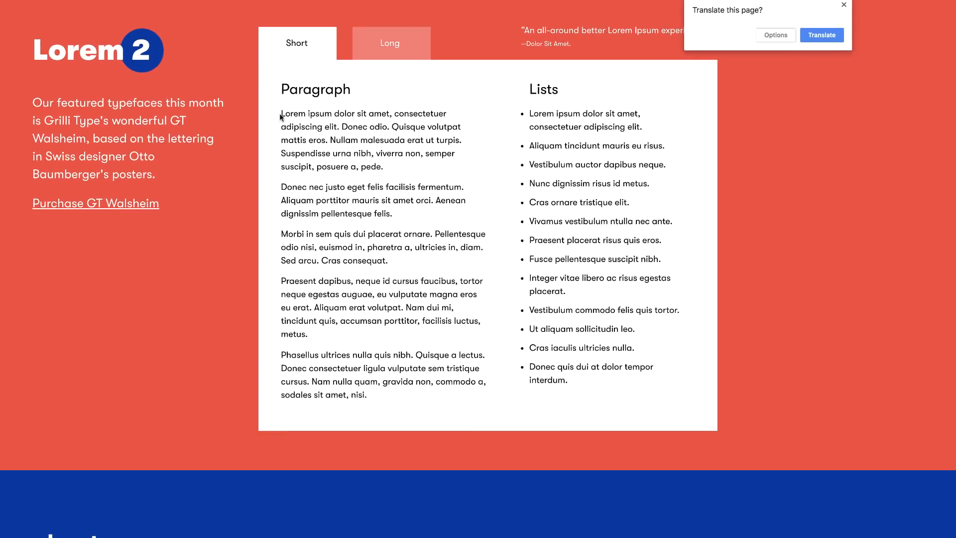
{"action": "left_click_drag", "start_coordinate": [282, 113], "coordinate": [388, 260]}
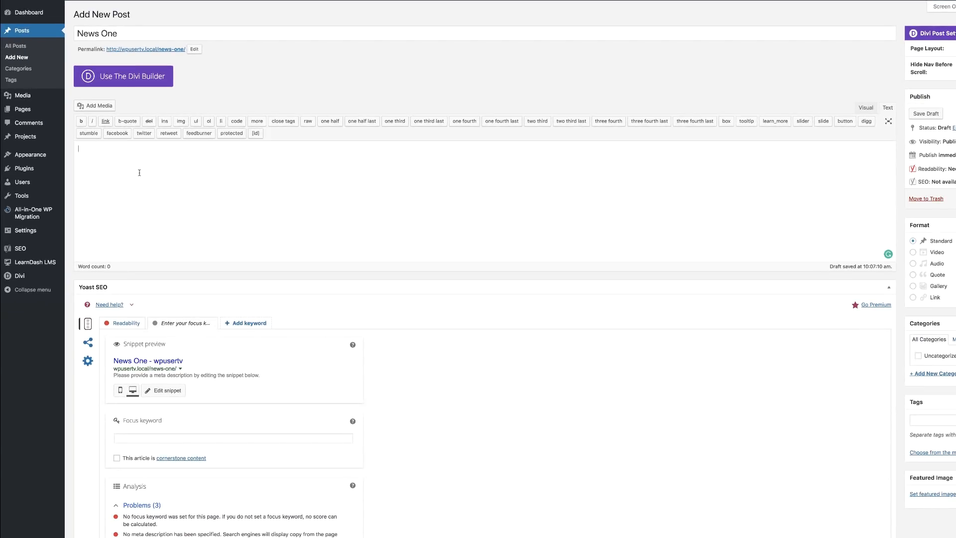
{"action": "type", "text": "Lorem ipsum dolor sit amet, consectetuer adipiscing elit. Donec odio. Quisque volutpat mattis eros. Nullam malesuada erat ut turpis. Suspendisse urna nibh, viverra non, semper suscipit, posuere a, pede.  Donec nec justo eget felis facilisis fermentum. Aliquam porttitor mauris sit amet orci. Aenean dignissim pellentesque felis.  Morbi in sem quis dui placerat ornare. Pellentesque odio nisi, euismod in, pharetra a, ultricies in, diam. Sed arcu. Cras consequat."}
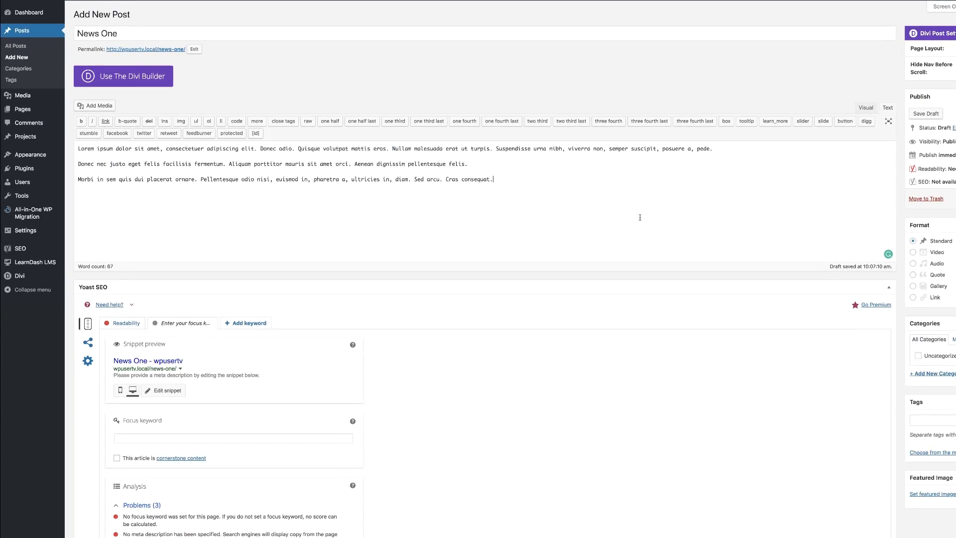
{"action": "scroll", "coordinate": [894, 424], "scroll_direction": "down", "scroll_amount": 2}
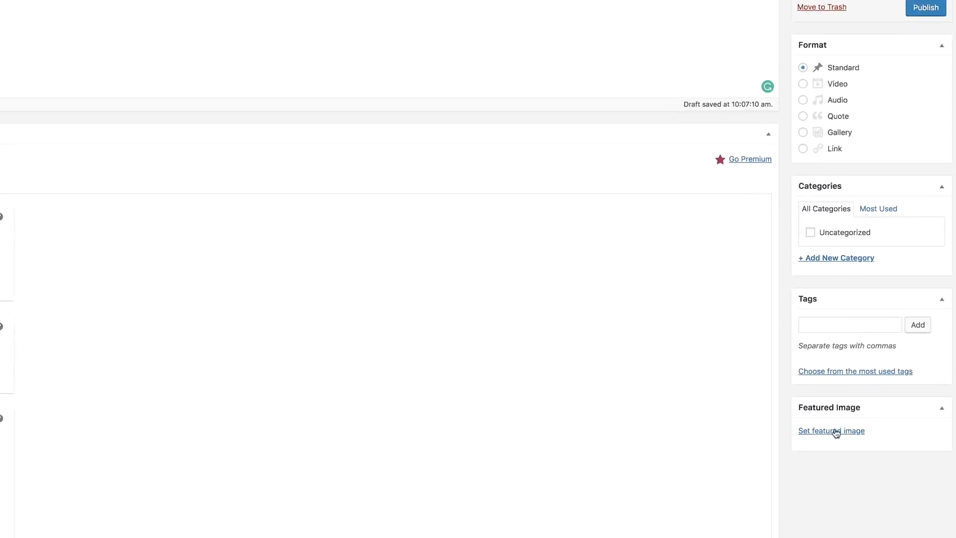
Set the sliced meat and asparagus photo from the media library as the "News One" featured image and publish the post
{"action": "left_click", "coordinate": [802, 422]}
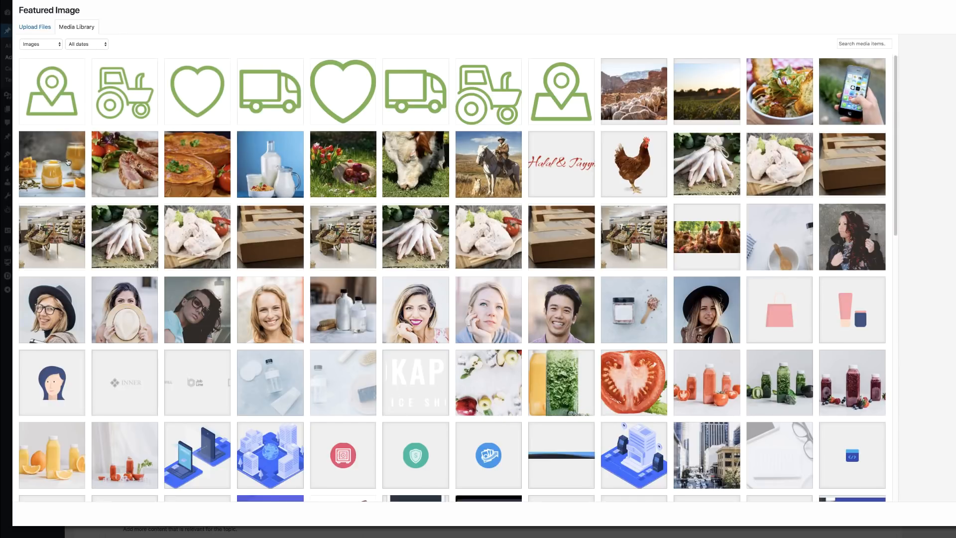
{"action": "left_click", "coordinate": [134, 164]}
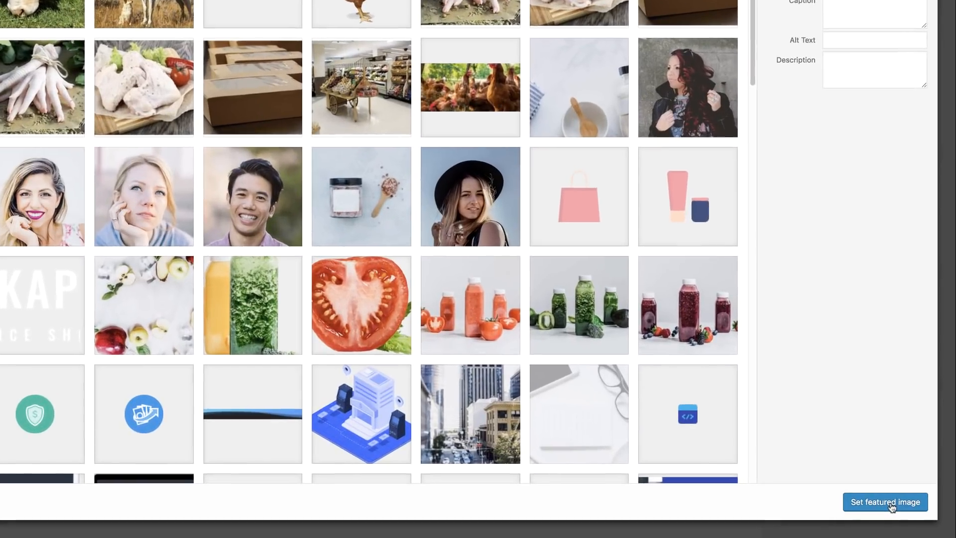
{"action": "left_click", "coordinate": [885, 502]}
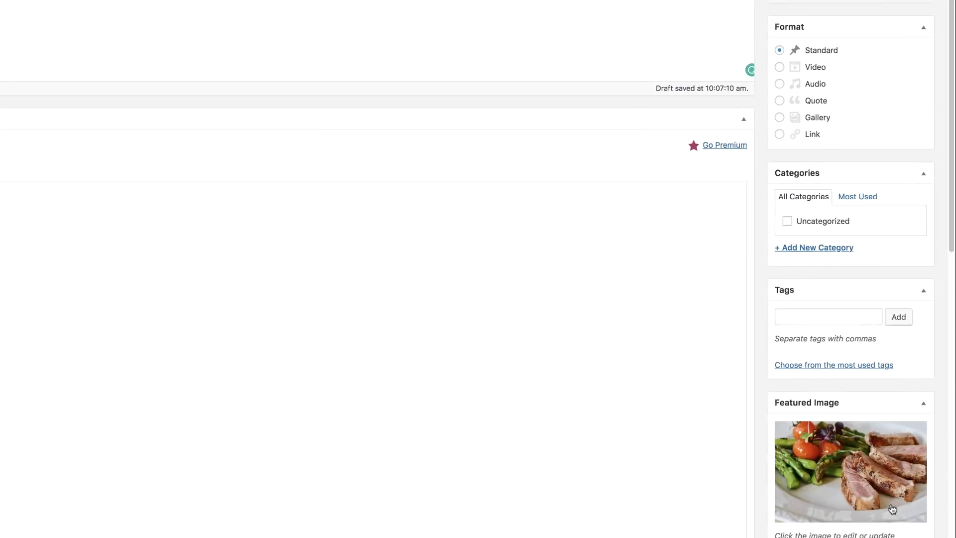
{"action": "left_click", "coordinate": [919, 82]}
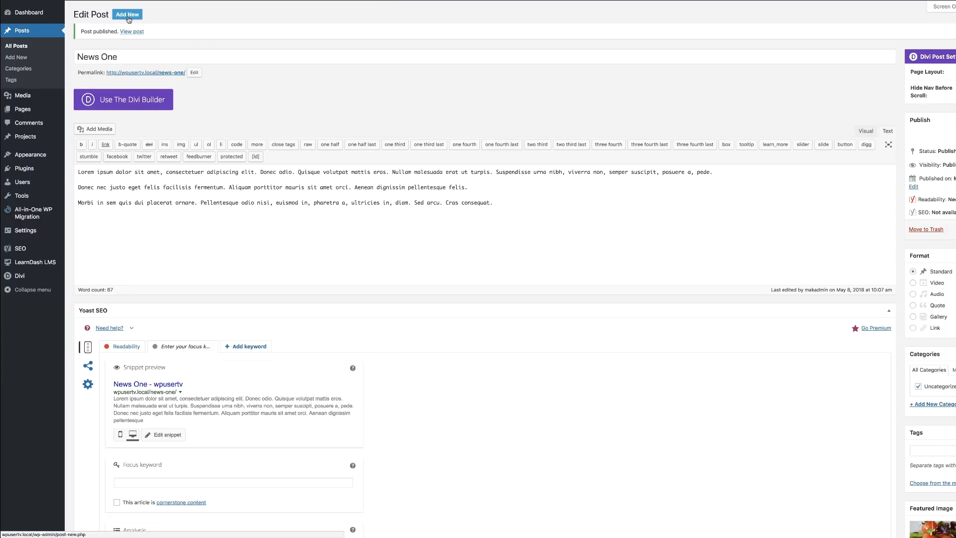
Create a new post titled "News Two" and fill its body with the same three lorem ipsum paragraphs
{"action": "left_click", "coordinate": [128, 17]}
{"action": "type", "text": "News Two"}
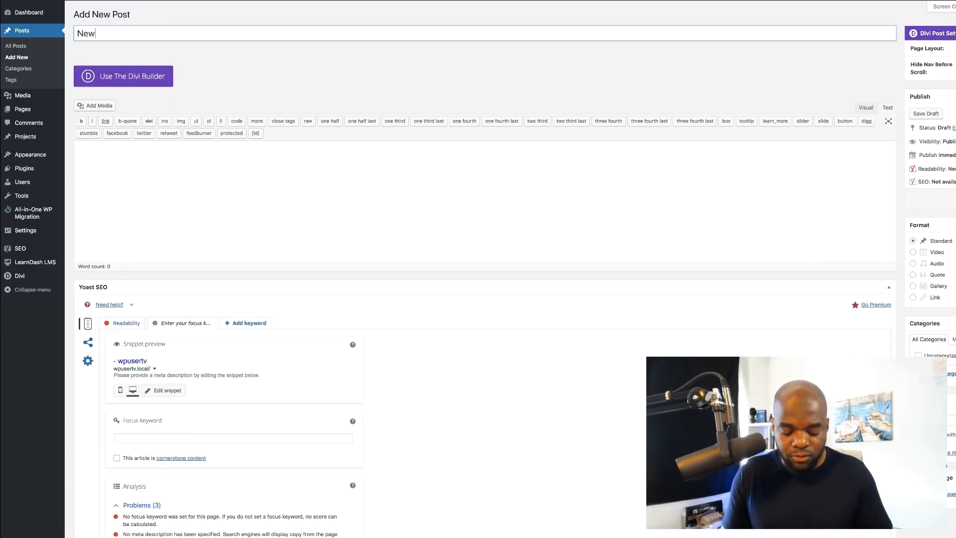
{"action": "left_click", "coordinate": [103, 151]}
{"action": "type", "text": "Lorem ipsum dolor sit amet, consectetuer adipiscing elit. Donec odio. Quisque volutpat mattis eros. Nullam malesuada erat ut turpis. Suspendisse urna nibh, viverra non, semper suscipit, posuere a, pede.  Donec nec justo eget felis facilisis fermentum. Aliquam porttitor mauris sit amet orci. Aenean dignissim pellentesque felis.  Morbi in sem quis dui placerat ornare. Pellentesque odio nisi, euismod in, pharetra a, ultricies in, diam. Sed arcu. Cras consequat."}
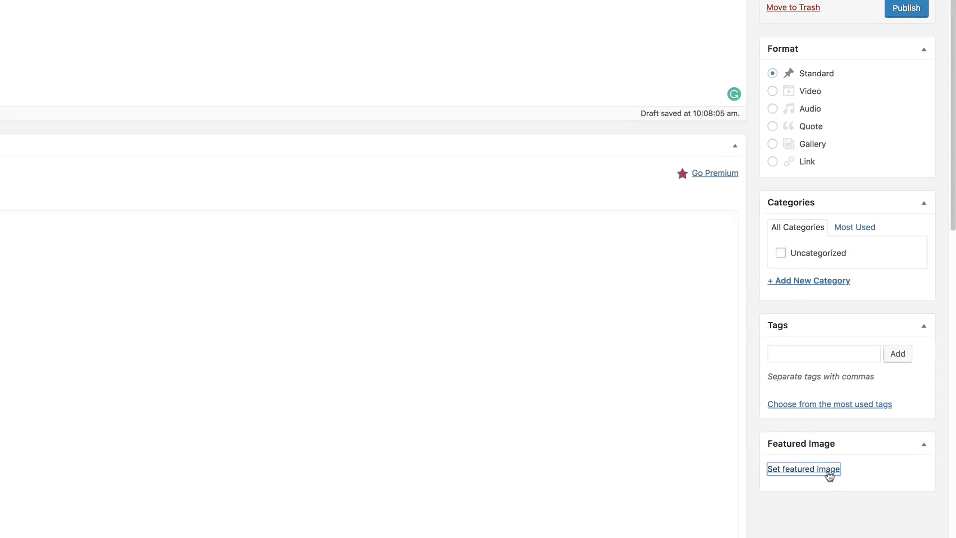
Give the "News Two" post a food photo from the media library as its featured image and publish it
{"action": "left_click", "coordinate": [905, 487]}
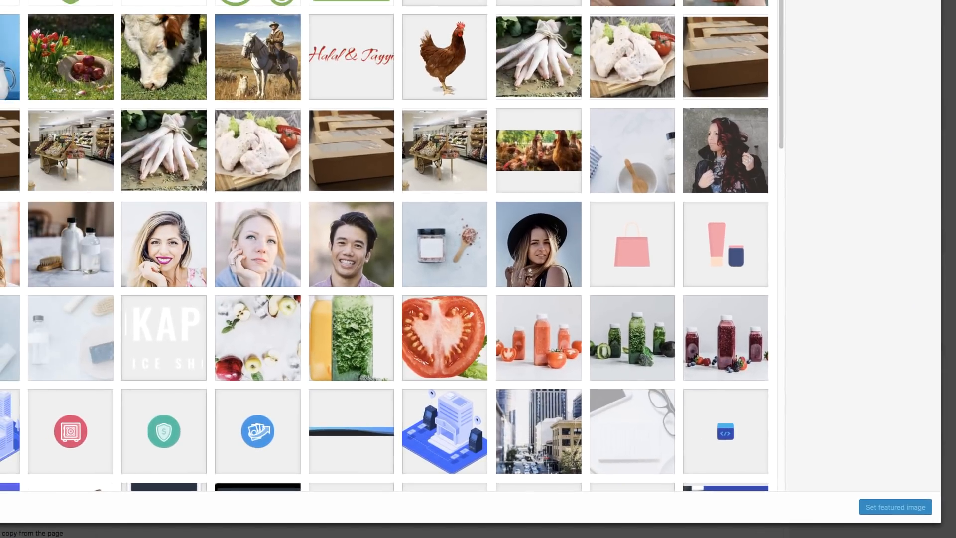
{"action": "left_click", "coordinate": [705, 406]}
{"action": "left_click", "coordinate": [891, 504]}
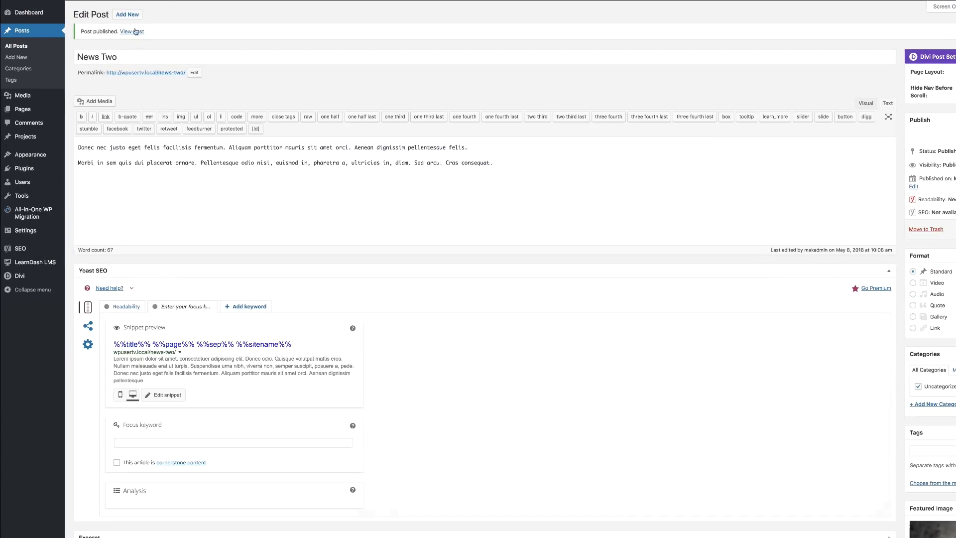
{"action": "left_click", "coordinate": [134, 33]}
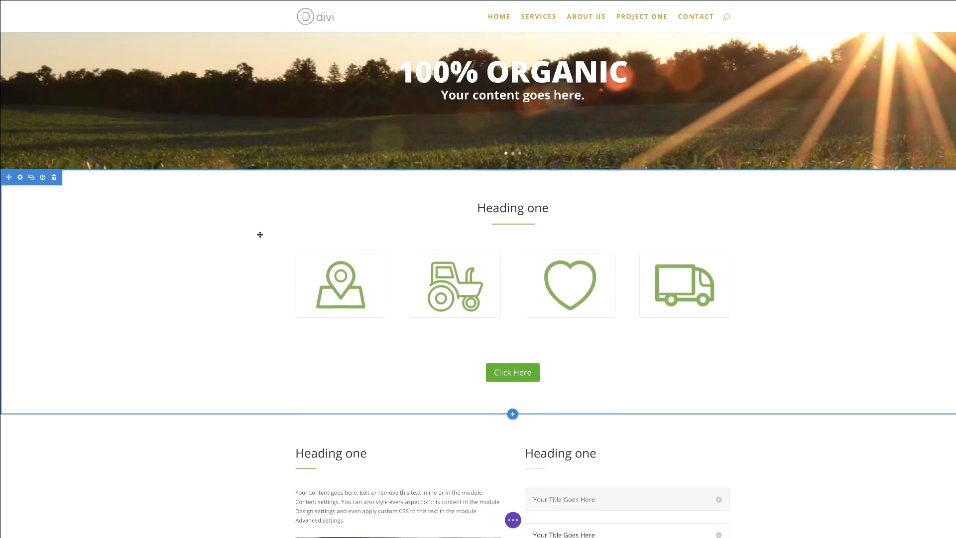
Limit the blog module in the homepage's grey section to 3 posts and save its settings
{"action": "scroll", "coordinate": [260, 235], "scroll_direction": "down", "scroll_amount": 8}
{"action": "scroll", "coordinate": [260, 234], "scroll_direction": "down", "scroll_amount": 4}
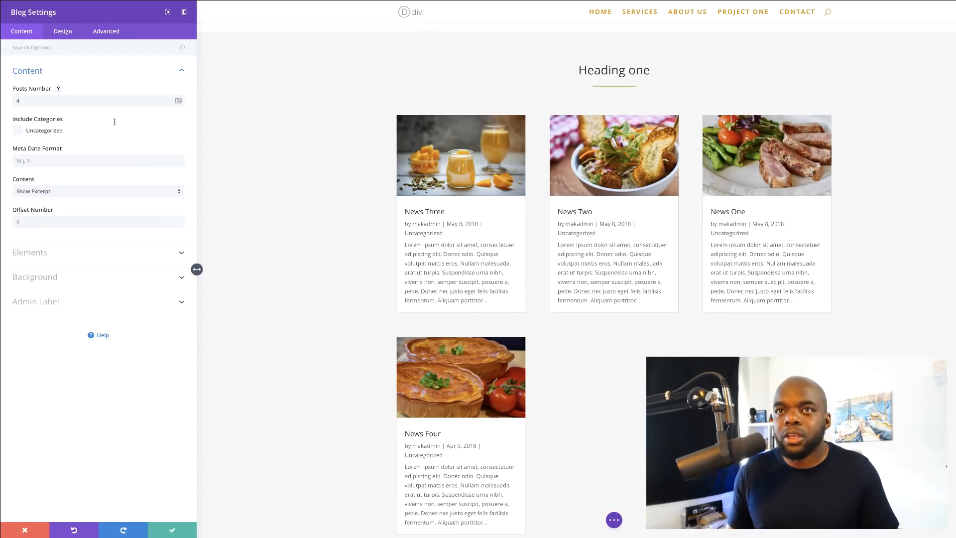
{"action": "double_click", "coordinate": [27, 100]}
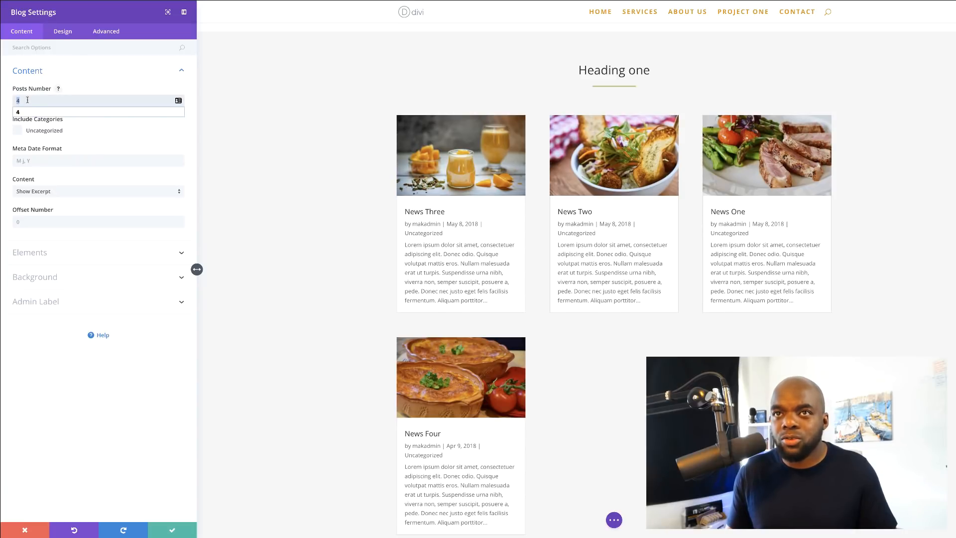
{"action": "type", "text": "3"}
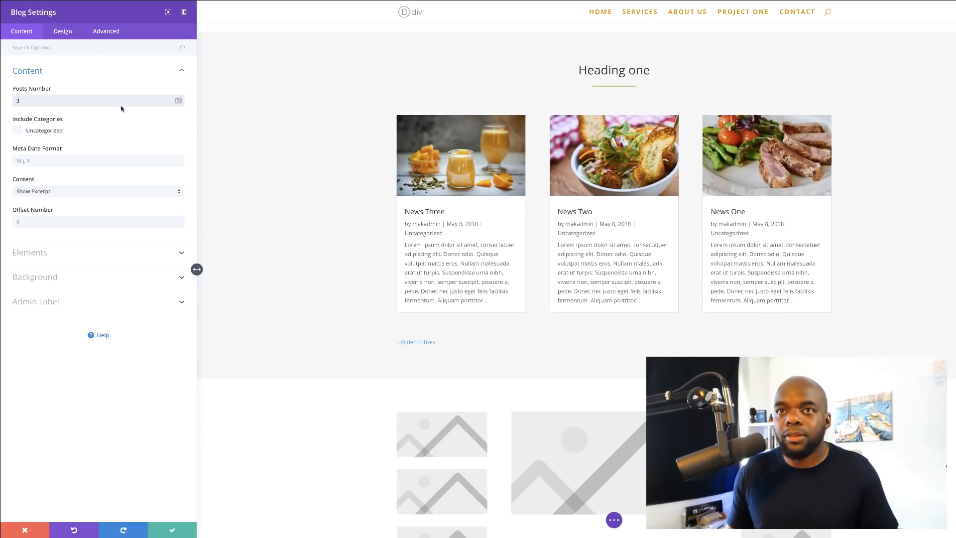
{"action": "left_click", "coordinate": [172, 530]}
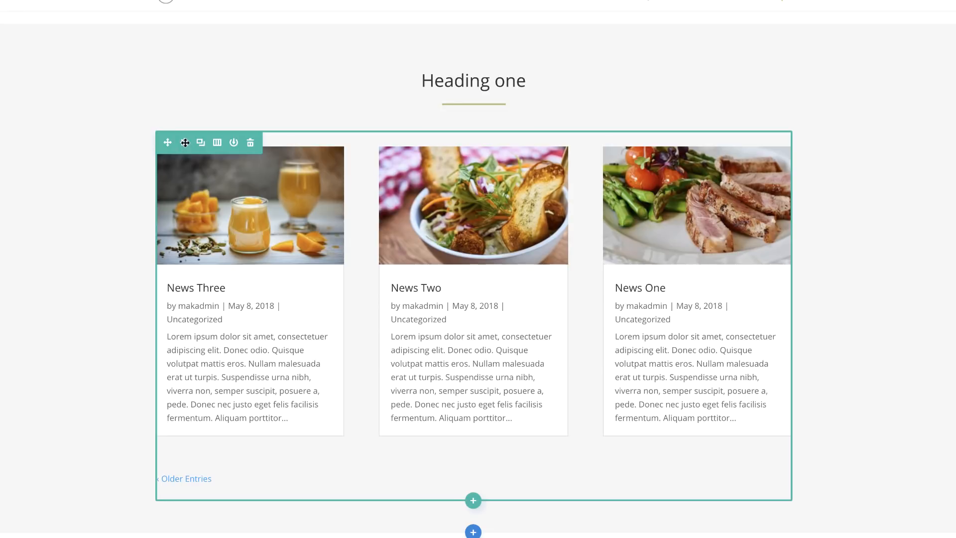
Give the row holding the three news posts a custom width of 70% and save the row settings
{"action": "left_click", "coordinate": [184, 143]}
{"action": "left_click", "coordinate": [27, 30]}
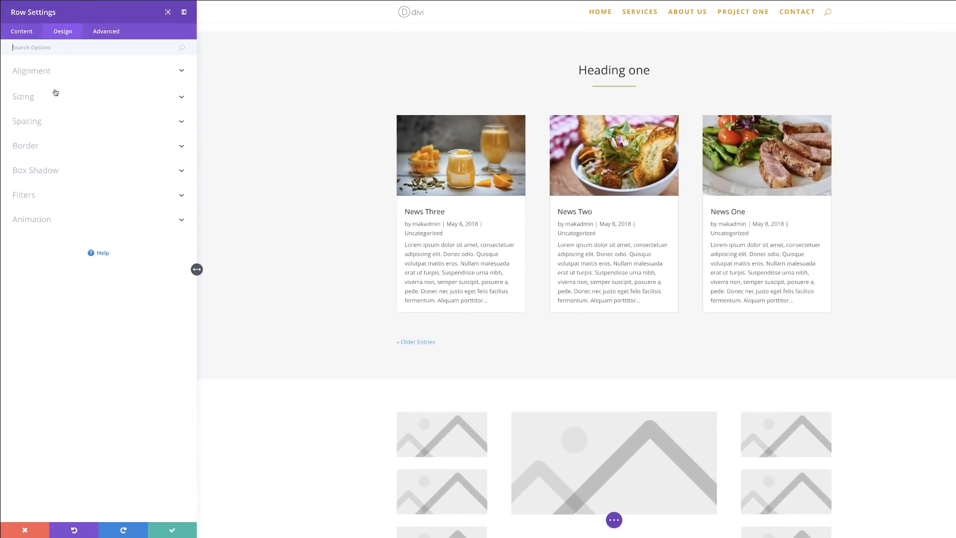
{"action": "left_click", "coordinate": [29, 99]}
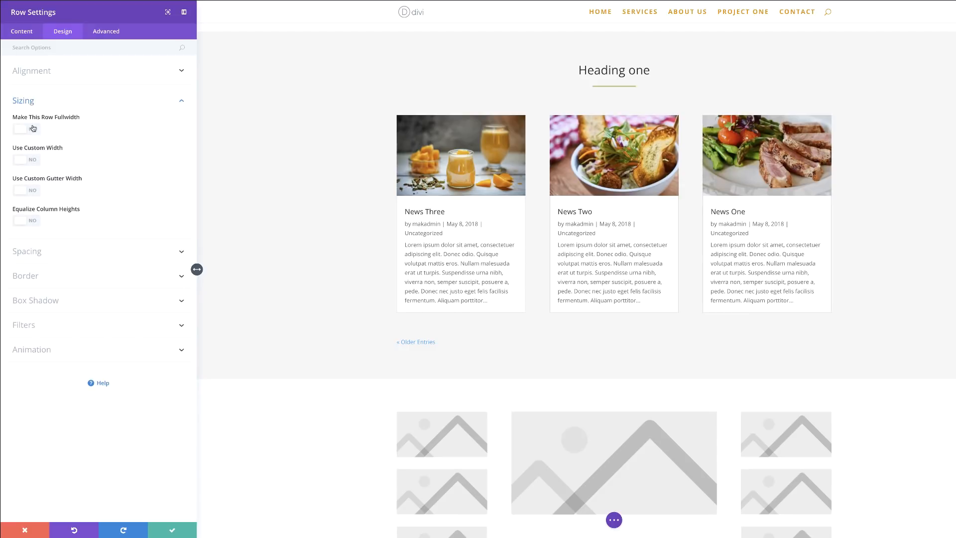
{"action": "left_click", "coordinate": [36, 160]}
{"action": "left_click", "coordinate": [17, 161]}
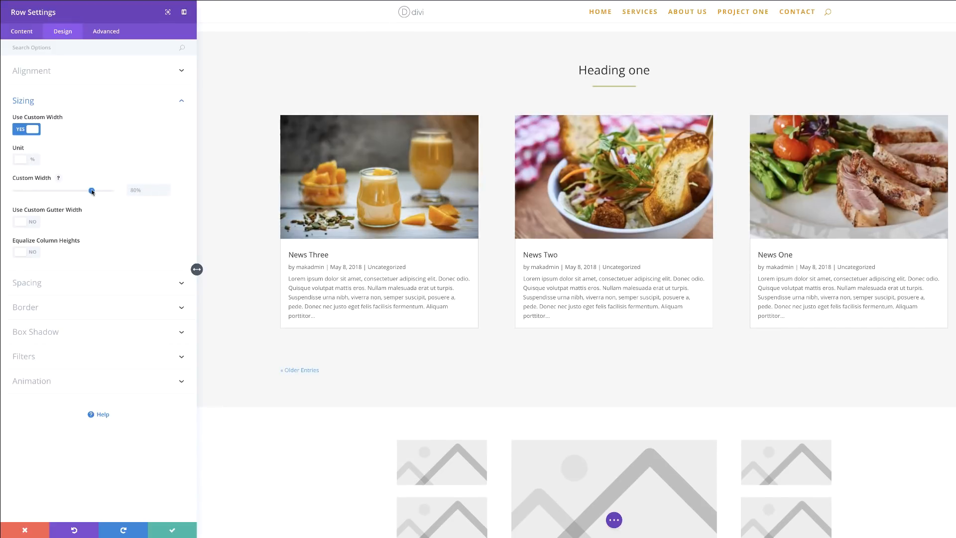
{"action": "left_click_drag", "start_coordinate": [91, 191], "coordinate": [82, 191]}
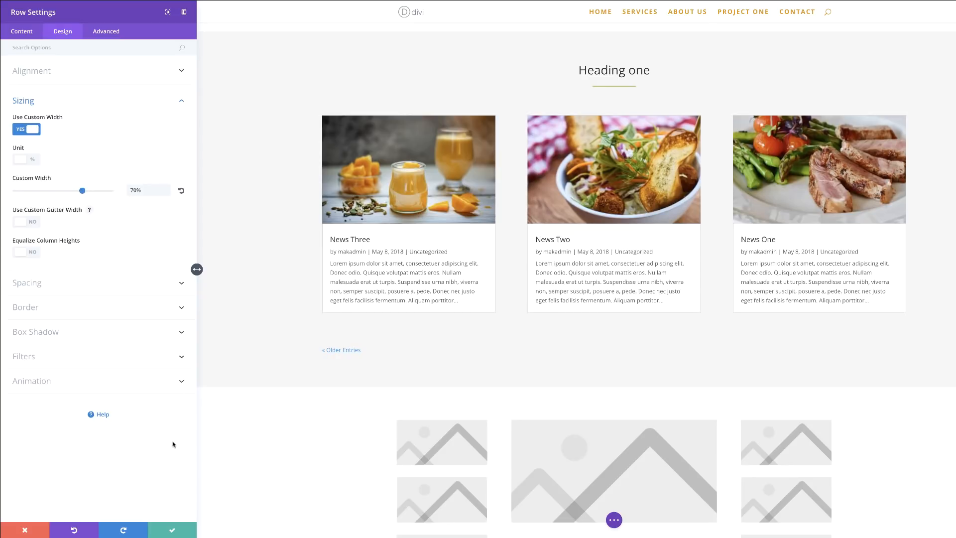
{"action": "left_click", "coordinate": [172, 529]}
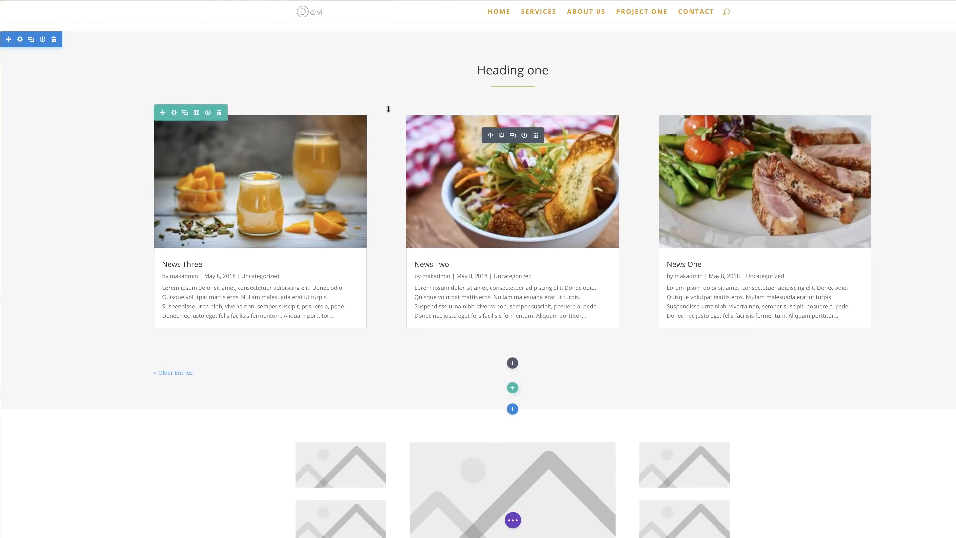
Round all four corners of the blog module's news cards to 4px and save the module settings
{"action": "scroll", "coordinate": [388, 109], "scroll_direction": "up", "scroll_amount": 10}
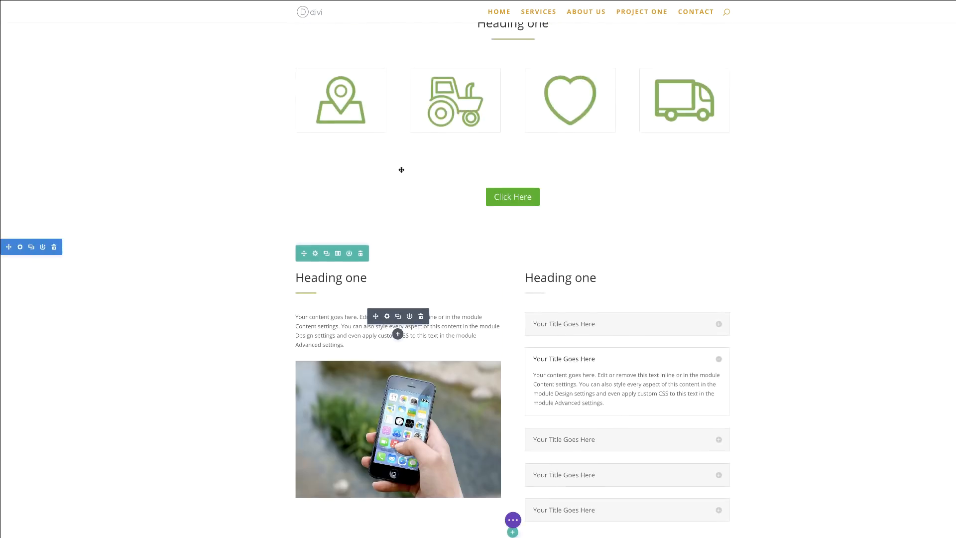
{"action": "scroll", "coordinate": [401, 169], "scroll_direction": "up", "scroll_amount": 1}
{"action": "scroll", "coordinate": [401, 169], "scroll_direction": "down", "scroll_amount": 4}
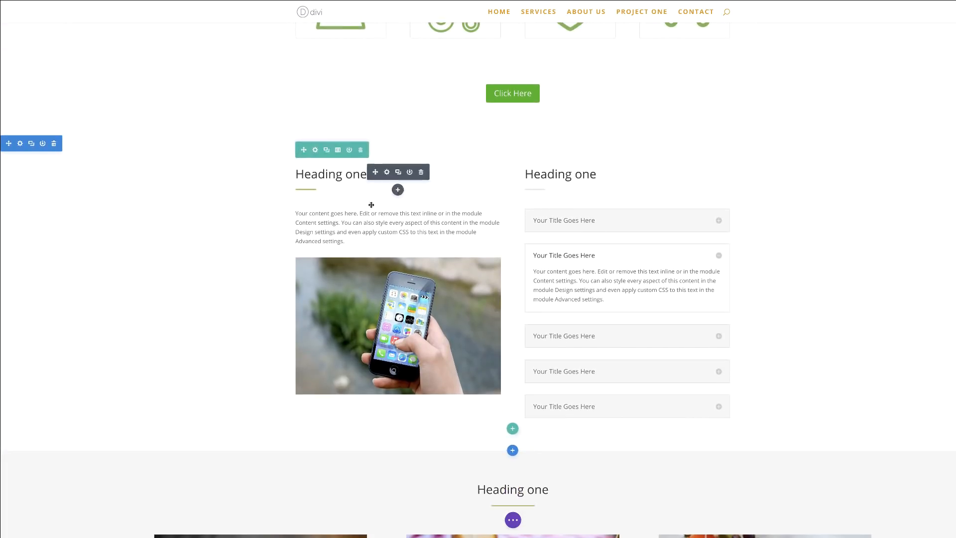
{"action": "scroll", "coordinate": [408, 252], "scroll_direction": "down", "scroll_amount": 5}
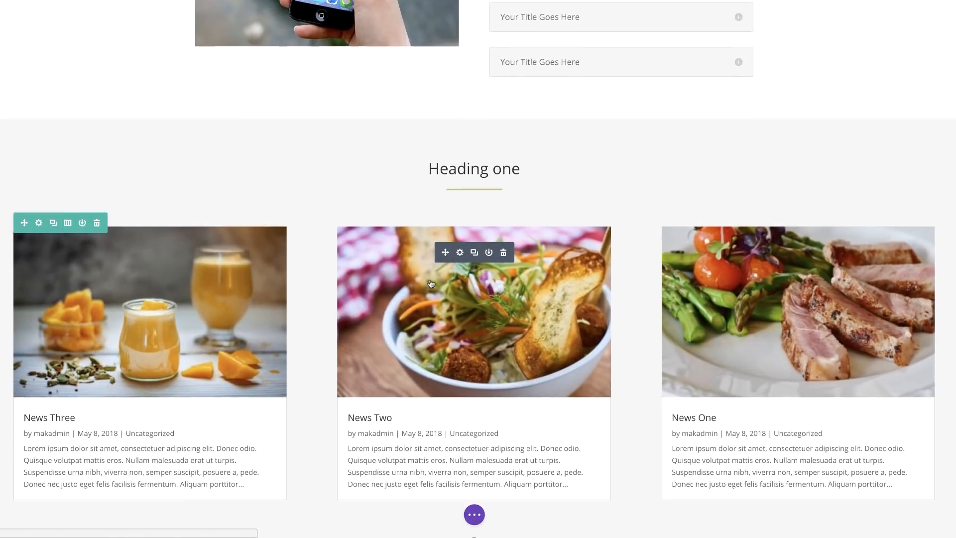
{"action": "scroll", "coordinate": [431, 283], "scroll_direction": "down", "scroll_amount": 2}
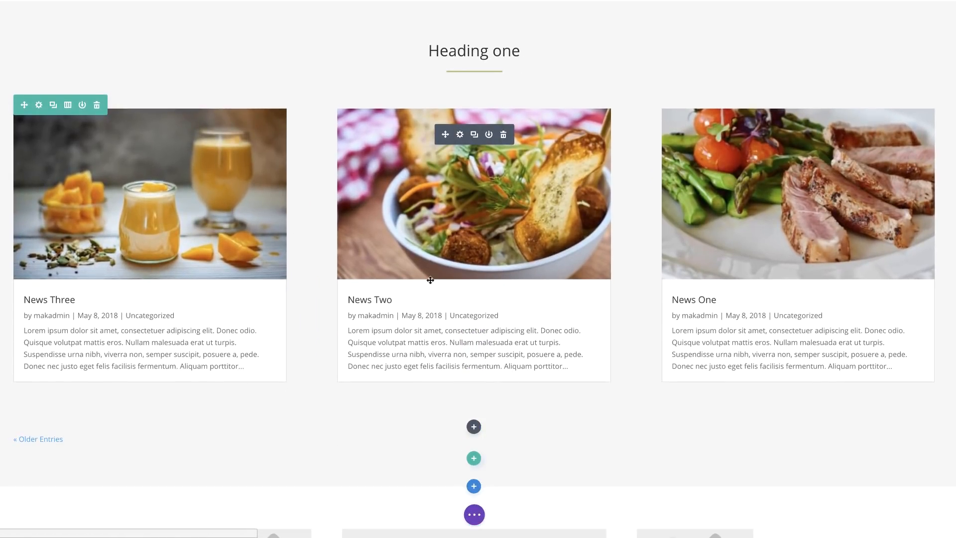
{"action": "left_click", "coordinate": [460, 135]}
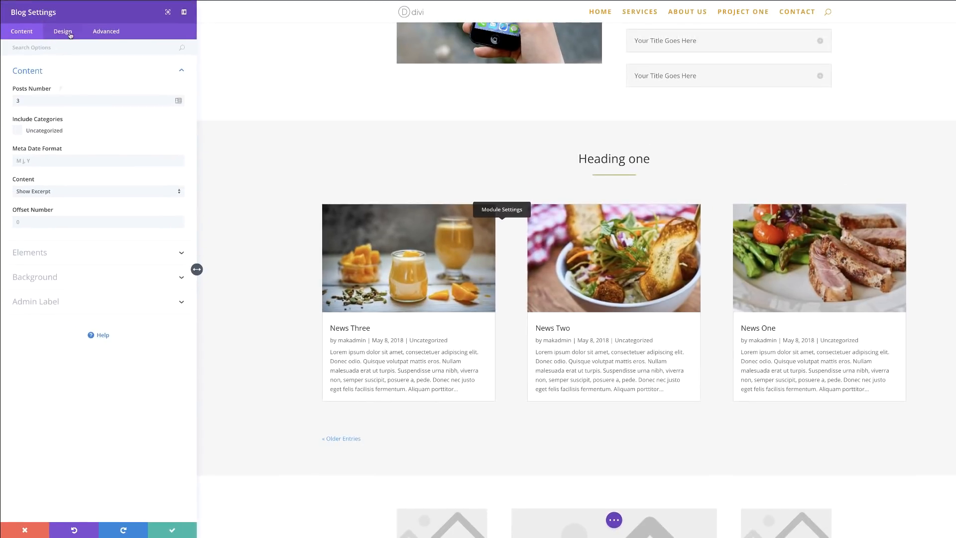
{"action": "left_click", "coordinate": [71, 34]}
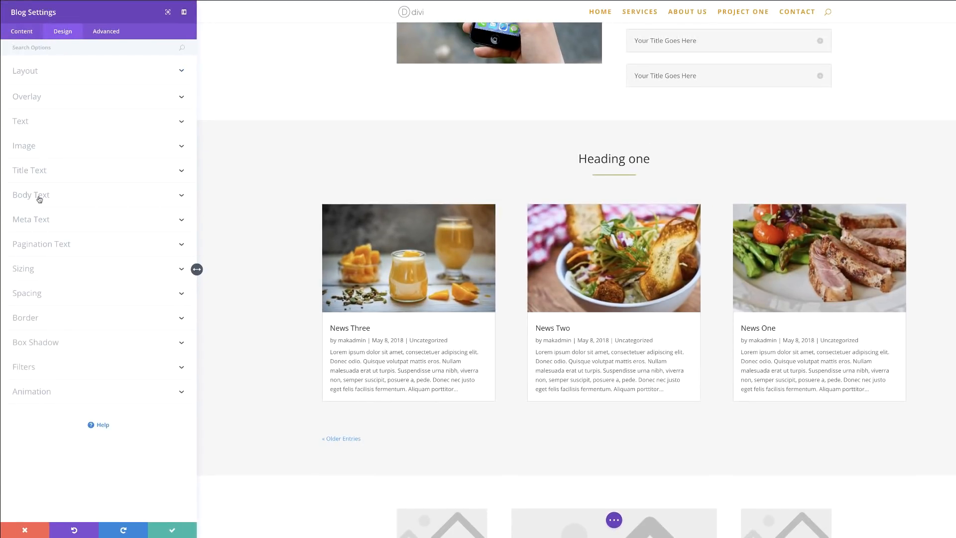
{"action": "left_click", "coordinate": [55, 317]}
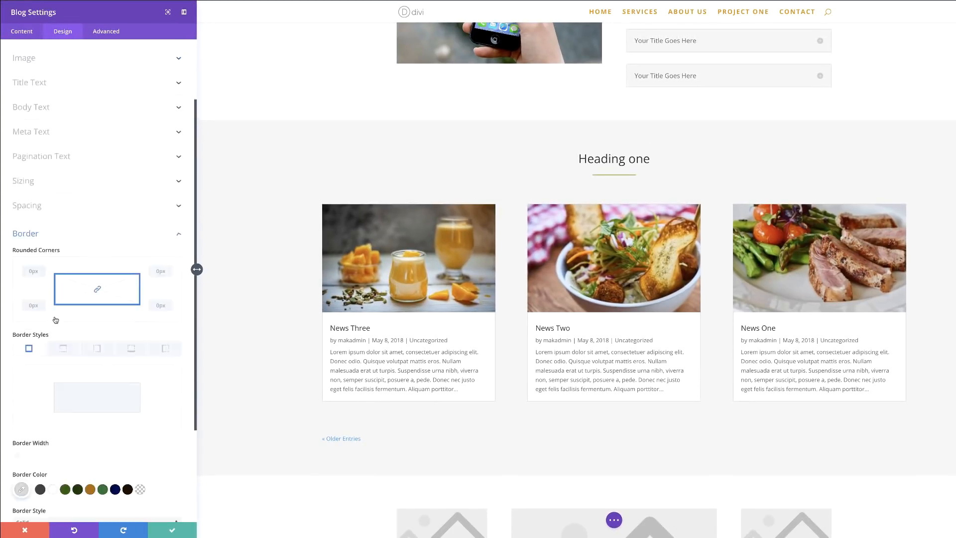
{"action": "scroll", "coordinate": [55, 320], "scroll_direction": "down", "scroll_amount": 3}
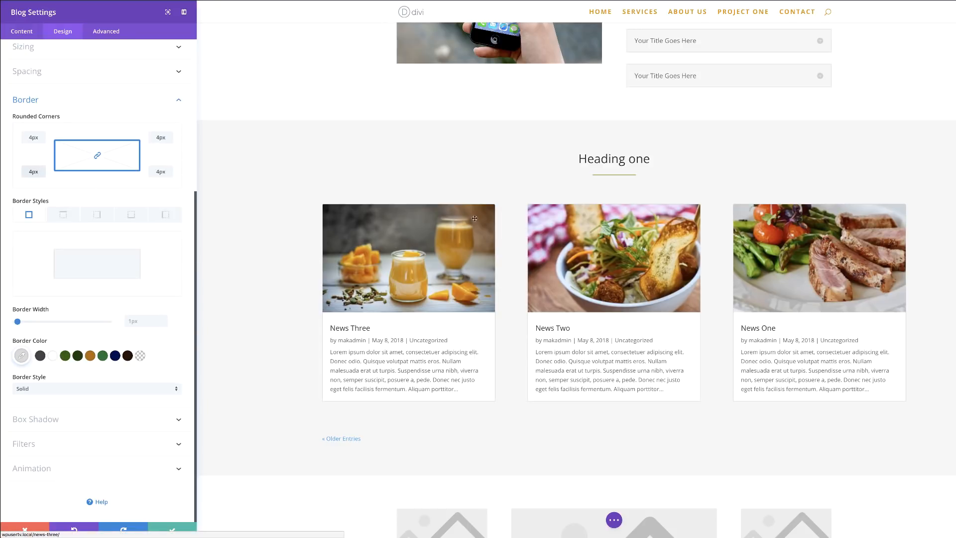
{"action": "left_click", "coordinate": [169, 530]}
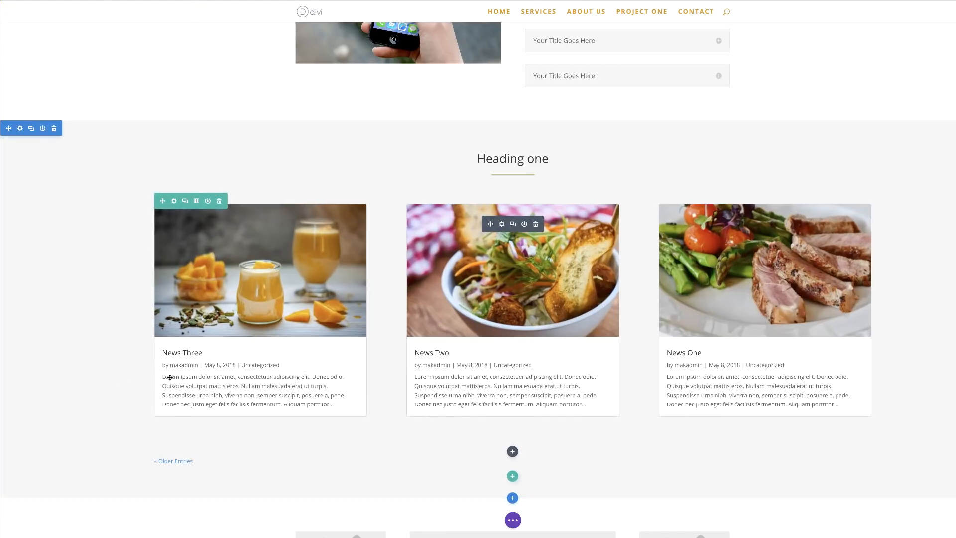
Round all four corners of the phone photo above the news section to 4px
{"action": "scroll", "coordinate": [172, 376], "scroll_direction": "up", "scroll_amount": 2}
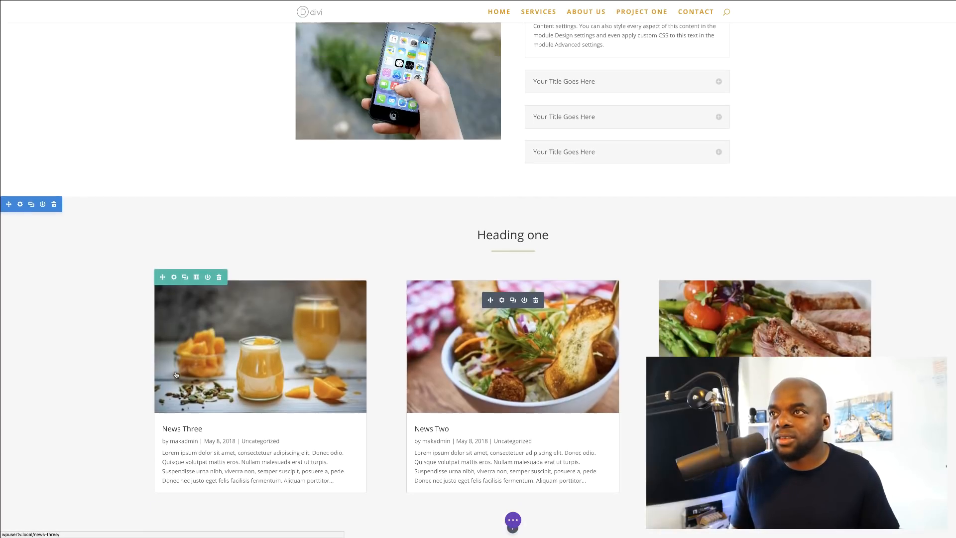
{"action": "scroll", "coordinate": [176, 375], "scroll_direction": "up", "scroll_amount": 2}
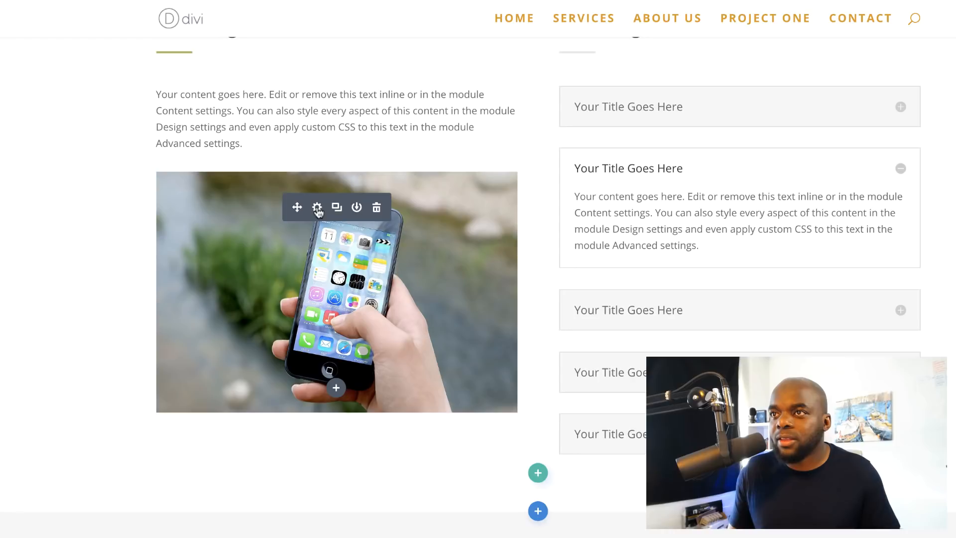
{"action": "left_click", "coordinate": [317, 208]}
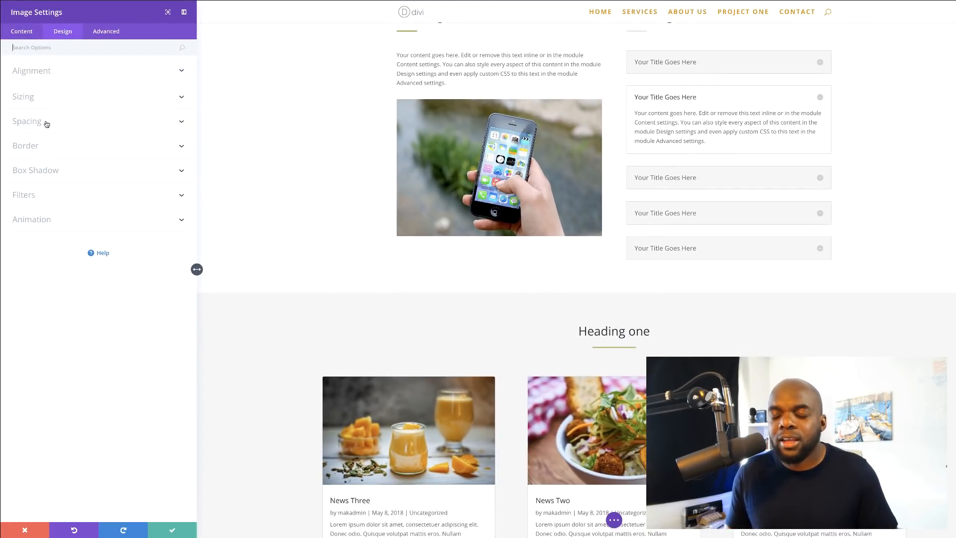
{"action": "left_click", "coordinate": [42, 146]}
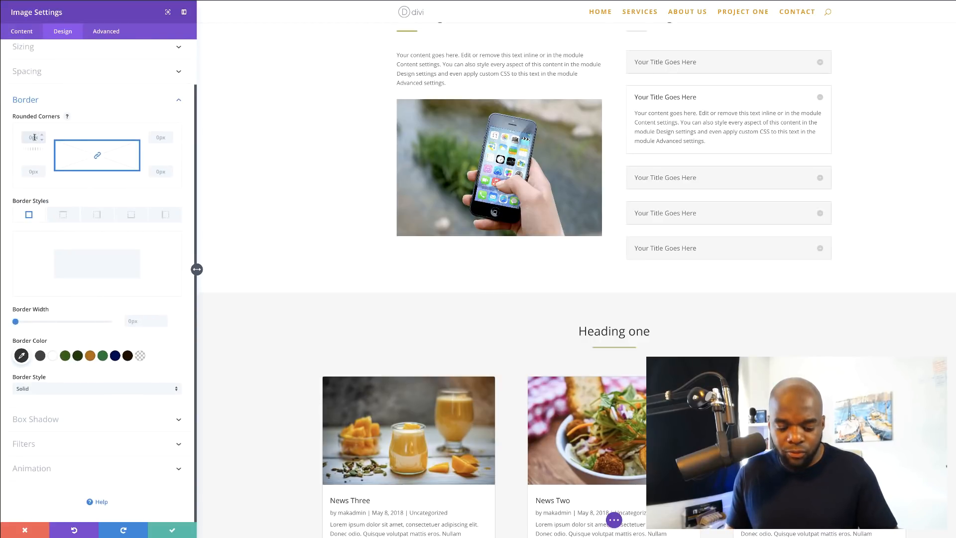
{"action": "left_click", "coordinate": [34, 138]}
{"action": "type", "text": "4"}
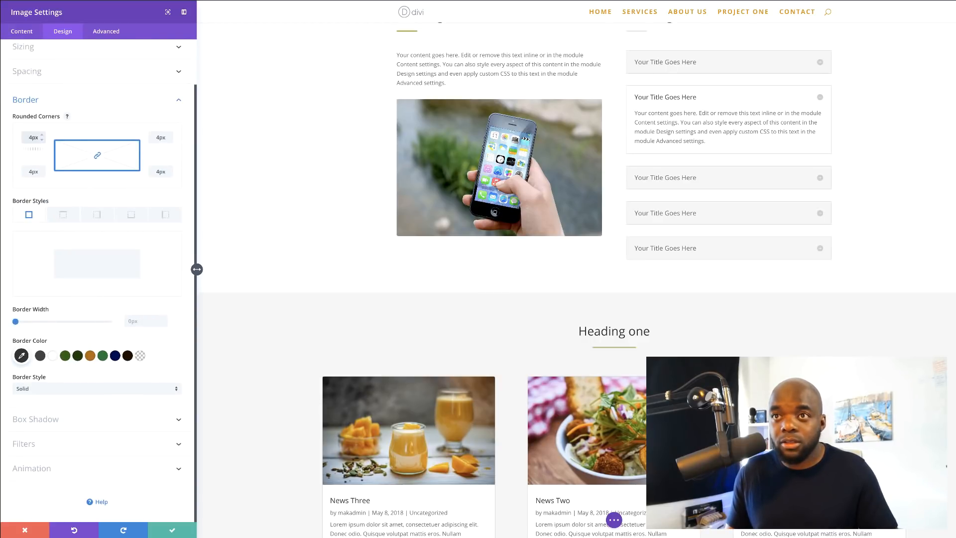
{"action": "scroll", "coordinate": [352, 294], "scroll_direction": "up", "scroll_amount": 5}
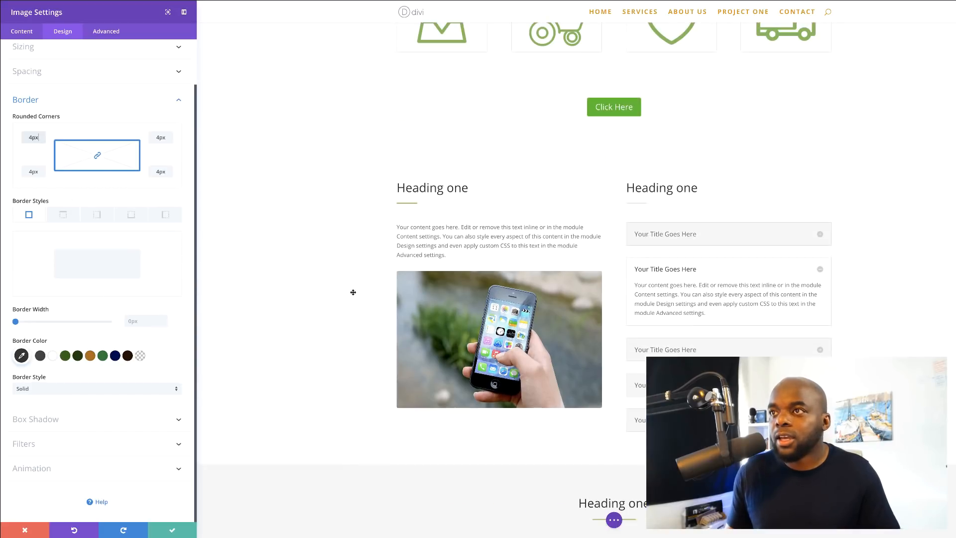
{"action": "scroll", "coordinate": [353, 292], "scroll_direction": "up", "scroll_amount": 4}
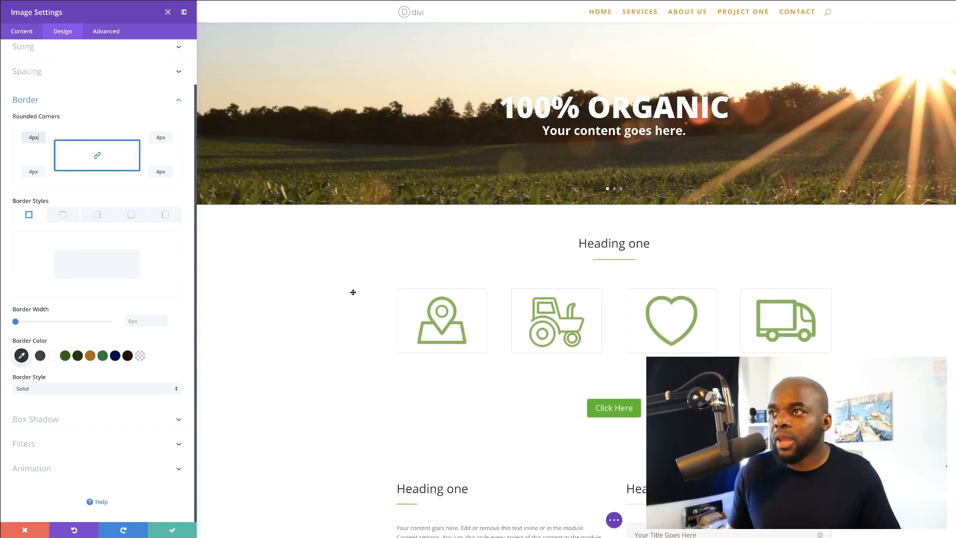
{"action": "scroll", "coordinate": [353, 293], "scroll_direction": "down", "scroll_amount": 7}
{"action": "scroll", "coordinate": [353, 293], "scroll_direction": "down", "scroll_amount": 4}
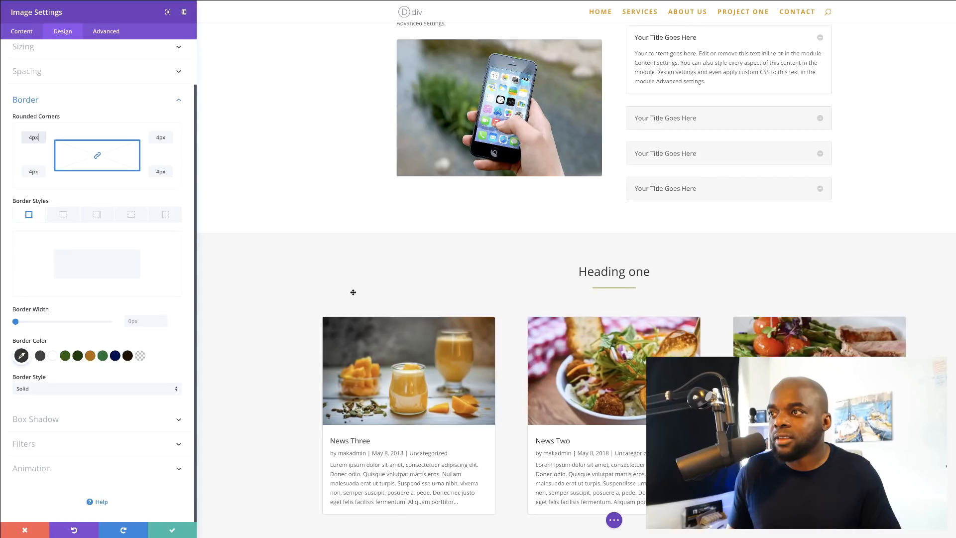
Save the phone photo's image settings and check the demo page's Latest News and 6 Steps 2 A Longer Life sections
{"action": "scroll", "coordinate": [353, 293], "scroll_direction": "down", "scroll_amount": 7}
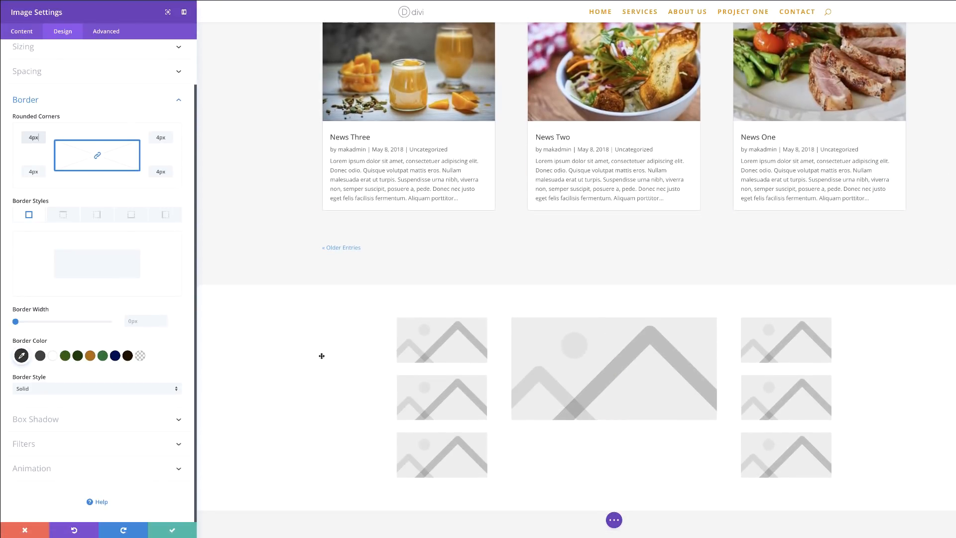
{"action": "left_click", "coordinate": [173, 529]}
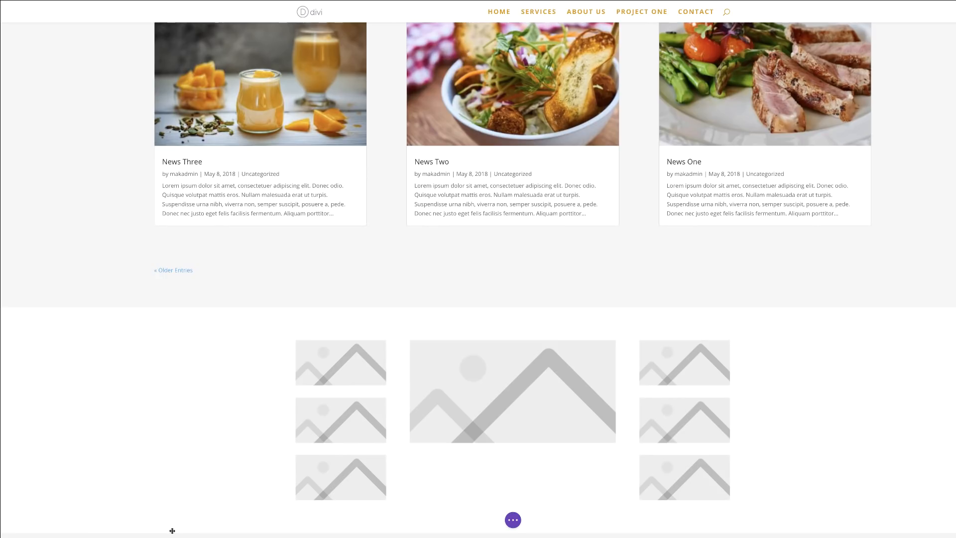
{"action": "scroll", "coordinate": [281, 350], "scroll_direction": "up", "scroll_amount": 4}
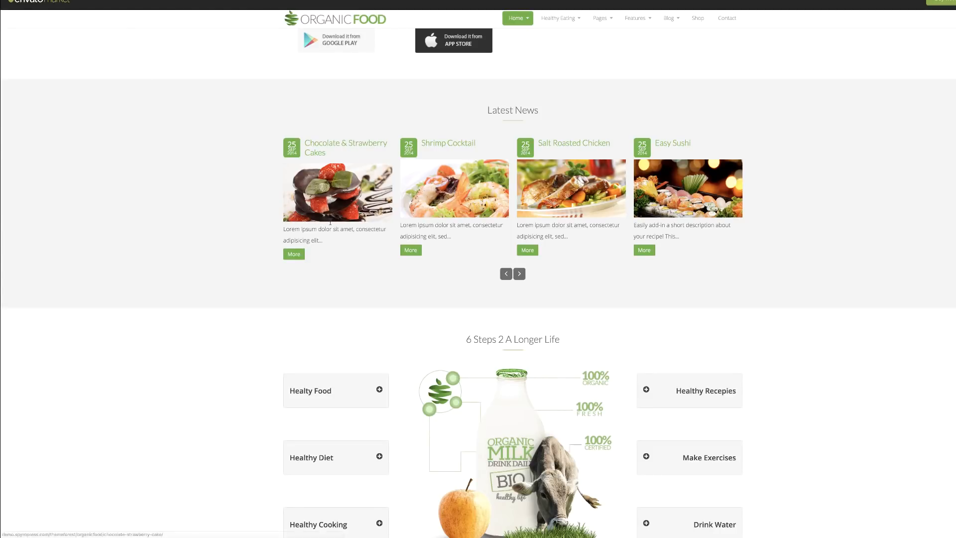
{"action": "scroll", "coordinate": [172, 293], "scroll_direction": "down", "scroll_amount": 2}
{"action": "scroll", "coordinate": [172, 293], "scroll_direction": "down", "scroll_amount": 1}
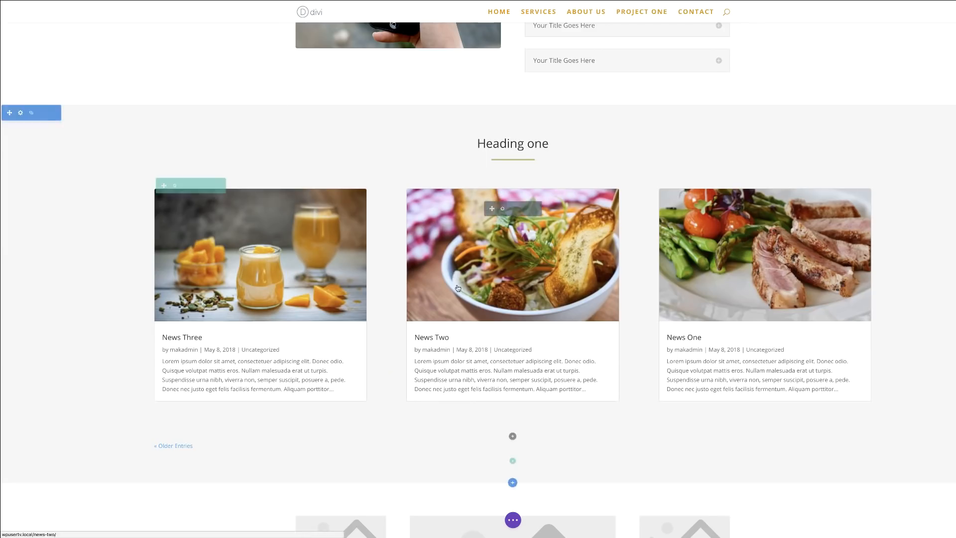
Copy the news section's heading row into the white section below and move it above the placeholder images
{"action": "scroll", "coordinate": [473, 315], "scroll_direction": "down", "scroll_amount": 3}
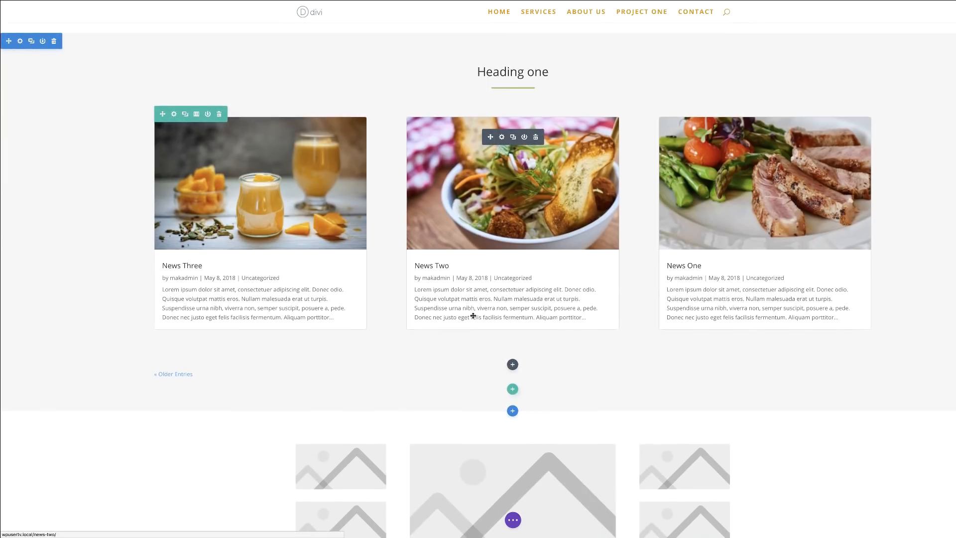
{"action": "scroll", "coordinate": [473, 315], "scroll_direction": "down", "scroll_amount": 3}
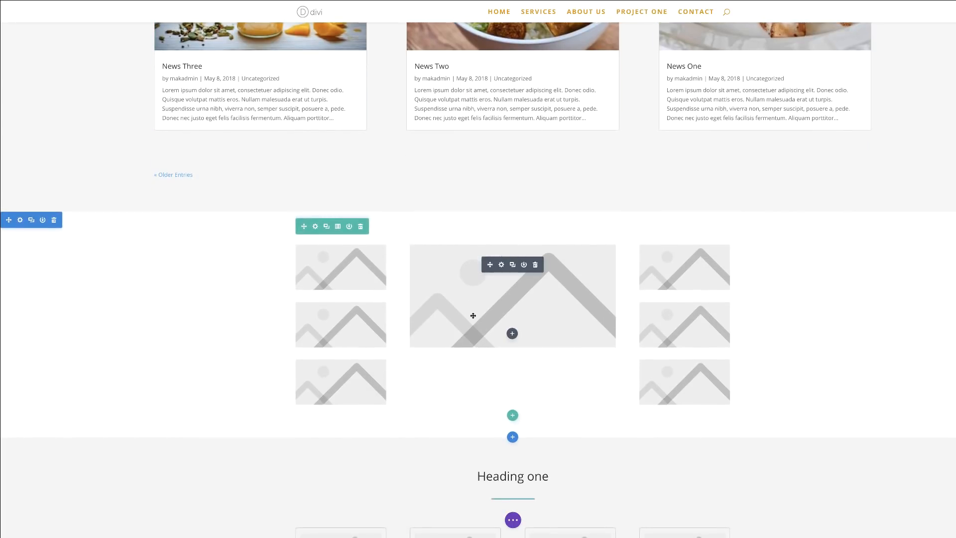
{"action": "scroll", "coordinate": [457, 257], "scroll_direction": "up", "scroll_amount": 5}
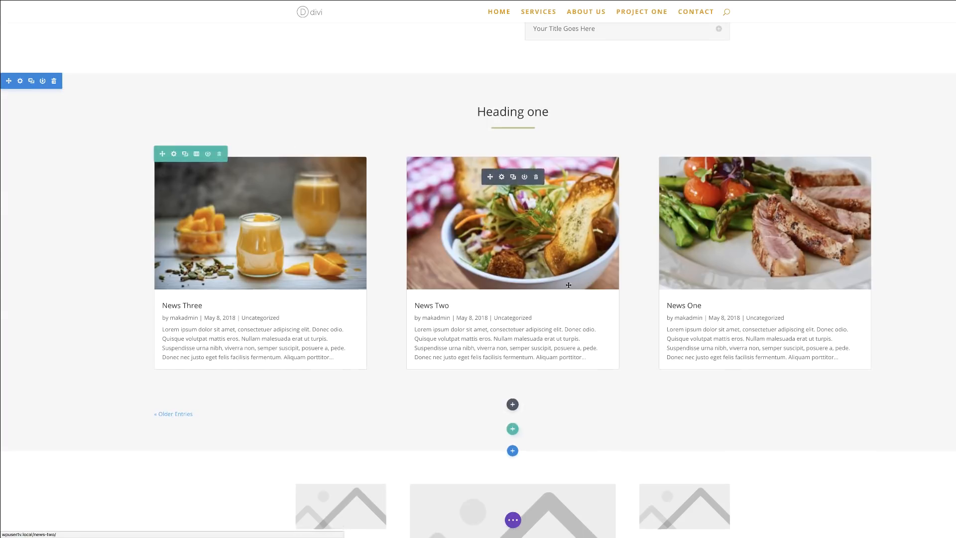
{"action": "scroll", "coordinate": [567, 288], "scroll_direction": "down", "scroll_amount": 3}
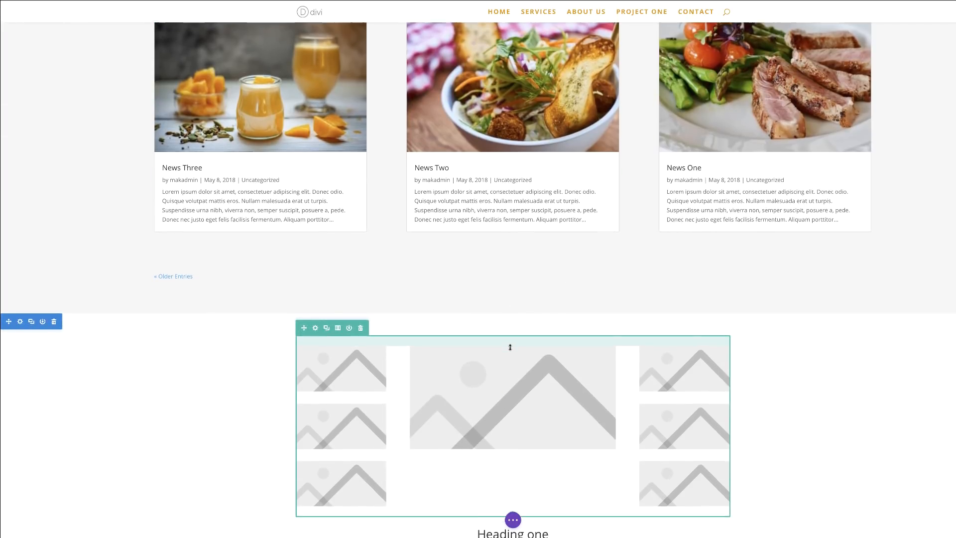
{"action": "scroll", "coordinate": [510, 347], "scroll_direction": "down", "scroll_amount": 3}
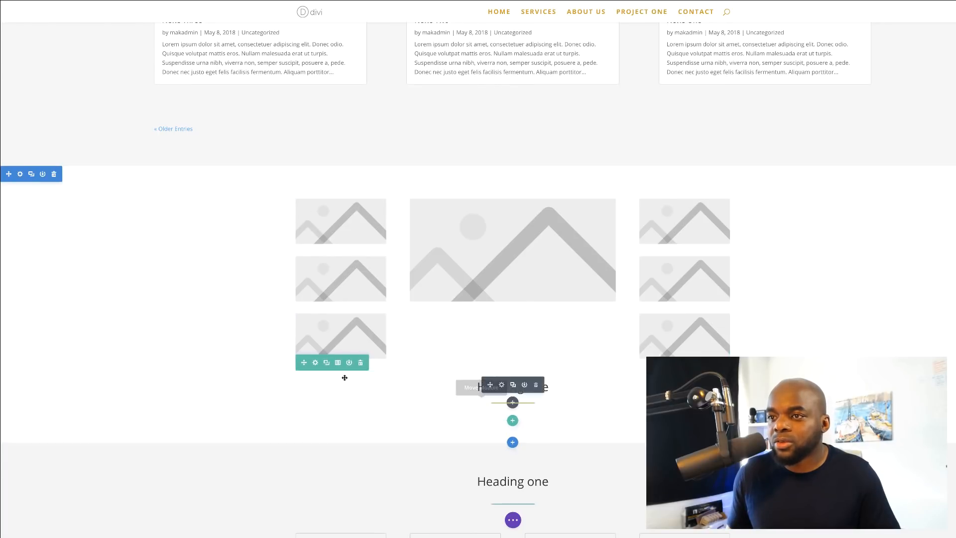
{"action": "left_click_drag", "start_coordinate": [303, 362], "coordinate": [304, 195]}
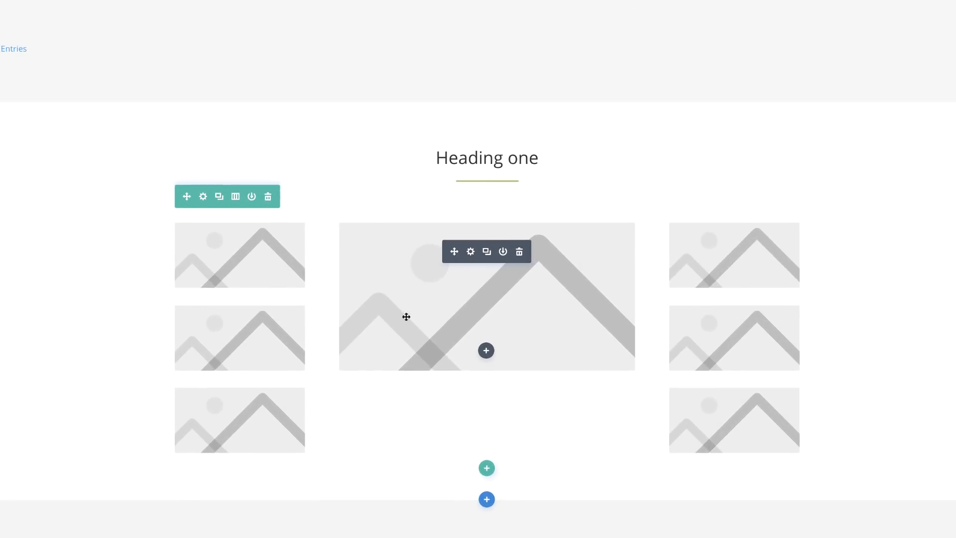
Replace the large central placeholder image with the milk bottle and jug photo from the media library and save the module settings
{"action": "left_click", "coordinate": [471, 255]}
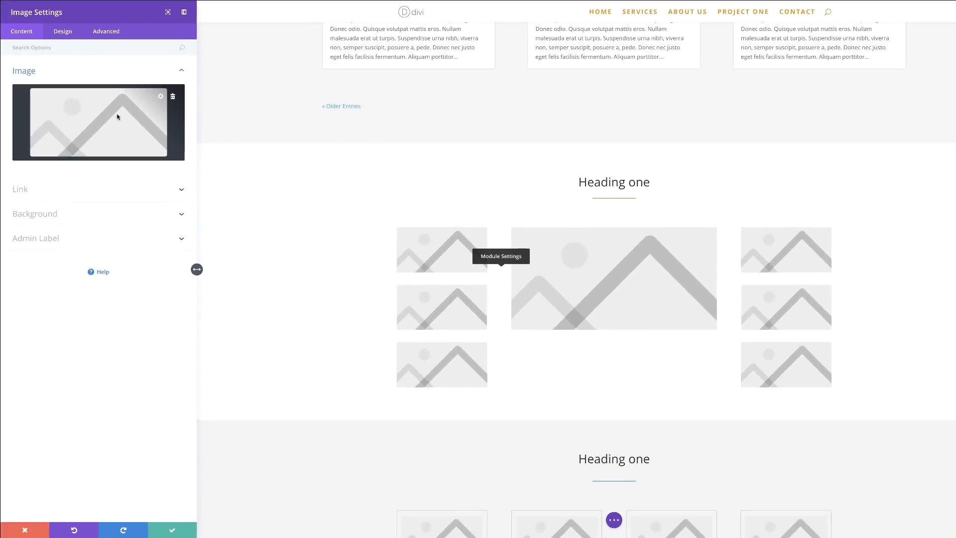
{"action": "left_click", "coordinate": [69, 95]}
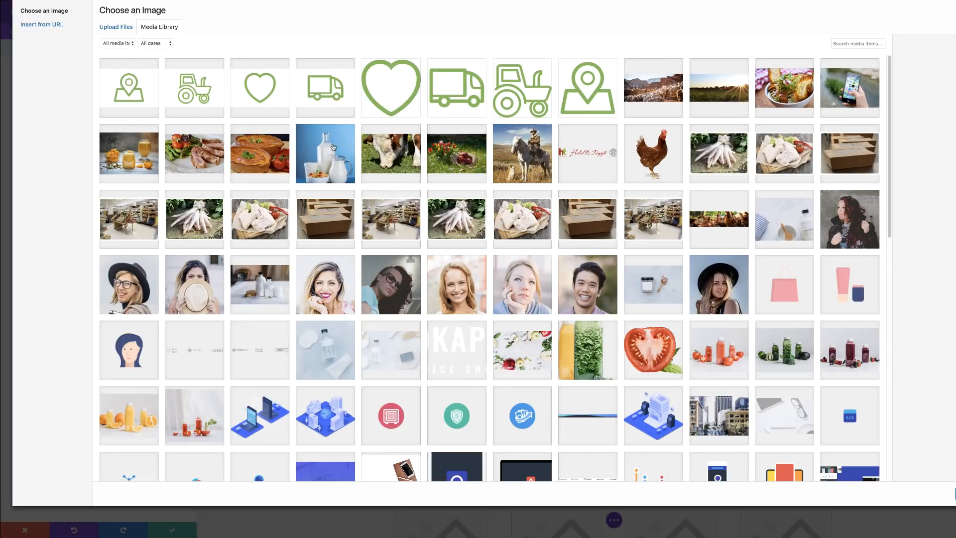
{"action": "left_click", "coordinate": [332, 149]}
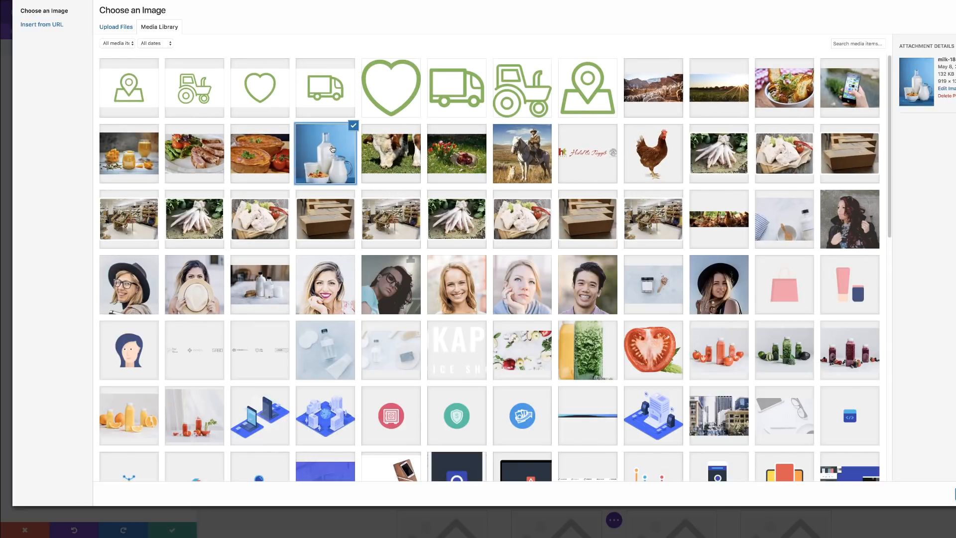
{"action": "left_click", "coordinate": [954, 494]}
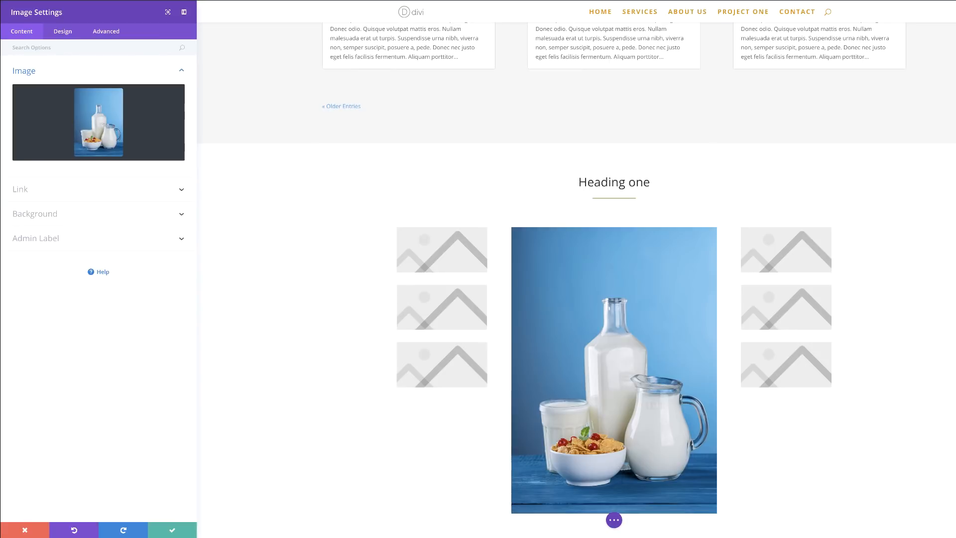
{"action": "scroll", "coordinate": [909, 453], "scroll_direction": "down", "scroll_amount": 1}
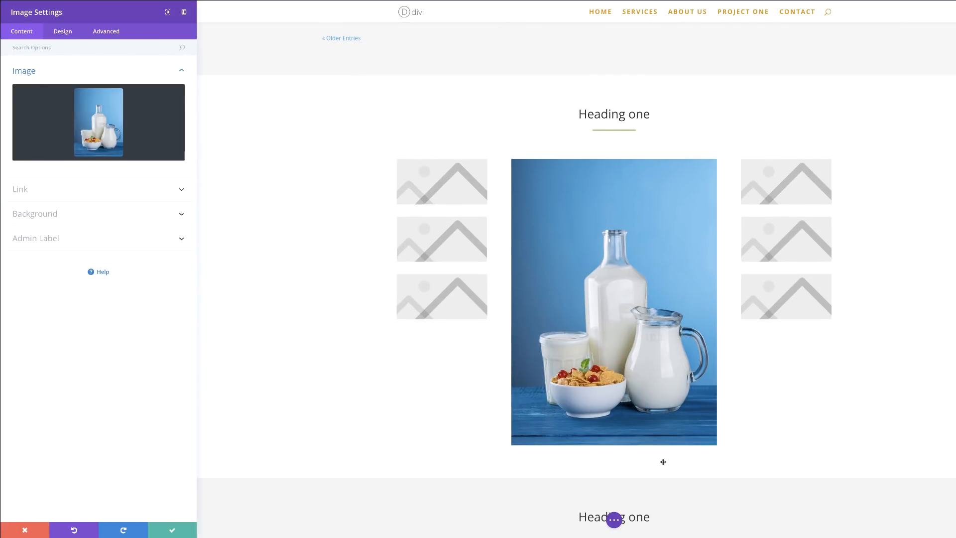
{"action": "left_click", "coordinate": [174, 529]}
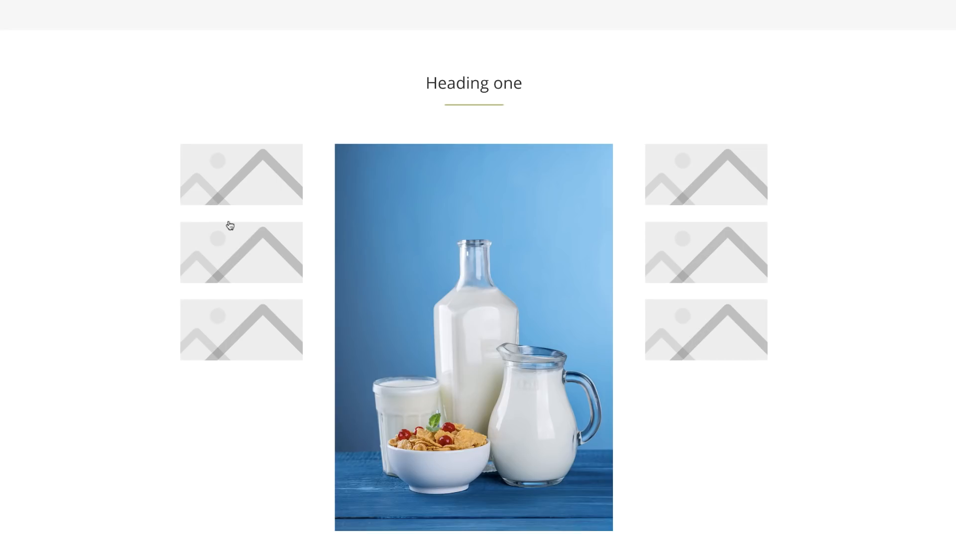
Delete the three placeholder images in the column before the milk photo
{"action": "mouse_move", "coordinate": [239, 170]}
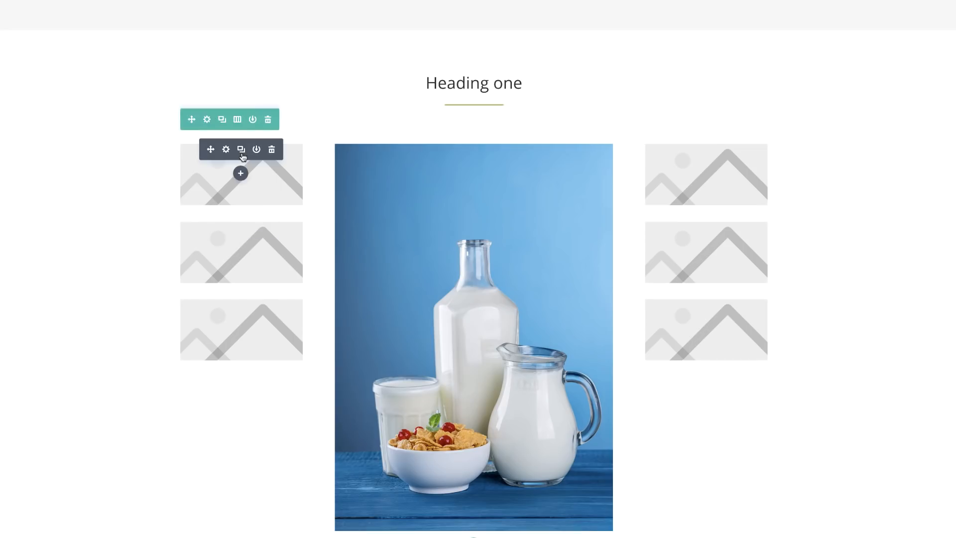
{"action": "left_click", "coordinate": [272, 151]}
{"action": "left_click", "coordinate": [272, 151]}
{"action": "left_click", "coordinate": [273, 152]}
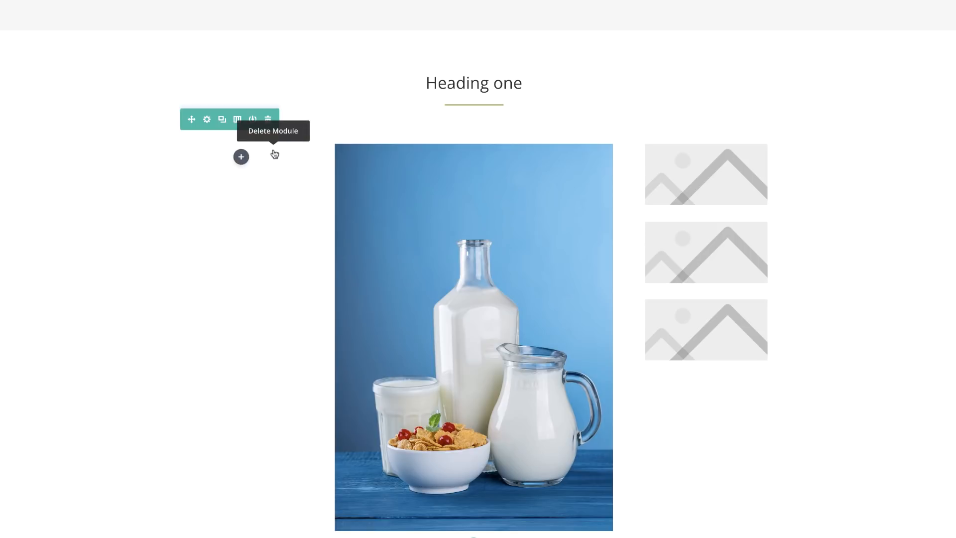
Insert a Text module into the emptied column beside the milk photo
{"action": "left_click", "coordinate": [241, 157]}
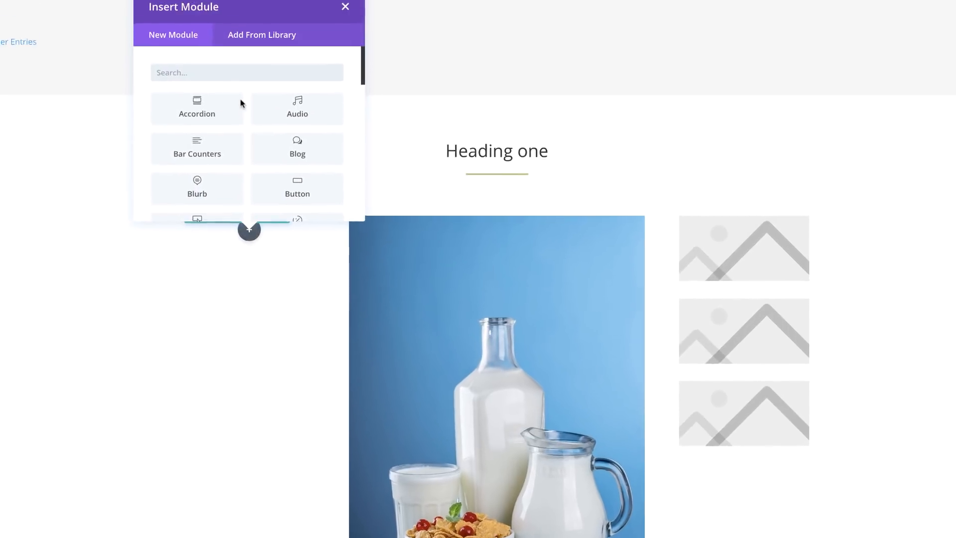
{"action": "left_click", "coordinate": [231, 71]}
{"action": "type", "text": "text"}
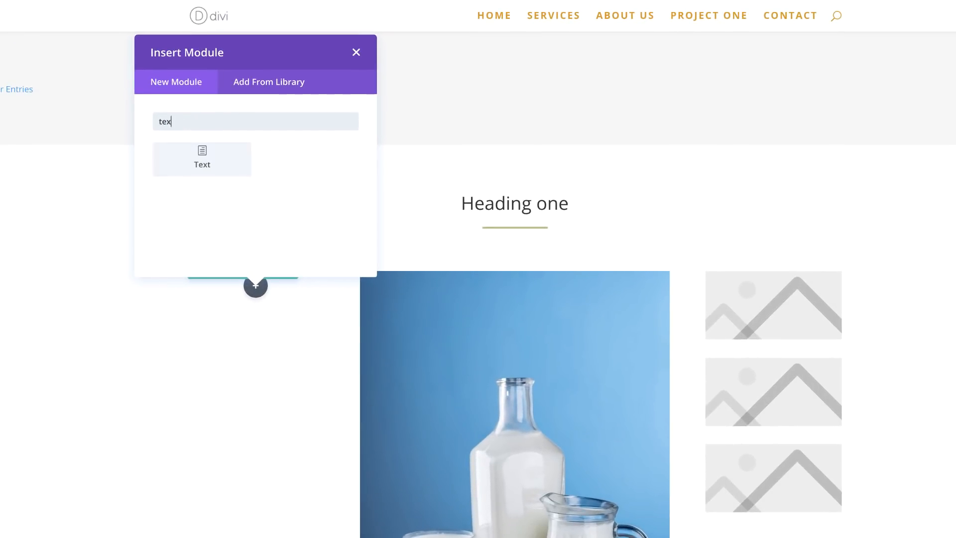
{"action": "left_click", "coordinate": [213, 163]}
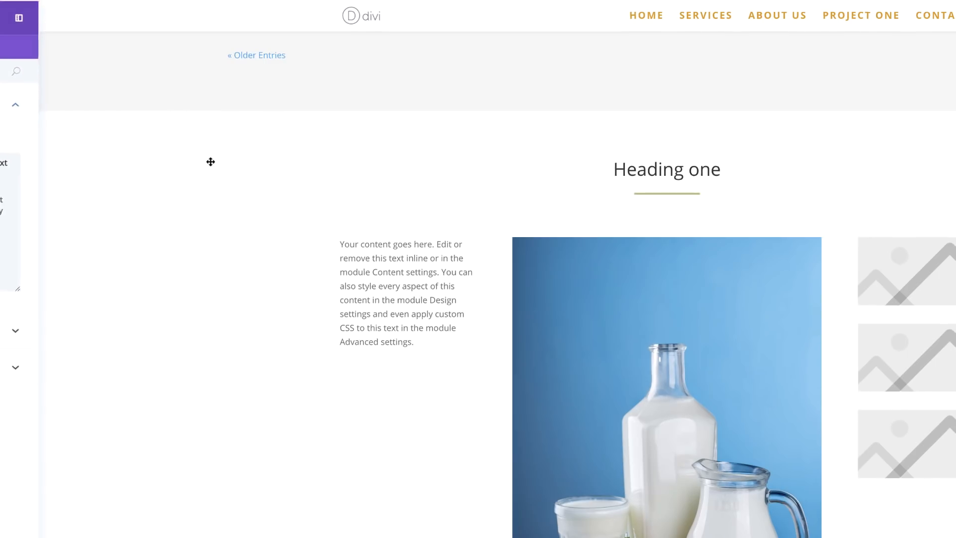
Replace the new text module's placeholder content with "Healthy Food"
{"action": "left_click_drag", "start_coordinate": [85, 166], "coordinate": [164, 212]}
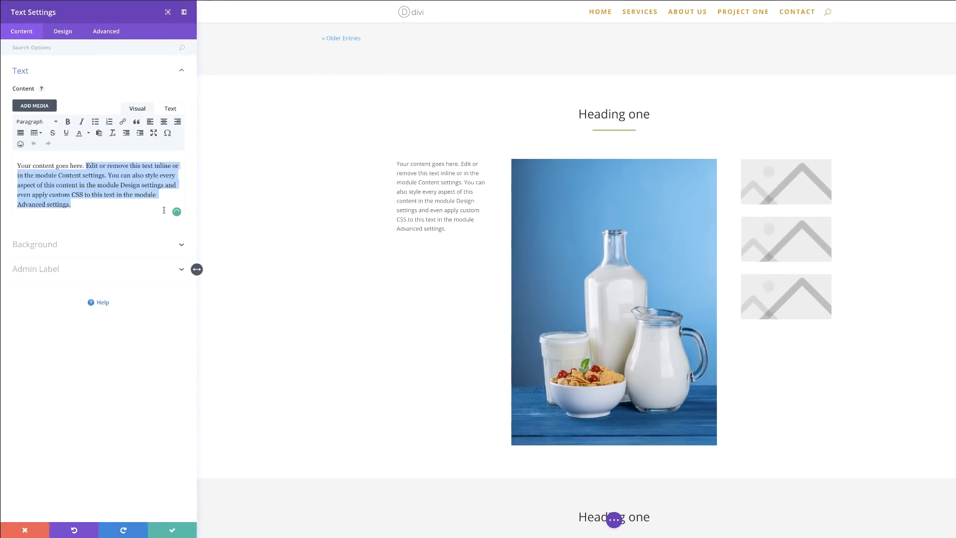
{"action": "key", "text": "BackSpace"}
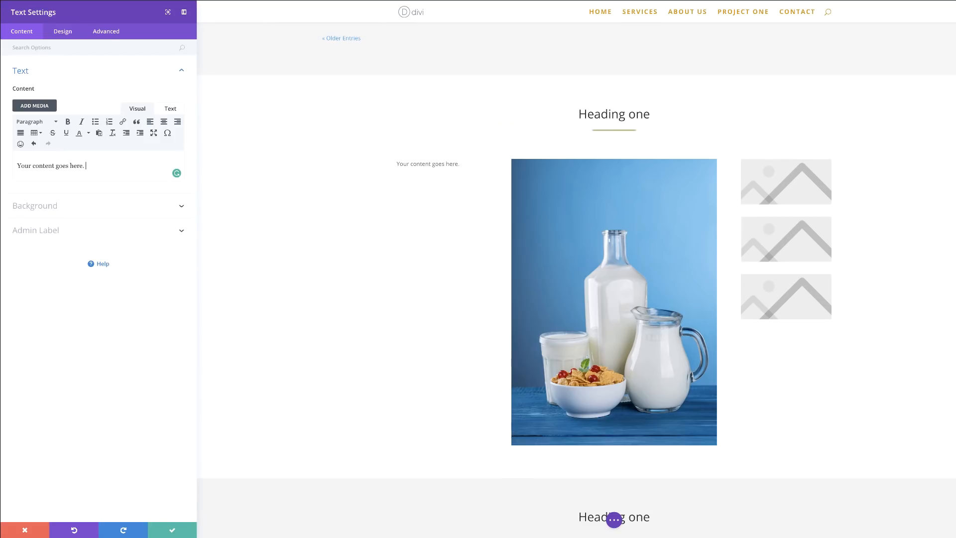
{"action": "triple_click", "coordinate": [92, 165]}
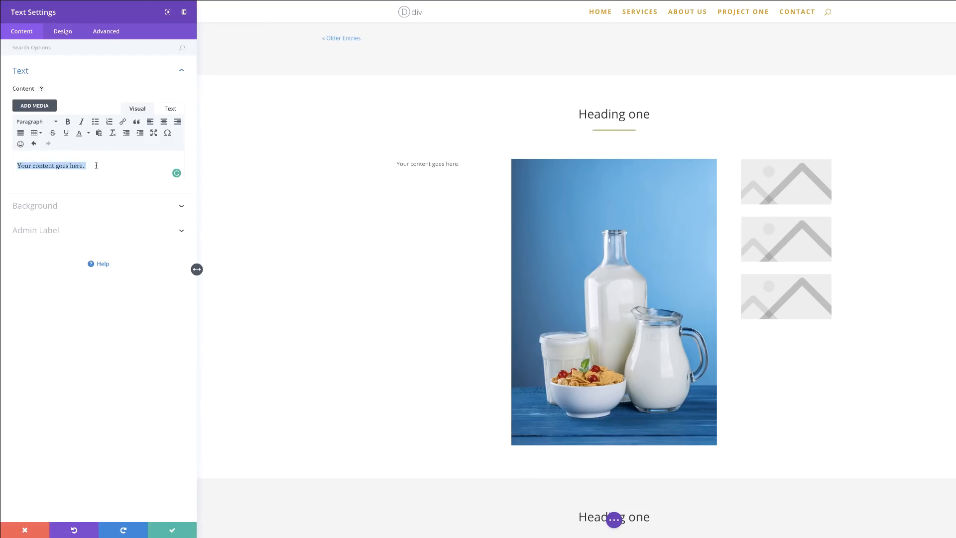
{"action": "type", "text": "Healthy Food"}
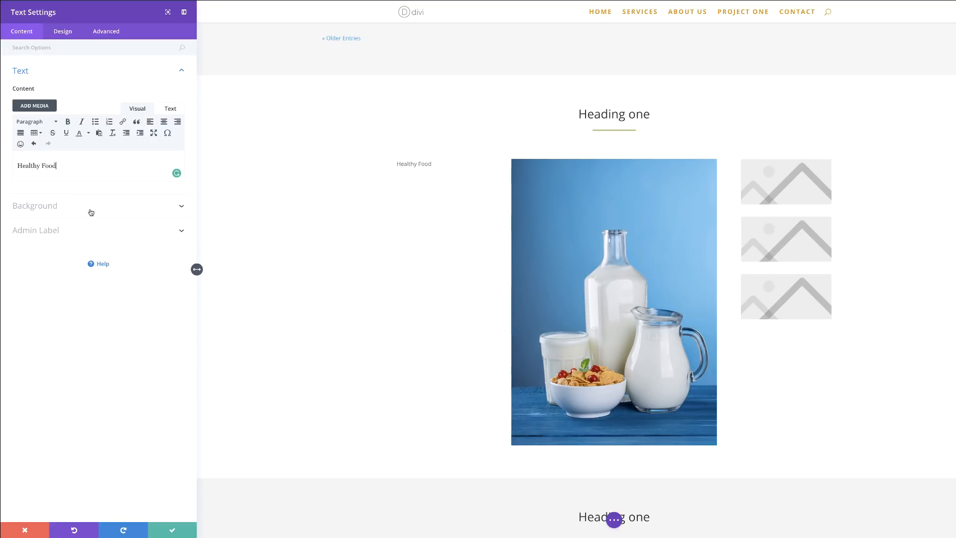
Give the Healthy Food text module a light grey background color
{"action": "left_click", "coordinate": [91, 212]}
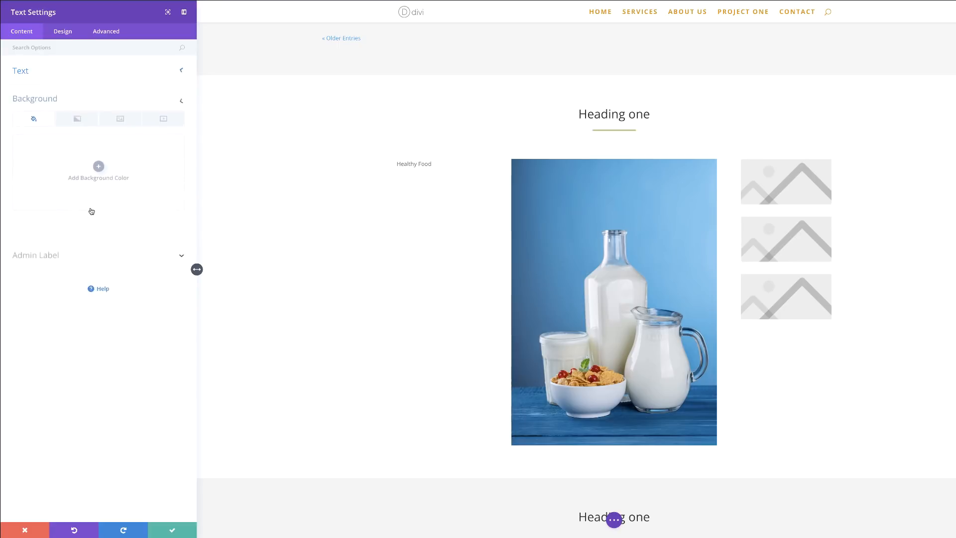
{"action": "left_click", "coordinate": [100, 170]}
{"action": "left_click_drag", "start_coordinate": [31, 156], "coordinate": [12, 143]}
{"action": "left_click", "coordinate": [12, 143]}
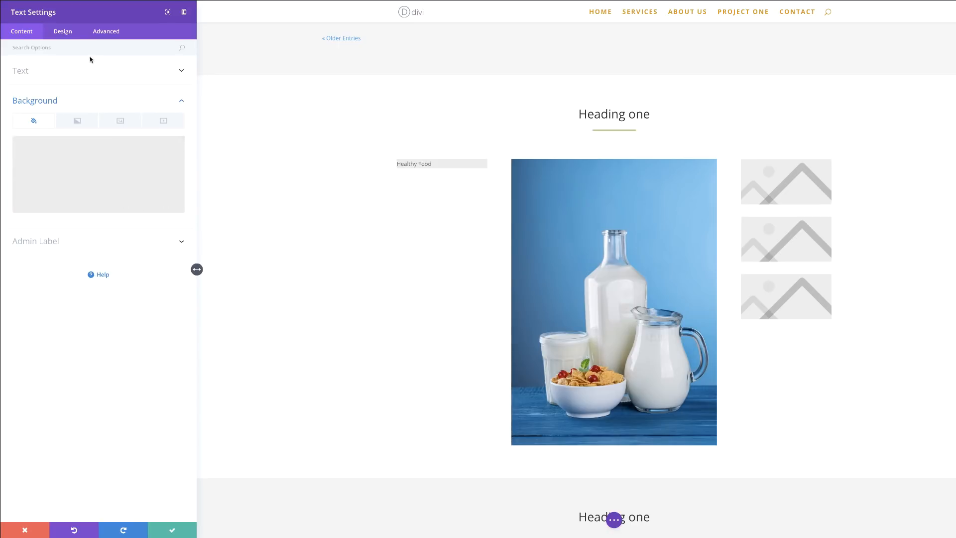
Set the Healthy Food module's text size to 20px and its font weight to Semi Bold
{"action": "left_click", "coordinate": [29, 72]}
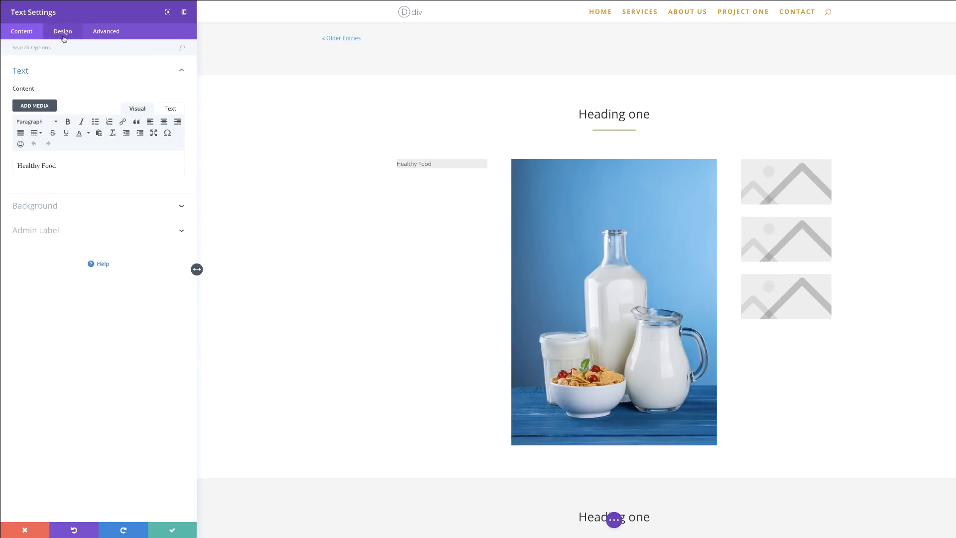
{"action": "double_click", "coordinate": [56, 166]}
{"action": "left_click", "coordinate": [71, 168]}
{"action": "left_click", "coordinate": [63, 30]}
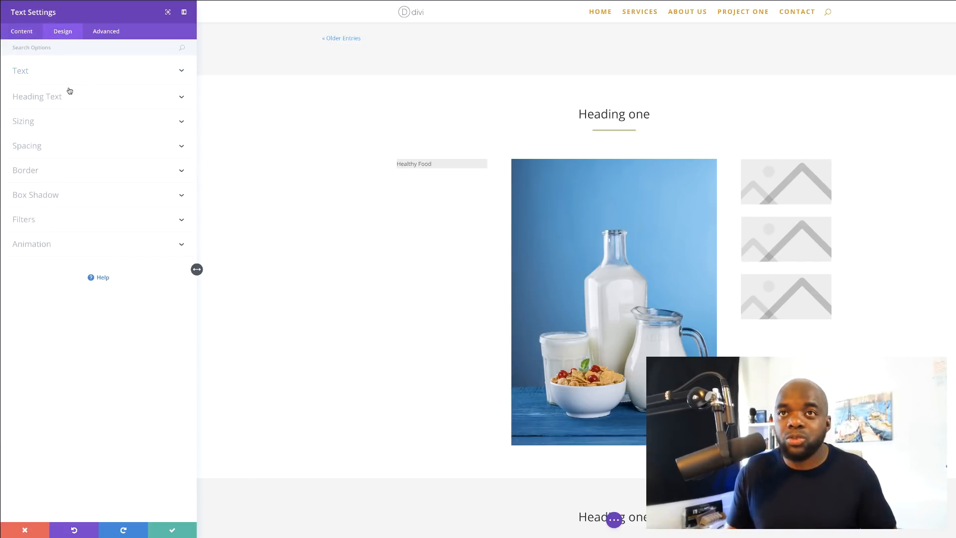
{"action": "left_click", "coordinate": [62, 72]}
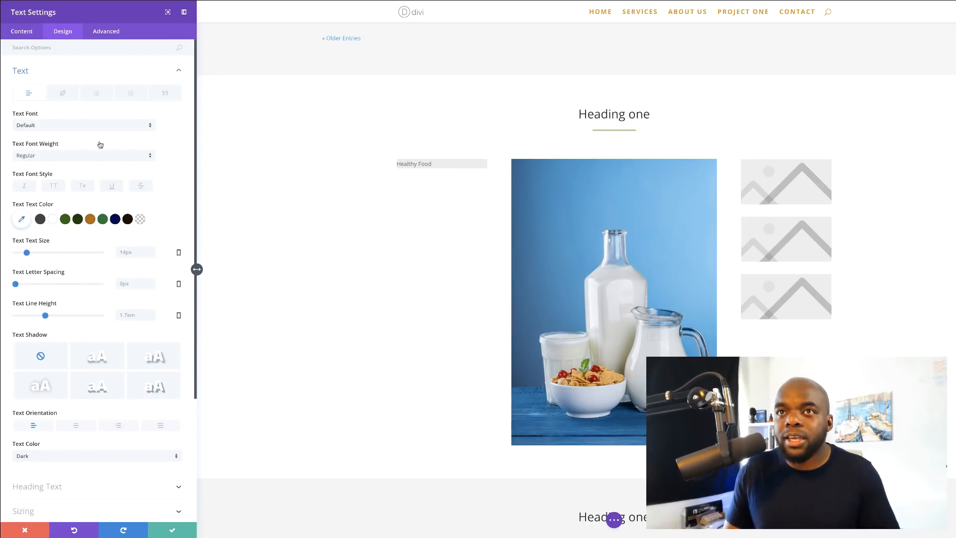
{"action": "left_click_drag", "start_coordinate": [28, 254], "coordinate": [32, 254]}
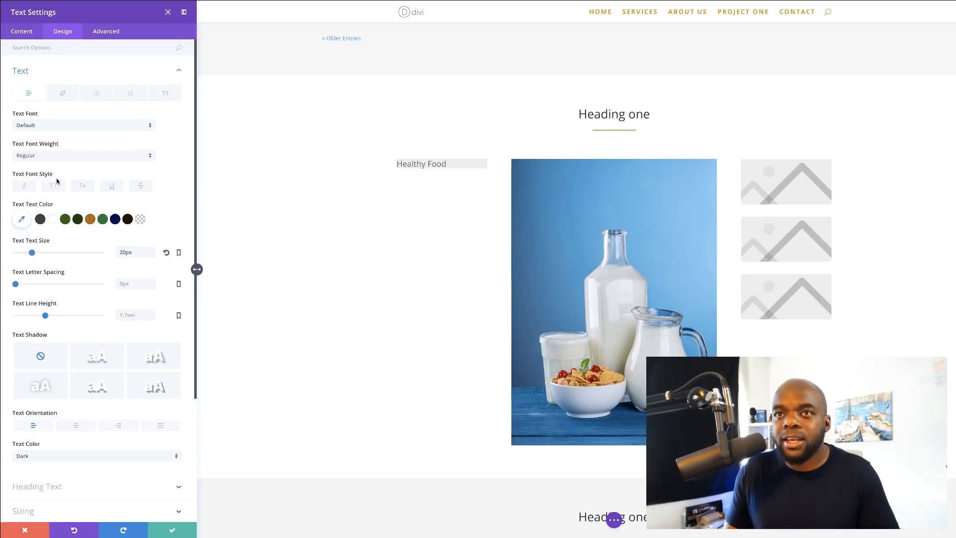
{"action": "left_click", "coordinate": [52, 156]}
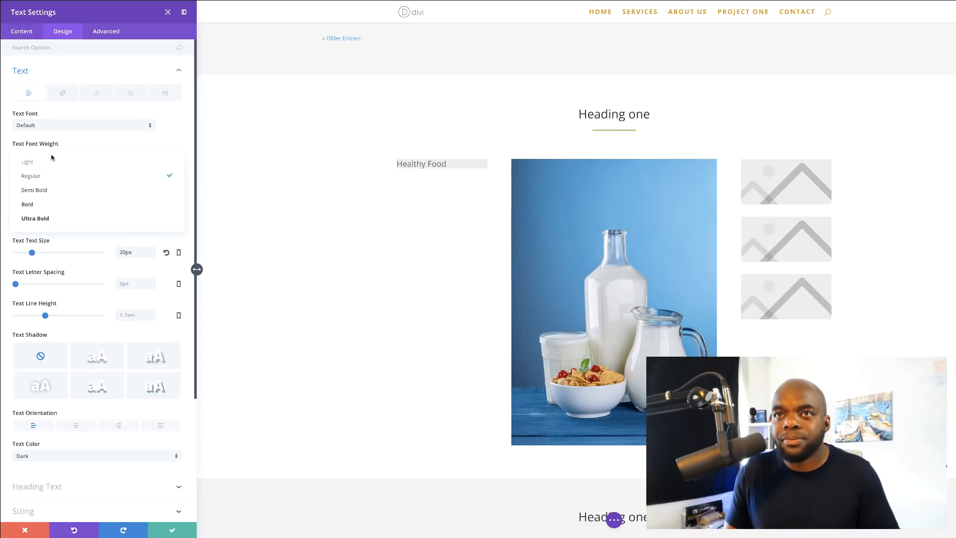
{"action": "left_click", "coordinate": [51, 193]}
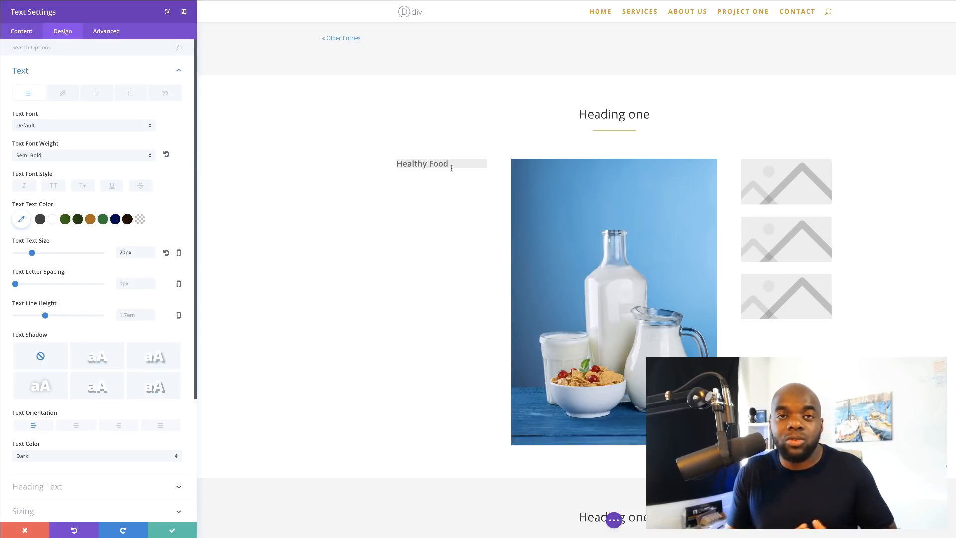
{"action": "scroll", "coordinate": [139, 366], "scroll_direction": "down", "scroll_amount": 3}
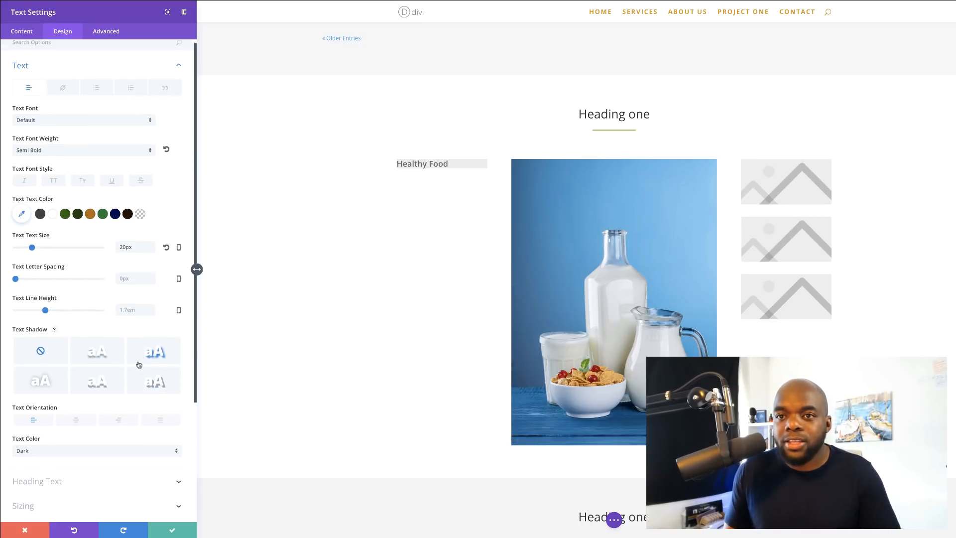
{"action": "scroll", "coordinate": [139, 363], "scroll_direction": "down", "scroll_amount": 1}
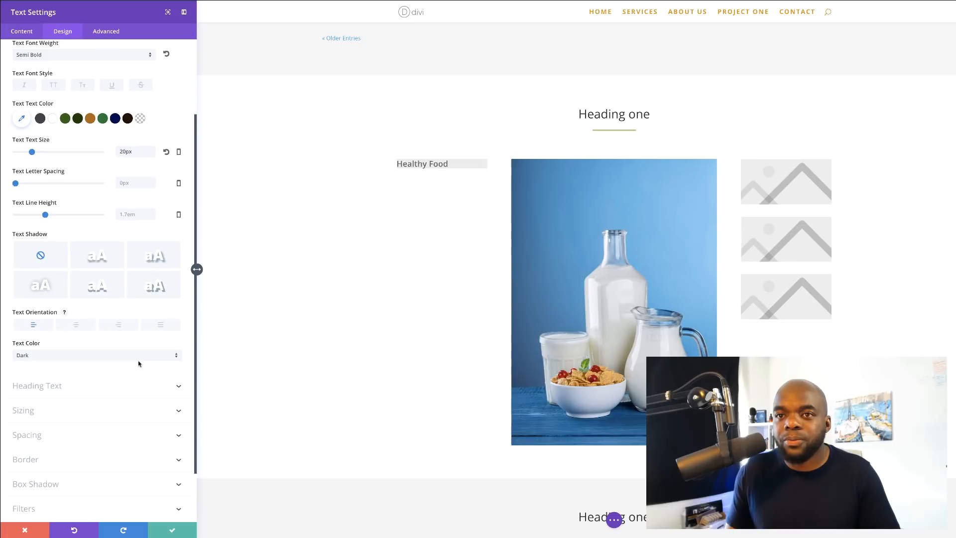
Set the Healthy Food module's linked top and bottom padding to 30px and linked left and right padding to 20px
{"action": "scroll", "coordinate": [139, 364], "scroll_direction": "down", "scroll_amount": 3}
{"action": "left_click", "coordinate": [43, 371]}
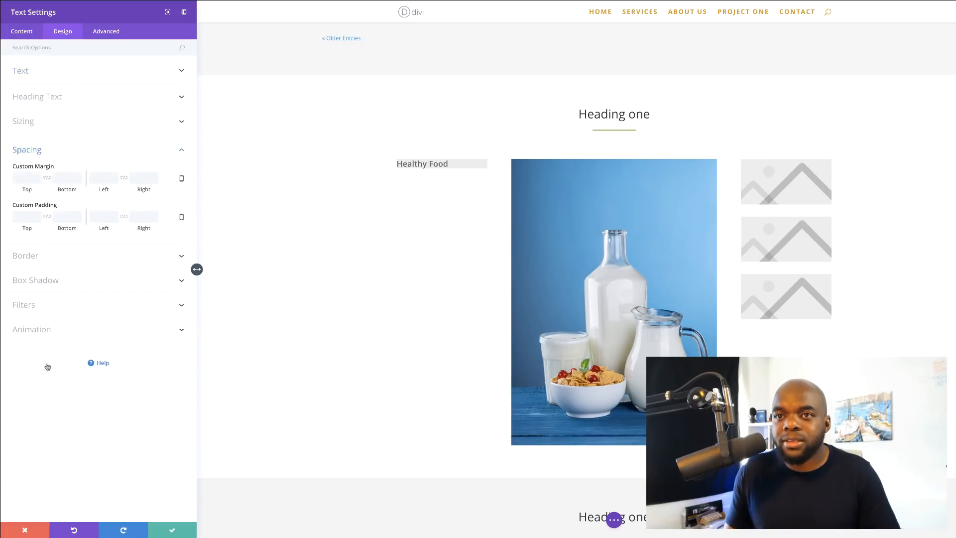
{"action": "left_click", "coordinate": [47, 217]}
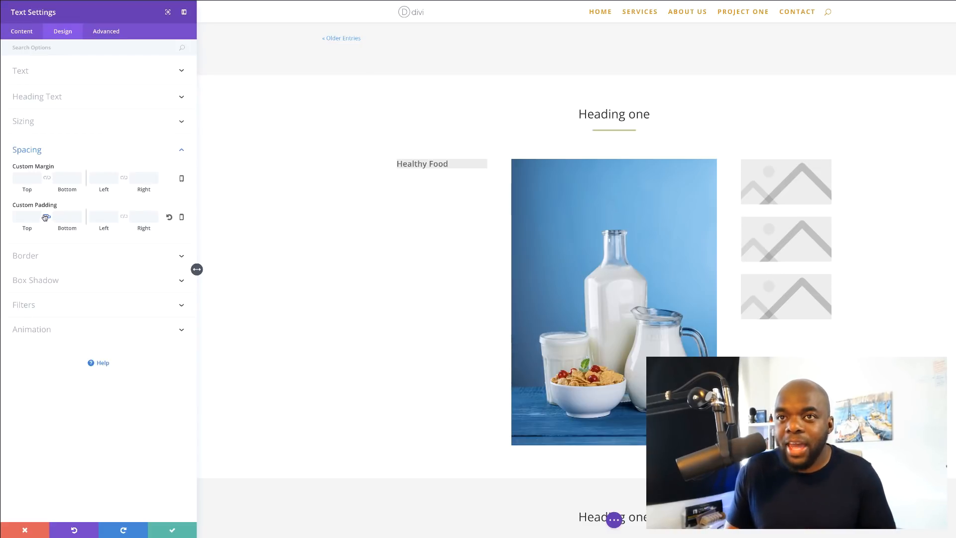
{"action": "left_click_drag", "start_coordinate": [26, 229], "coordinate": [36, 230]}
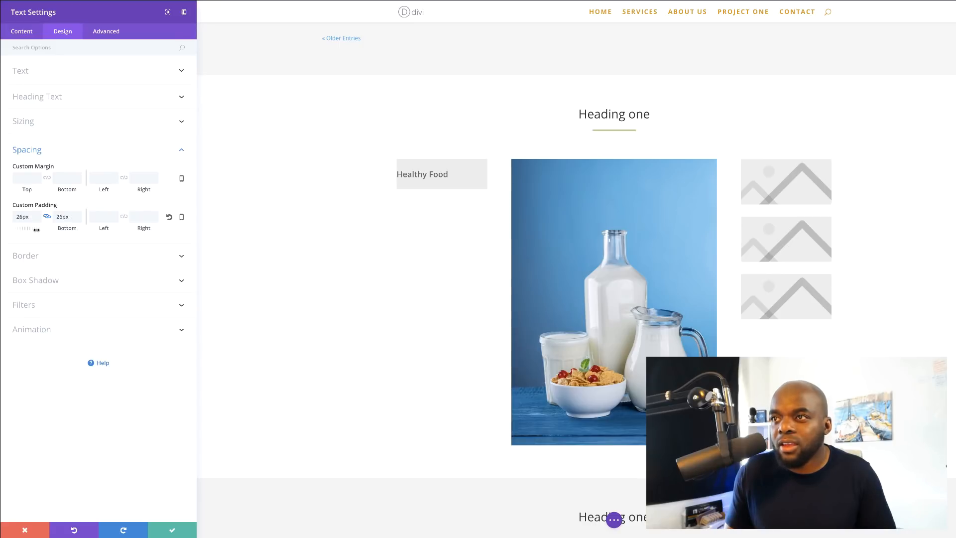
{"action": "left_click_drag", "start_coordinate": [36, 229], "coordinate": [38, 230]}
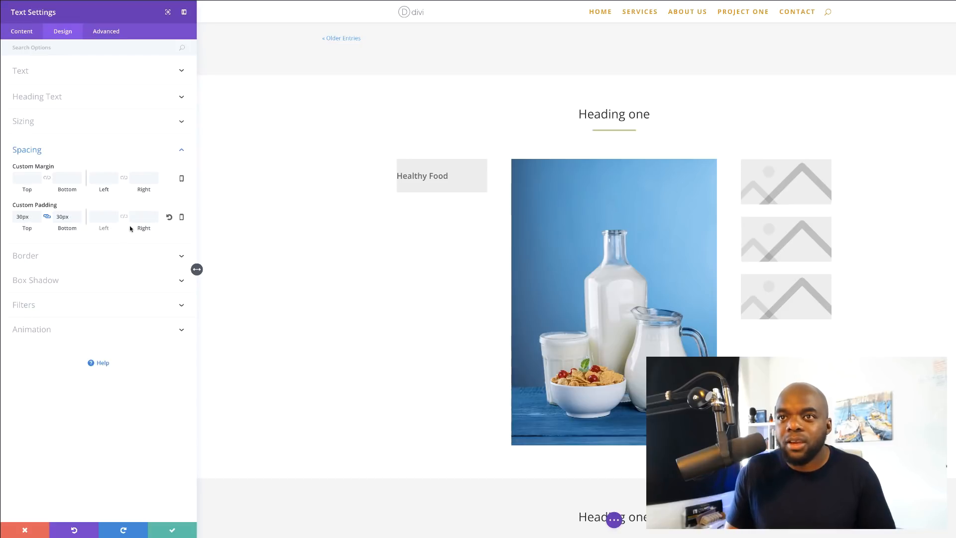
{"action": "left_click_drag", "start_coordinate": [117, 229], "coordinate": [111, 229]}
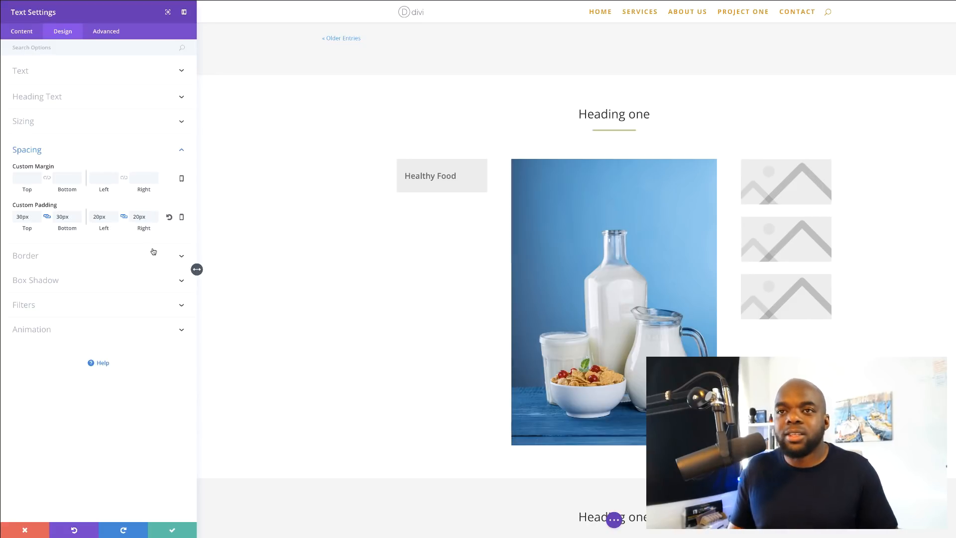
Round all four corners of the Healthy Food text module by 4px
{"action": "left_click", "coordinate": [48, 261]}
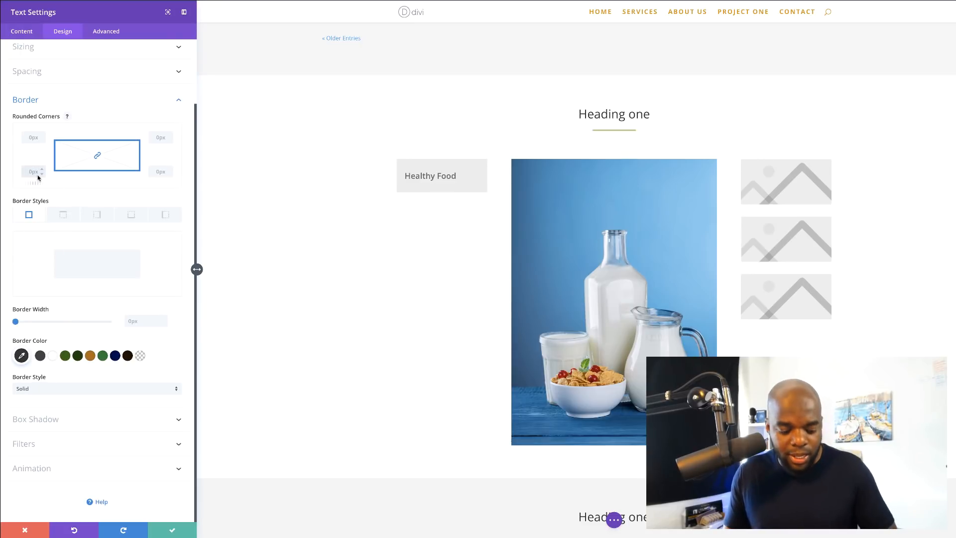
{"action": "type", "text": "4"}
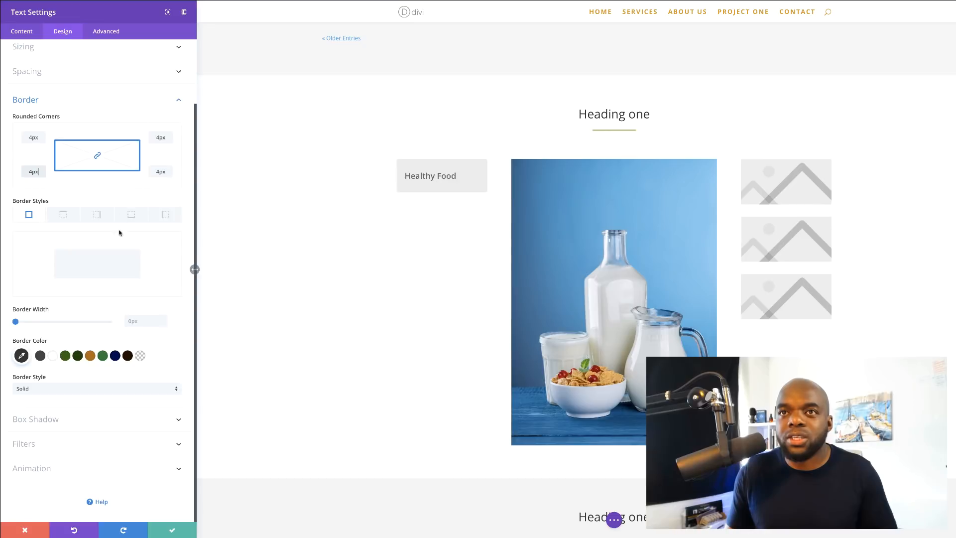
{"action": "scroll", "coordinate": [134, 194], "scroll_direction": "up", "scroll_amount": 3}
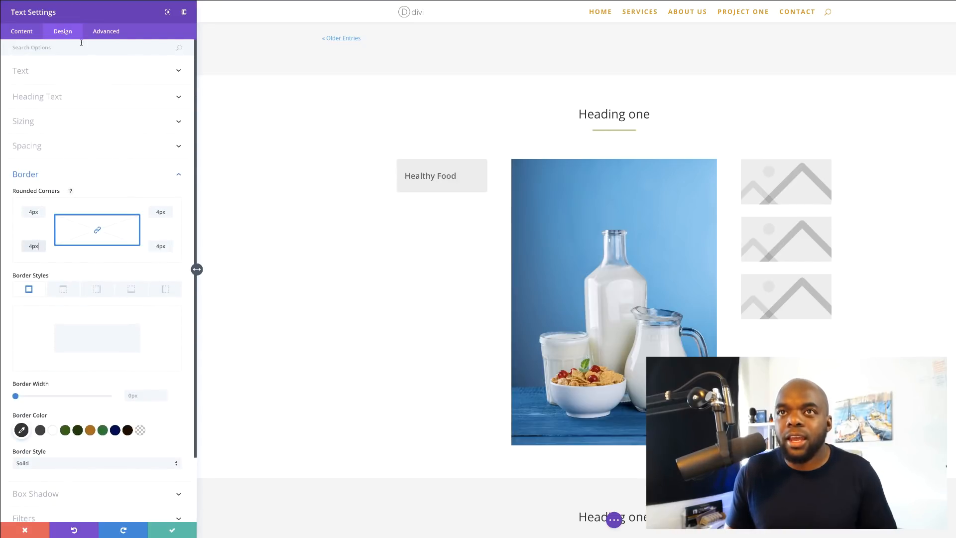
{"action": "left_click", "coordinate": [27, 34]}
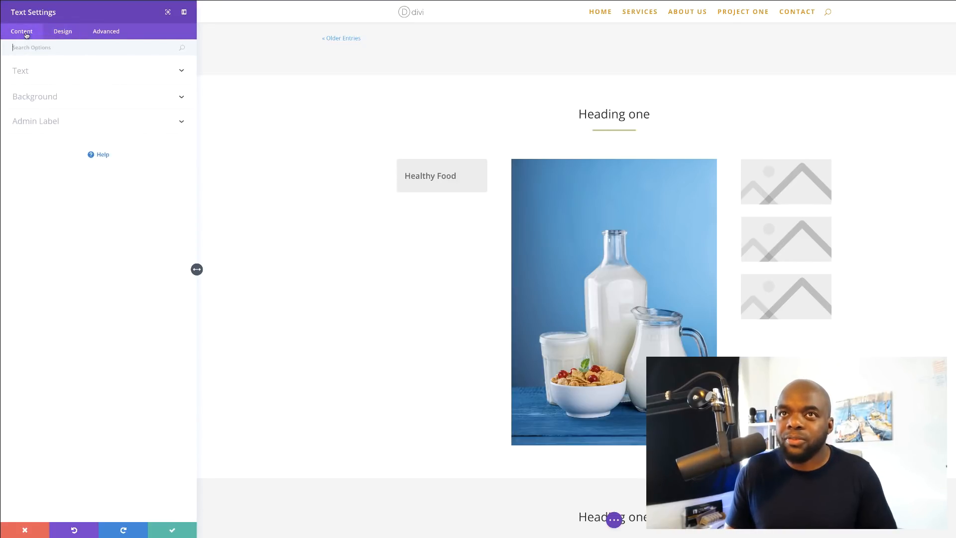
{"action": "left_click", "coordinate": [33, 74]}
{"action": "left_click_drag", "start_coordinate": [58, 165], "coordinate": [14, 165]}
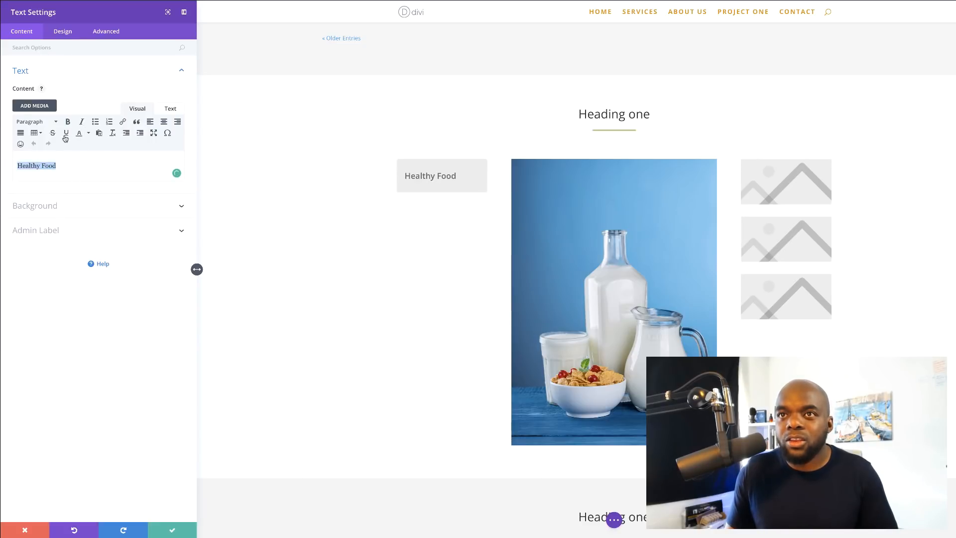
{"action": "left_click", "coordinate": [123, 122]}
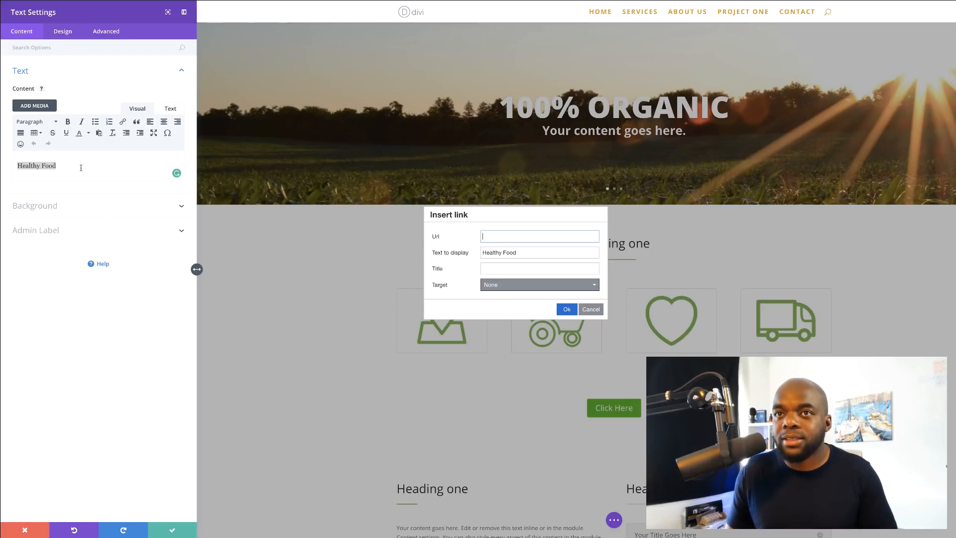
{"action": "left_click", "coordinate": [591, 309]}
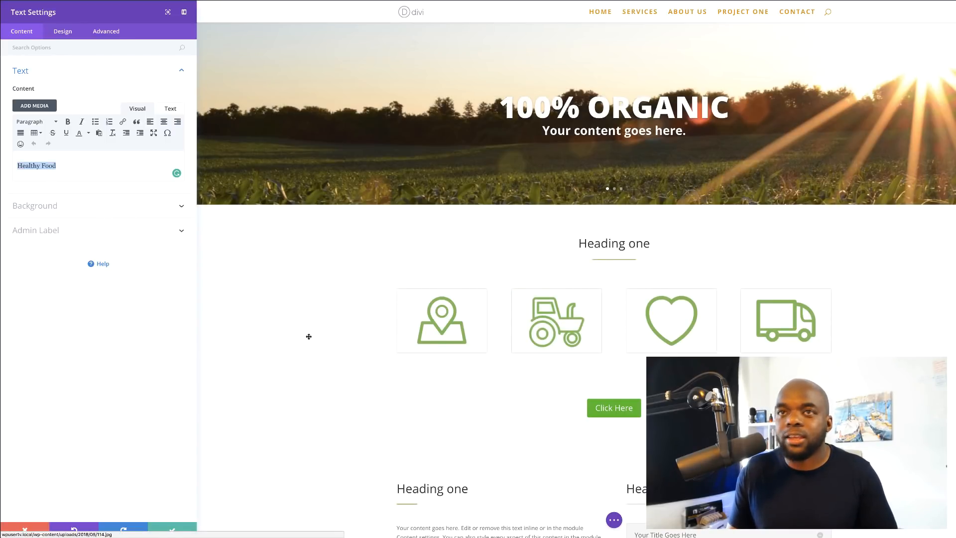
{"action": "scroll", "coordinate": [341, 335], "scroll_direction": "down", "scroll_amount": 20}
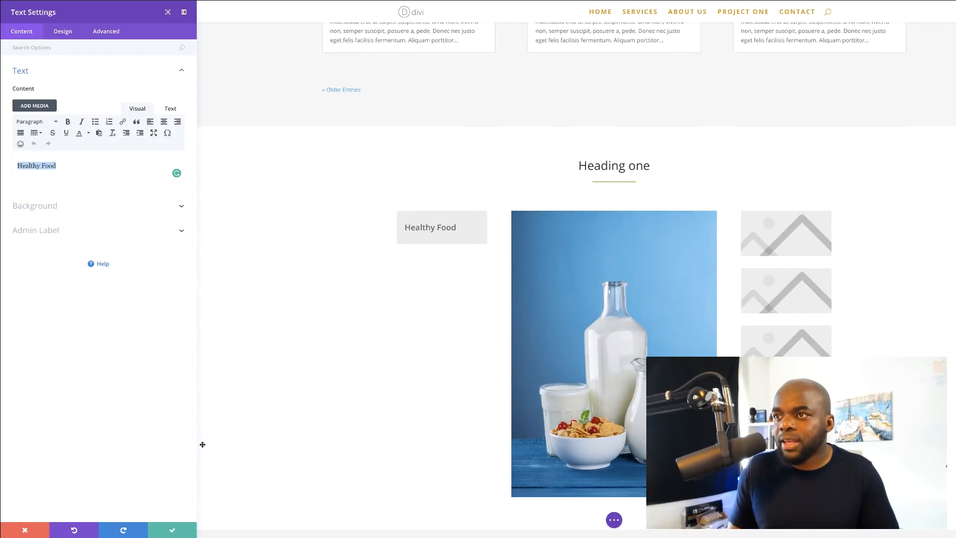
Save the Healthy Food module's settings, and give its row a custom width of 70%
{"action": "left_click", "coordinate": [172, 530]}
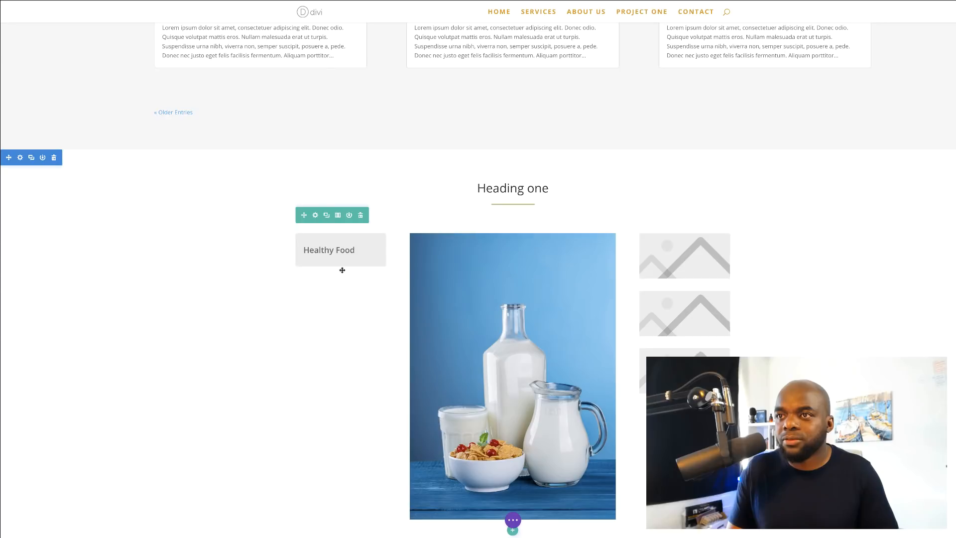
{"action": "left_click", "coordinate": [315, 215]}
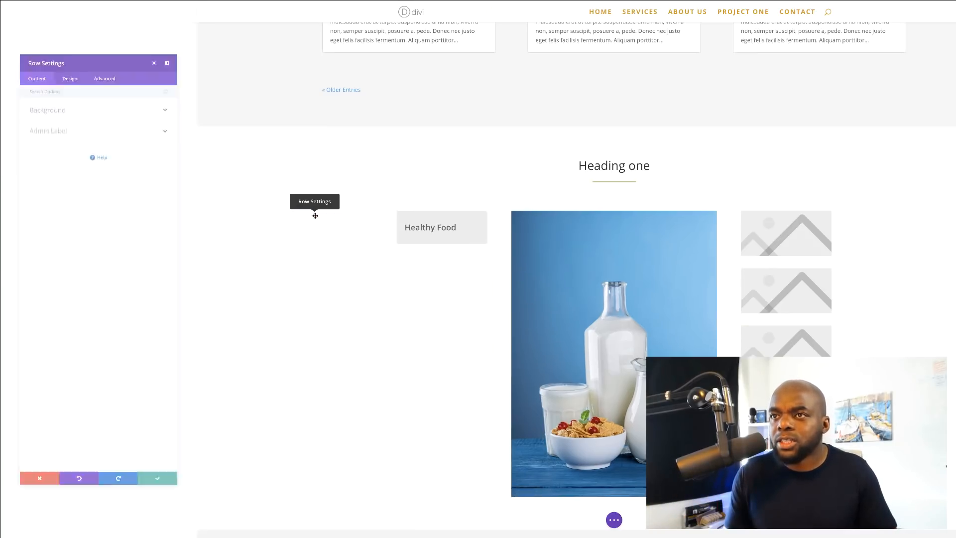
{"action": "left_click", "coordinate": [64, 31]}
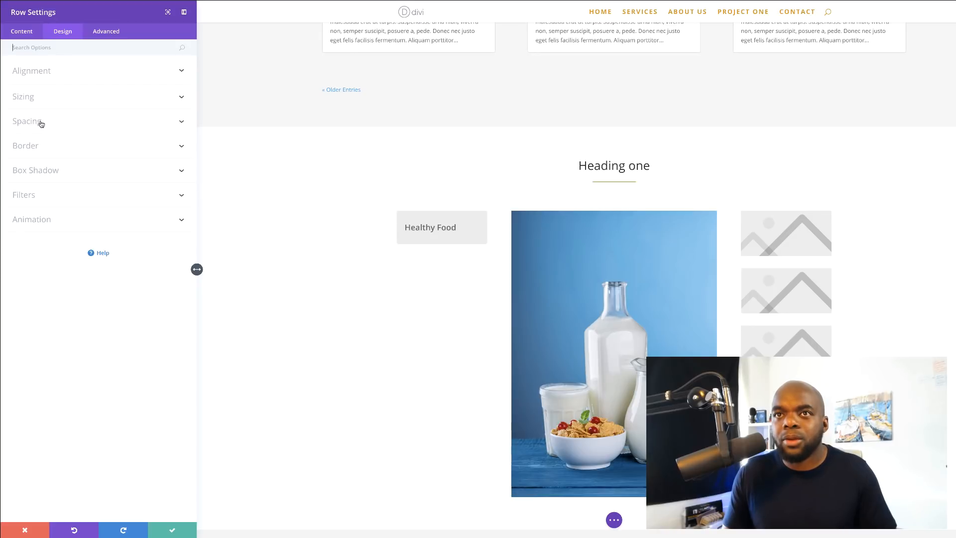
{"action": "left_click", "coordinate": [38, 96]}
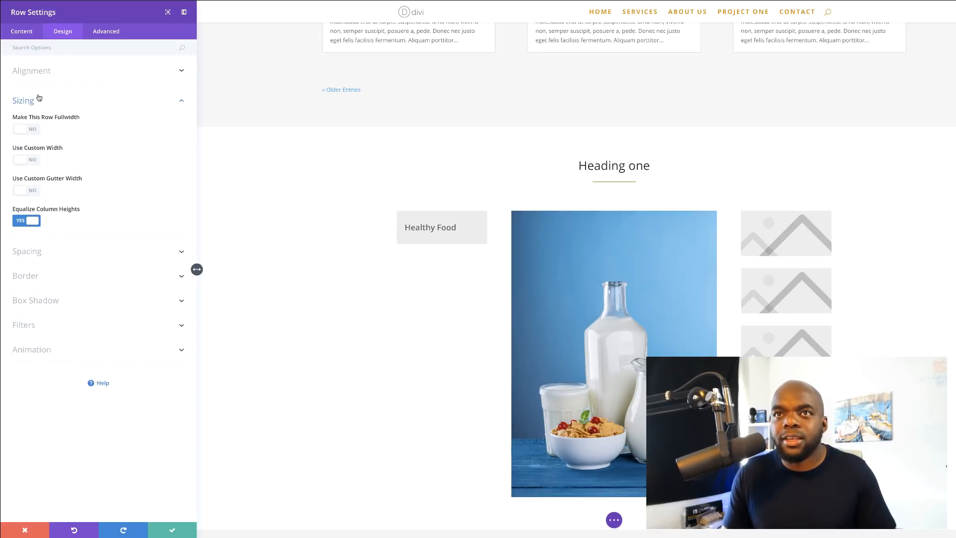
{"action": "left_click", "coordinate": [26, 160]}
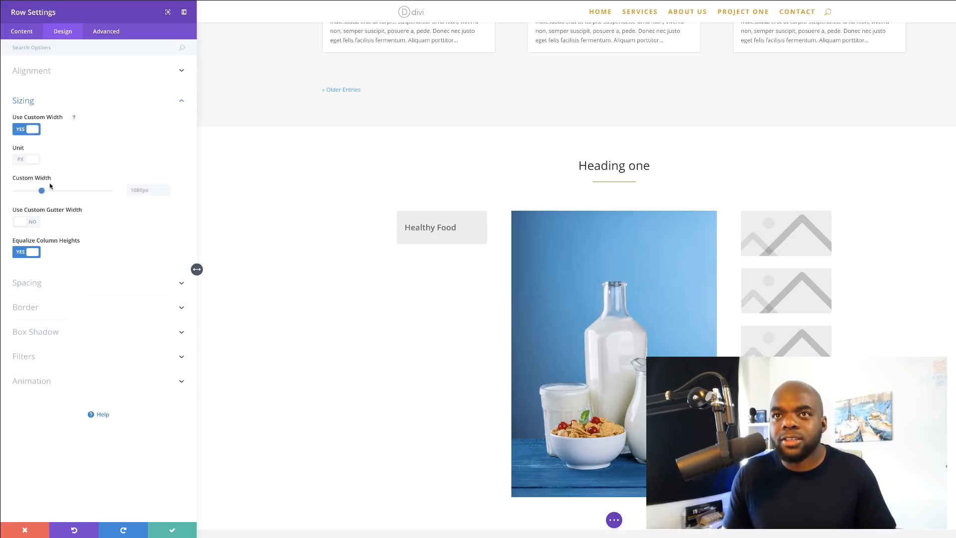
{"action": "left_click", "coordinate": [26, 159]}
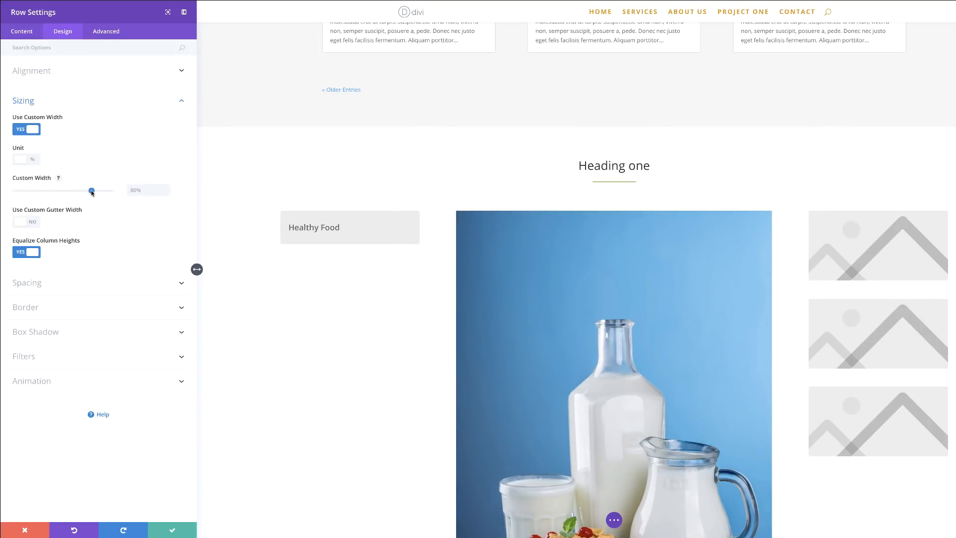
{"action": "left_click_drag", "start_coordinate": [92, 192], "coordinate": [83, 194]}
{"action": "scroll", "coordinate": [407, 356], "scroll_direction": "down", "scroll_amount": 1}
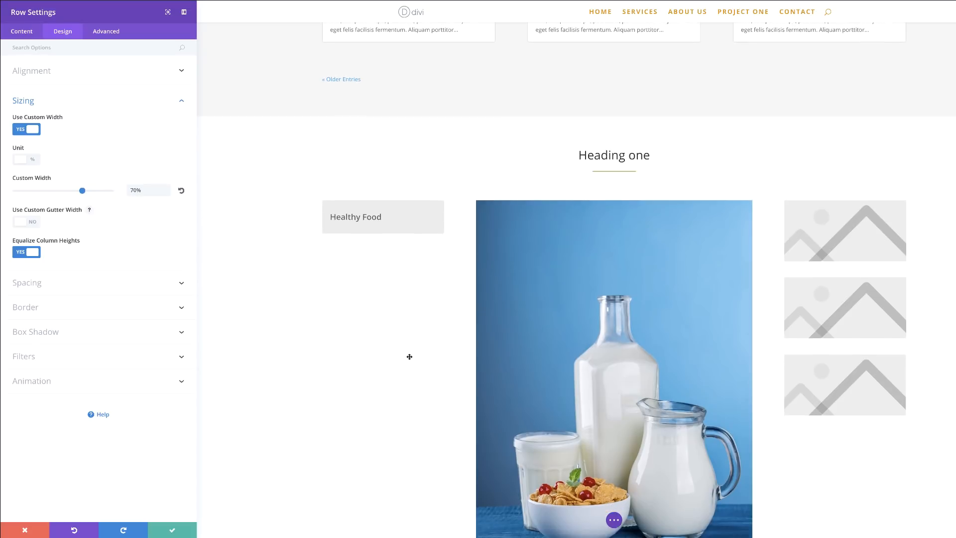
{"action": "scroll", "coordinate": [404, 361], "scroll_direction": "down", "scroll_amount": 1}
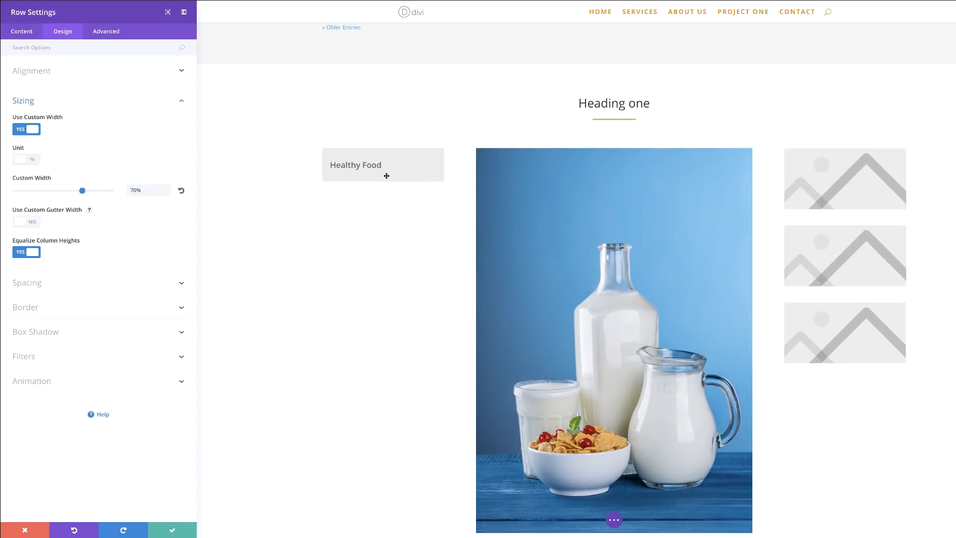
{"action": "scroll", "coordinate": [377, 326], "scroll_direction": "down", "scroll_amount": 1}
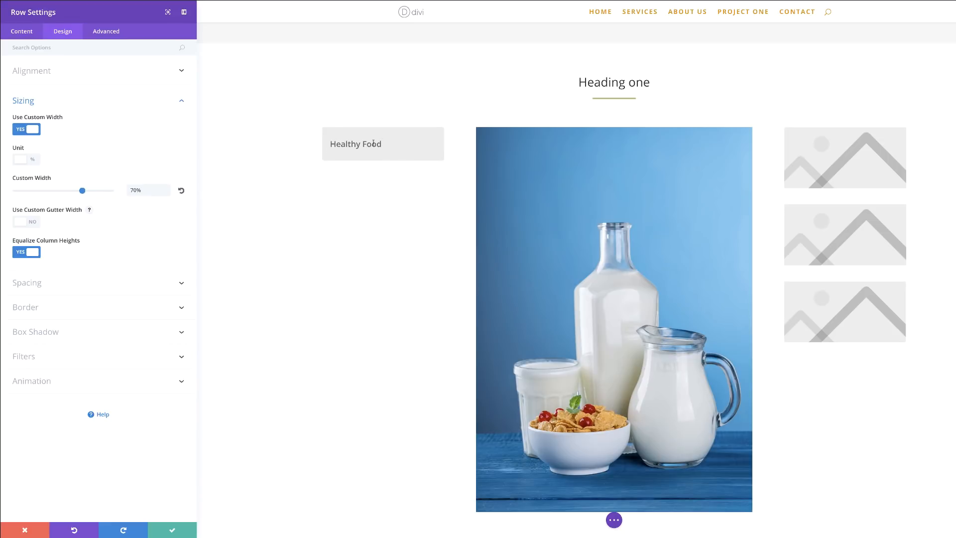
{"action": "left_click", "coordinate": [172, 532]}
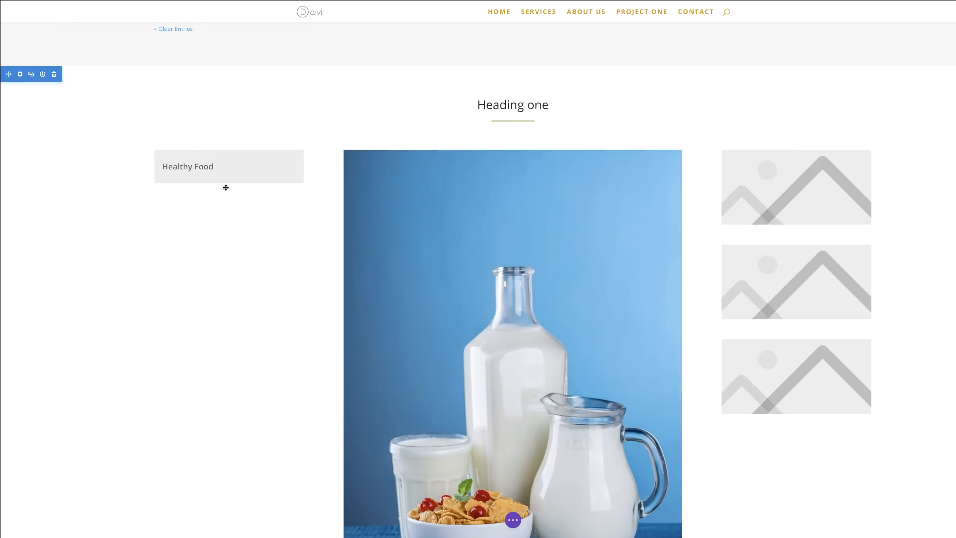
Increase the Healthy Food module's text size to 24px
{"action": "mouse_move", "coordinate": [232, 176]}
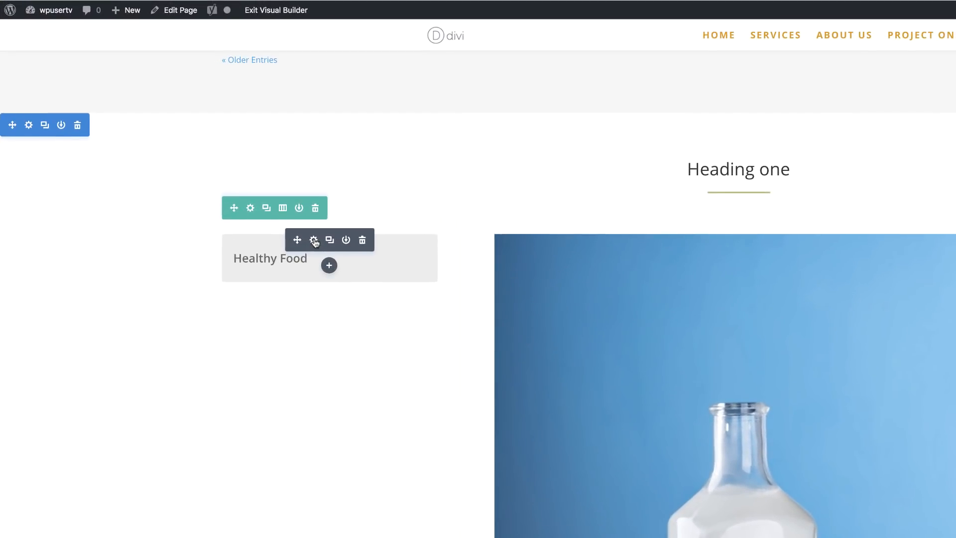
{"action": "left_click", "coordinate": [314, 240]}
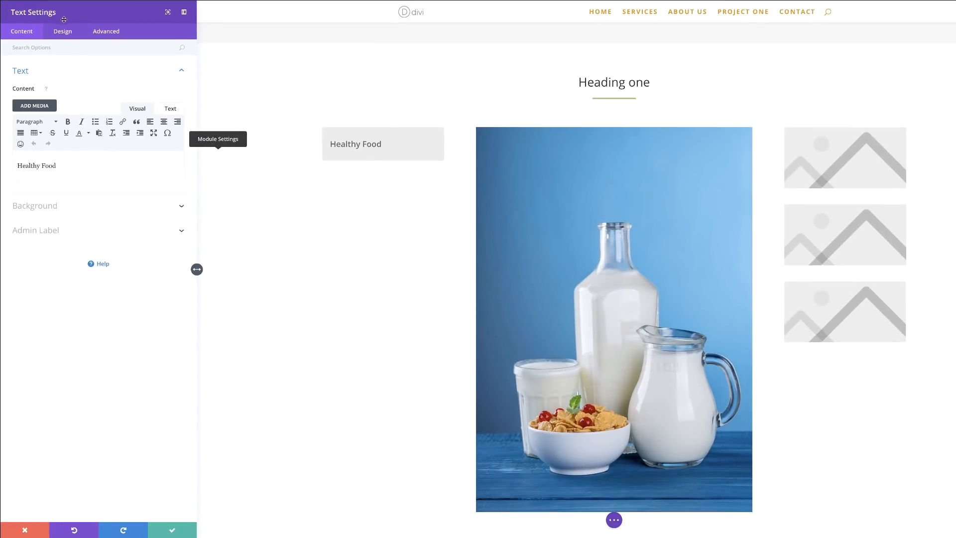
{"action": "left_click", "coordinate": [86, 50]}
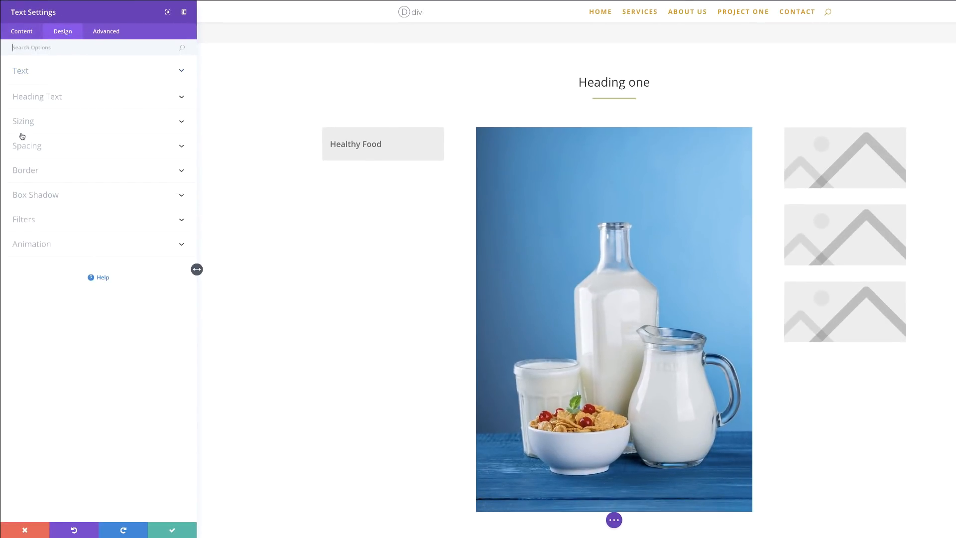
{"action": "left_click", "coordinate": [33, 72]}
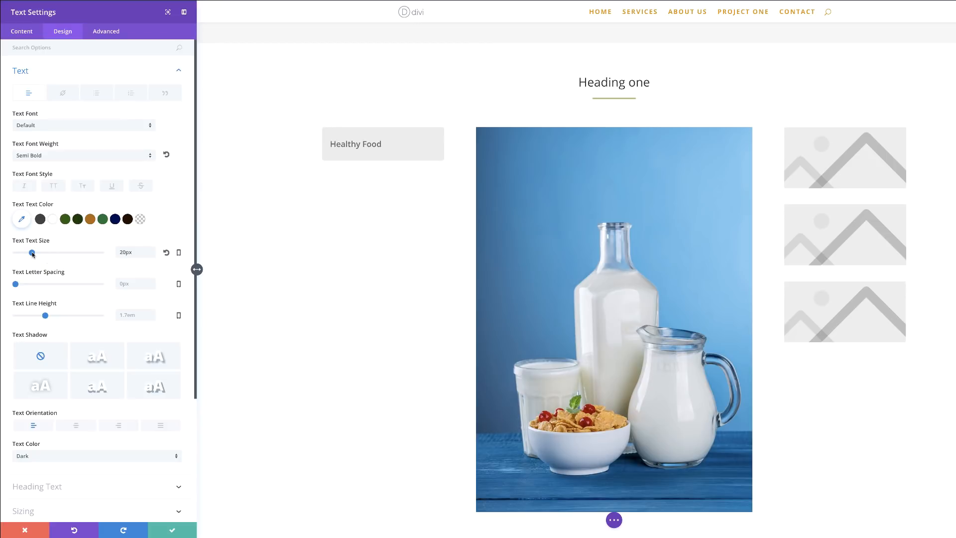
{"action": "left_click_drag", "start_coordinate": [32, 253], "coordinate": [35, 255]}
Set the Healthy Food module's top and bottom padding to 40px, widen its left and right padding, and save the module
{"action": "scroll", "coordinate": [67, 439], "scroll_direction": "down", "scroll_amount": 5}
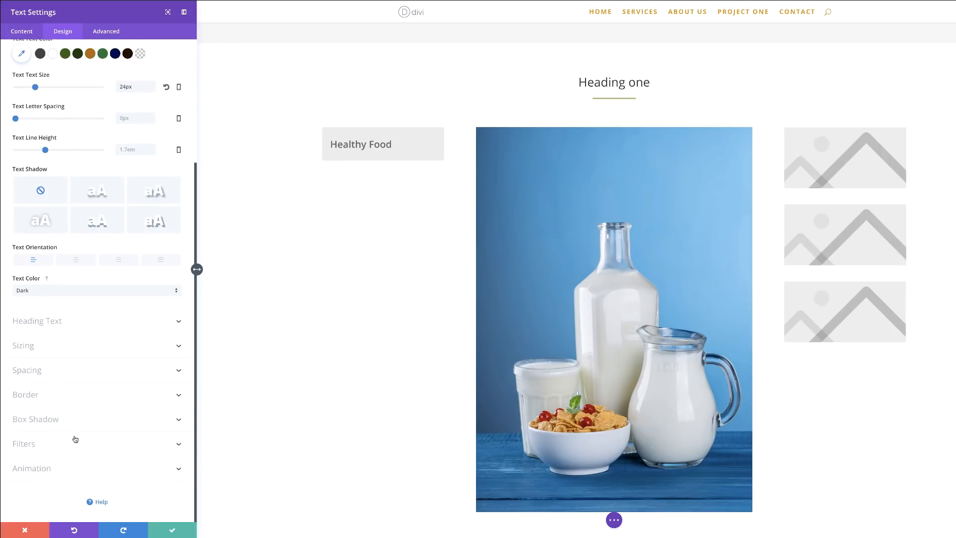
{"action": "left_click", "coordinate": [51, 358]}
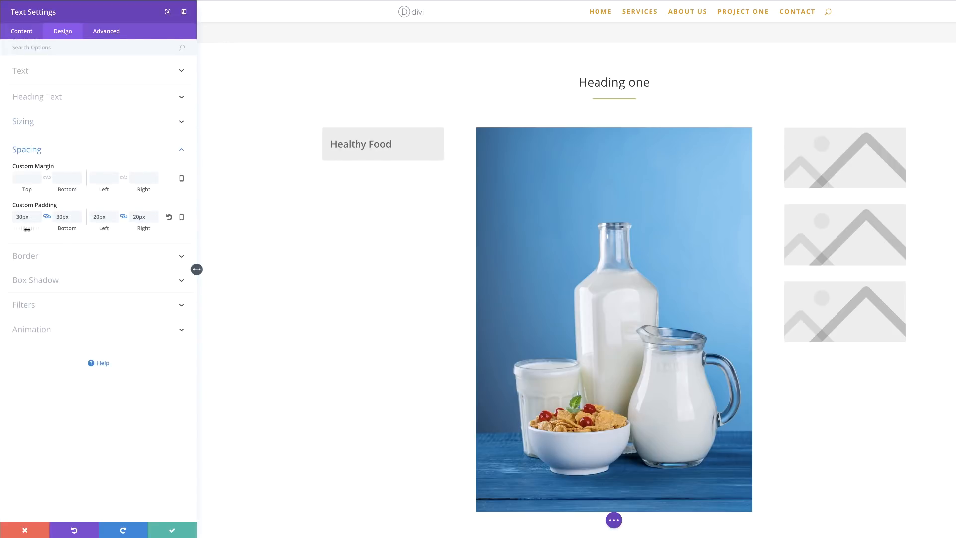
{"action": "left_click_drag", "start_coordinate": [27, 229], "coordinate": [37, 229]}
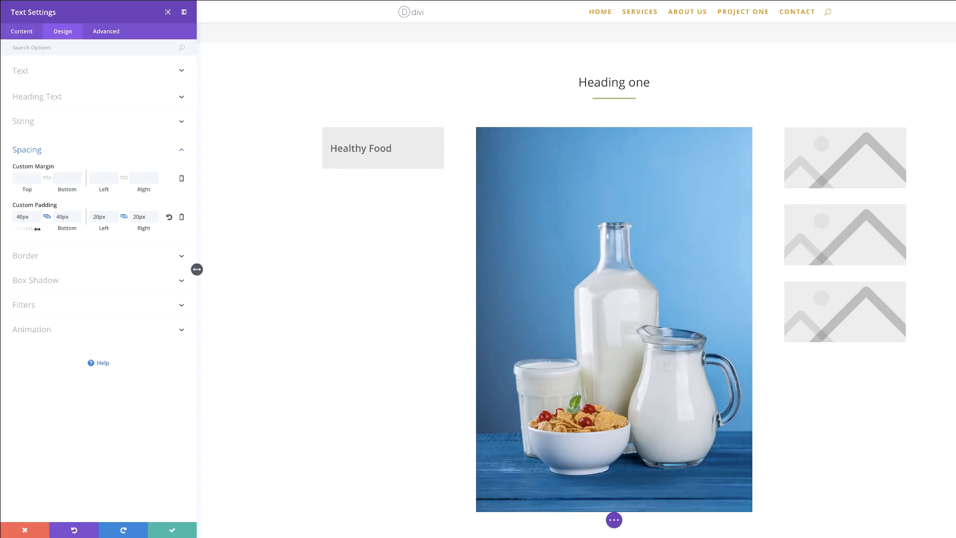
{"action": "left_click_drag", "start_coordinate": [105, 228], "coordinate": [116, 228]}
{"action": "left_click", "coordinate": [178, 530]}
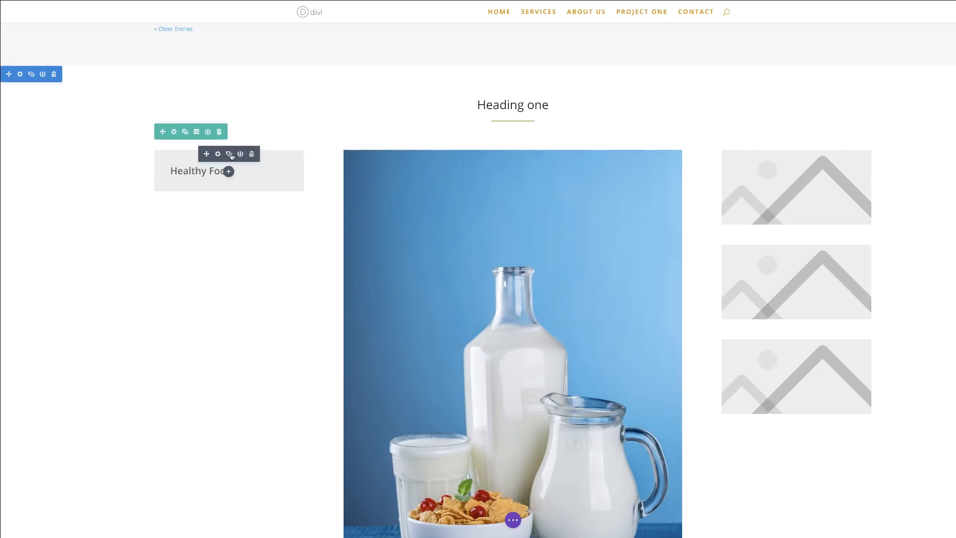
Duplicate the Healthy Food module five times to get six text boxes in its column
{"action": "left_click", "coordinate": [230, 155]}
{"action": "left_click", "coordinate": [229, 154]}
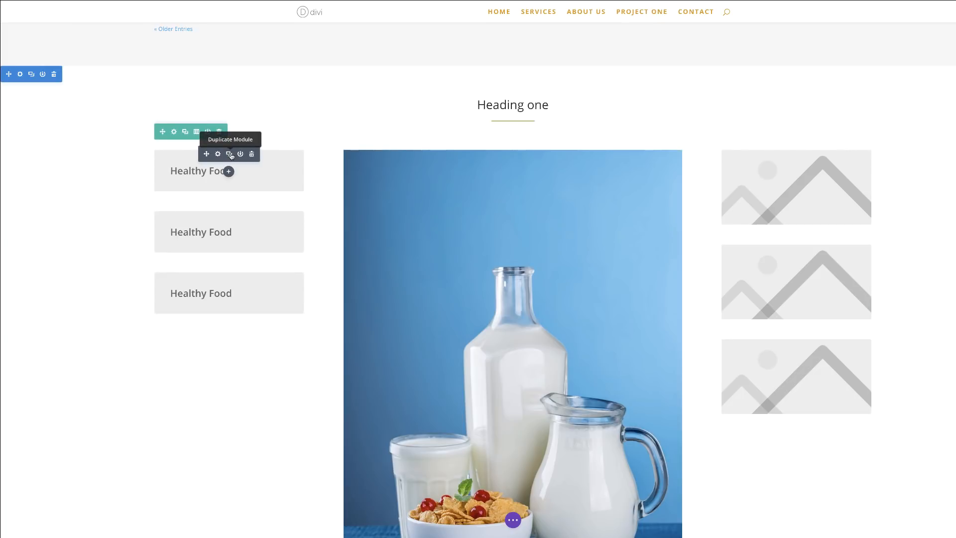
{"action": "left_click", "coordinate": [230, 155]}
{"action": "left_click", "coordinate": [230, 155]}
{"action": "left_click", "coordinate": [229, 155]}
Delete the three placeholder image modules from the column on the other side of the milk photo
{"action": "mouse_move", "coordinate": [760, 190]}
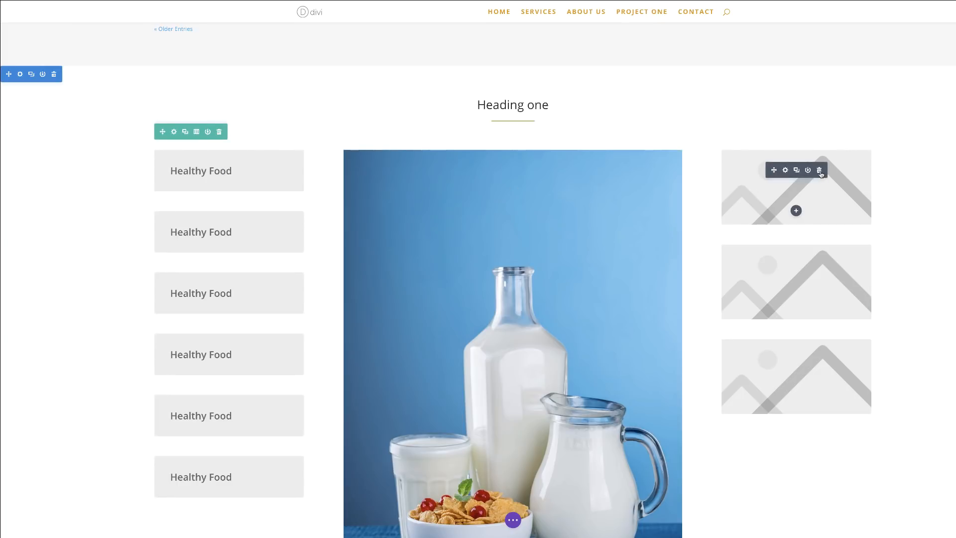
{"action": "left_click", "coordinate": [820, 171]}
{"action": "left_click", "coordinate": [819, 170]}
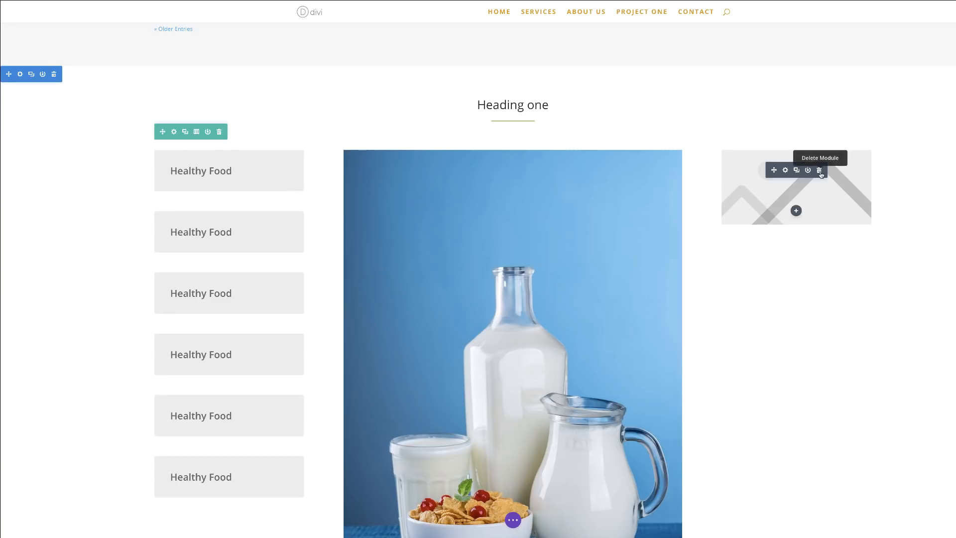
{"action": "left_click", "coordinate": [819, 171]}
{"action": "mouse_move", "coordinate": [211, 286]}
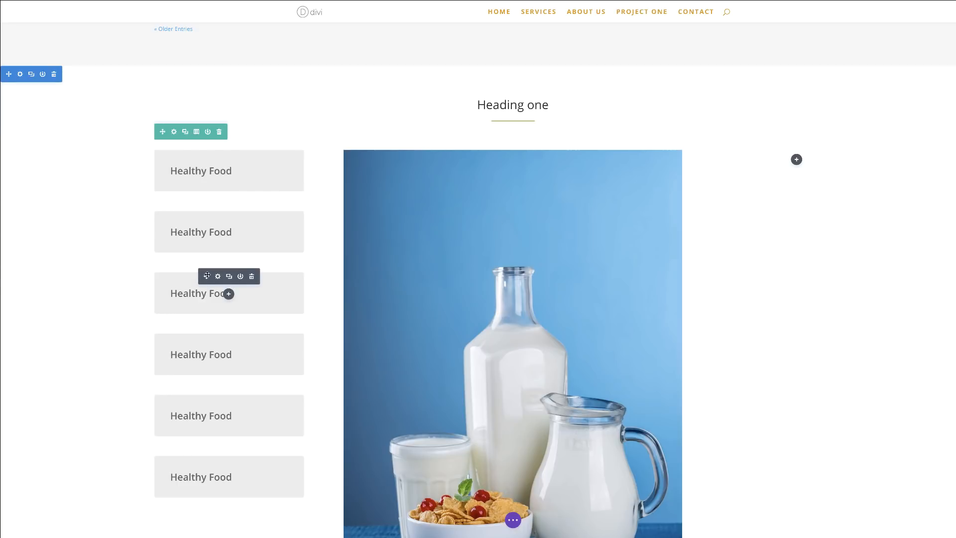
Move three of the six Healthy Food modules into the empty column on the other side of the milk photo
{"action": "mouse_move", "coordinate": [253, 277]}
{"action": "left_mouse_down"}
{"action": "mouse_move", "coordinate": [781, 174]}
{"action": "mouse_move", "coordinate": [769, 187]}
{"action": "left_mouse_up"}
{"action": "mouse_move", "coordinate": [214, 282]}
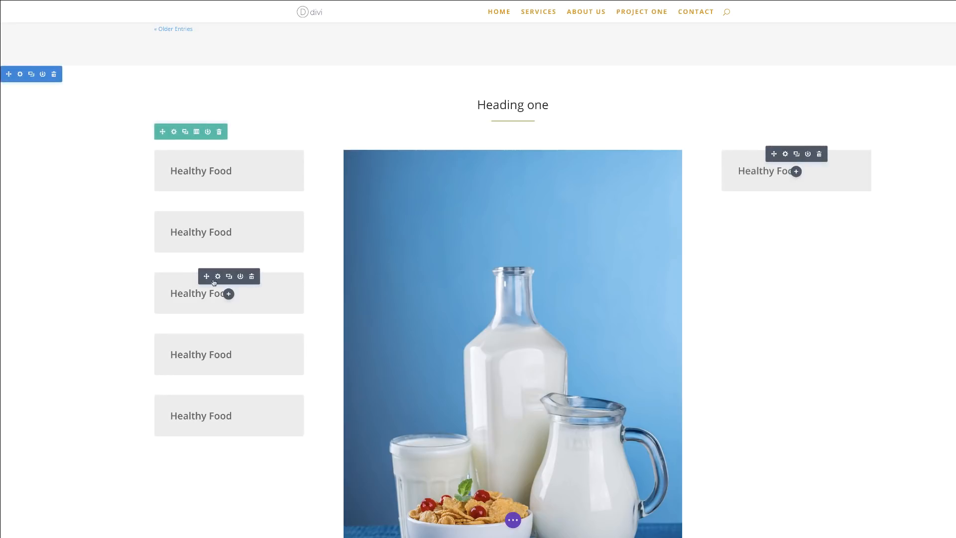
{"action": "mouse_move", "coordinate": [207, 277]}
{"action": "left_mouse_down"}
{"action": "mouse_move", "coordinate": [869, 224]}
{"action": "mouse_move", "coordinate": [822, 219]}
{"action": "left_mouse_up"}
{"action": "mouse_move", "coordinate": [226, 354]}
{"action": "left_click_drag", "start_coordinate": [203, 337], "coordinate": [791, 337]}
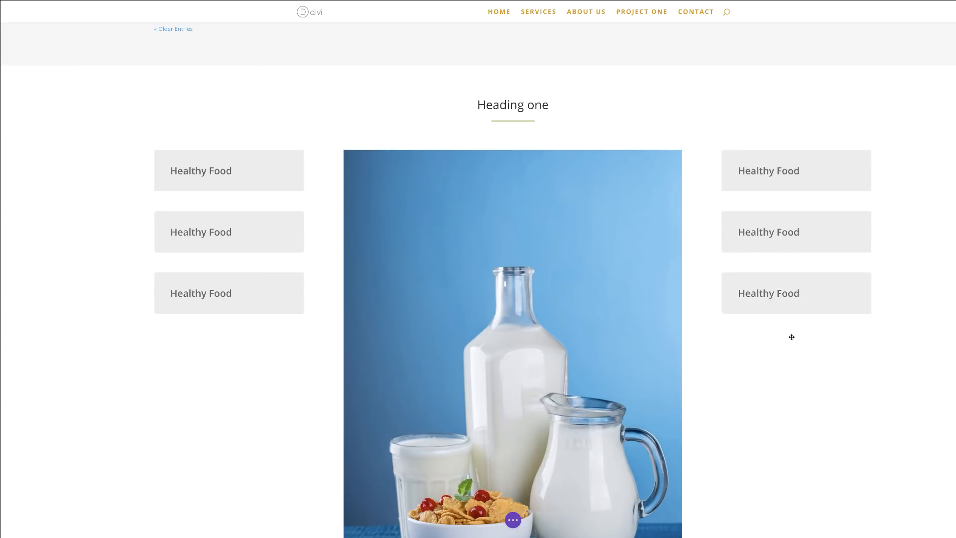
Round all four corners of the milk photo's image module to 4px
{"action": "mouse_move", "coordinate": [523, 214]}
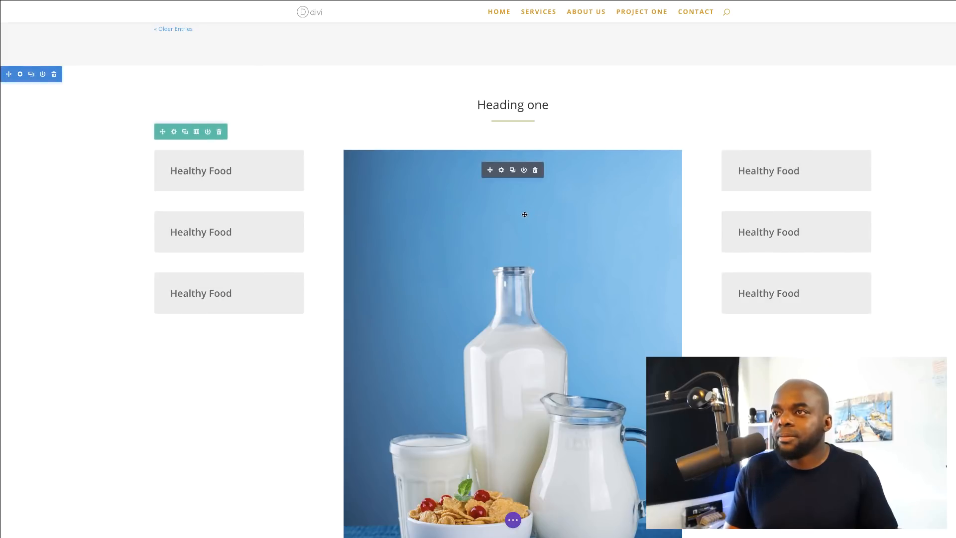
{"action": "scroll", "coordinate": [528, 219], "scroll_direction": "down", "scroll_amount": 2}
{"action": "scroll", "coordinate": [531, 222], "scroll_direction": "down", "scroll_amount": 1}
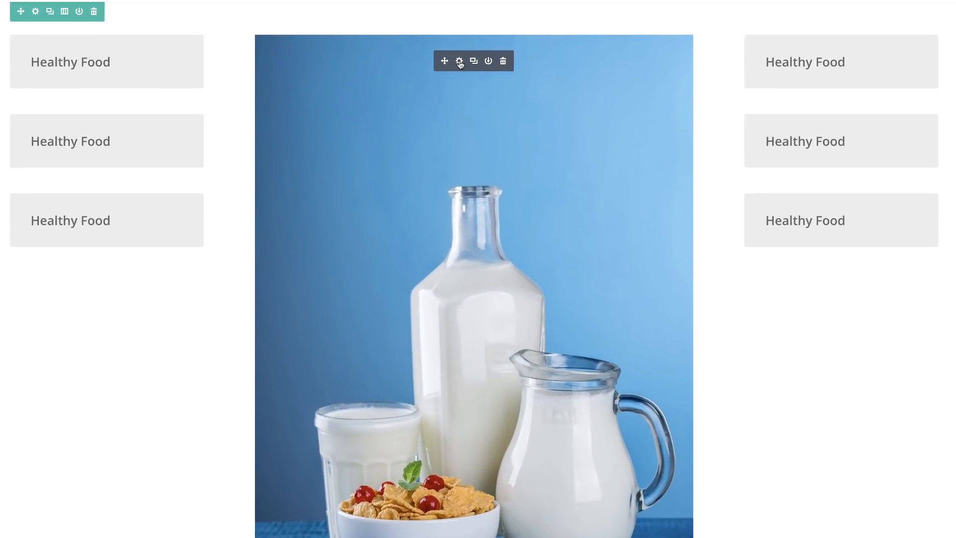
{"action": "left_click", "coordinate": [459, 62]}
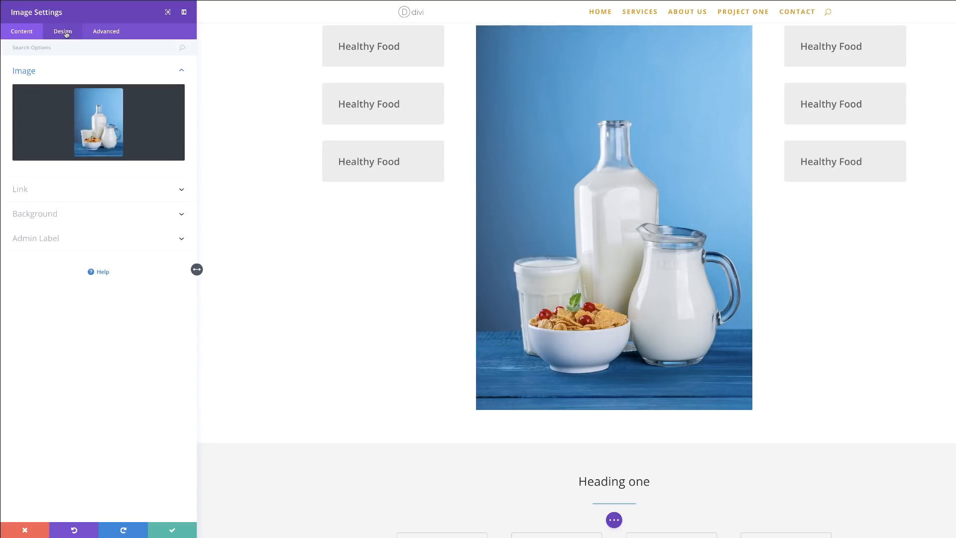
{"action": "left_click", "coordinate": [64, 31]}
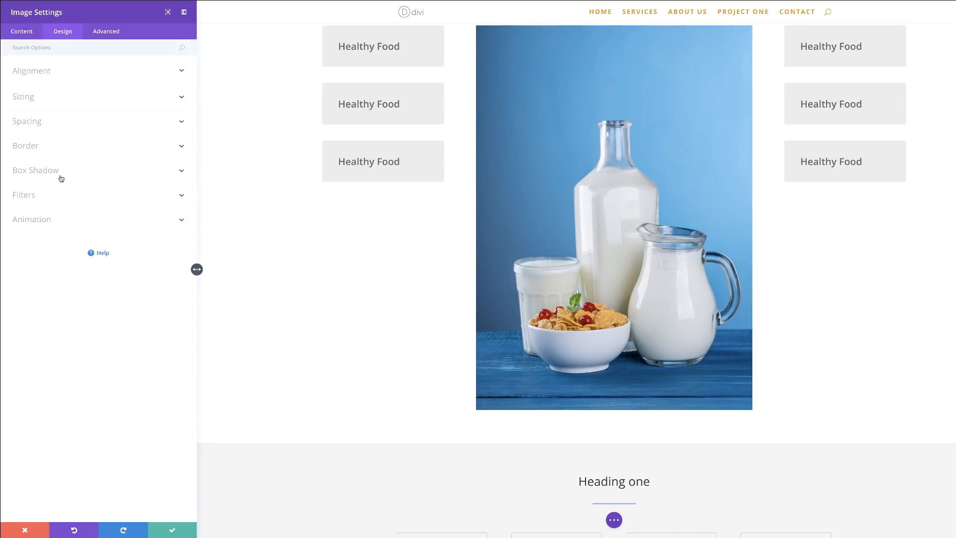
{"action": "left_click", "coordinate": [49, 147]}
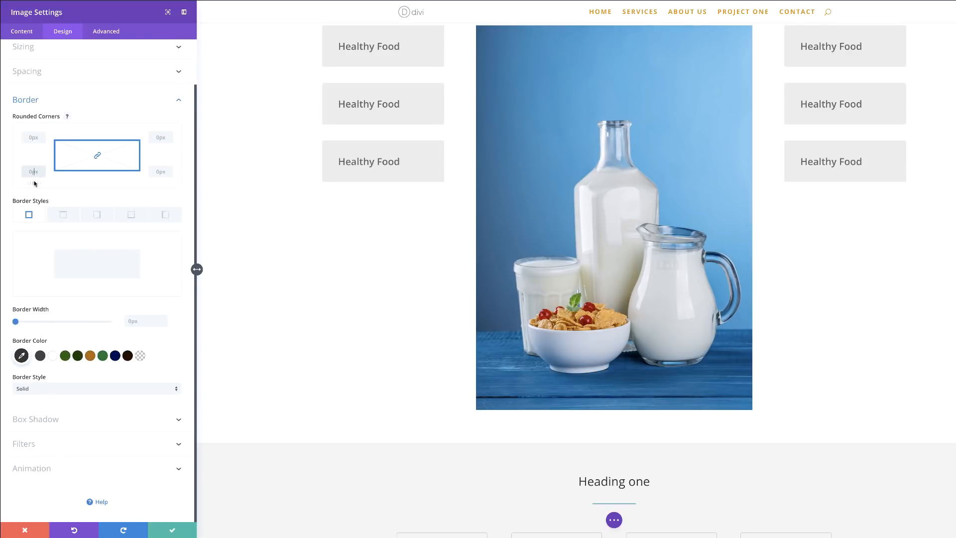
{"action": "type", "text": "4px"}
Reduce the milk photo's width to 80% and align the image module to the centre of its column
{"action": "scroll", "coordinate": [123, 245], "scroll_direction": "up", "scroll_amount": 1}
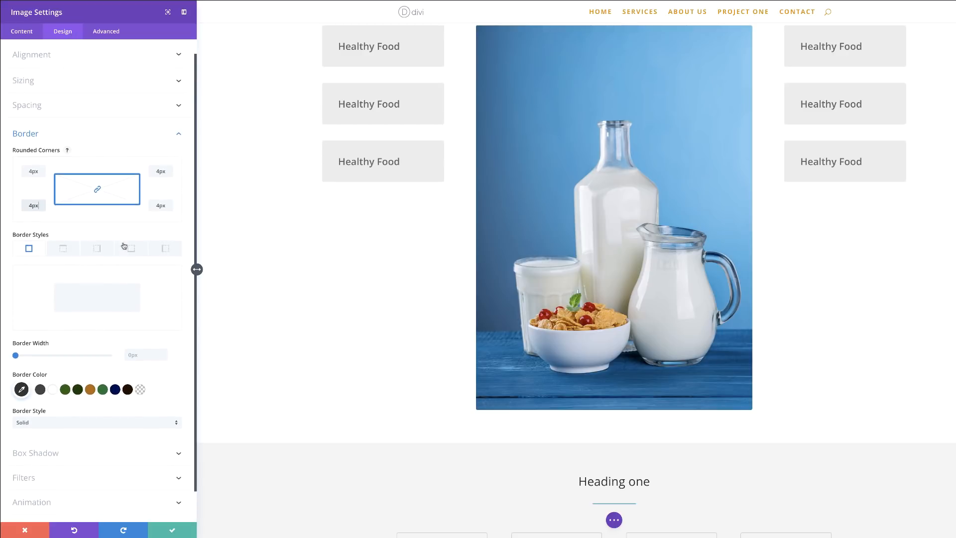
{"action": "left_click", "coordinate": [92, 81]}
{"action": "left_click_drag", "start_coordinate": [102, 159], "coordinate": [90, 162]}
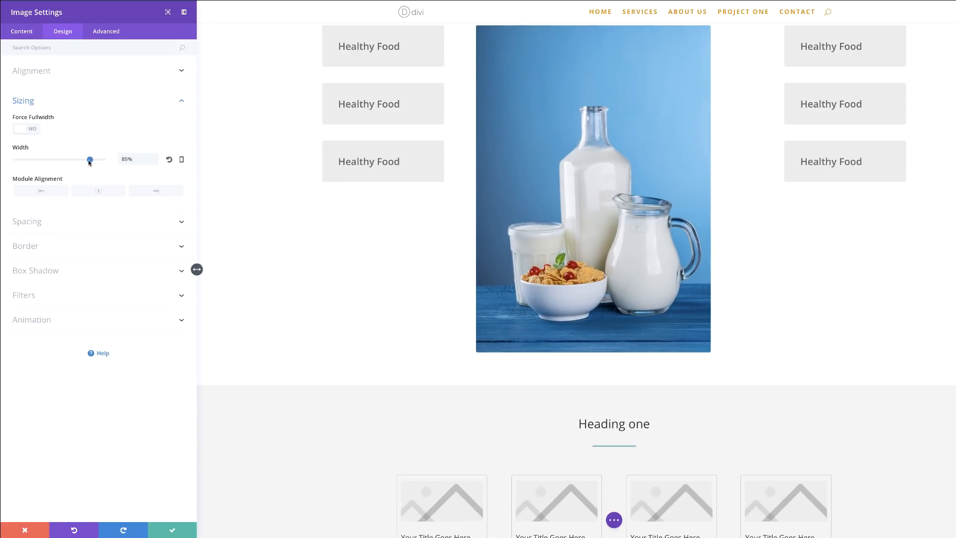
{"action": "left_click", "coordinate": [100, 194]}
{"action": "scroll", "coordinate": [403, 256], "scroll_direction": "up", "scroll_amount": 1}
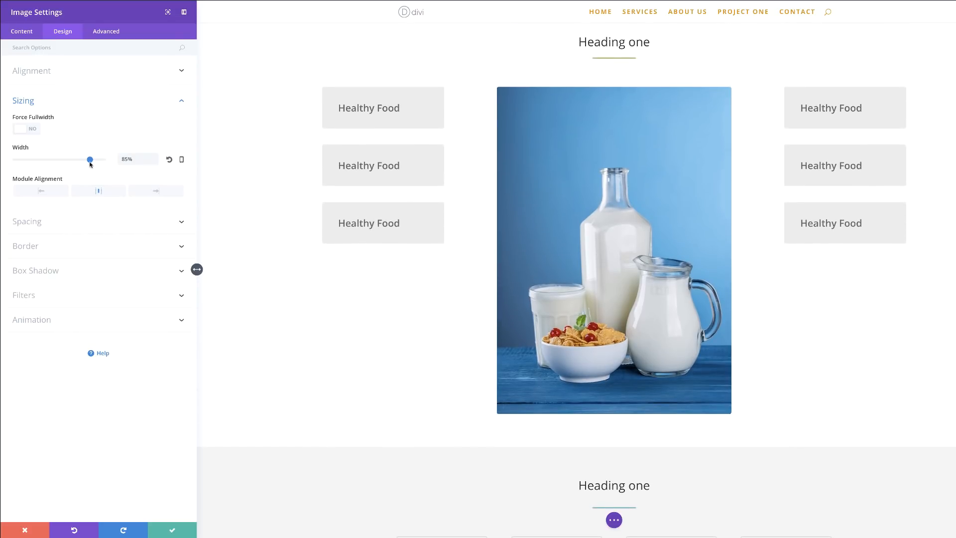
{"action": "left_click_drag", "start_coordinate": [90, 160], "coordinate": [86, 160]}
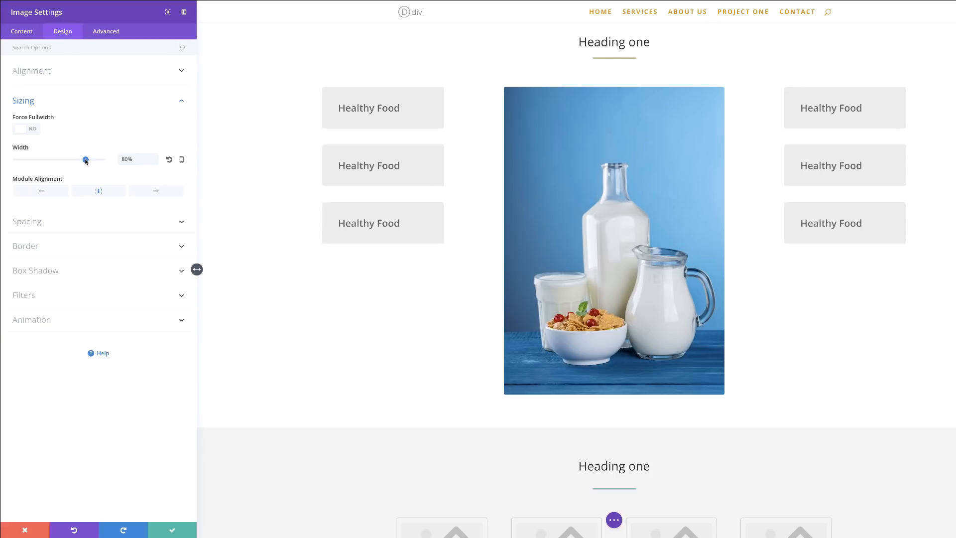
Save the image's settings, then give the three-column row holding it a custom gutter width of 2 and save
{"action": "left_click", "coordinate": [172, 531]}
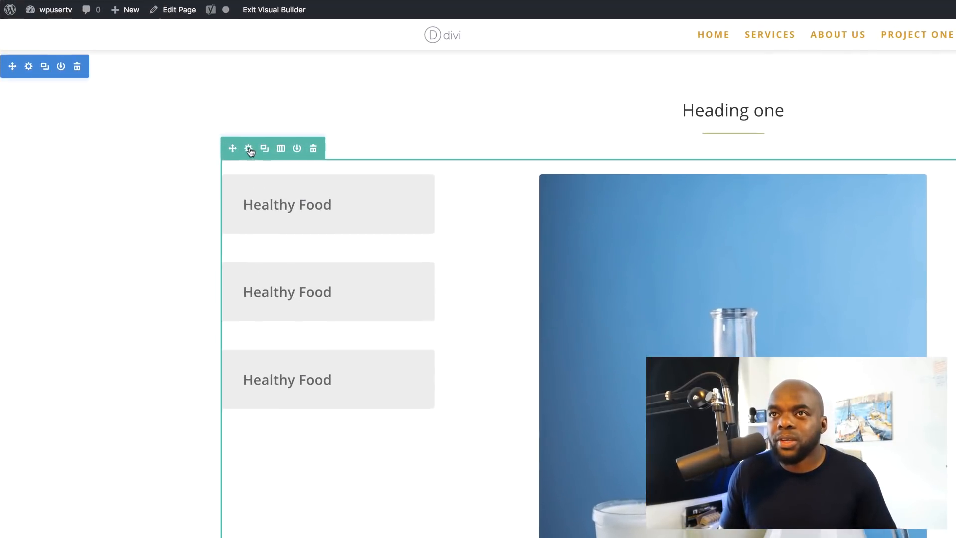
{"action": "left_click", "coordinate": [174, 91]}
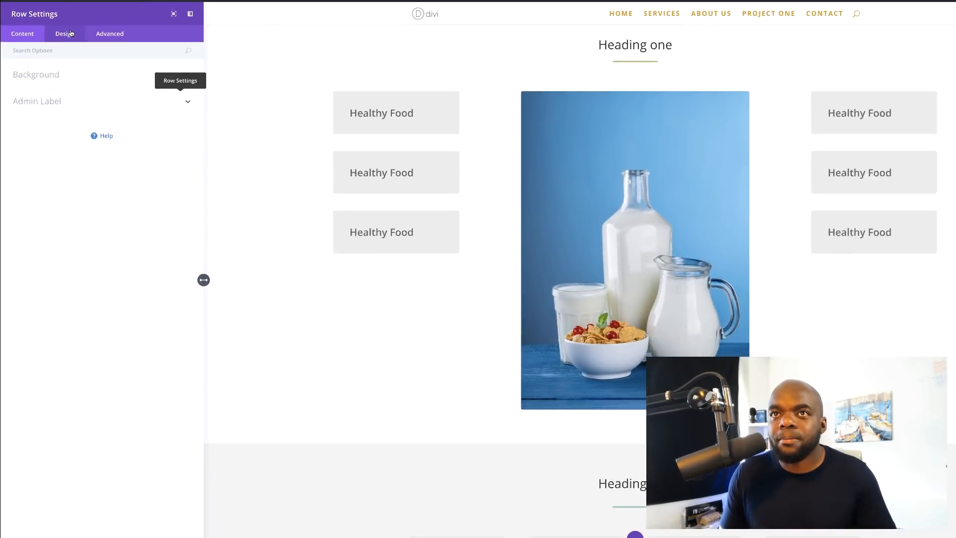
{"action": "left_click", "coordinate": [62, 31]}
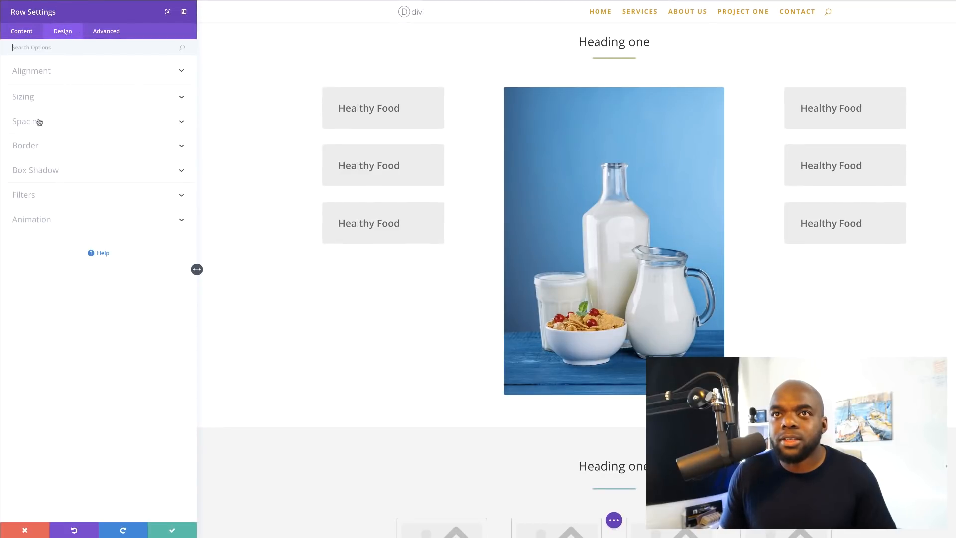
{"action": "left_click", "coordinate": [40, 99]}
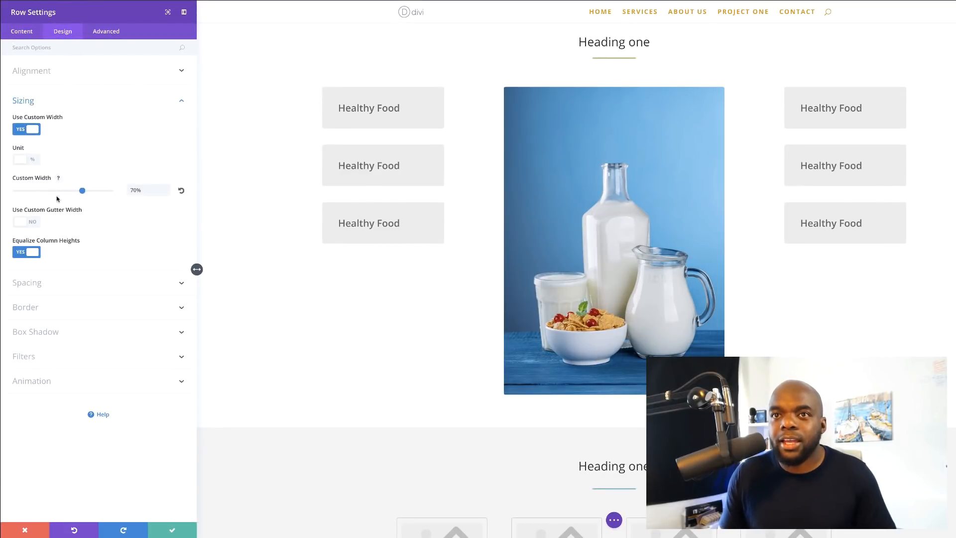
{"action": "left_click", "coordinate": [33, 223]}
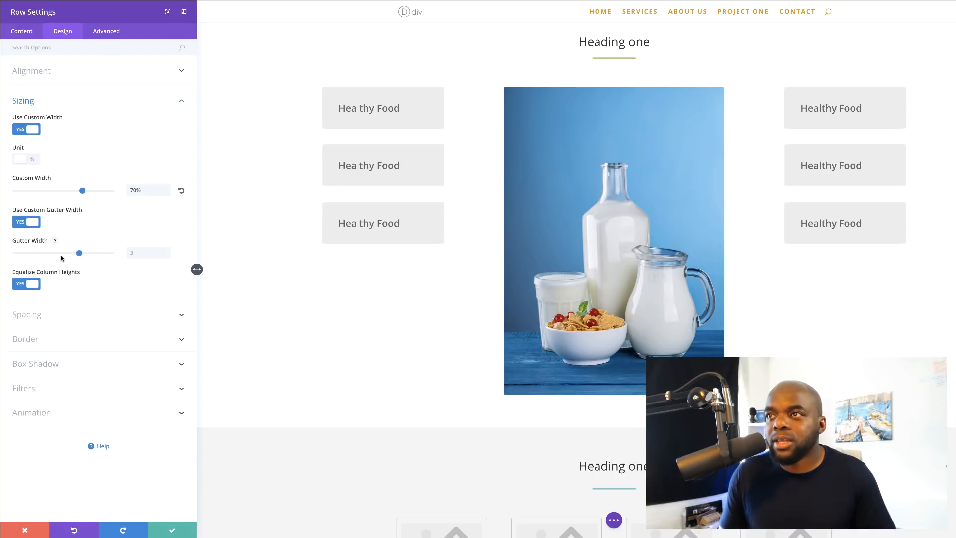
{"action": "left_click", "coordinate": [43, 253]}
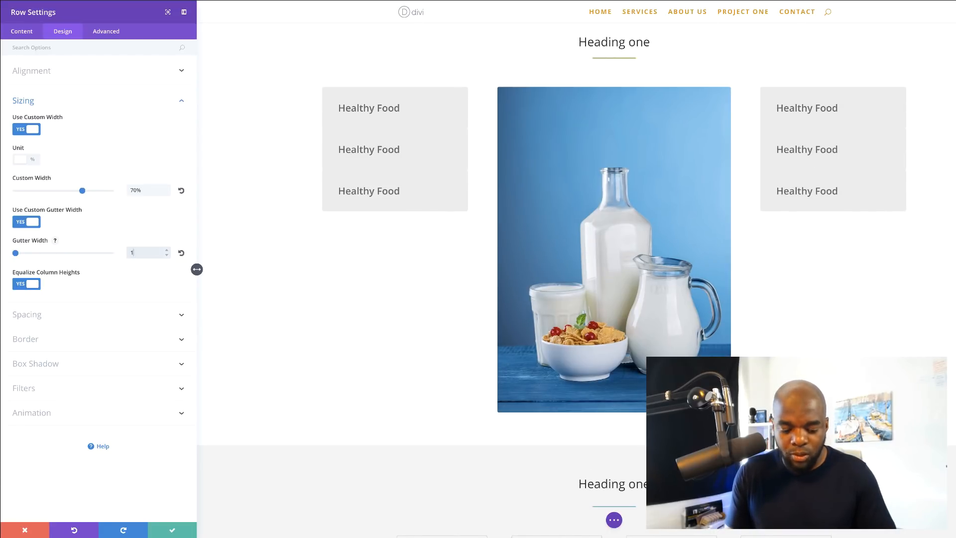
{"action": "key", "text": "BackSpace"}
{"action": "type", "text": "2"}
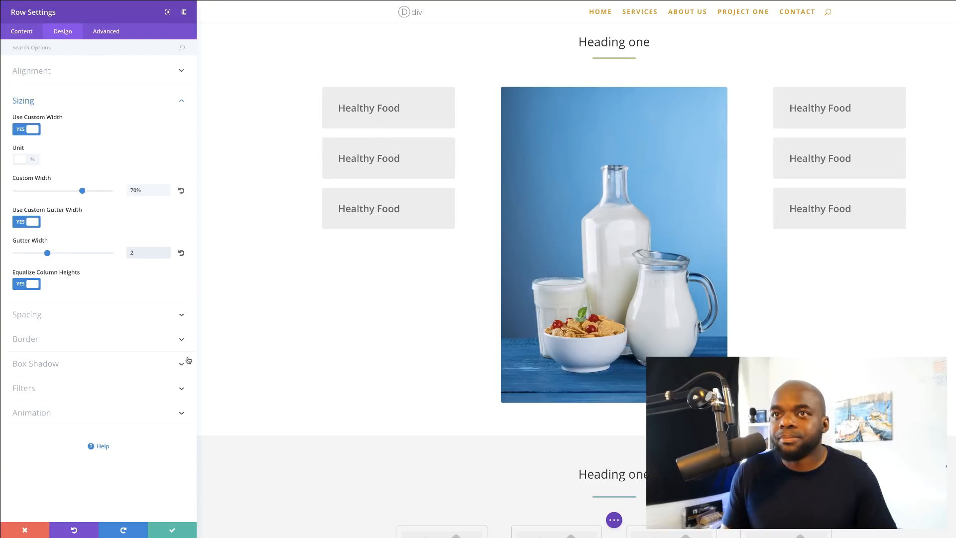
{"action": "left_click", "coordinate": [177, 532]}
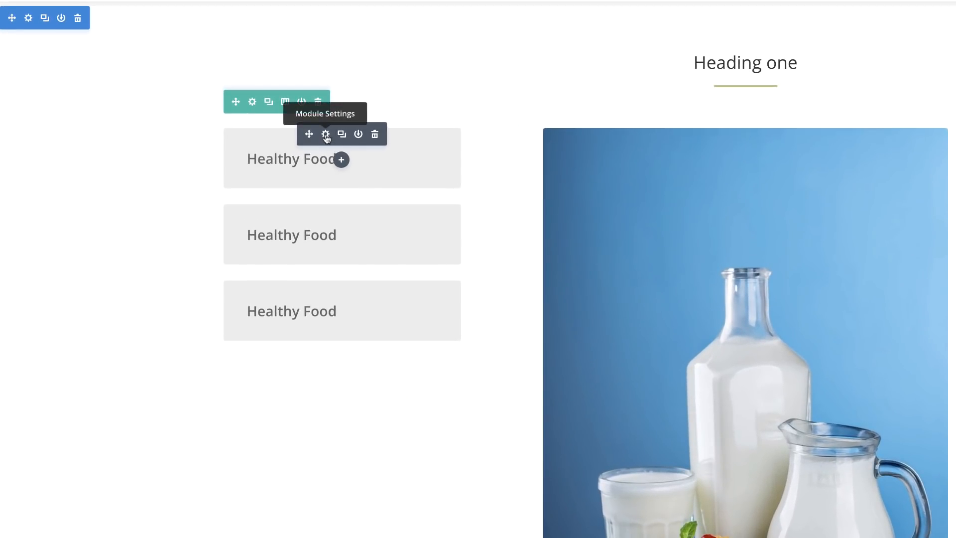
Set a custom top margin of 90px on the first Healthy Food text in the left column and save it
{"action": "left_click", "coordinate": [325, 134]}
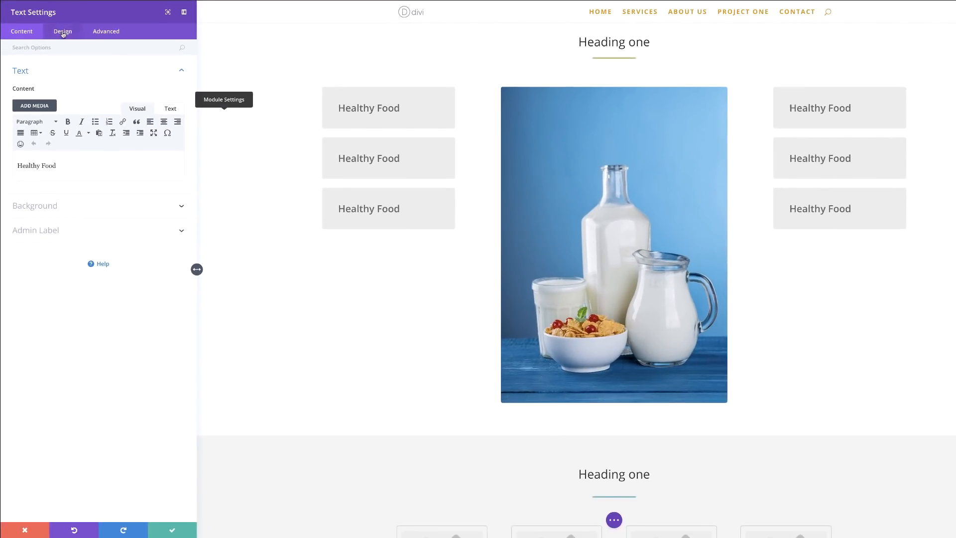
{"action": "left_click", "coordinate": [63, 32]}
{"action": "left_click", "coordinate": [34, 149]}
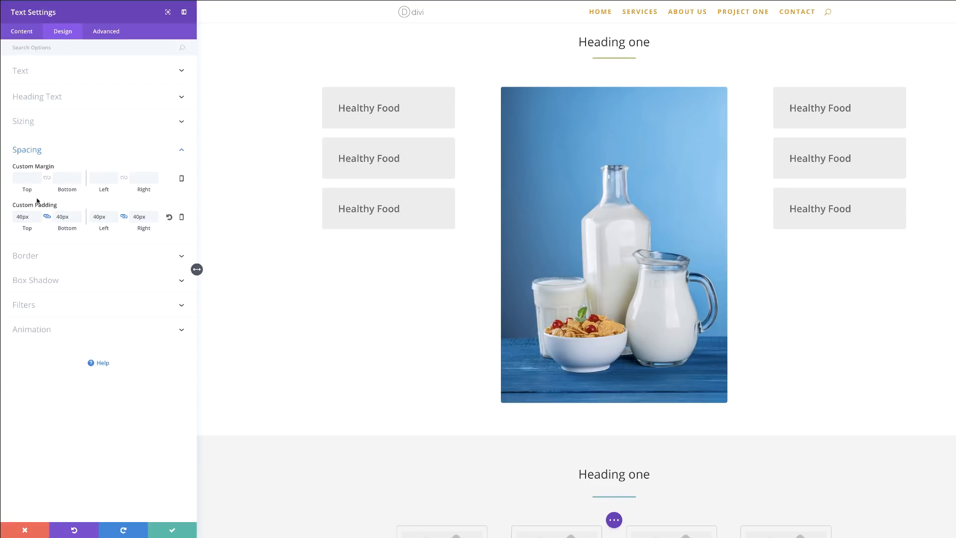
{"action": "left_click_drag", "start_coordinate": [26, 189], "coordinate": [62, 190]}
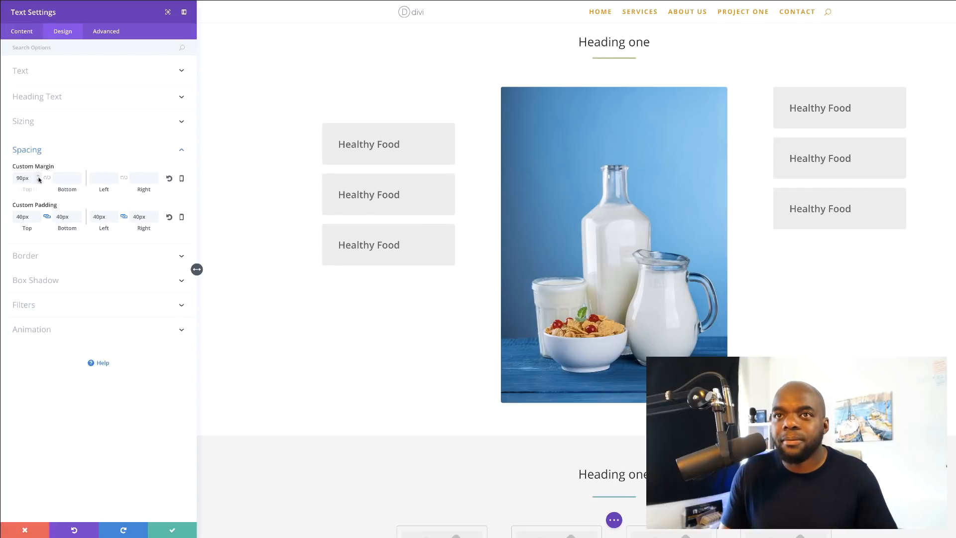
{"action": "left_click", "coordinate": [174, 528]}
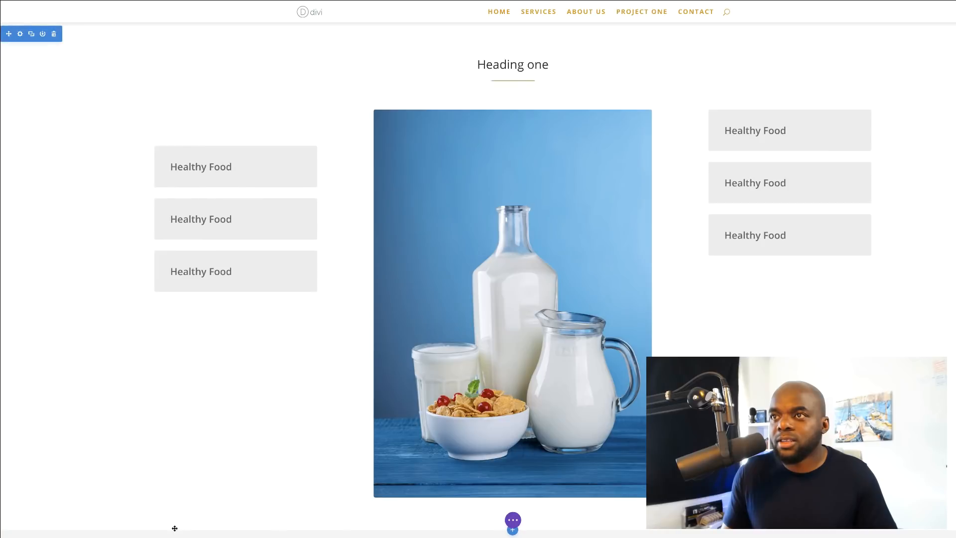
Replace one Healthy Food text in the right column with a copy of the left column's first one, placed first
{"action": "mouse_move", "coordinate": [228, 160]}
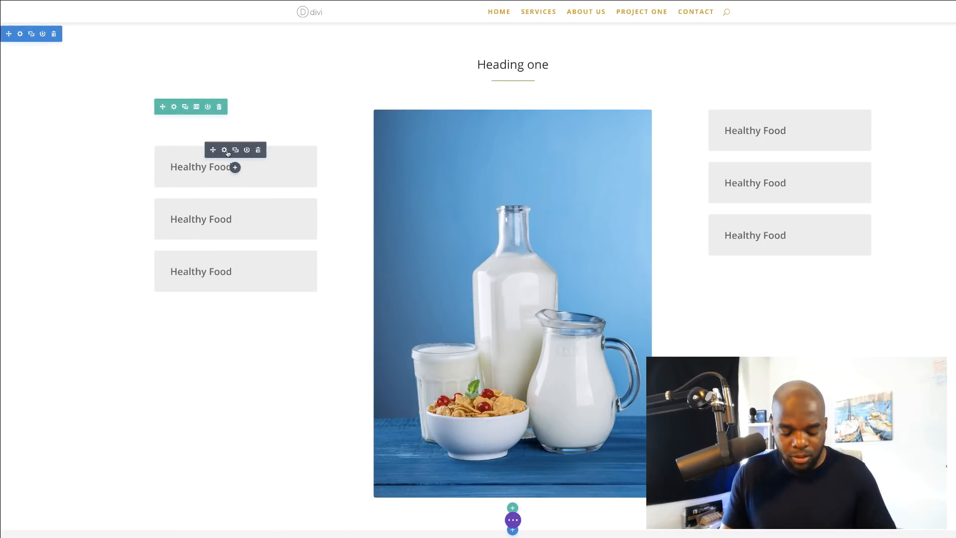
{"action": "mouse_move", "coordinate": [788, 129]}
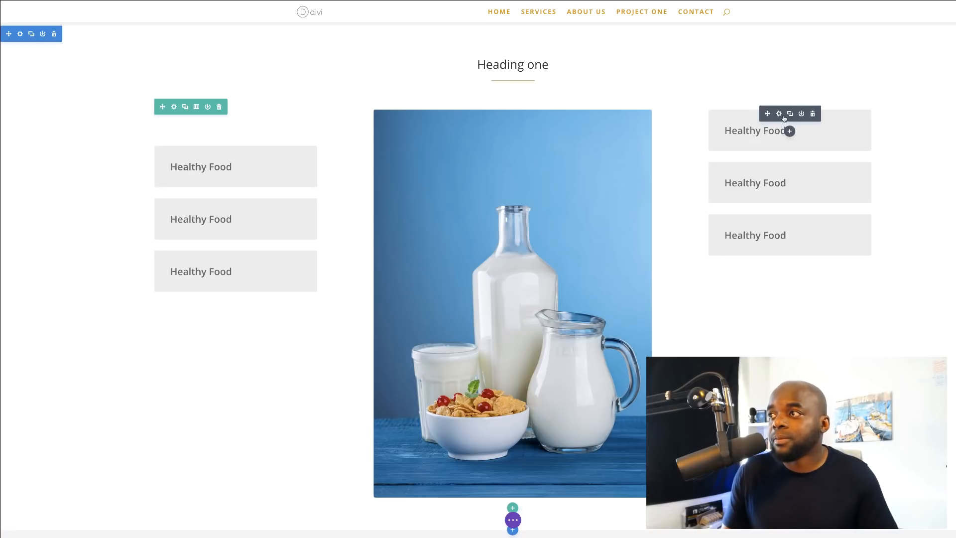
{"action": "left_click", "coordinate": [812, 114]}
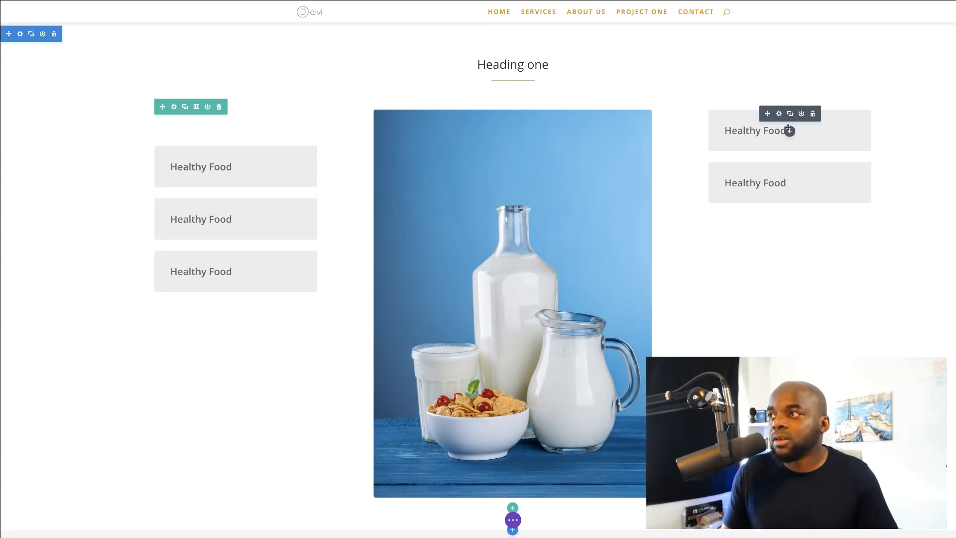
{"action": "key", "text": "ctrl+v"}
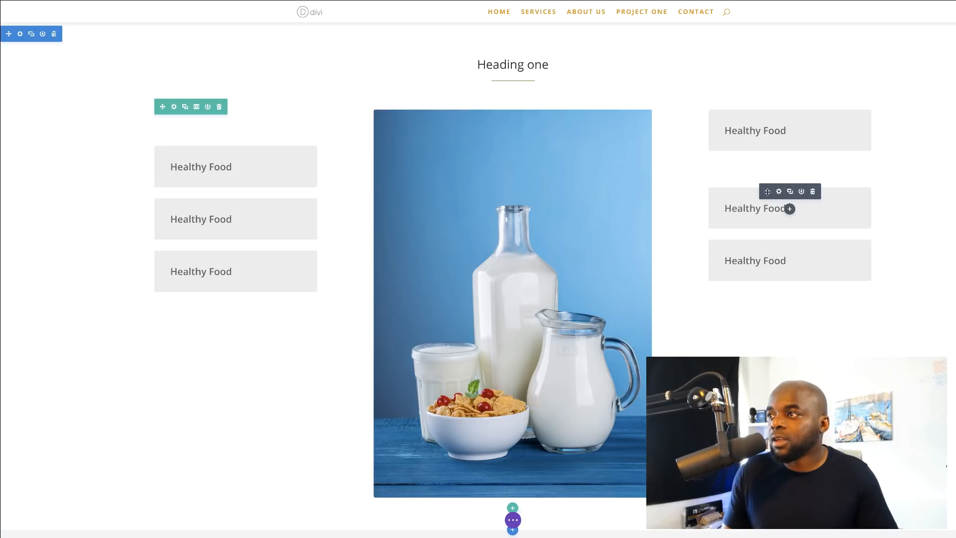
{"action": "mouse_move", "coordinate": [767, 192]}
{"action": "left_mouse_down"}
{"action": "mouse_move", "coordinate": [763, 81]}
{"action": "mouse_move", "coordinate": [765, 117]}
{"action": "left_mouse_up"}
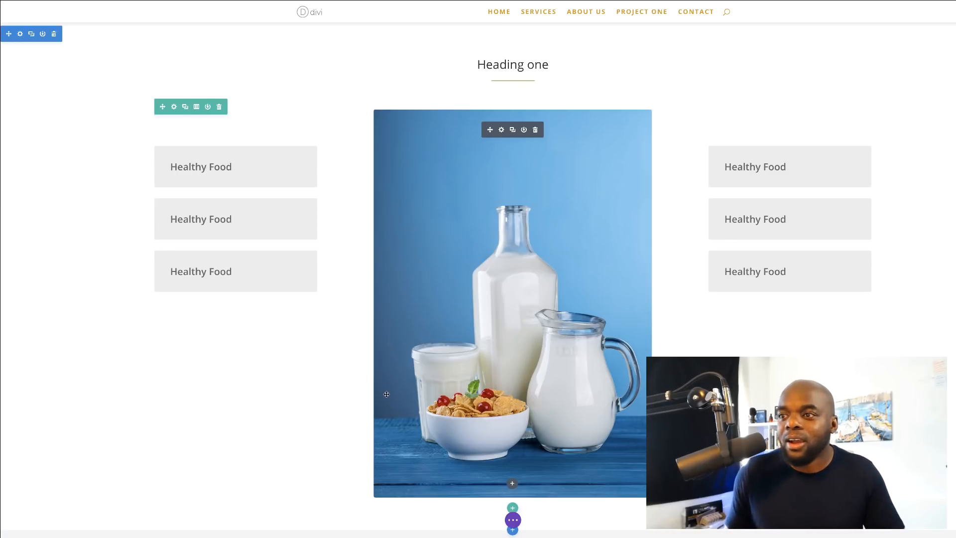
Enable a custom width for the row of four image blurbs, using percent as the unit
{"action": "scroll", "coordinate": [387, 394], "scroll_direction": "down", "scroll_amount": 6}
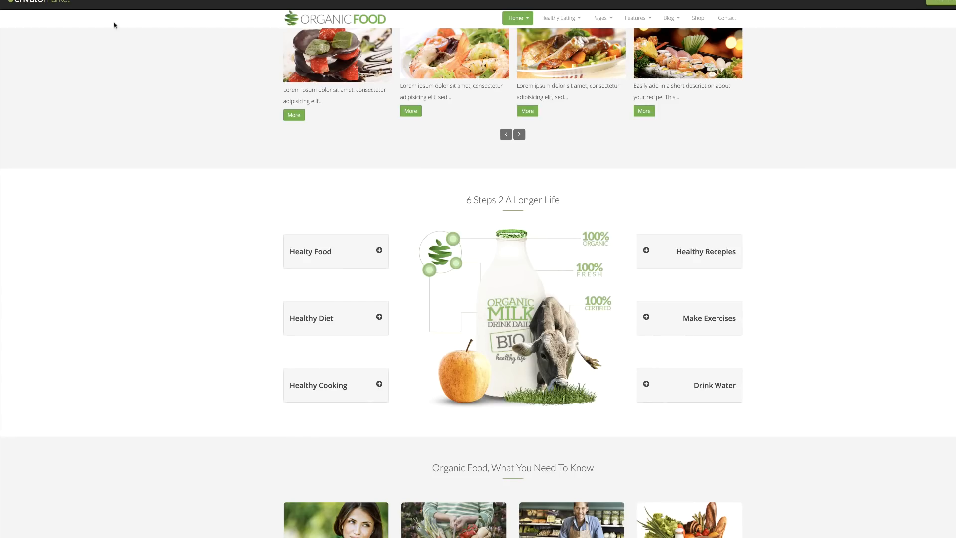
{"action": "scroll", "coordinate": [278, 305], "scroll_direction": "down", "scroll_amount": 5}
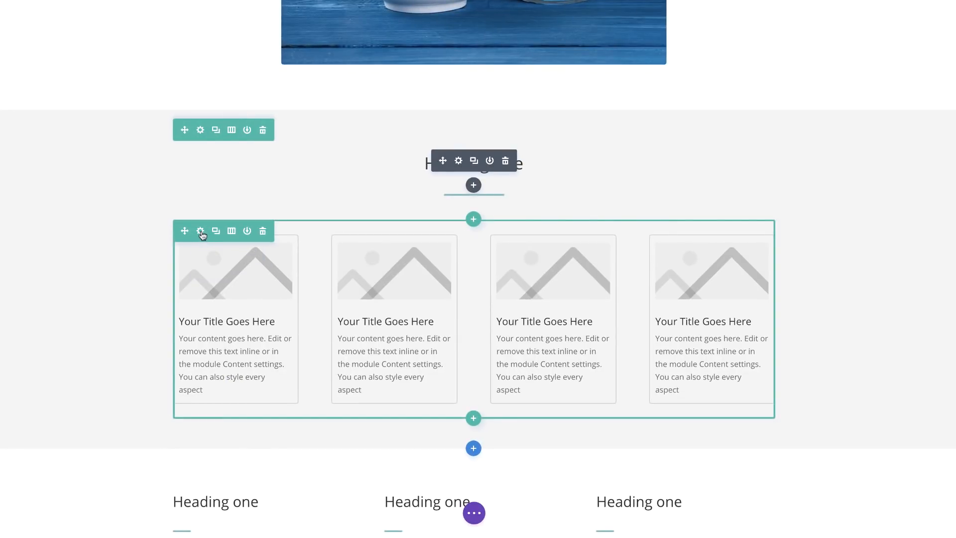
{"action": "left_click", "coordinate": [200, 232]}
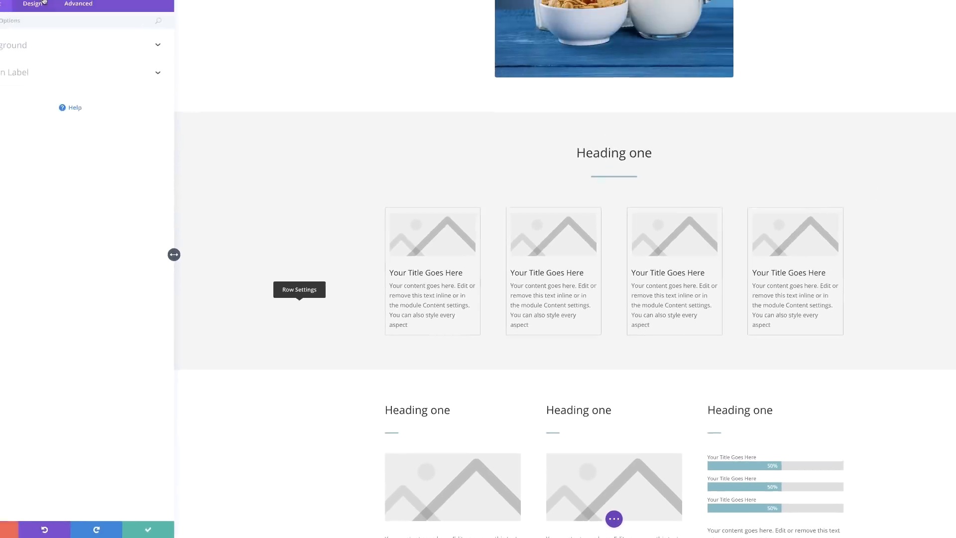
{"action": "left_click", "coordinate": [44, 3]}
{"action": "left_click", "coordinate": [12, 77]}
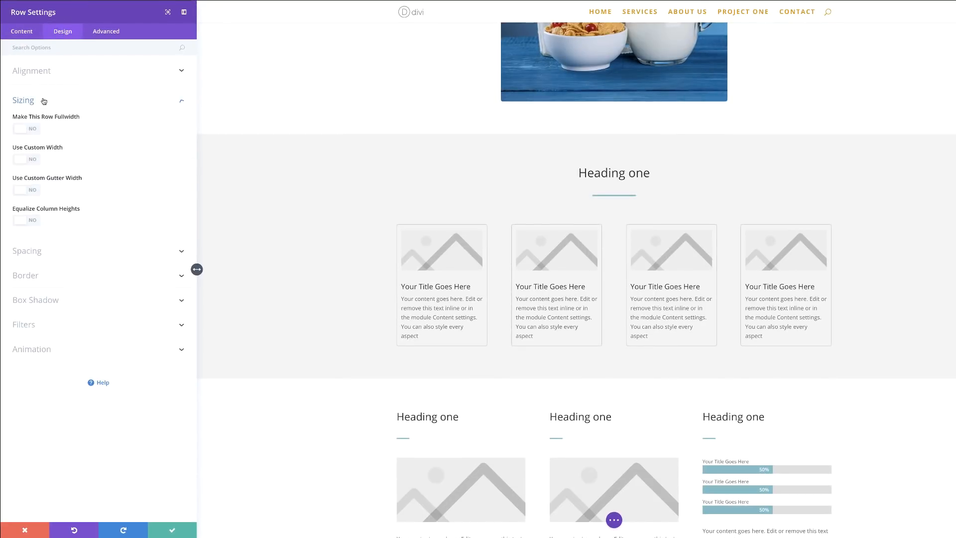
{"action": "left_click", "coordinate": [32, 161]}
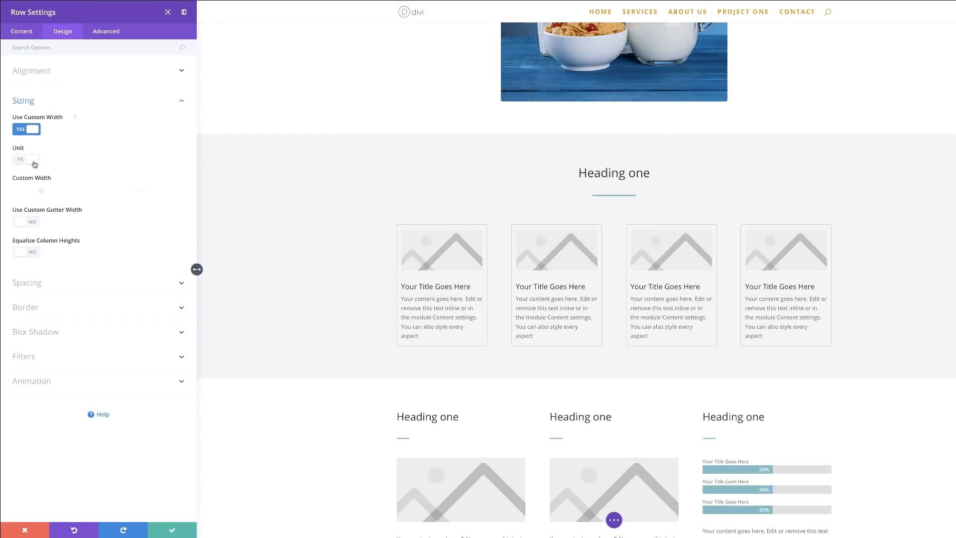
{"action": "left_click", "coordinate": [20, 159]}
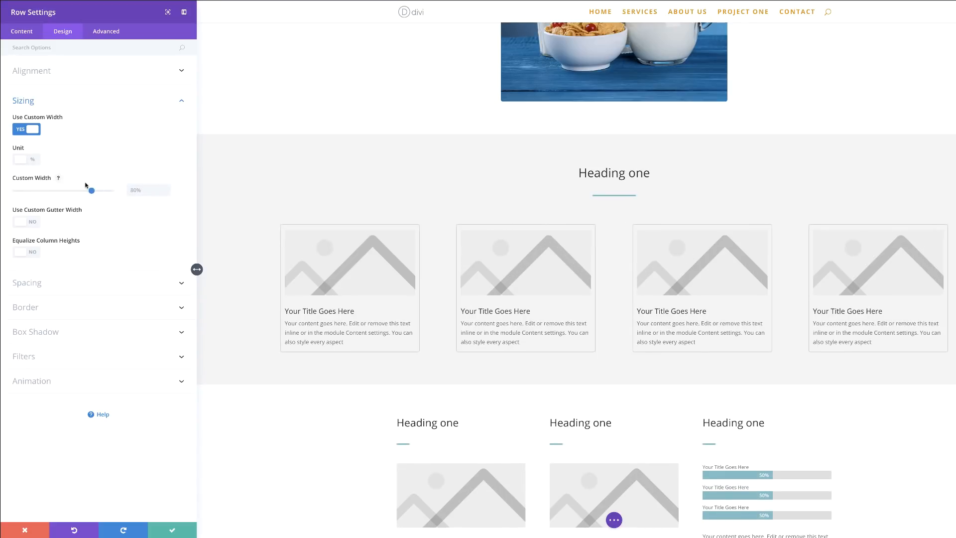
Give the four-blurb row a custom gutter width of 2 and save the row settings
{"action": "left_click", "coordinate": [32, 223]}
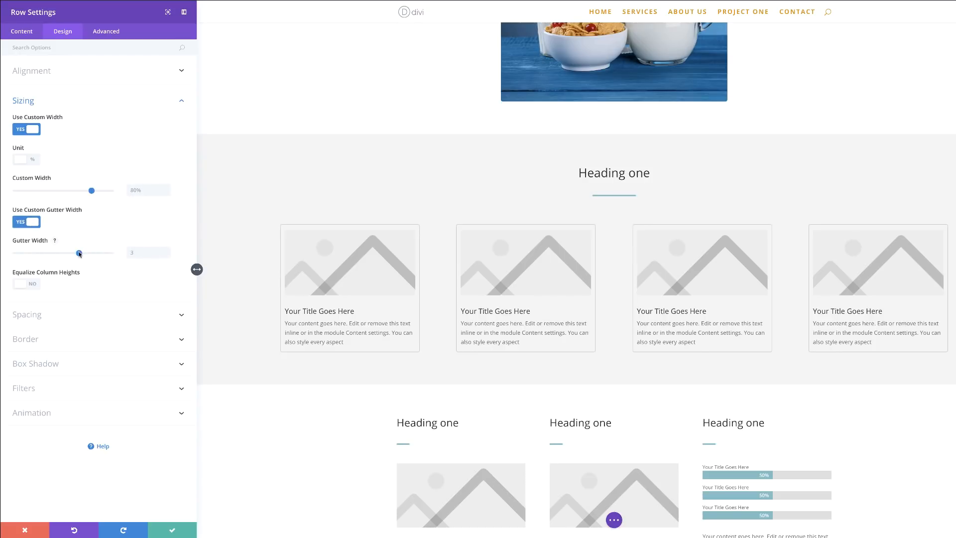
{"action": "left_click", "coordinate": [136, 253]}
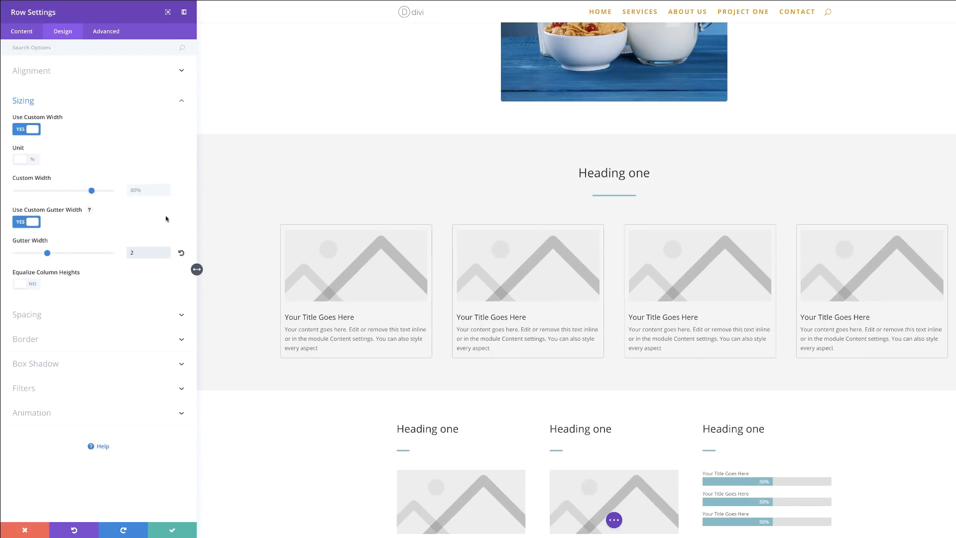
{"action": "left_click", "coordinate": [173, 532]}
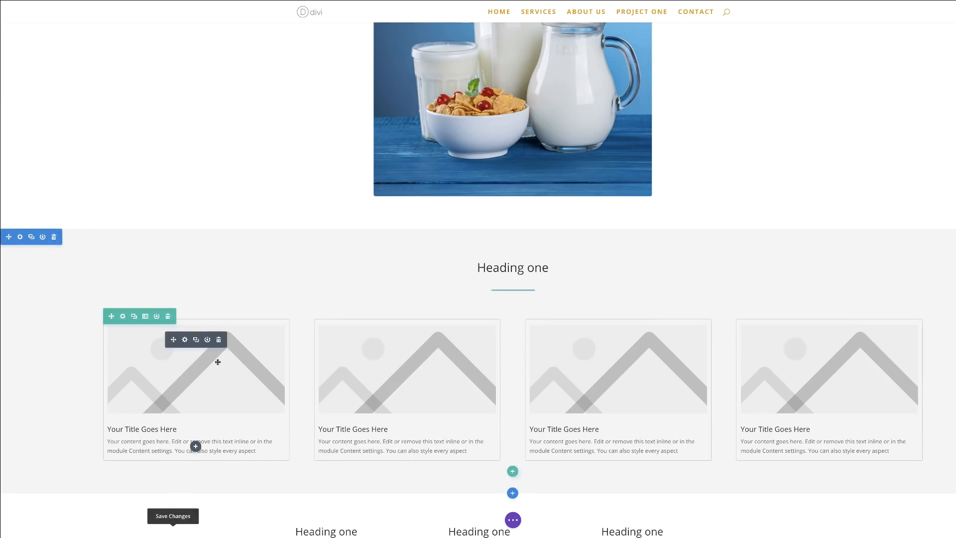
Replace the first blurb's placeholder image with the grazing cow photo from the media library and save
{"action": "scroll", "coordinate": [217, 361], "scroll_direction": "down", "scroll_amount": 4}
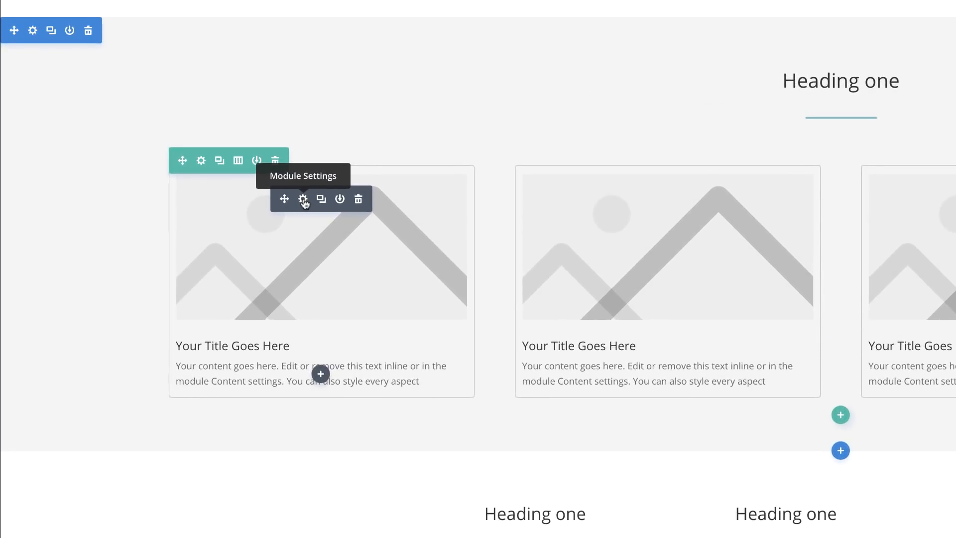
{"action": "left_click", "coordinate": [303, 199]}
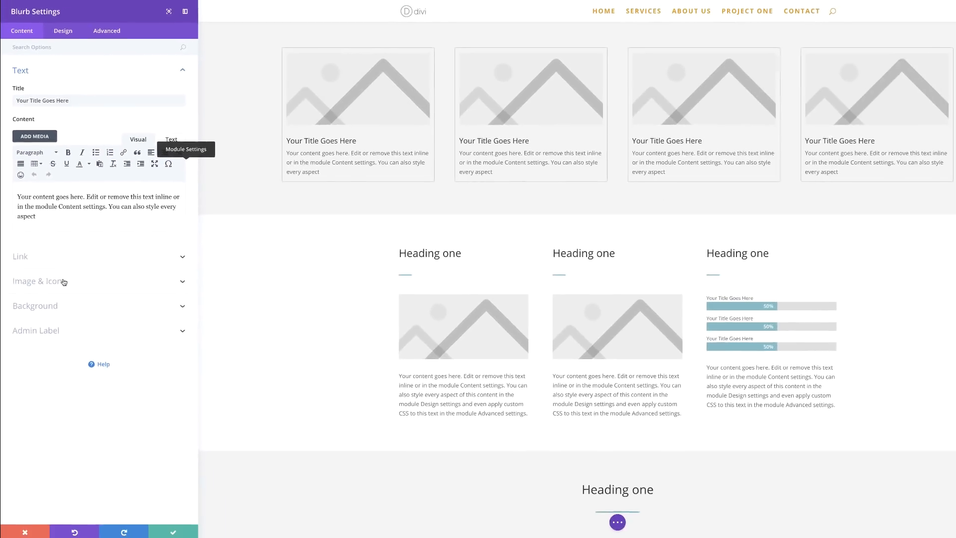
{"action": "left_click", "coordinate": [58, 281]}
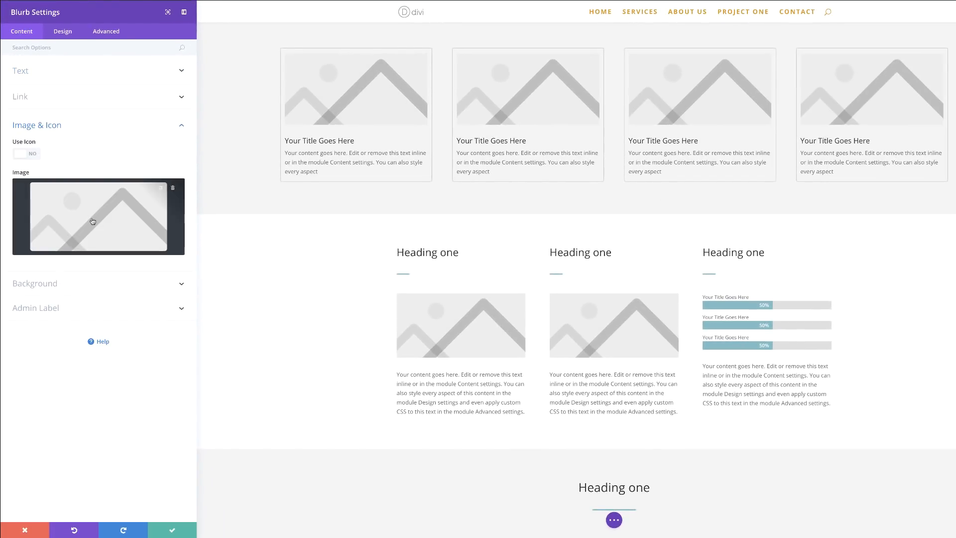
{"action": "left_click", "coordinate": [109, 213]}
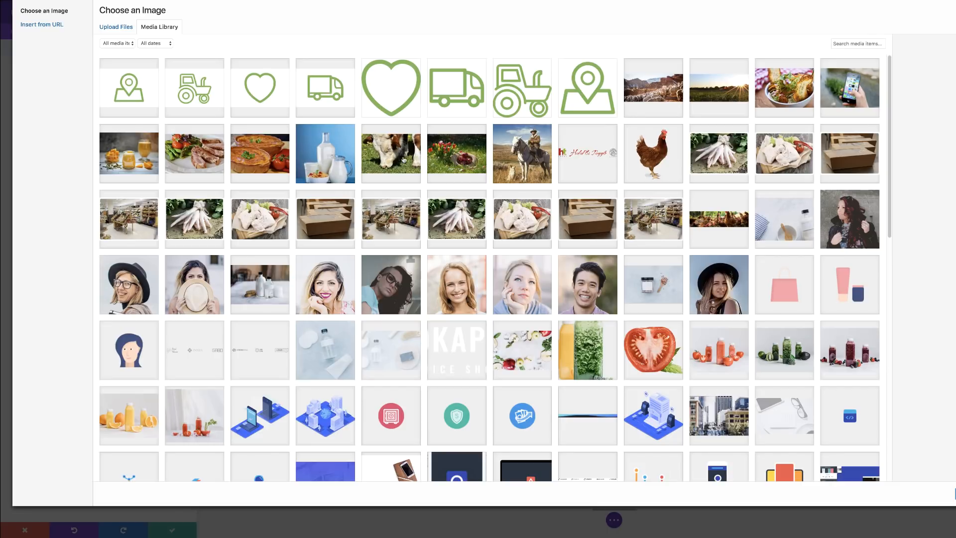
{"action": "left_click", "coordinate": [403, 160]}
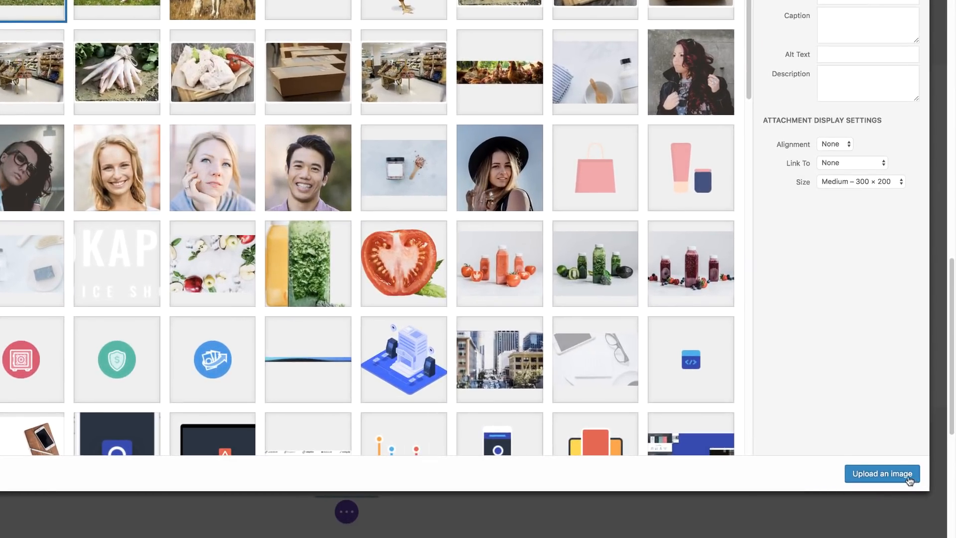
{"action": "left_click", "coordinate": [908, 476]}
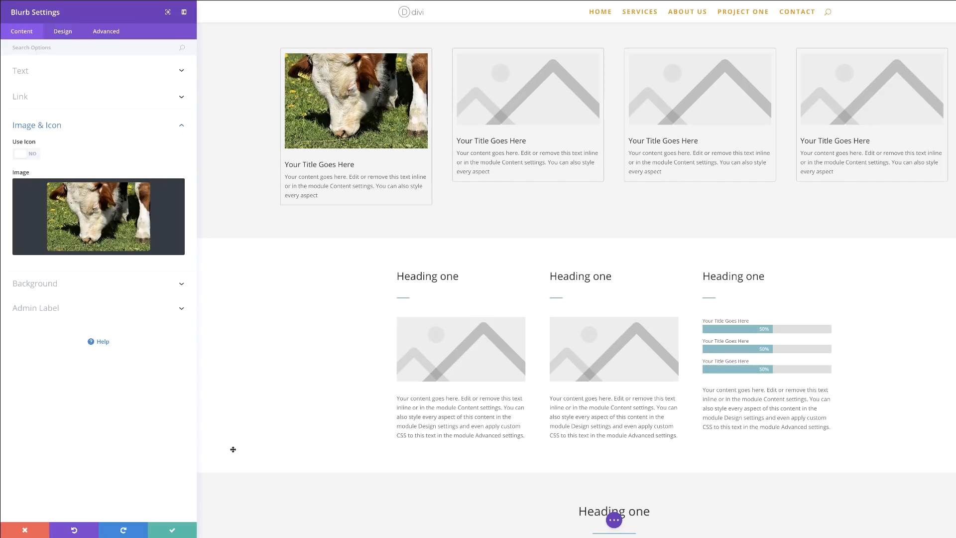
{"action": "left_click", "coordinate": [172, 531]}
Replace the remaining three blurbs' placeholder images with the tulips, salad bowl and baked pies photos from the media library and save
{"action": "mouse_move", "coordinate": [364, 202]}
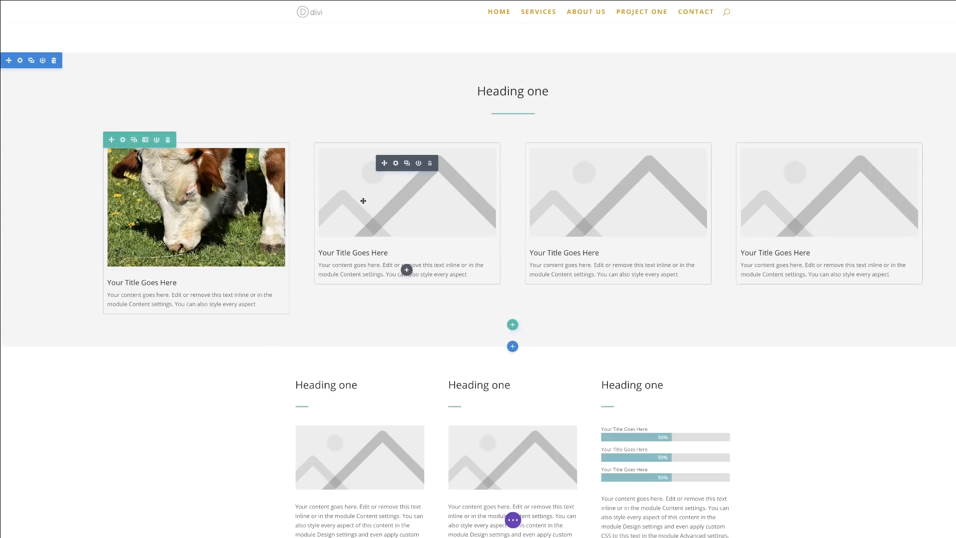
{"action": "left_click", "coordinate": [396, 164]}
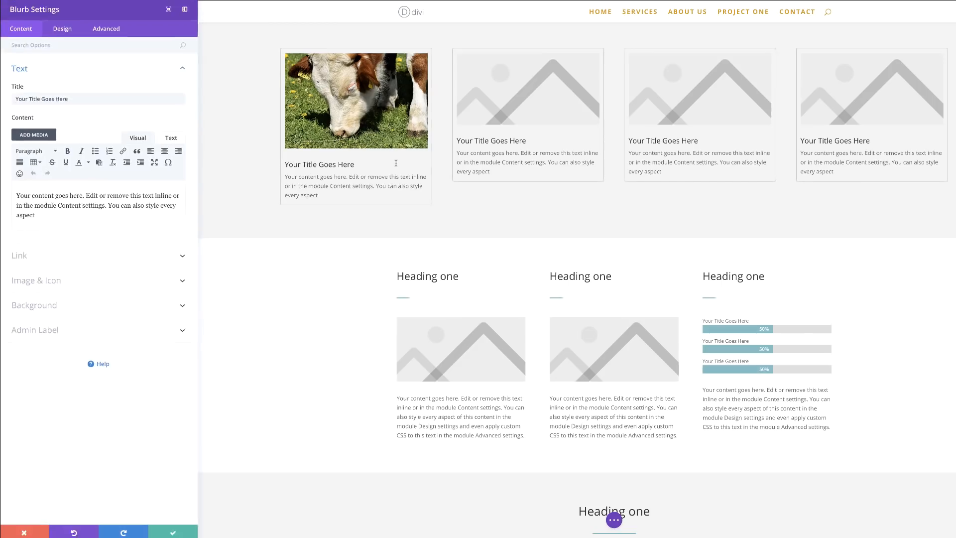
{"action": "left_click", "coordinate": [50, 280]}
{"action": "left_click", "coordinate": [89, 217]}
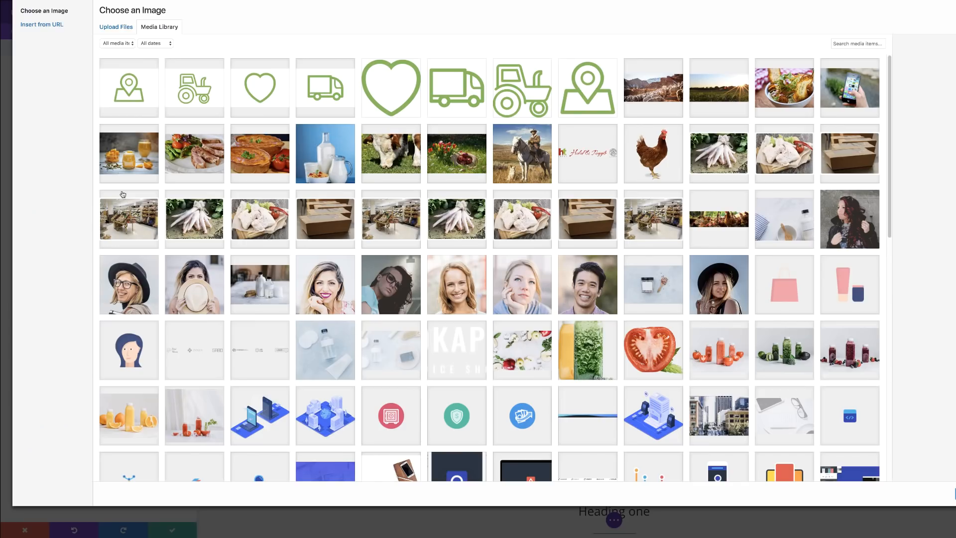
{"action": "left_click", "coordinate": [454, 161]}
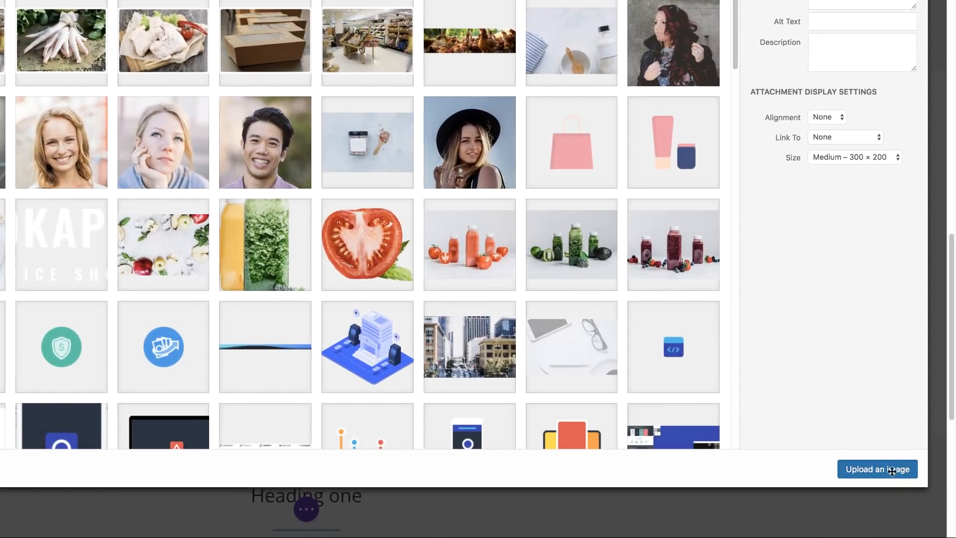
{"action": "left_click", "coordinate": [891, 470]}
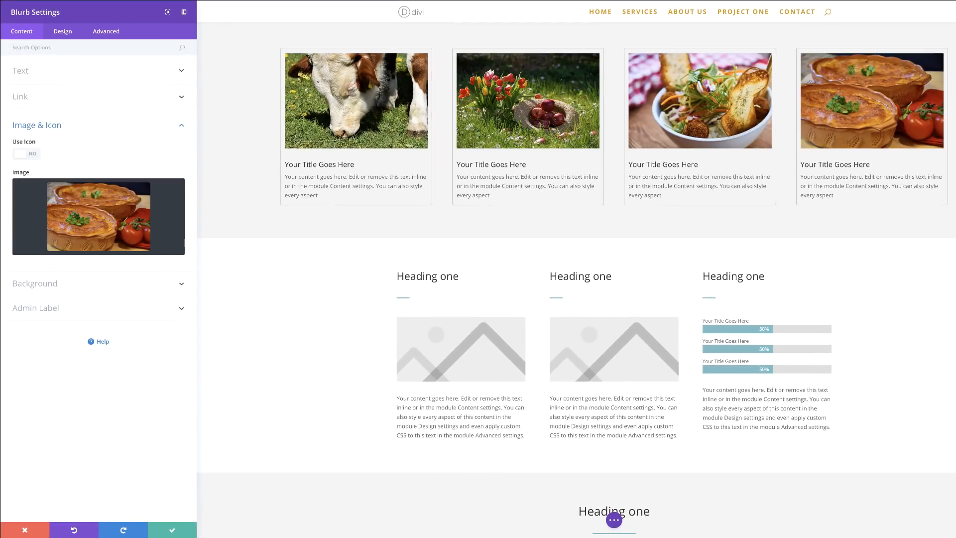
{"action": "left_click", "coordinate": [174, 531]}
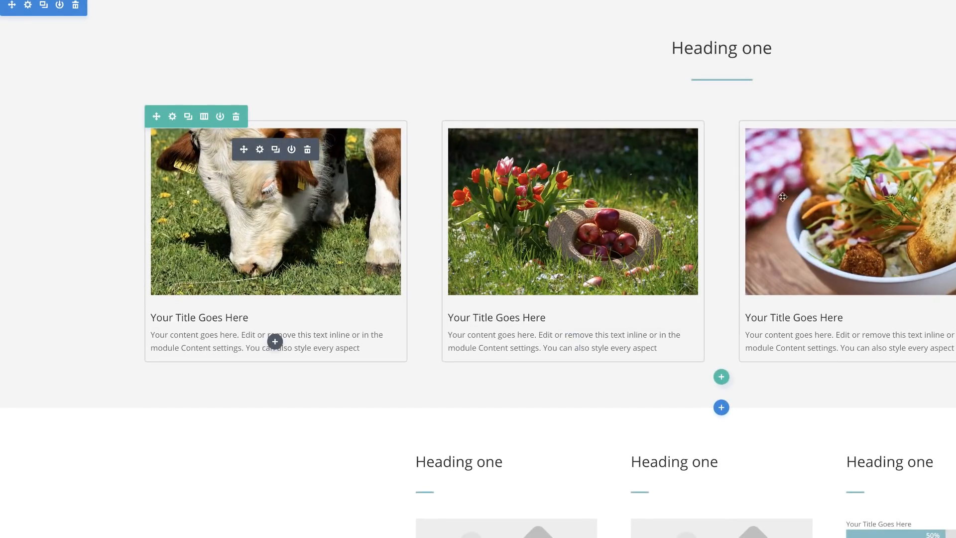
Set the four-blurb row's custom width to 70% and save the row settings
{"action": "left_click", "coordinate": [172, 116]}
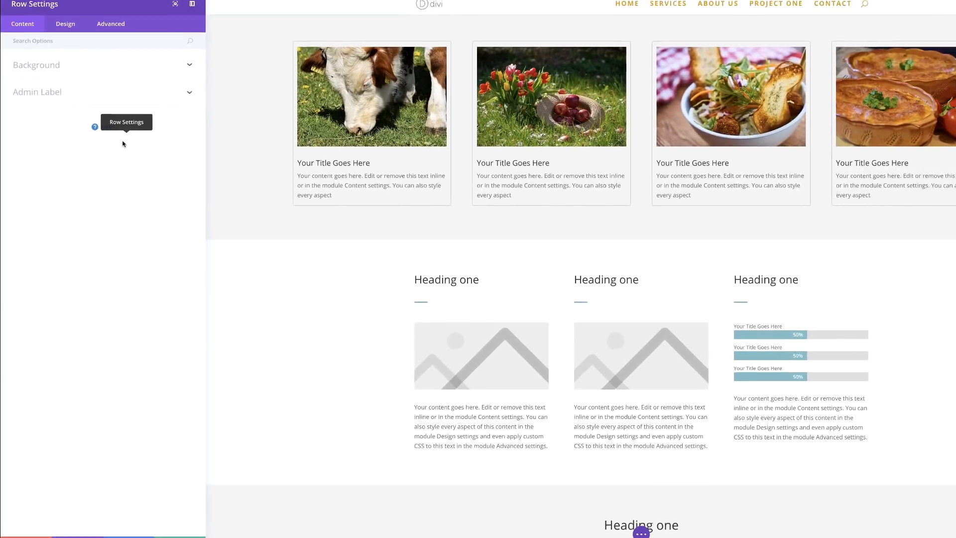
{"action": "left_click", "coordinate": [63, 32]}
{"action": "left_click", "coordinate": [48, 103]}
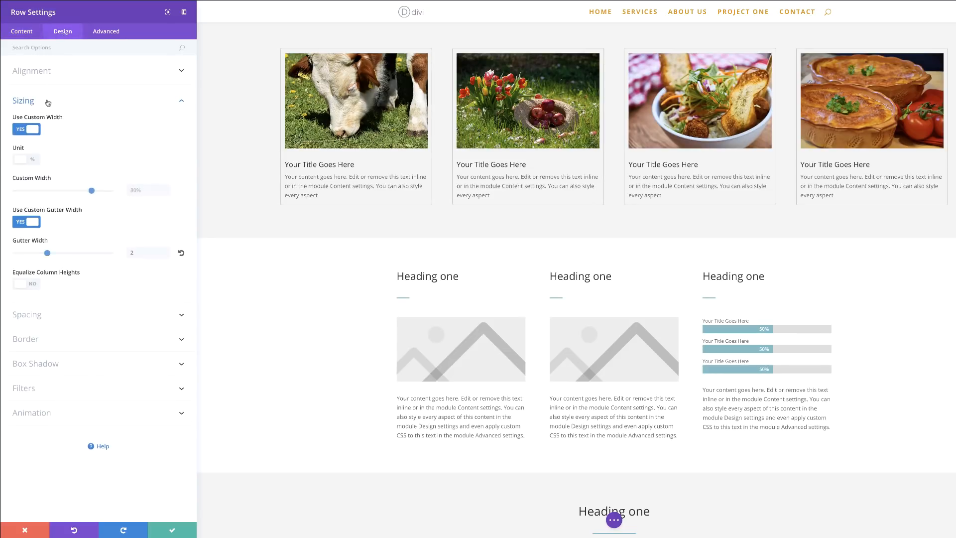
{"action": "left_click_drag", "start_coordinate": [91, 191], "coordinate": [83, 193]}
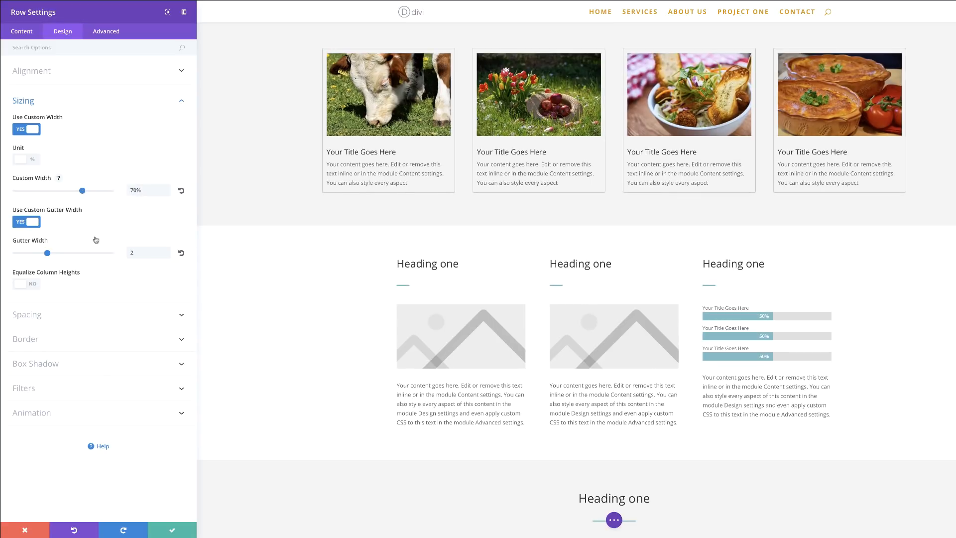
{"action": "left_click", "coordinate": [172, 530]}
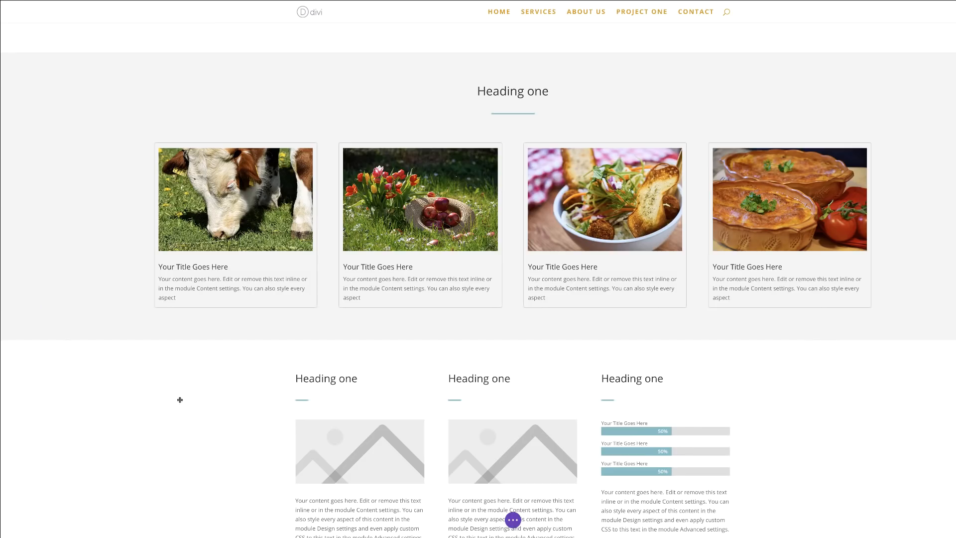
{"action": "scroll", "coordinate": [71, 227], "scroll_direction": "up", "scroll_amount": 5}
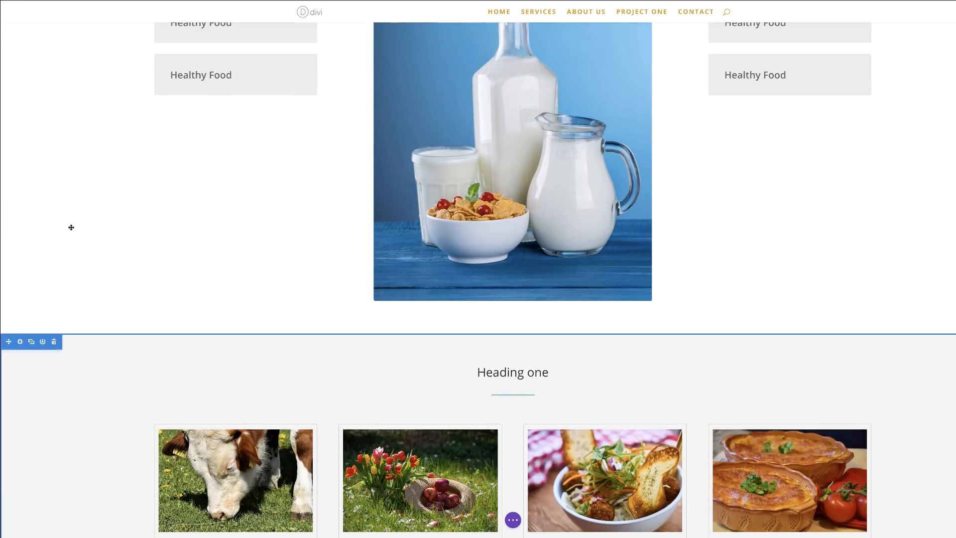
{"action": "scroll", "coordinate": [70, 228], "scroll_direction": "down", "scroll_amount": 3}
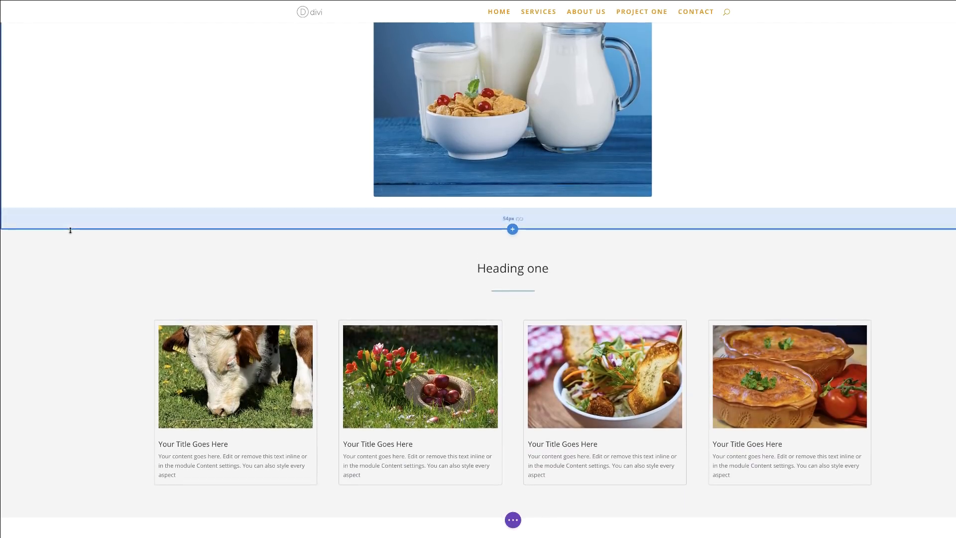
{"action": "scroll", "coordinate": [70, 229], "scroll_direction": "down", "scroll_amount": 1}
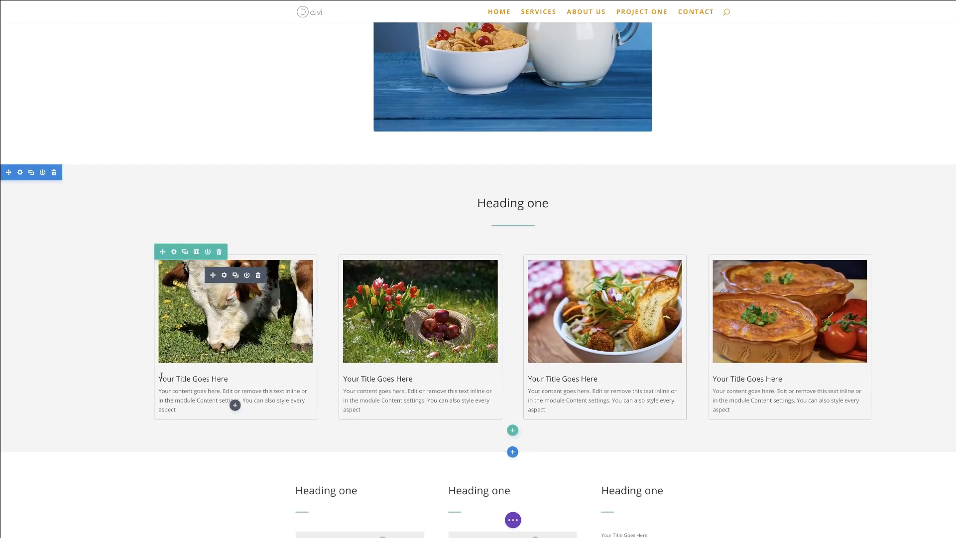
{"action": "left_click_drag", "start_coordinate": [159, 379], "coordinate": [230, 380]}
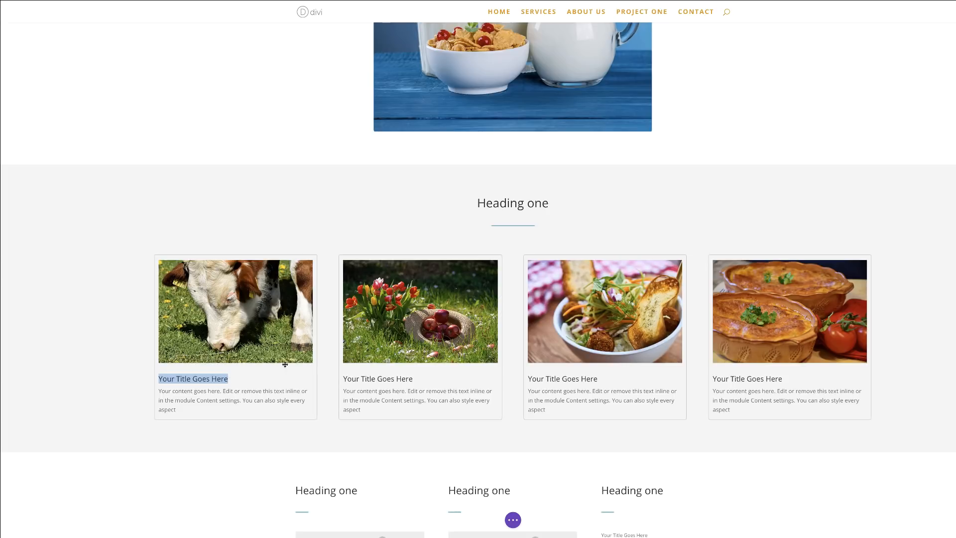
{"action": "left_click", "coordinate": [387, 379]}
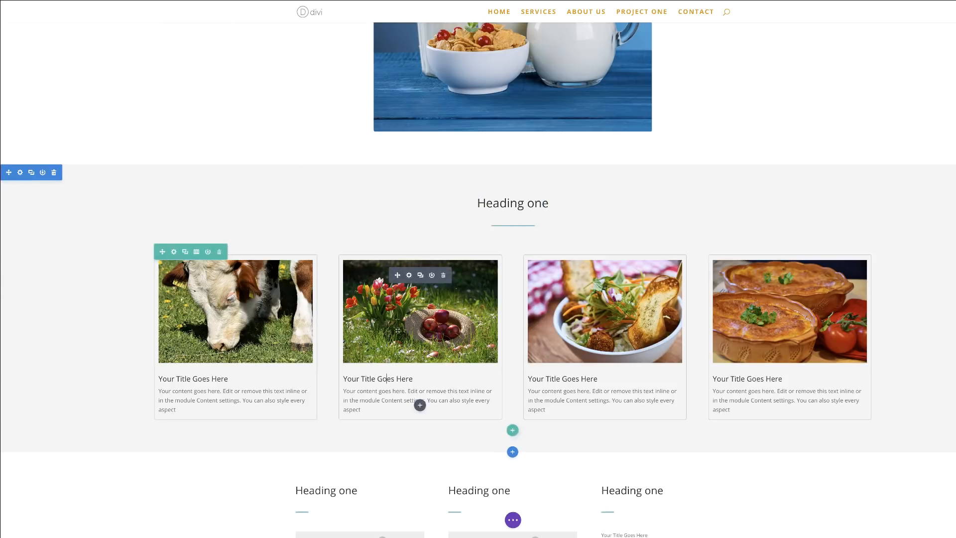
Match the heading divider above the four blurbs to the green, tighter-spaced one above the milk photo
{"action": "scroll", "coordinate": [413, 382], "scroll_direction": "up", "scroll_amount": 5}
{"action": "scroll", "coordinate": [414, 382], "scroll_direction": "up", "scroll_amount": 4}
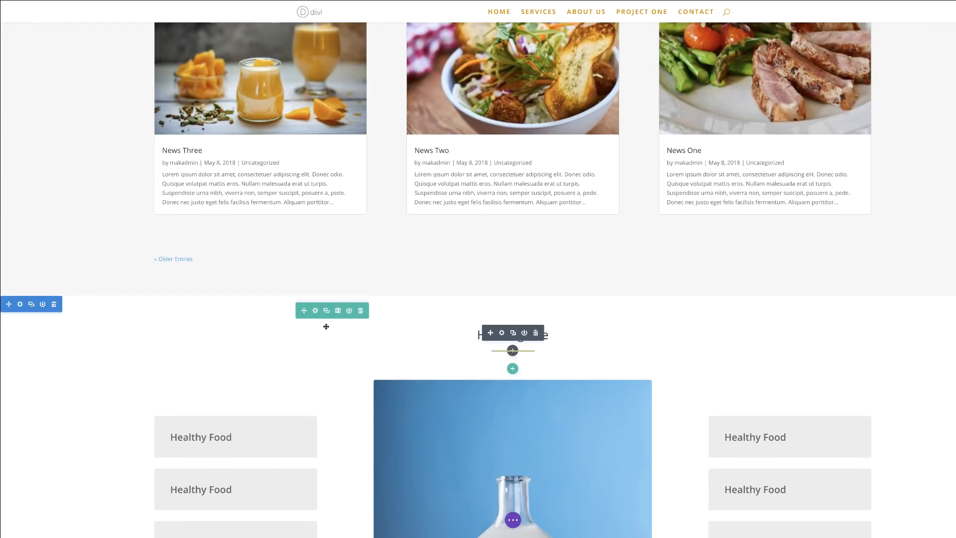
{"action": "scroll", "coordinate": [325, 341], "scroll_direction": "down", "scroll_amount": 7}
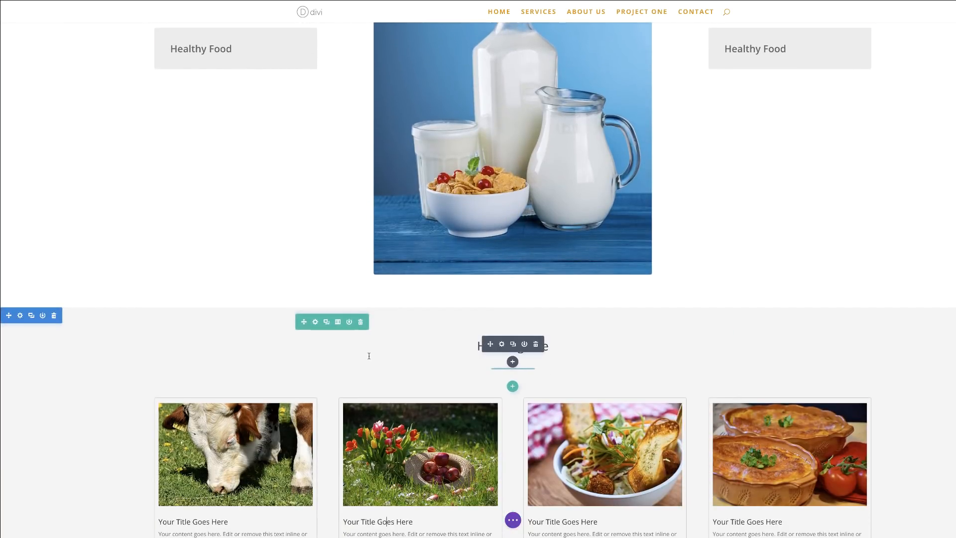
{"action": "scroll", "coordinate": [126, 359], "scroll_direction": "down", "scroll_amount": 3}
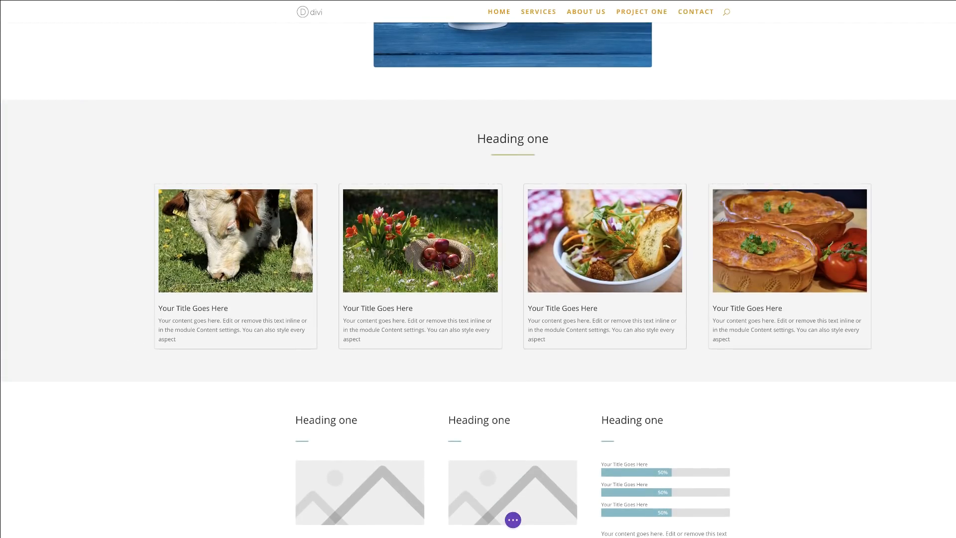
Switch to the Organic Food reference page and review the four-card section and the three-column section below it
{"action": "left_click", "coordinate": [213, 1]}
{"action": "scroll", "coordinate": [210, 241], "scroll_direction": "down", "scroll_amount": 3}
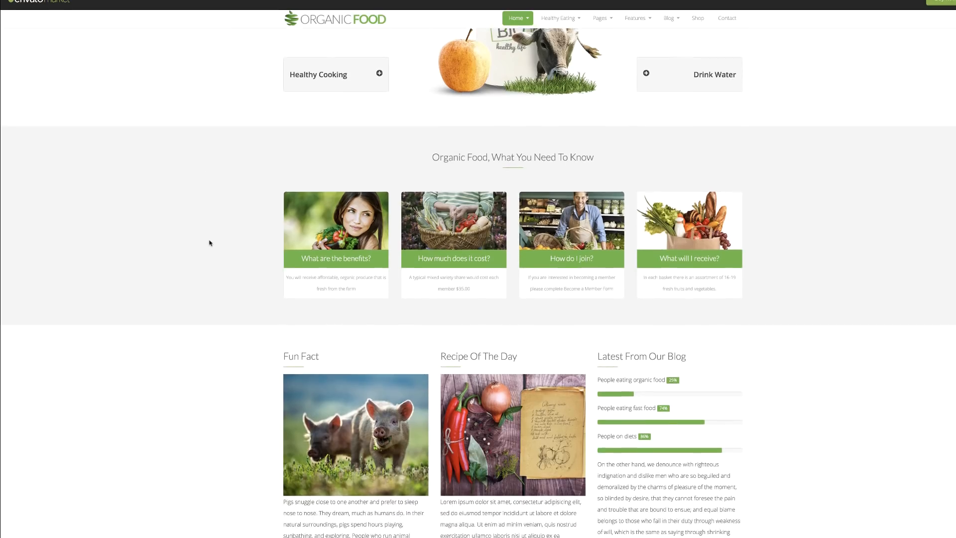
{"action": "scroll", "coordinate": [209, 242], "scroll_direction": "down", "scroll_amount": 2}
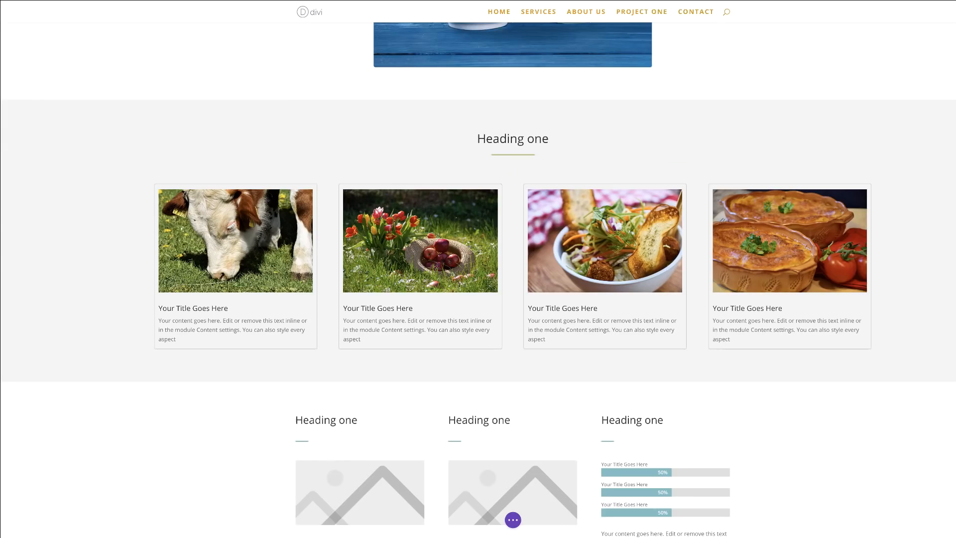
Back in the Divi page, replace the first placeholder image in the three-column section with the grazing cow photo and save
{"action": "scroll", "coordinate": [241, 285], "scroll_direction": "down", "scroll_amount": 5}
{"action": "mouse_move", "coordinate": [371, 299]}
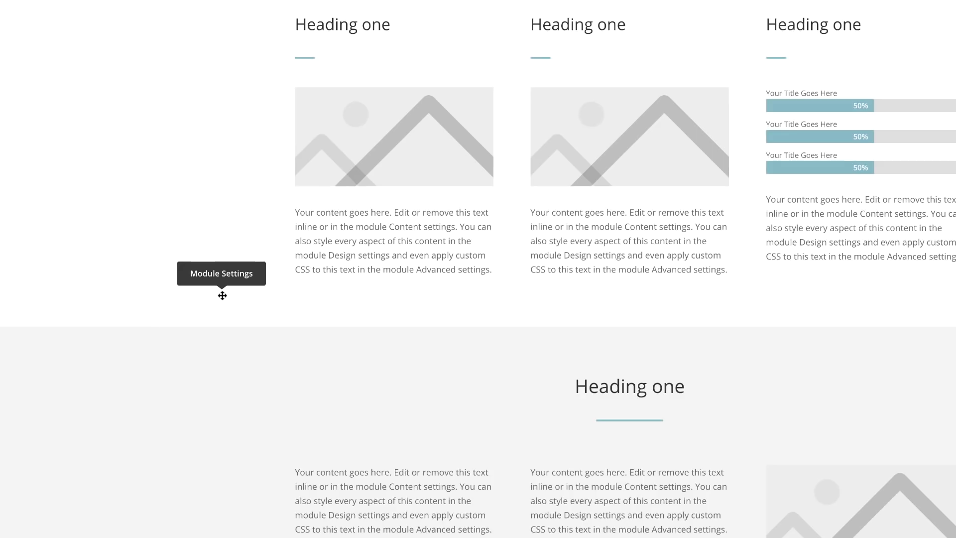
{"action": "left_click", "coordinate": [221, 295]}
{"action": "left_click", "coordinate": [139, 124]}
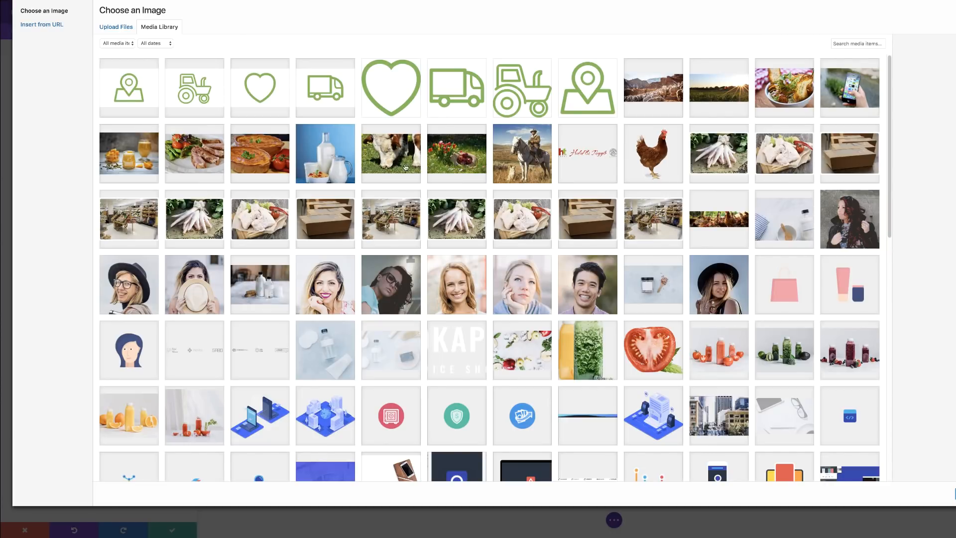
{"action": "left_click", "coordinate": [406, 167]}
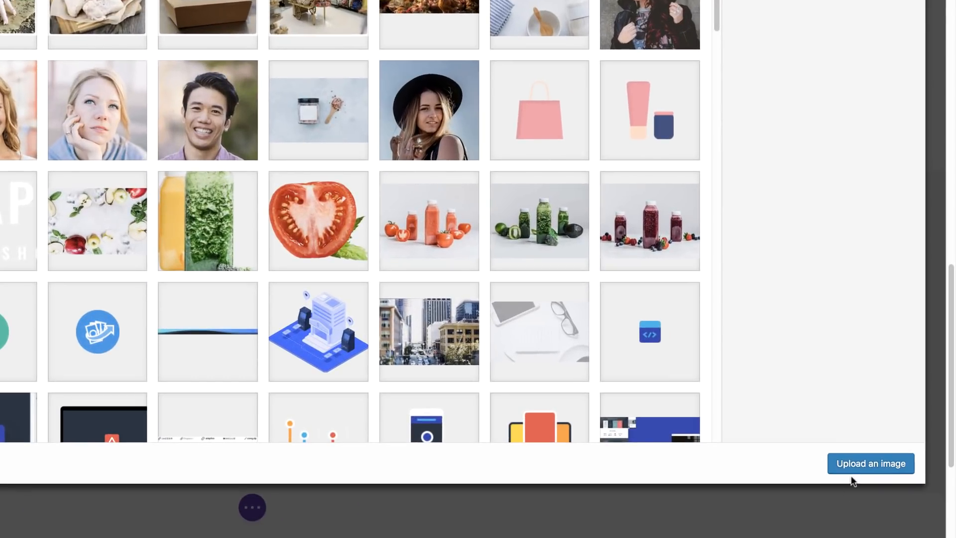
{"action": "left_click", "coordinate": [853, 465]}
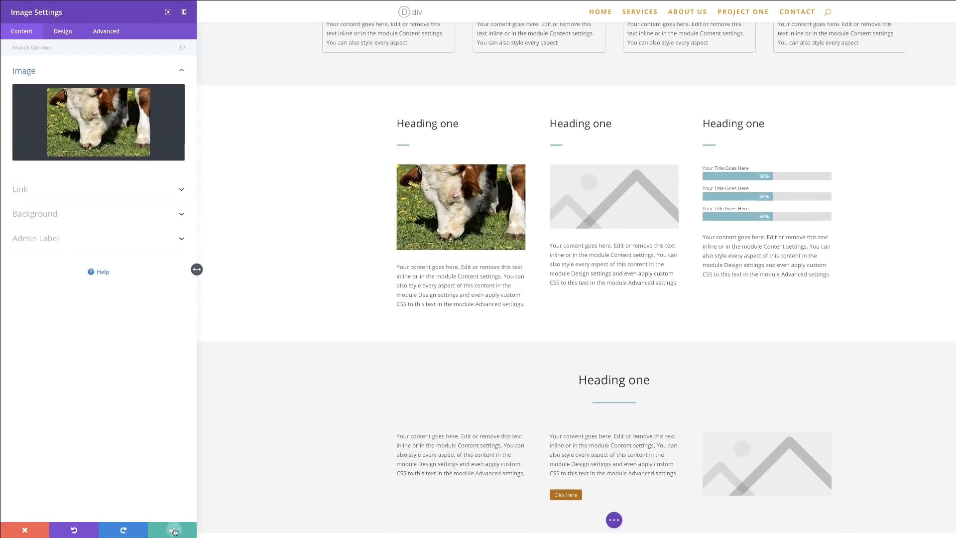
{"action": "left_click", "coordinate": [174, 530]}
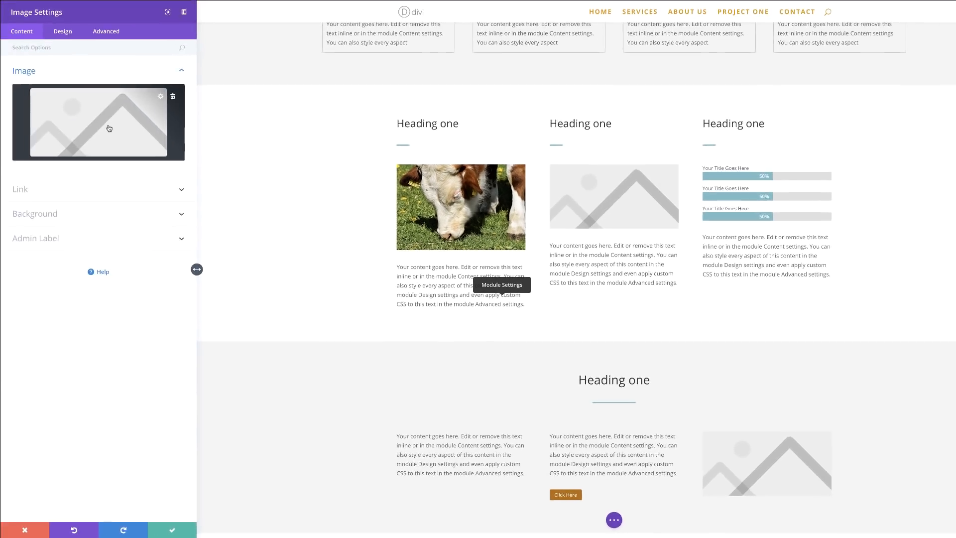
Replace the middle column's placeholder image with the tulips and fruit photo from the media library and save
{"action": "left_click", "coordinate": [109, 128]}
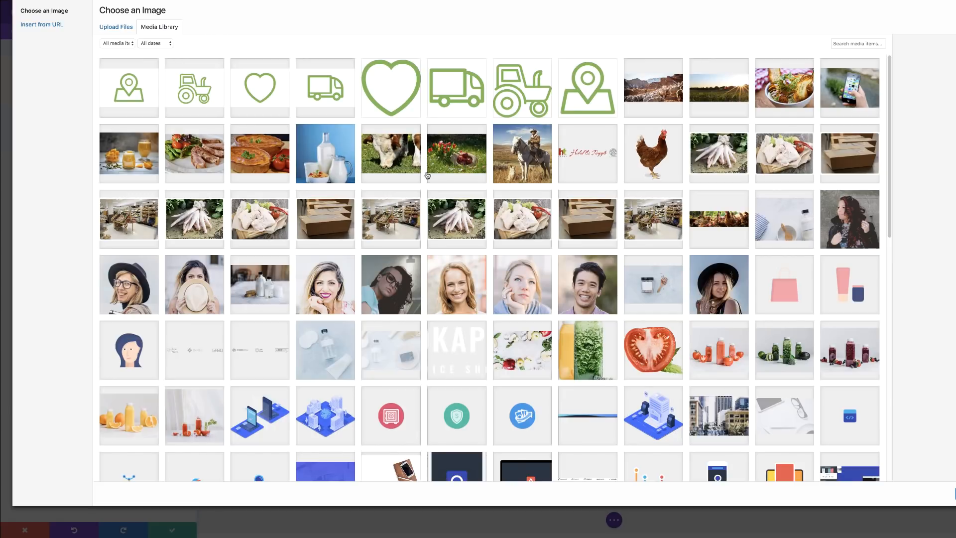
{"action": "left_click", "coordinate": [465, 164]}
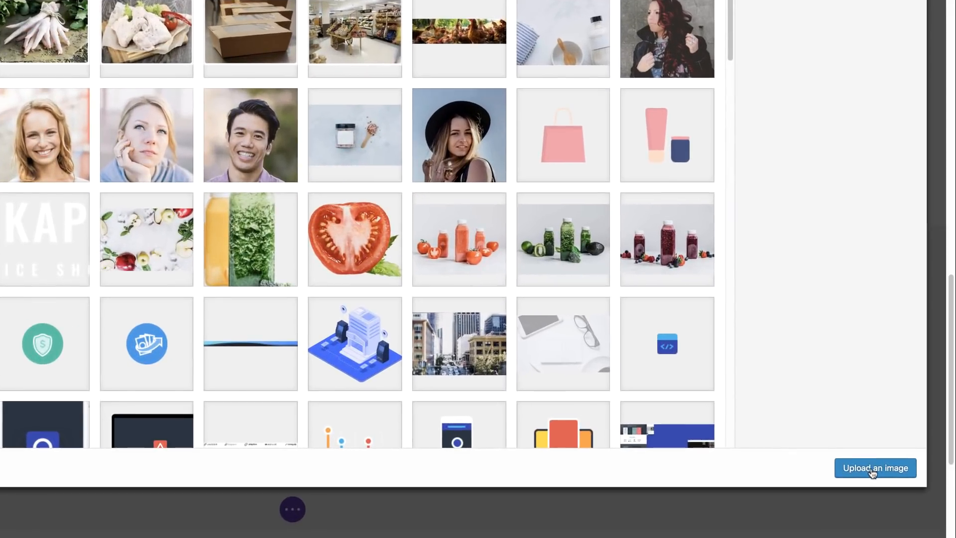
{"action": "left_click", "coordinate": [953, 494]}
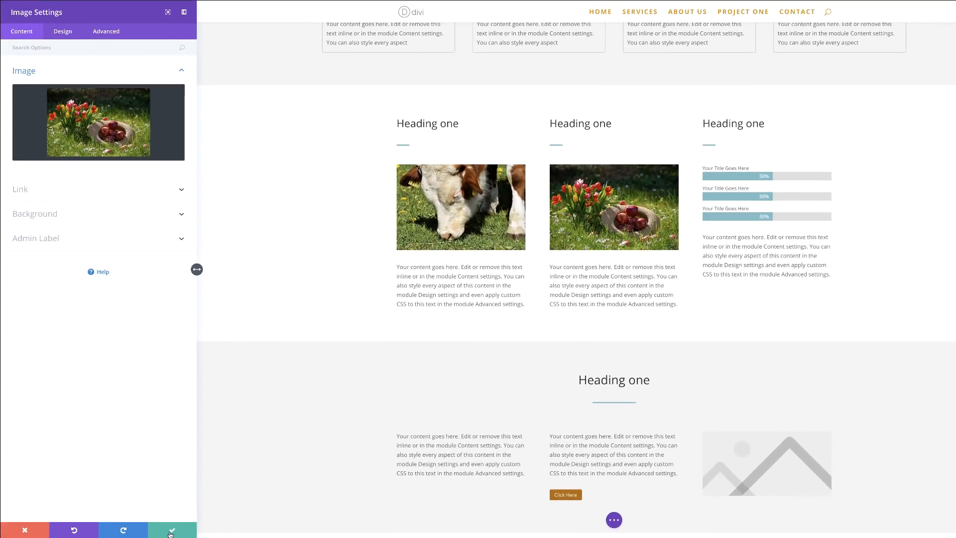
{"action": "left_click", "coordinate": [170, 532]}
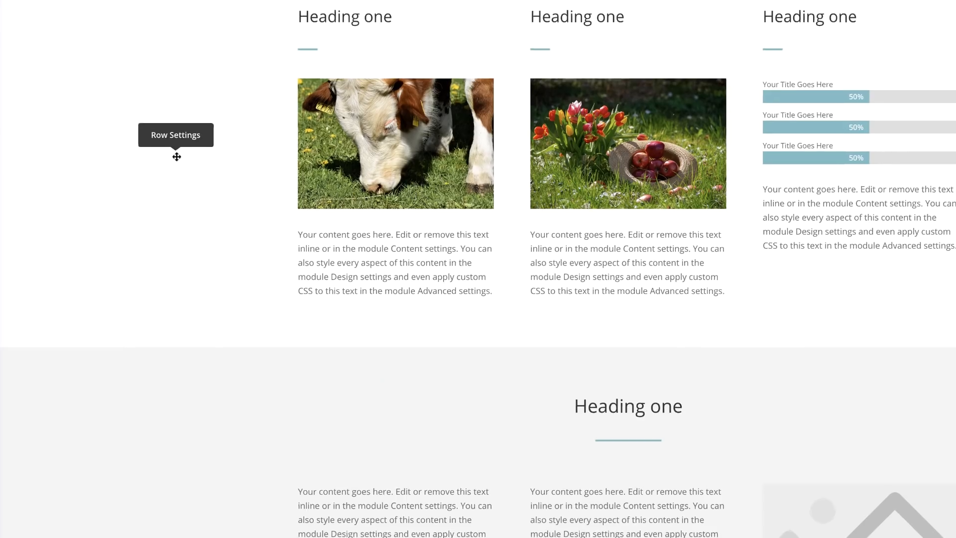
Enable a custom width for the three-column row, set it to 70% with percent as the unit, and save
{"action": "left_click", "coordinate": [172, 155]}
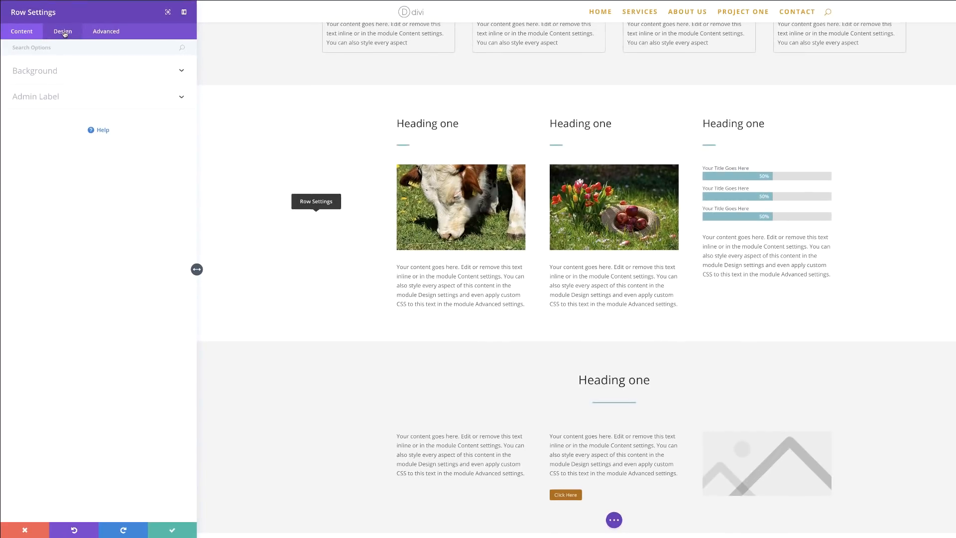
{"action": "left_click", "coordinate": [63, 31]}
{"action": "left_click", "coordinate": [45, 101]}
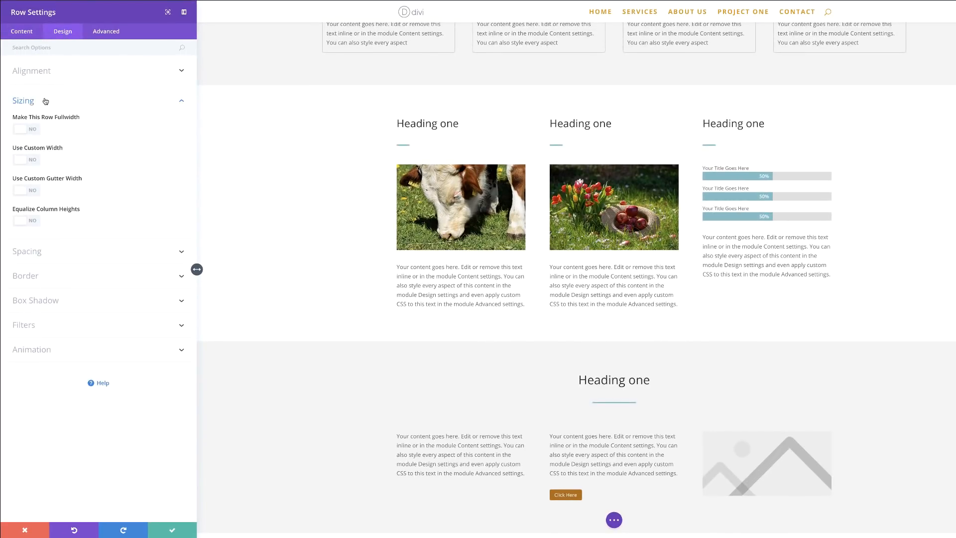
{"action": "left_click", "coordinate": [36, 162]}
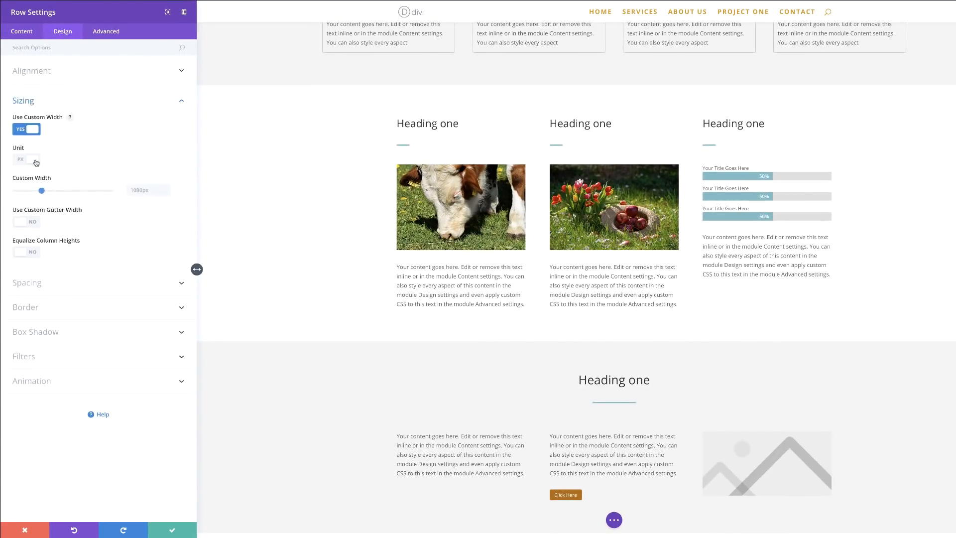
{"action": "left_click", "coordinate": [21, 163]}
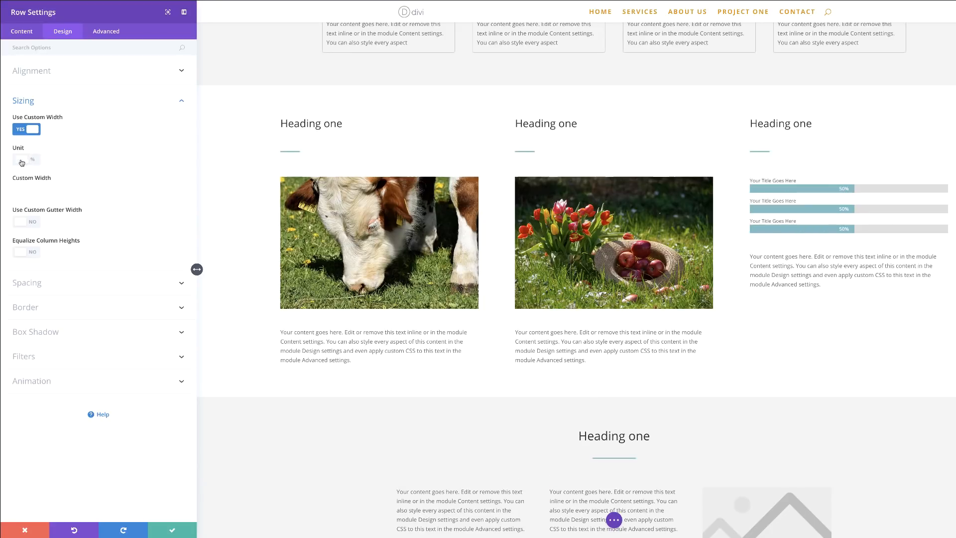
{"action": "left_click_drag", "start_coordinate": [91, 191], "coordinate": [82, 193]}
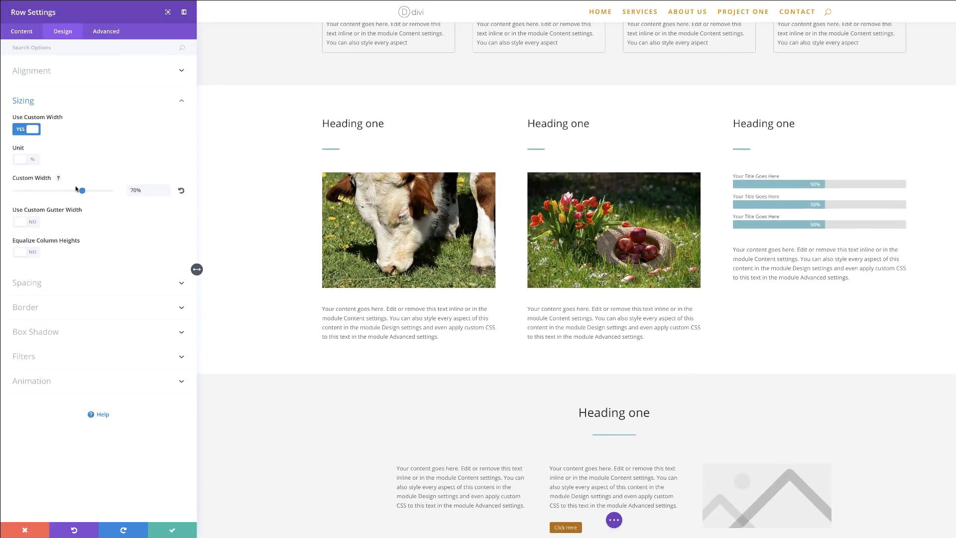
{"action": "left_click", "coordinate": [172, 529]}
{"action": "scroll", "coordinate": [197, 318], "scroll_direction": "down", "scroll_amount": 2}
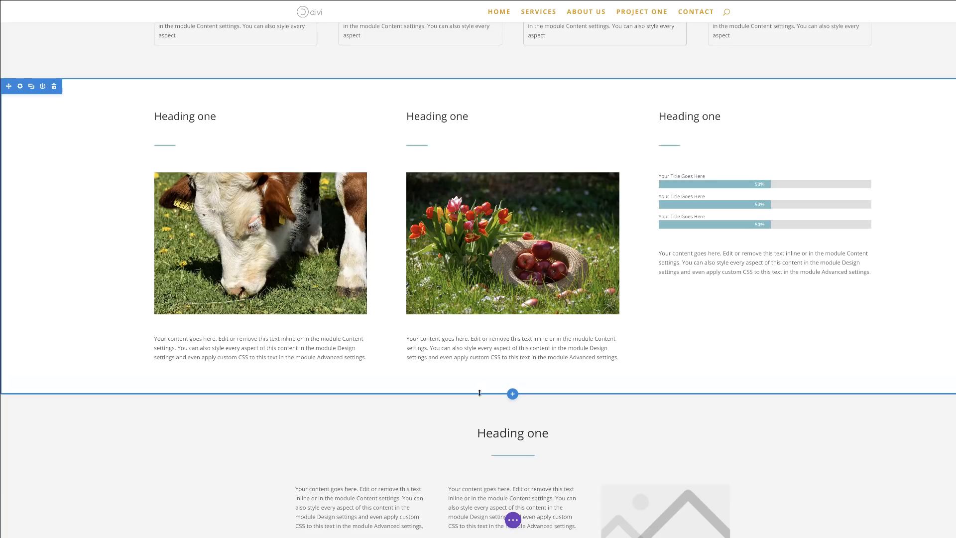
Increase the bottom padding of the three-column section containing the cow and tulip photos
{"action": "mouse_move", "coordinate": [479, 394]}
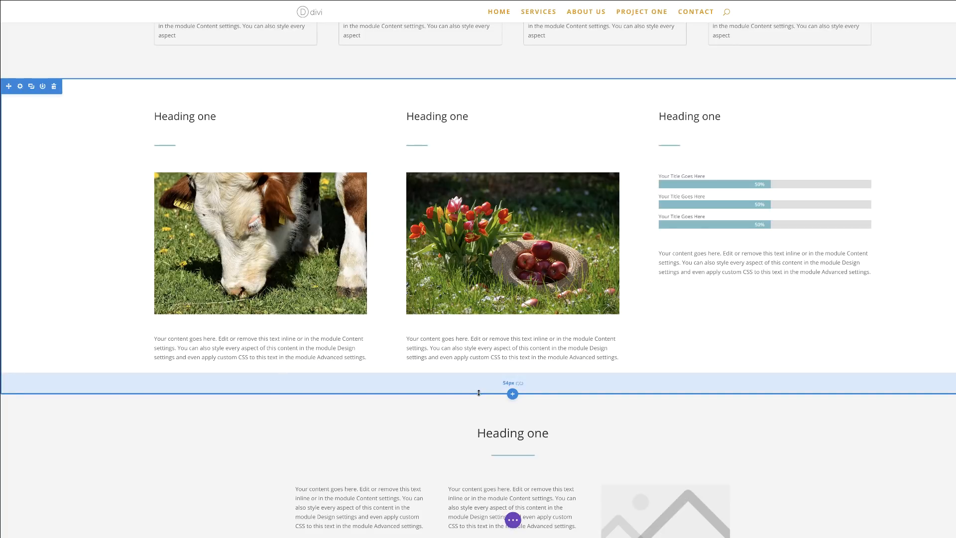
{"action": "left_click_drag", "start_coordinate": [479, 393], "coordinate": [486, 415]}
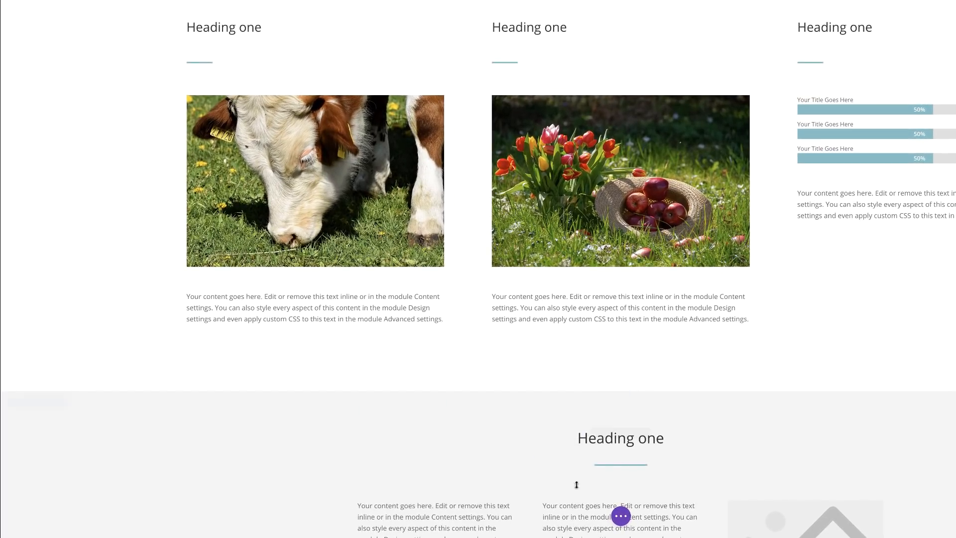
Turn on click mode in the builder, set the first column heading's bottom margin to 12px, and save
{"action": "left_click", "coordinate": [621, 515]}
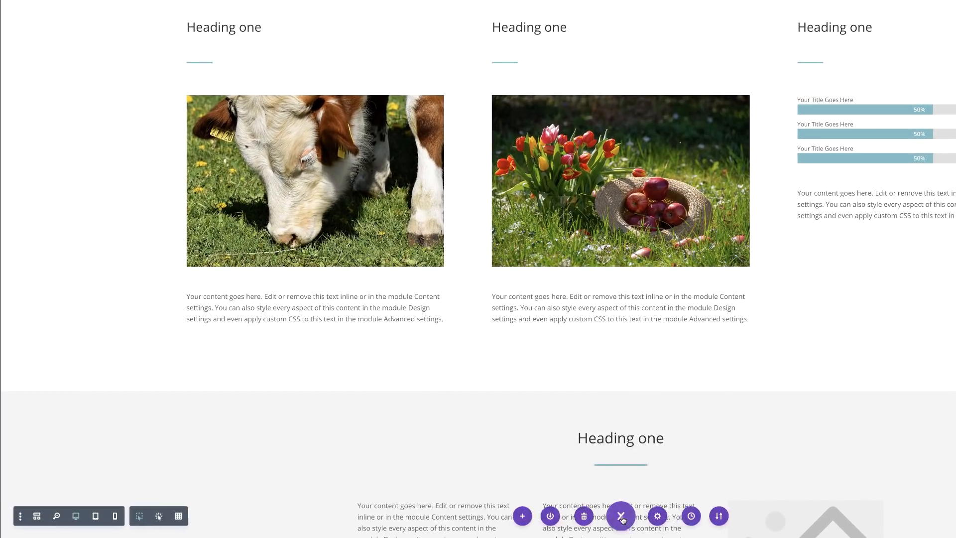
{"action": "left_click", "coordinate": [160, 516]}
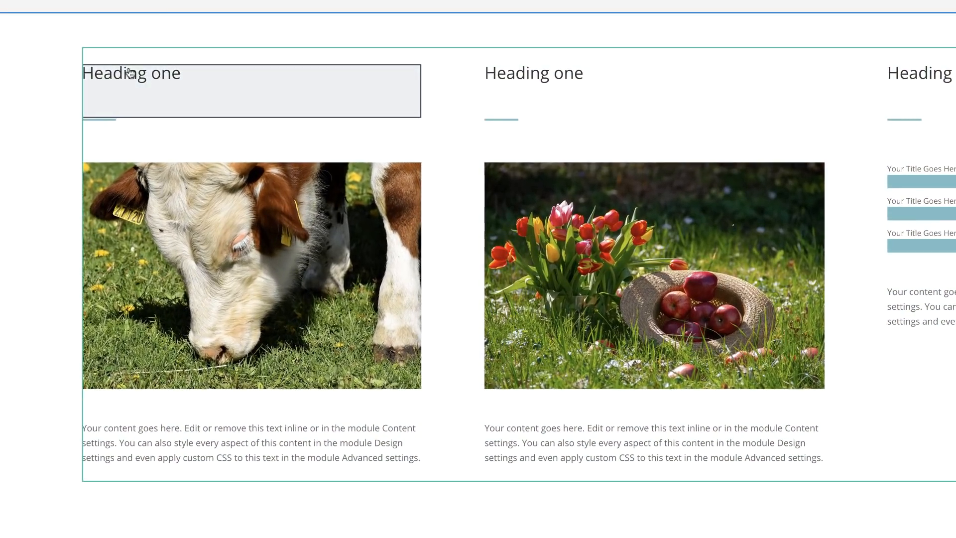
{"action": "left_click", "coordinate": [152, 77]}
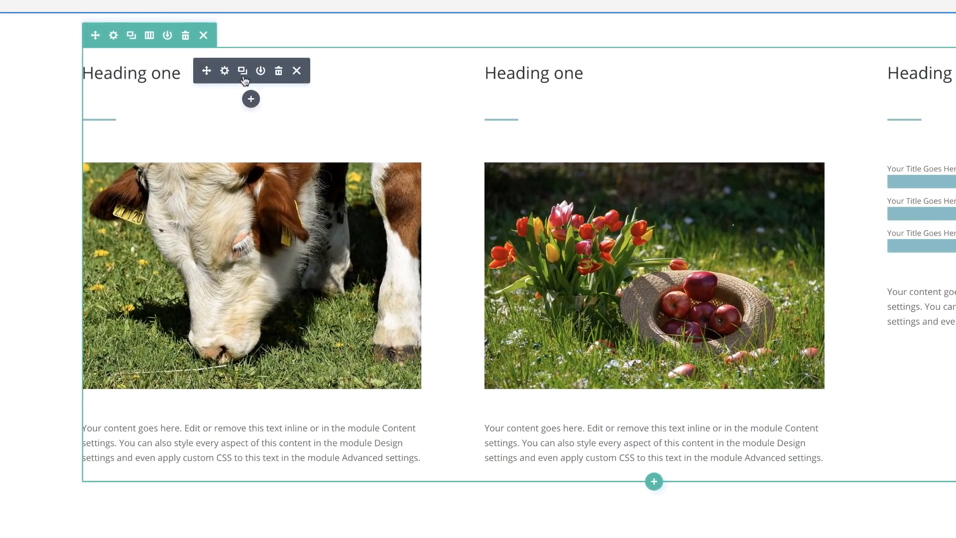
{"action": "left_click", "coordinate": [224, 72]}
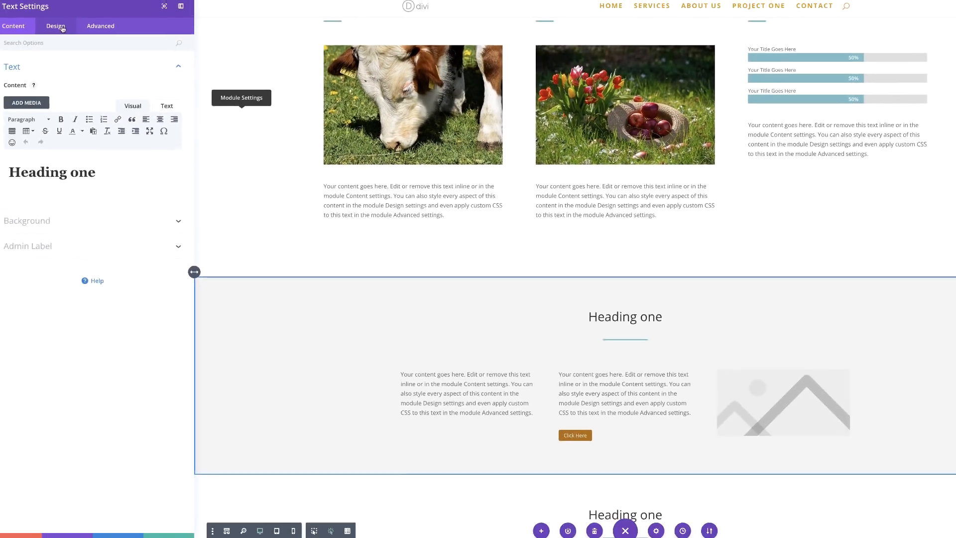
{"action": "left_click", "coordinate": [67, 32]}
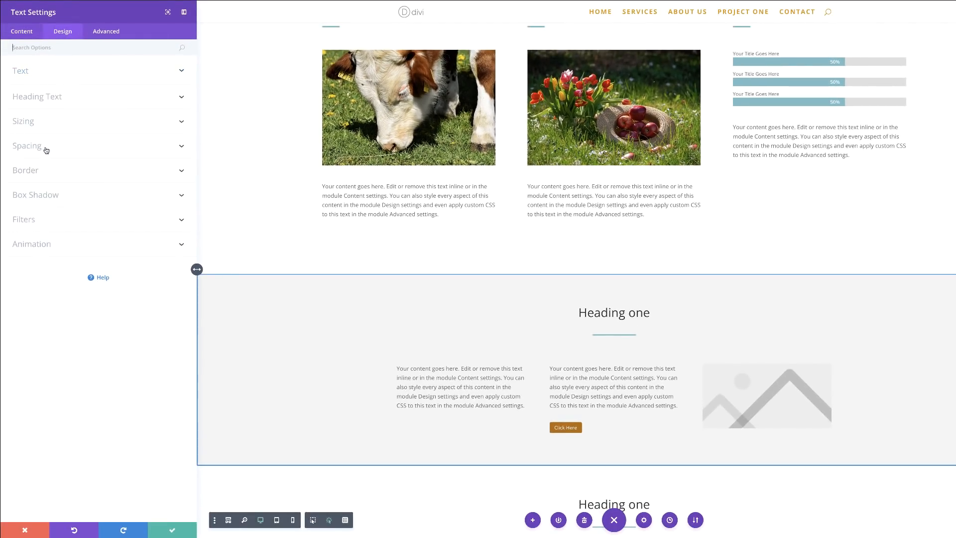
{"action": "left_click", "coordinate": [23, 121]}
{"action": "left_click", "coordinate": [48, 186]}
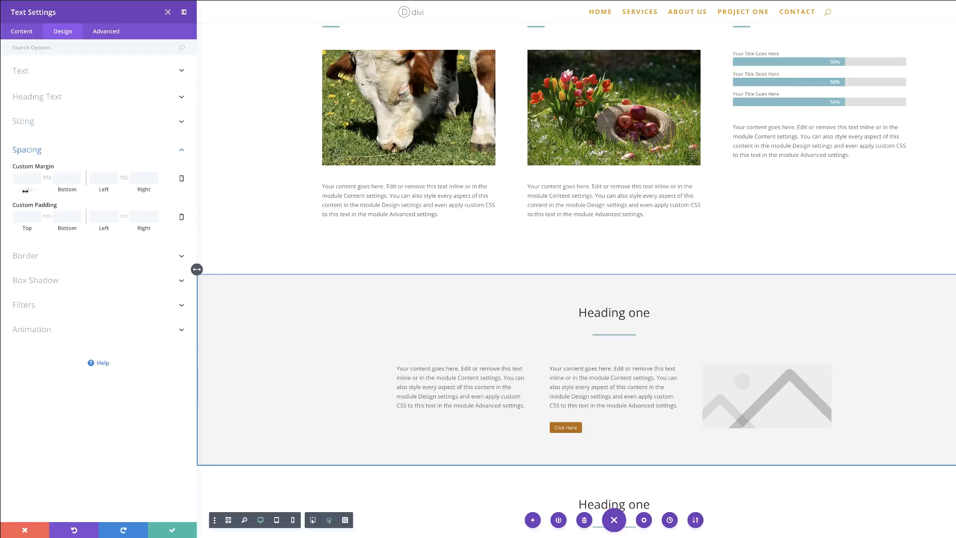
{"action": "scroll", "coordinate": [326, 245], "scroll_direction": "up", "scroll_amount": 2}
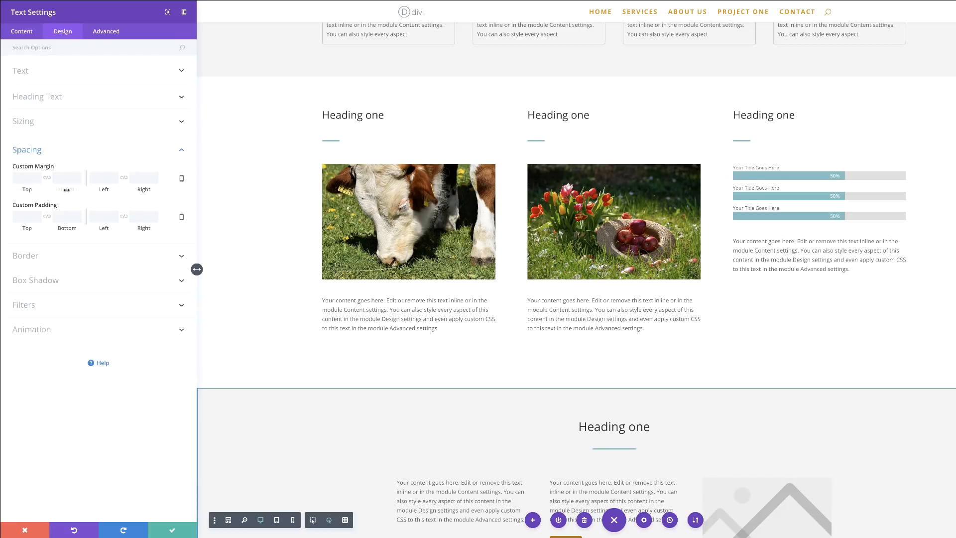
{"action": "left_click_drag", "start_coordinate": [66, 190], "coordinate": [71, 190]}
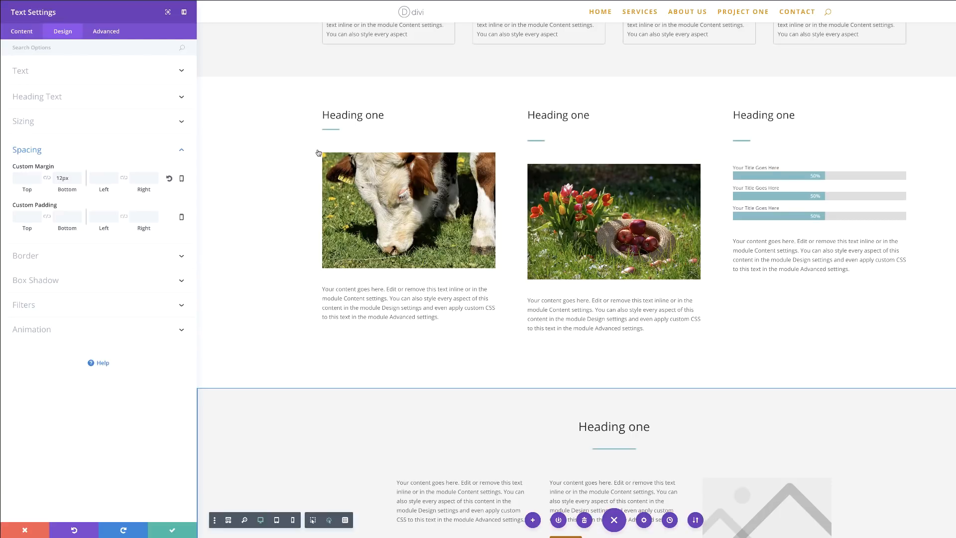
{"action": "left_click", "coordinate": [173, 530]}
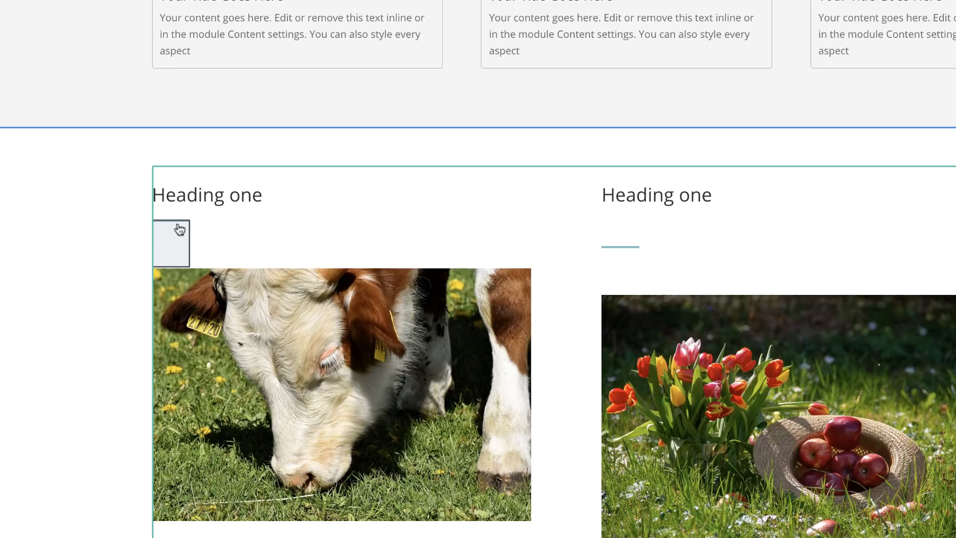
Set the bottom margin of the divider under the first column's heading to 10px
{"action": "left_click", "coordinate": [179, 233]}
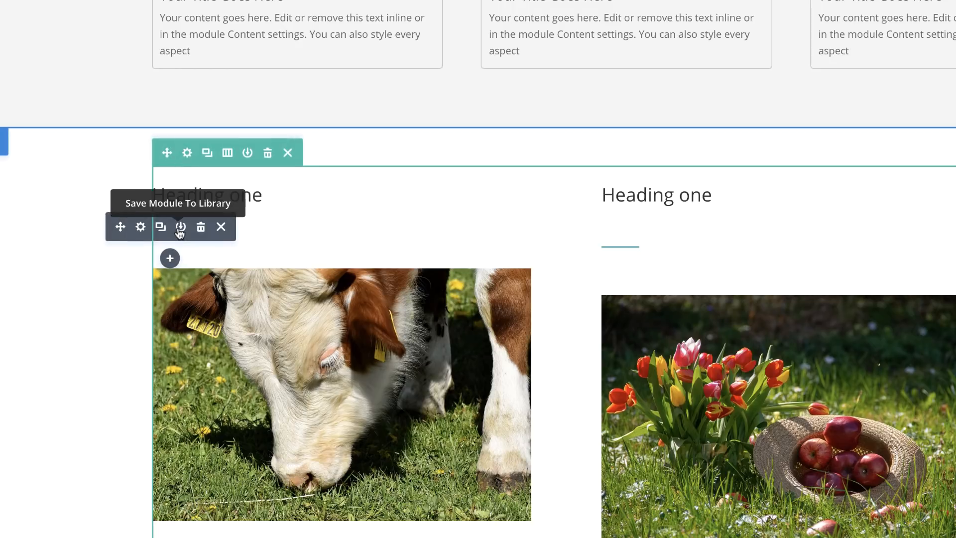
{"action": "left_click", "coordinate": [141, 228]}
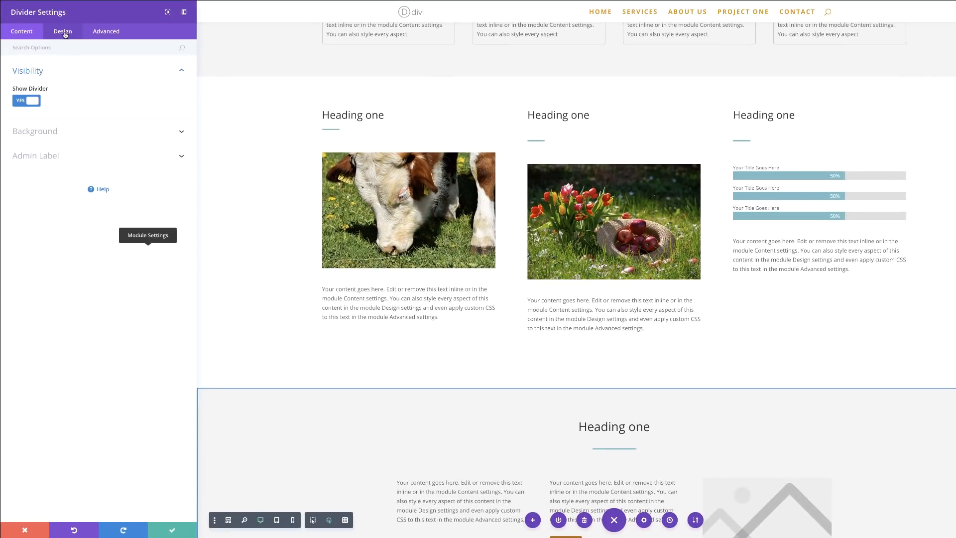
{"action": "left_click", "coordinate": [64, 31]}
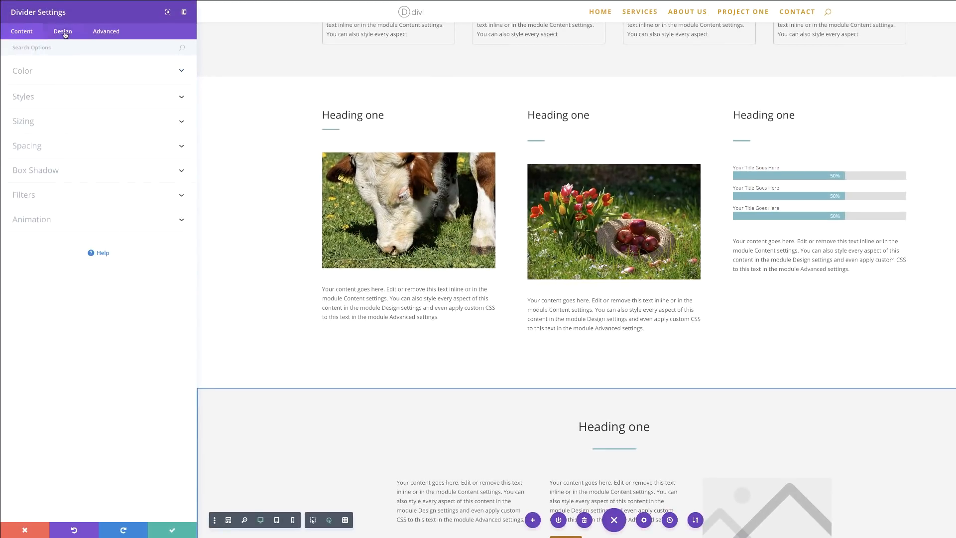
{"action": "left_click", "coordinate": [38, 150]}
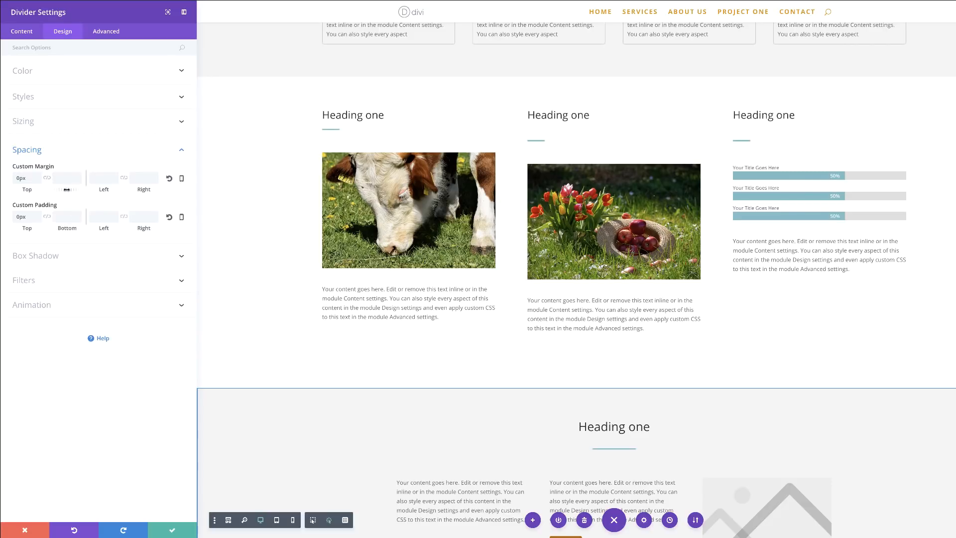
{"action": "left_click_drag", "start_coordinate": [67, 189], "coordinate": [70, 189]}
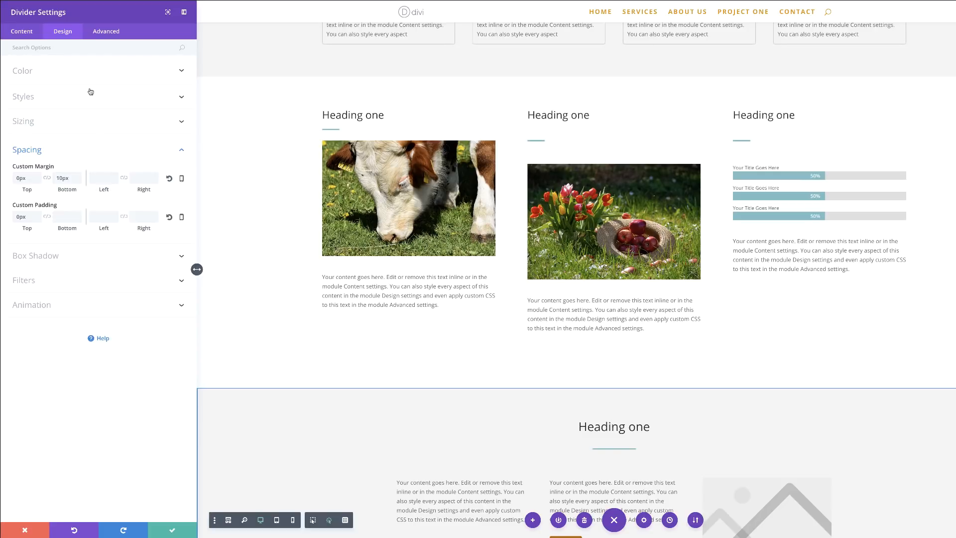
Recolour the first column's divider to a custom olive green and save the divider settings
{"action": "left_click", "coordinate": [64, 75]}
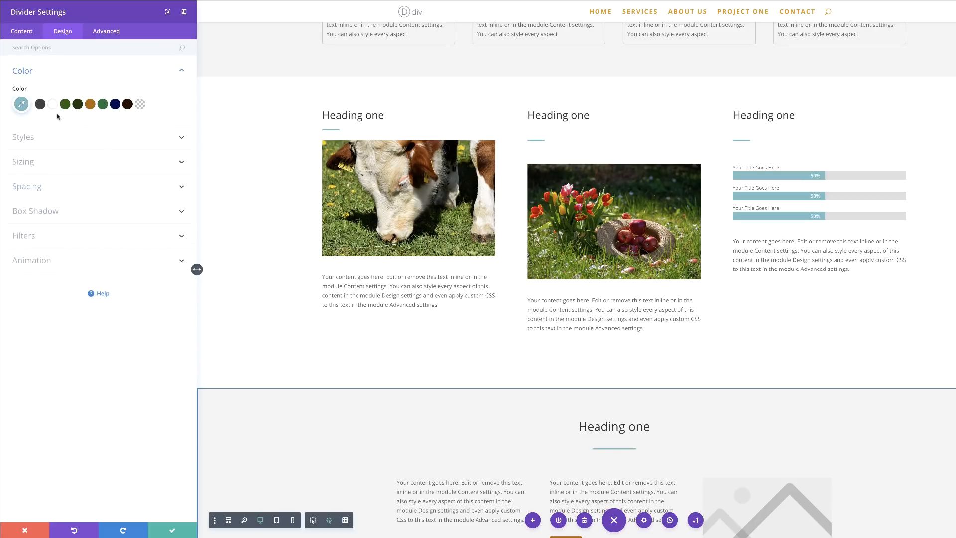
{"action": "left_click", "coordinate": [21, 103]}
{"action": "left_click_drag", "start_coordinate": [48, 124], "coordinate": [40, 127]}
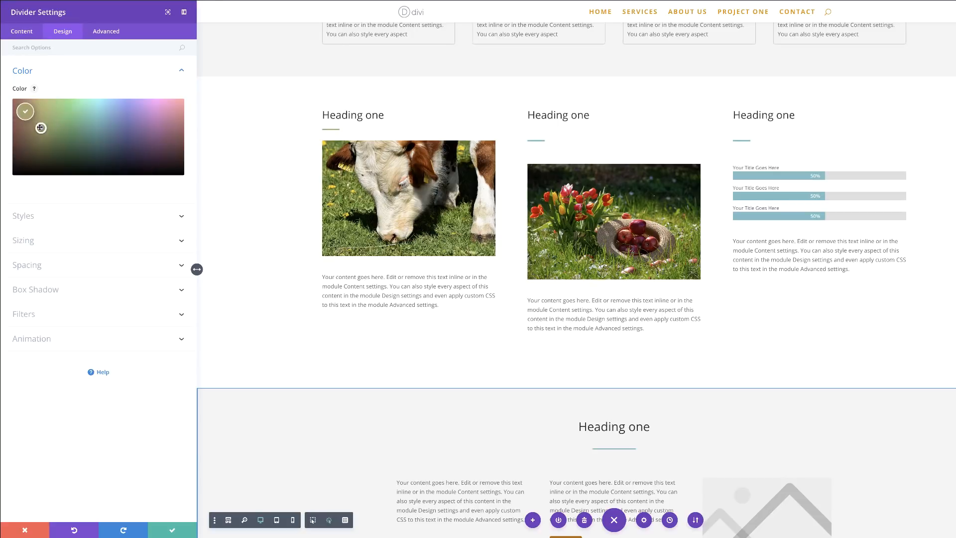
{"action": "left_click", "coordinate": [44, 130]}
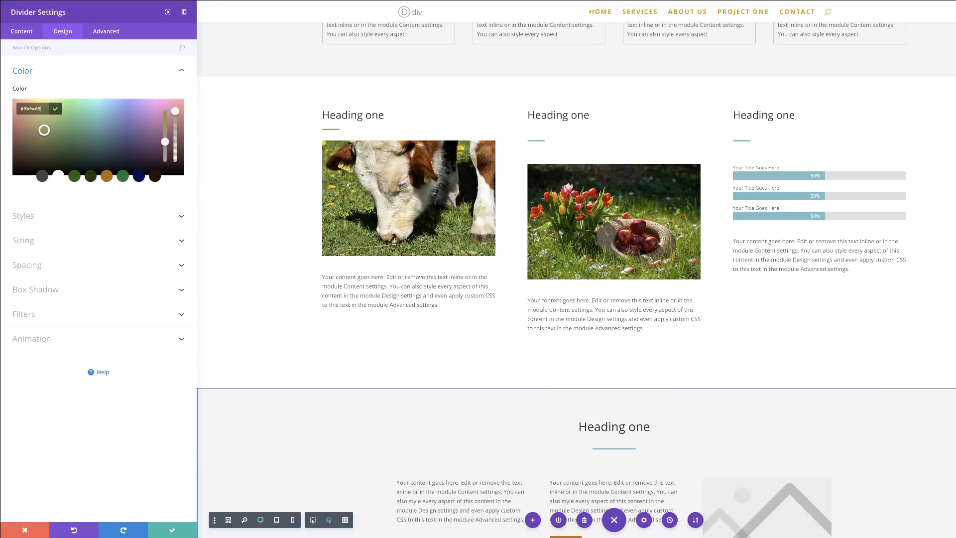
{"action": "left_click", "coordinate": [182, 527]}
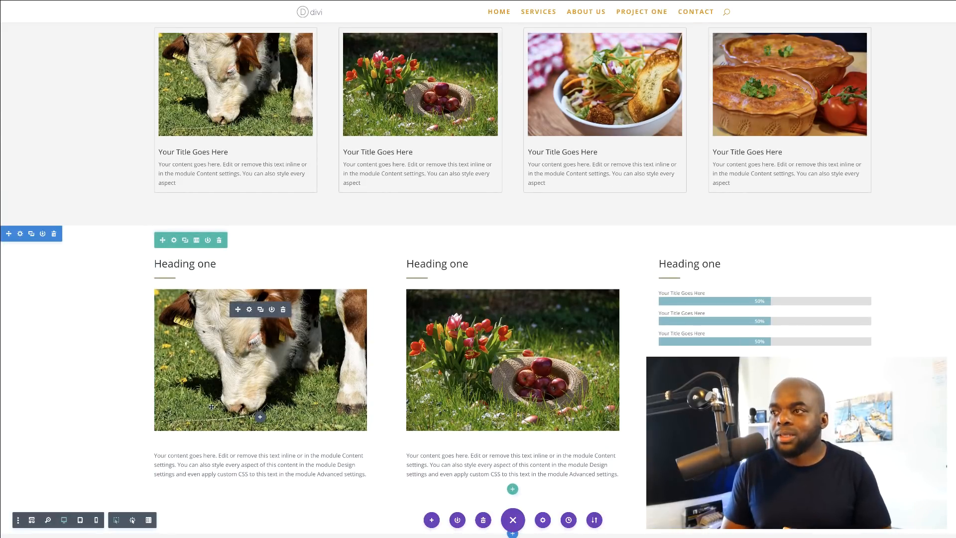
Replace the placeholder image in the grey three-column section with the photo of the horseback rider and dog from the media library and save
{"action": "scroll", "coordinate": [211, 407], "scroll_direction": "down", "scroll_amount": 4}
{"action": "scroll", "coordinate": [271, 423], "scroll_direction": "down", "scroll_amount": 2}
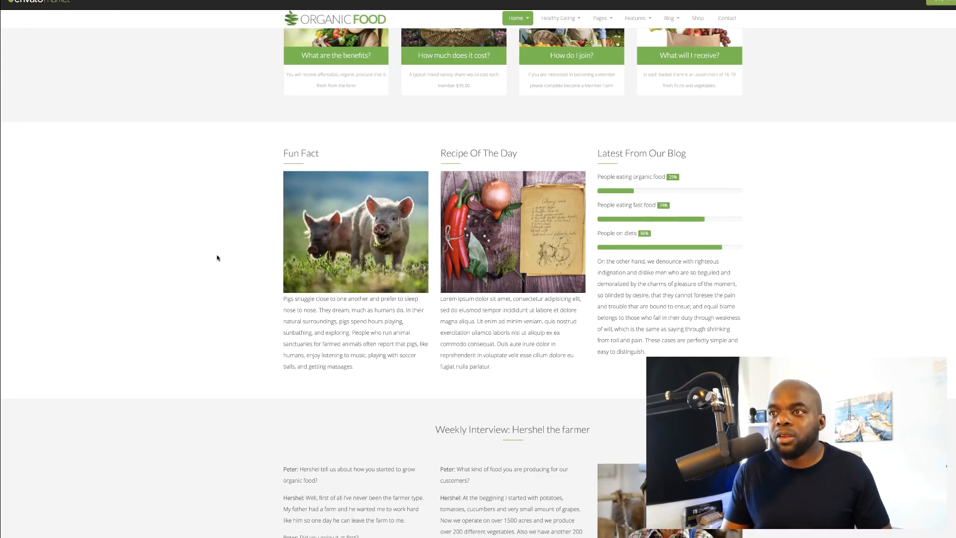
{"action": "scroll", "coordinate": [217, 257], "scroll_direction": "down", "scroll_amount": 4}
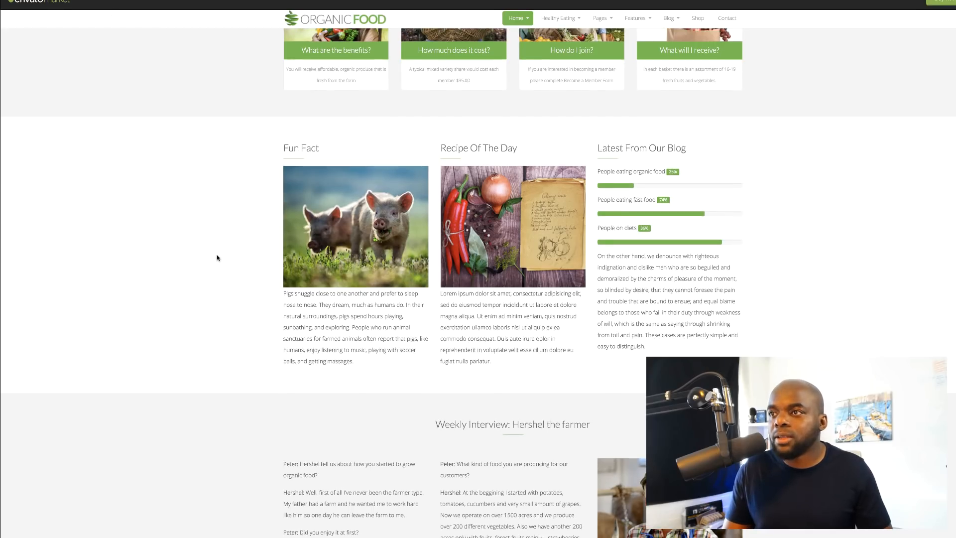
{"action": "scroll", "coordinate": [218, 257], "scroll_direction": "down", "scroll_amount": 2}
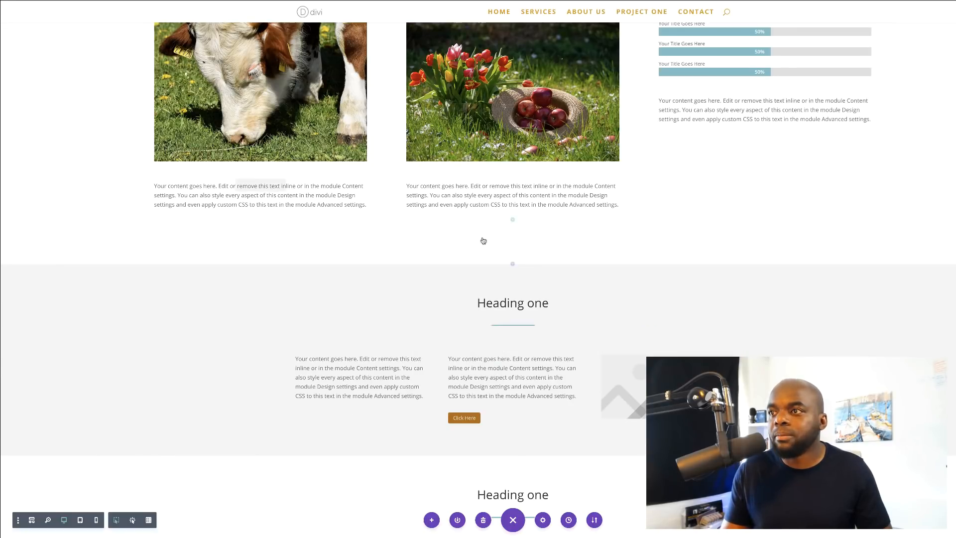
{"action": "scroll", "coordinate": [547, 340], "scroll_direction": "down", "scroll_amount": 1}
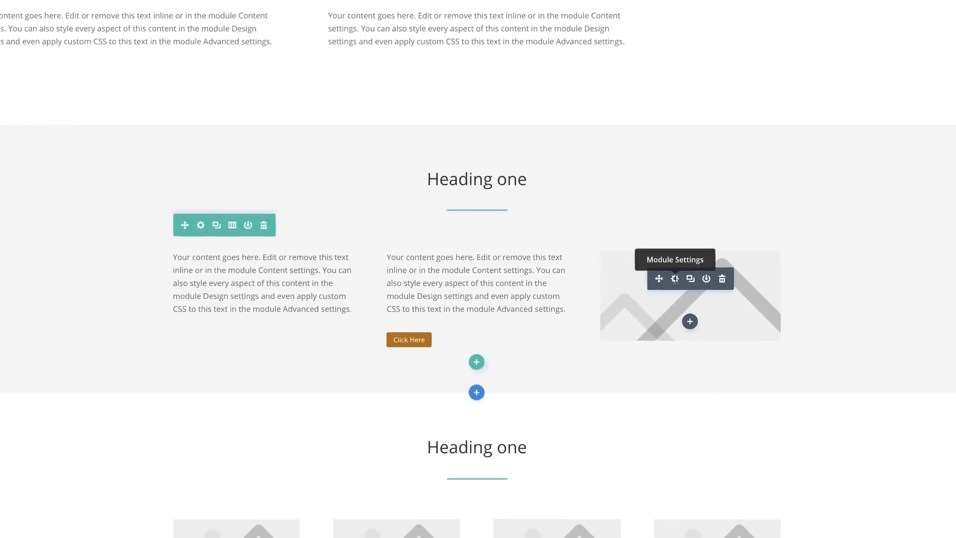
{"action": "left_click", "coordinate": [676, 281]}
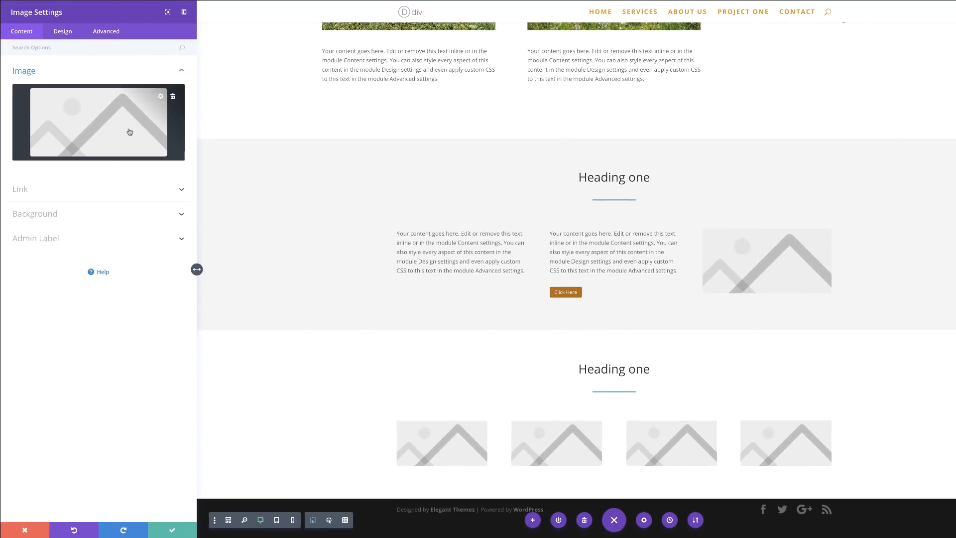
{"action": "left_click", "coordinate": [130, 131]}
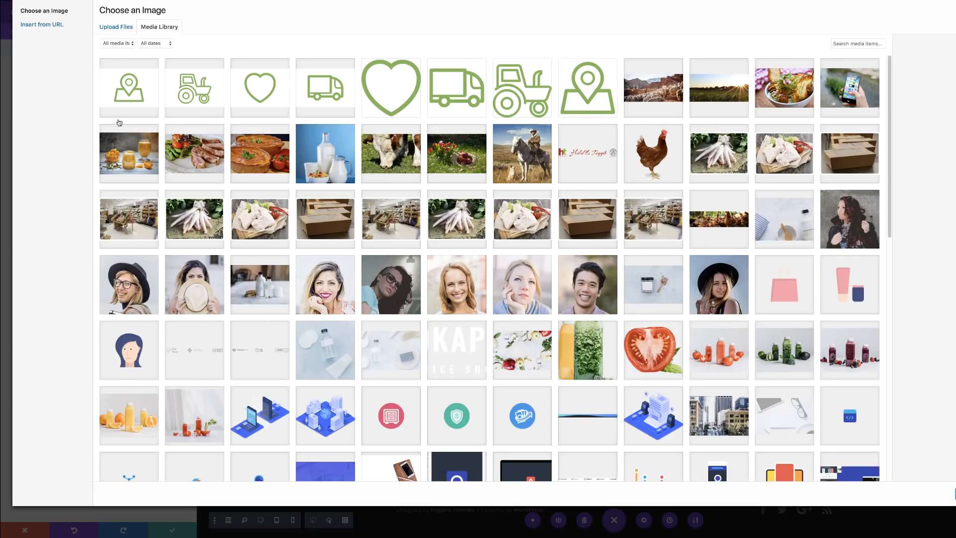
{"action": "left_click", "coordinate": [528, 161]}
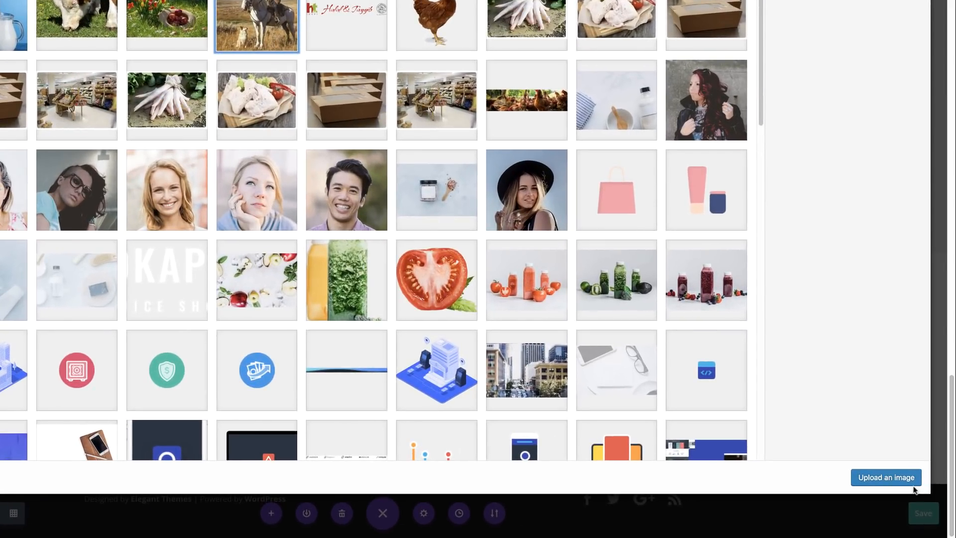
{"action": "left_click", "coordinate": [898, 479]}
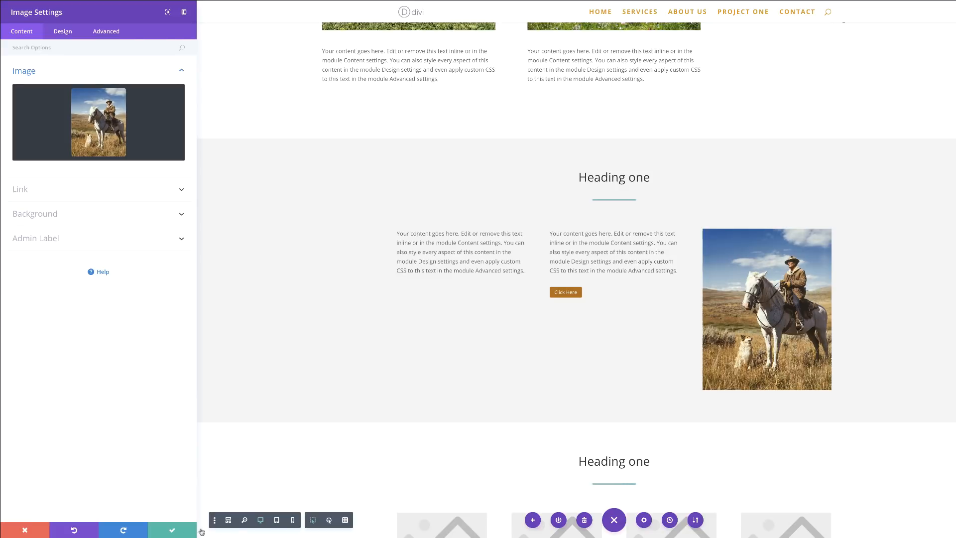
{"action": "left_click", "coordinate": [172, 531]}
Switch to the Lorem2 page and copy all five short placeholder paragraphs
{"action": "scroll", "coordinate": [339, 458], "scroll_direction": "down", "scroll_amount": 5}
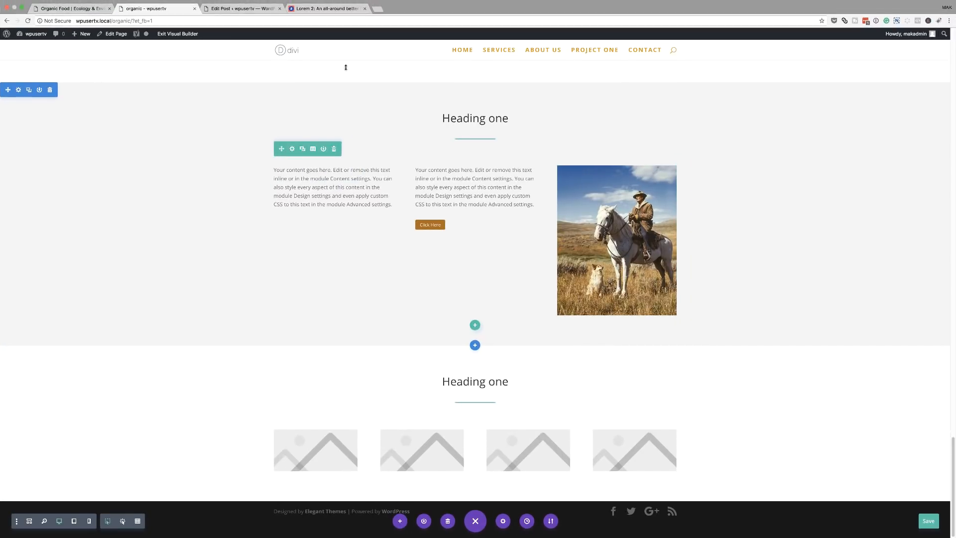
{"action": "left_click", "coordinate": [330, 9]}
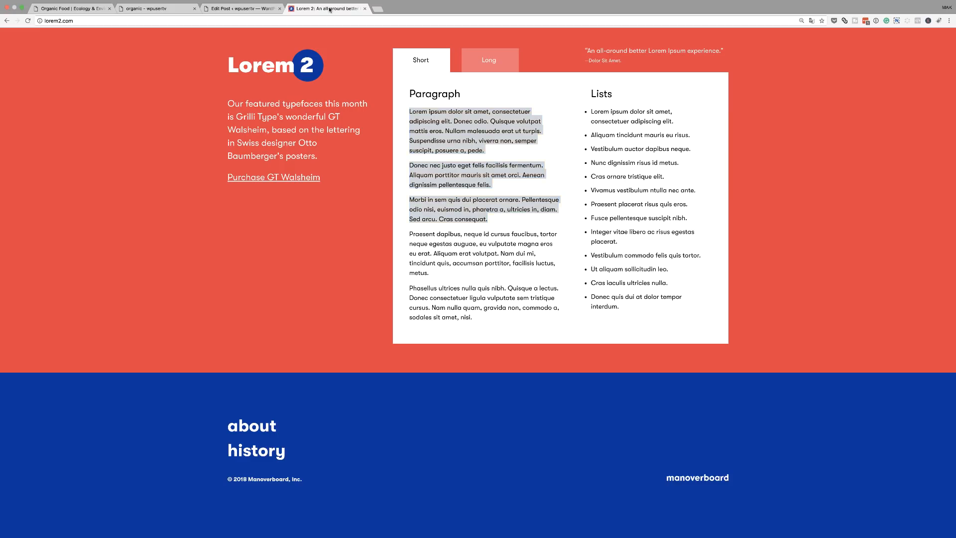
{"action": "left_click", "coordinate": [477, 321]}
{"action": "left_click_drag", "start_coordinate": [462, 312], "coordinate": [410, 115]}
{"action": "key", "text": "ctrl+c"}
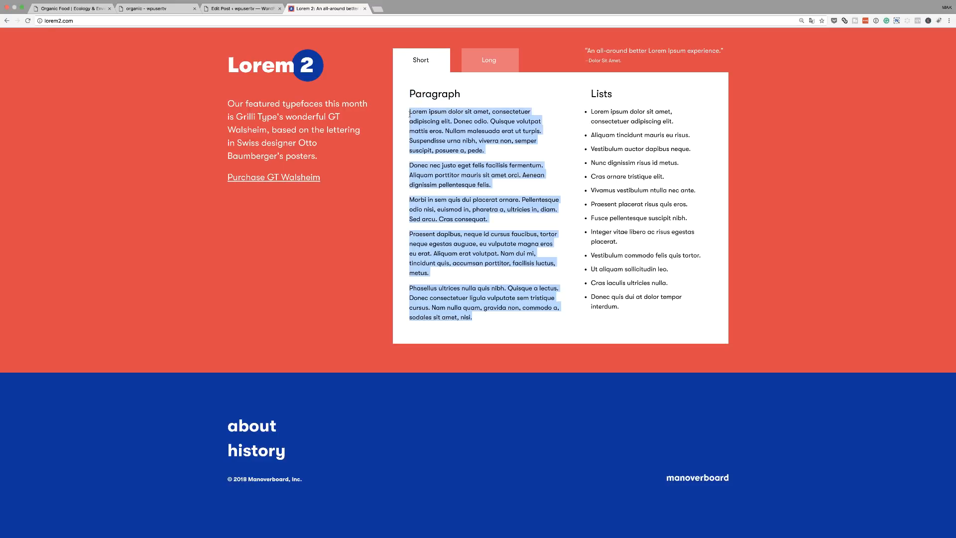
Back on the Divi page, append the copied paragraphs to the grey section's first text column and delete the final "Phasellus ultrices" paragraph
{"action": "left_click", "coordinate": [242, 9]}
{"action": "left_click", "coordinate": [152, 9]}
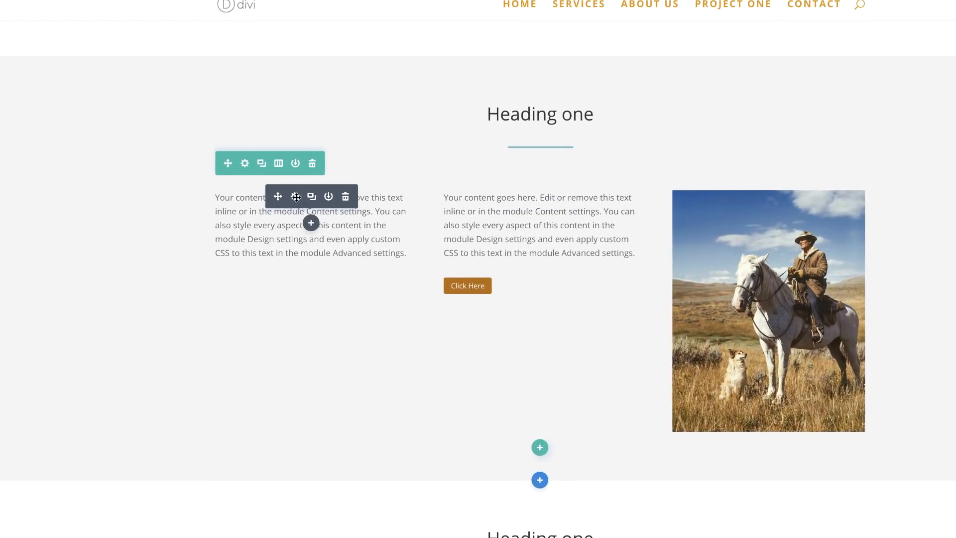
{"action": "left_click", "coordinate": [295, 198]}
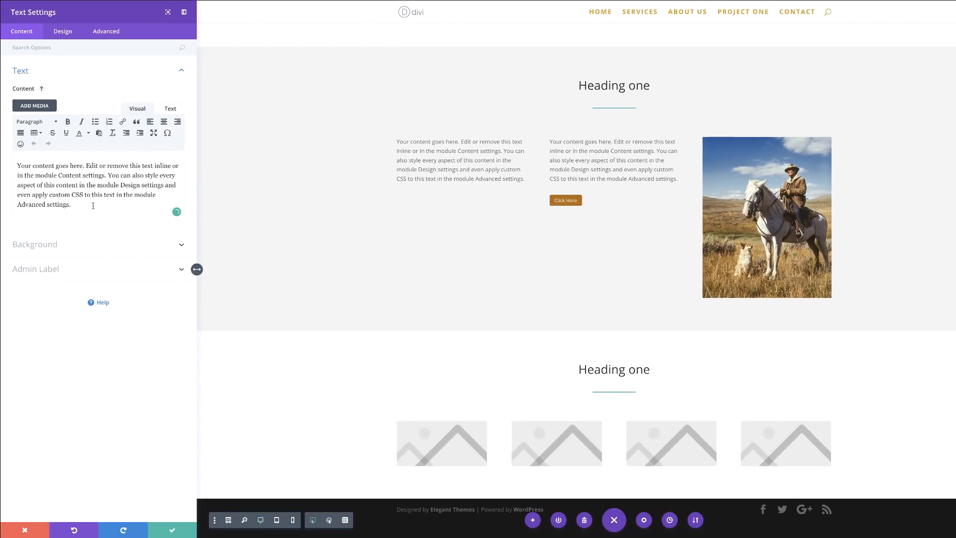
{"action": "left_click", "coordinate": [93, 206]}
{"action": "key", "text": "Return"}
{"action": "key", "text": "ctrl+v"}
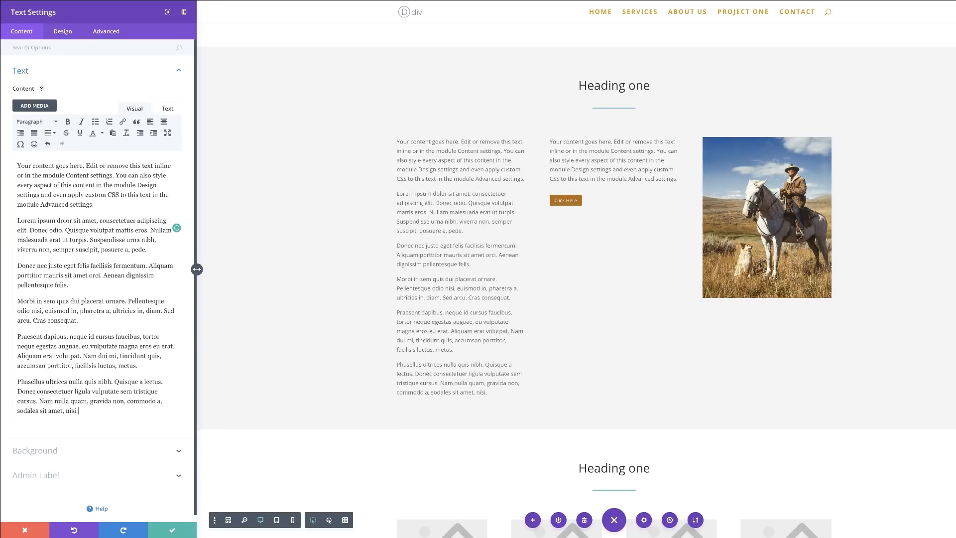
{"action": "left_click_drag", "start_coordinate": [78, 412], "coordinate": [15, 383]}
{"action": "key", "text": "BackSpace"}
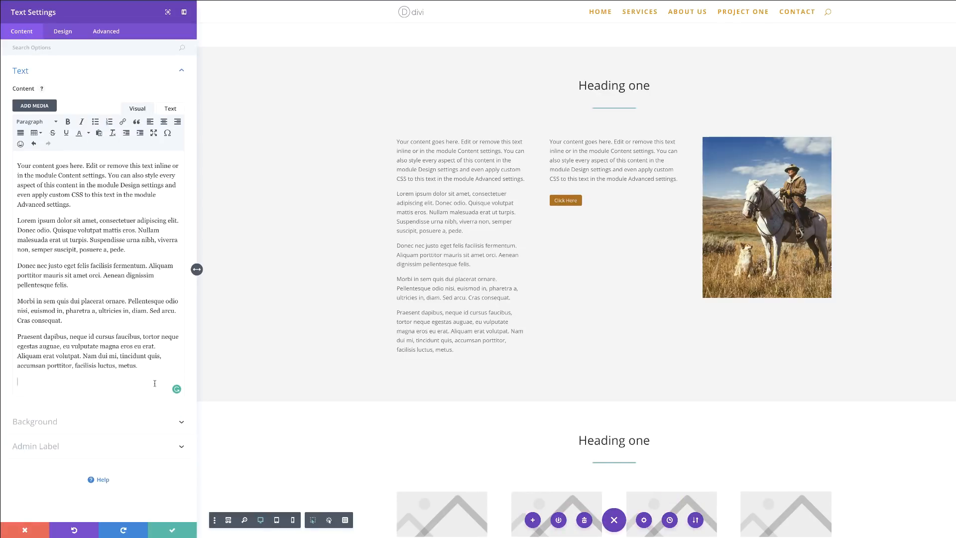
Copy the last three paragraphs of the grey section's first text column, append them to the second column's text and save
{"action": "left_click_drag", "start_coordinate": [137, 365], "coordinate": [15, 266]}
{"action": "key", "text": "ctrl+c"}
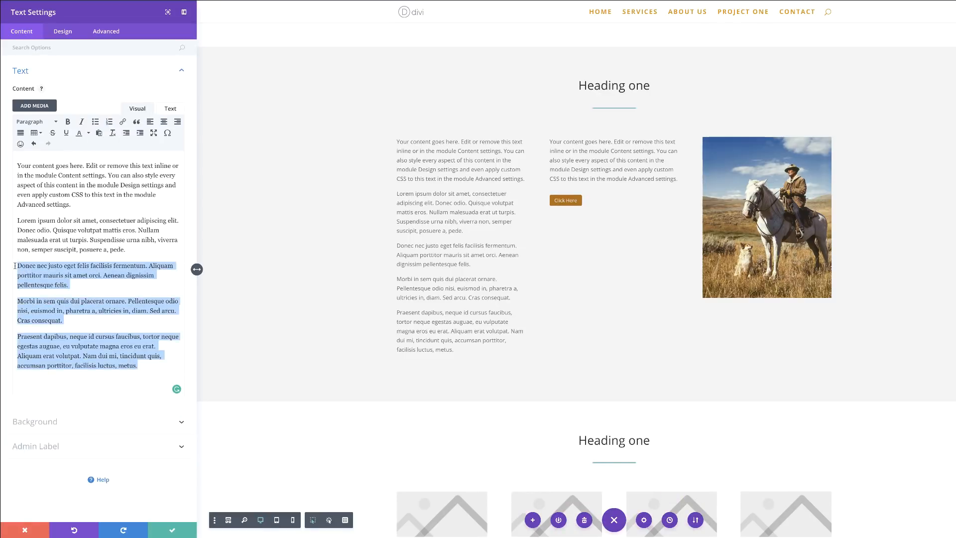
{"action": "left_click", "coordinate": [171, 531]}
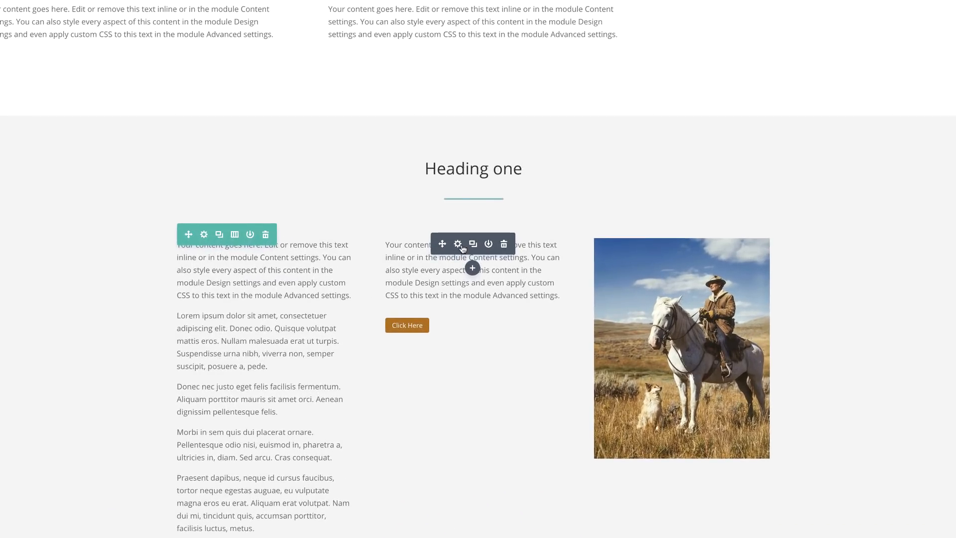
{"action": "left_click", "coordinate": [458, 244]}
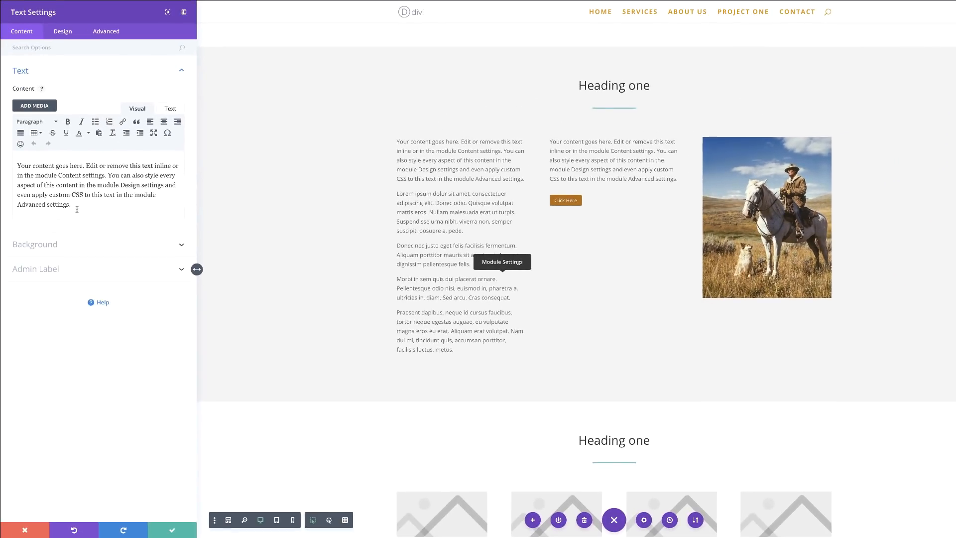
{"action": "key", "text": "Return"}
{"action": "key", "text": "ctrl+v"}
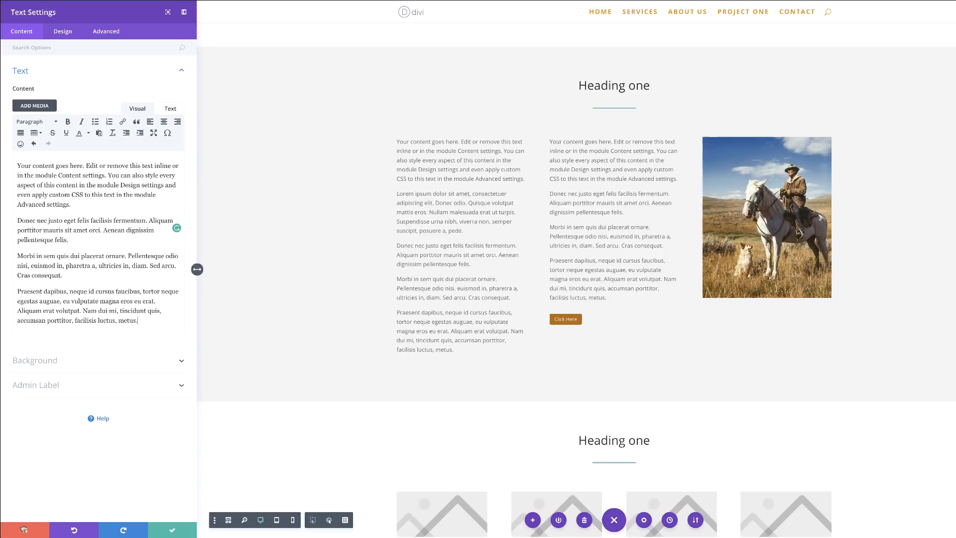
{"action": "left_click", "coordinate": [174, 530]}
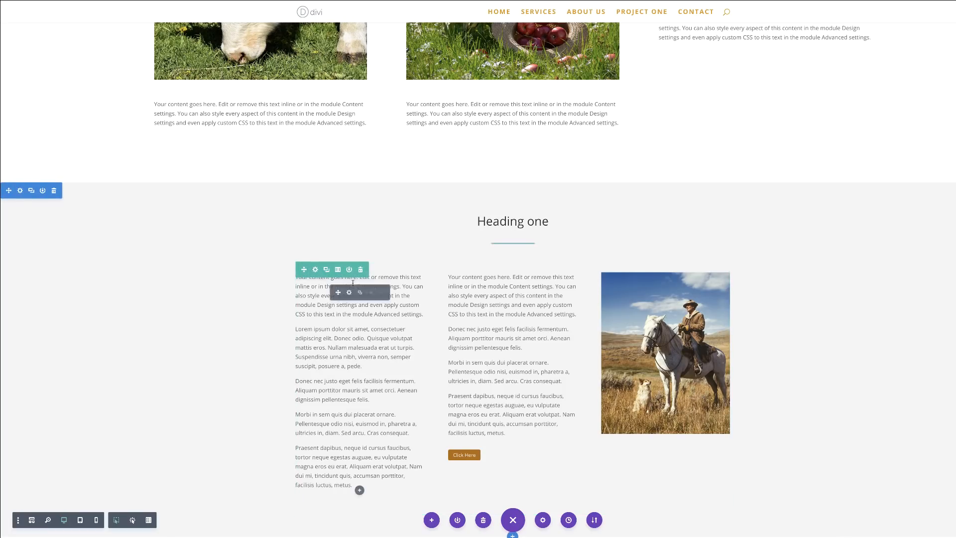
Enable a custom width for the grey section's three-column row and set it to 70%, matching the row above
{"action": "scroll", "coordinate": [429, 253], "scroll_direction": "up", "scroll_amount": 1}
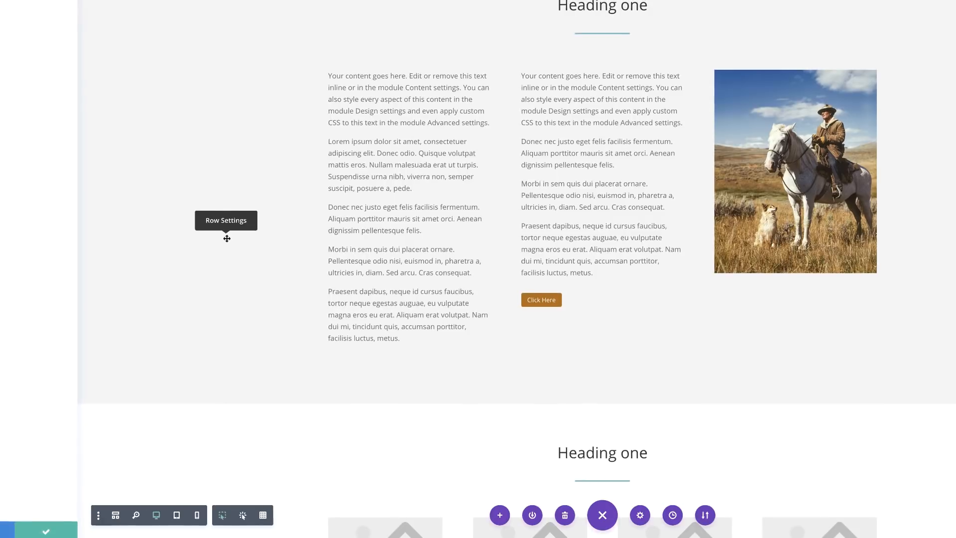
{"action": "left_click", "coordinate": [225, 238]}
{"action": "left_click", "coordinate": [63, 34]}
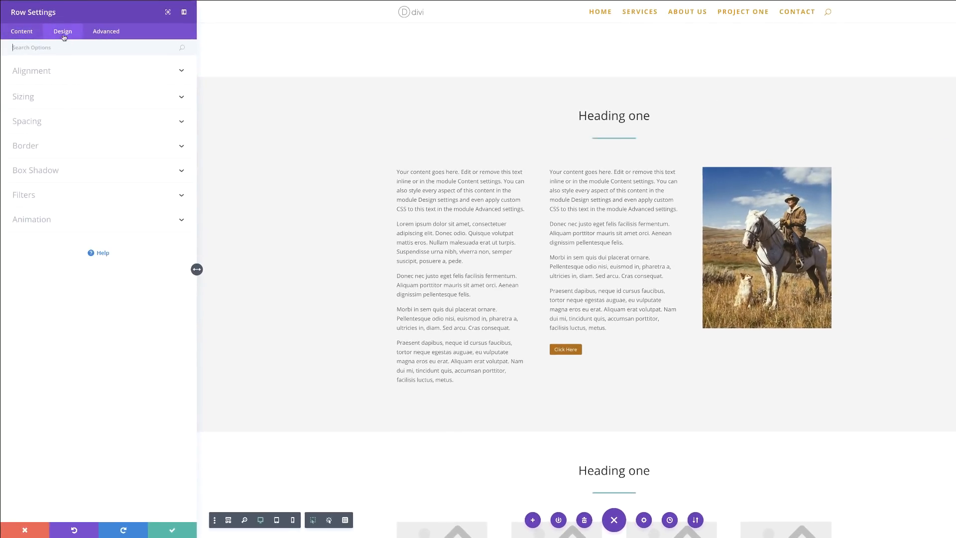
{"action": "left_click", "coordinate": [38, 123]}
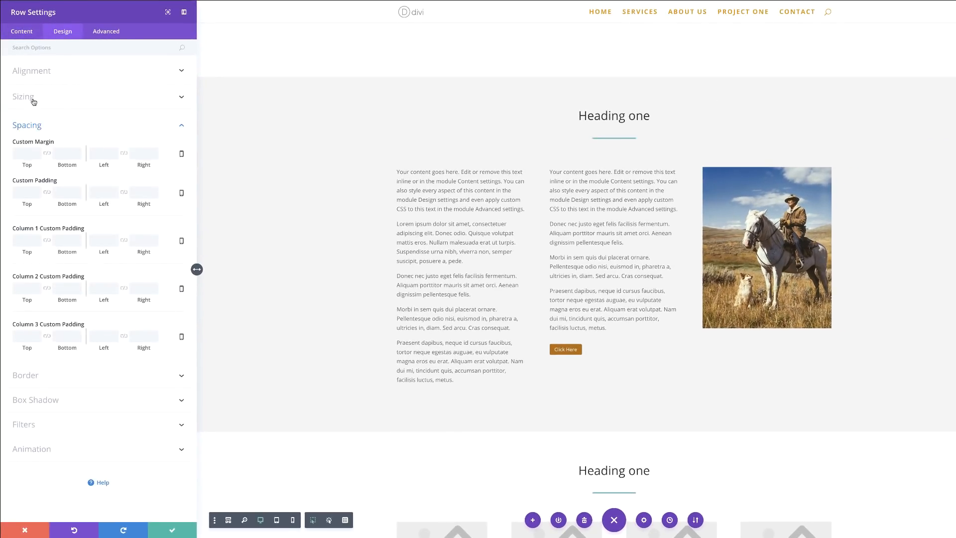
{"action": "left_click", "coordinate": [33, 100]}
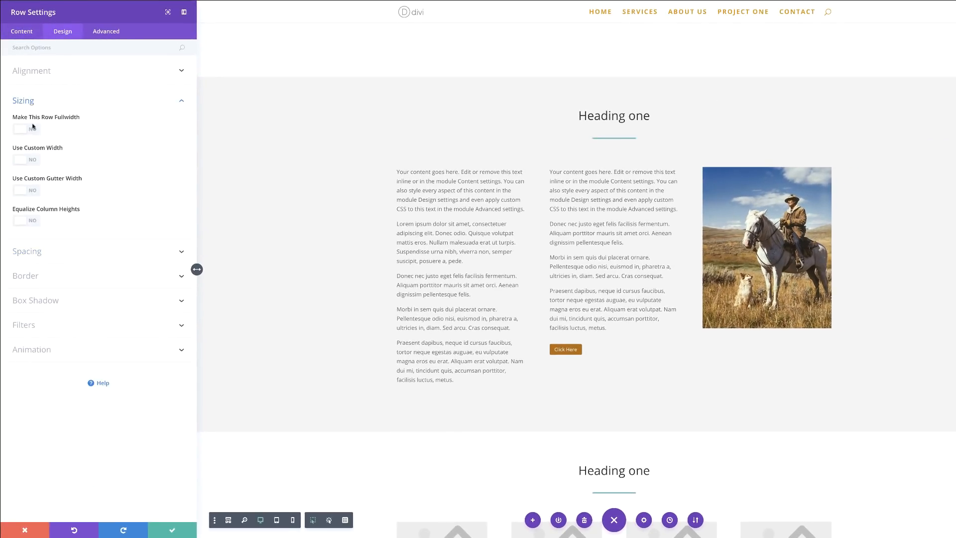
{"action": "left_click", "coordinate": [35, 162]}
{"action": "left_click", "coordinate": [22, 159]}
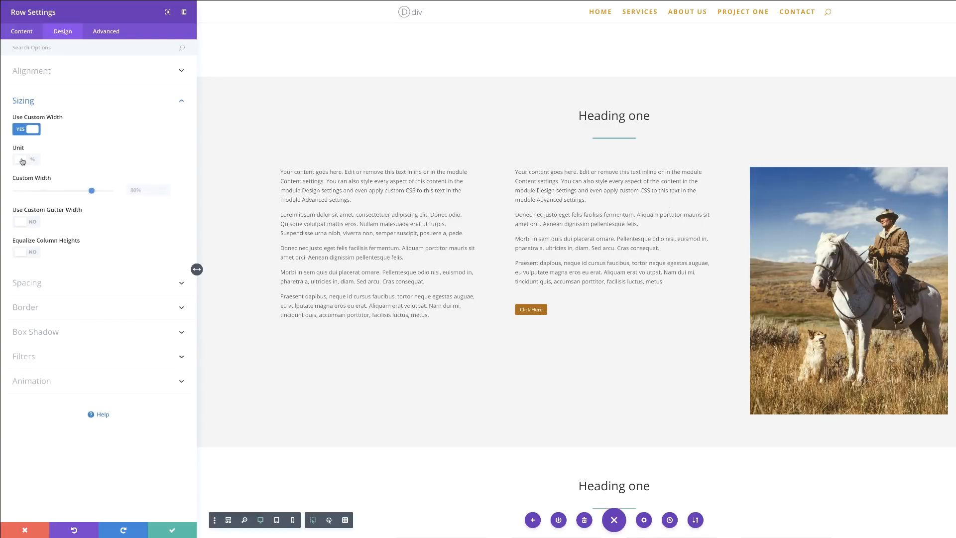
{"action": "left_click_drag", "start_coordinate": [91, 192], "coordinate": [82, 192]}
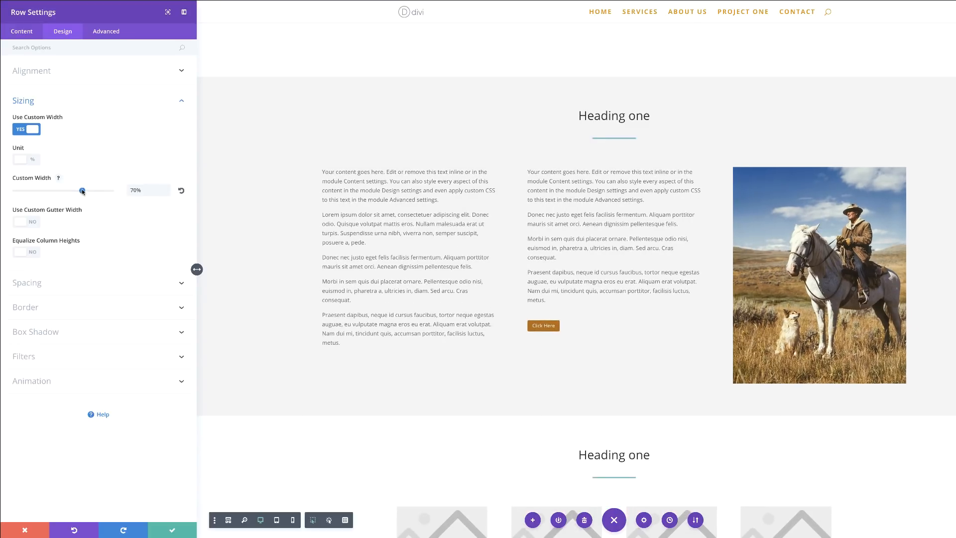
{"action": "scroll", "coordinate": [374, 231], "scroll_direction": "up", "scroll_amount": 7}
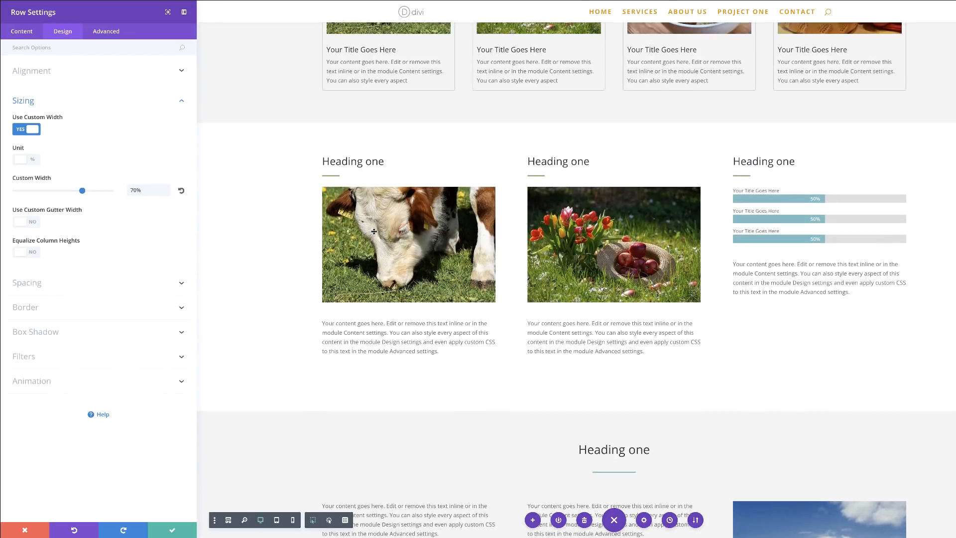
{"action": "scroll", "coordinate": [374, 231], "scroll_direction": "down", "scroll_amount": 5}
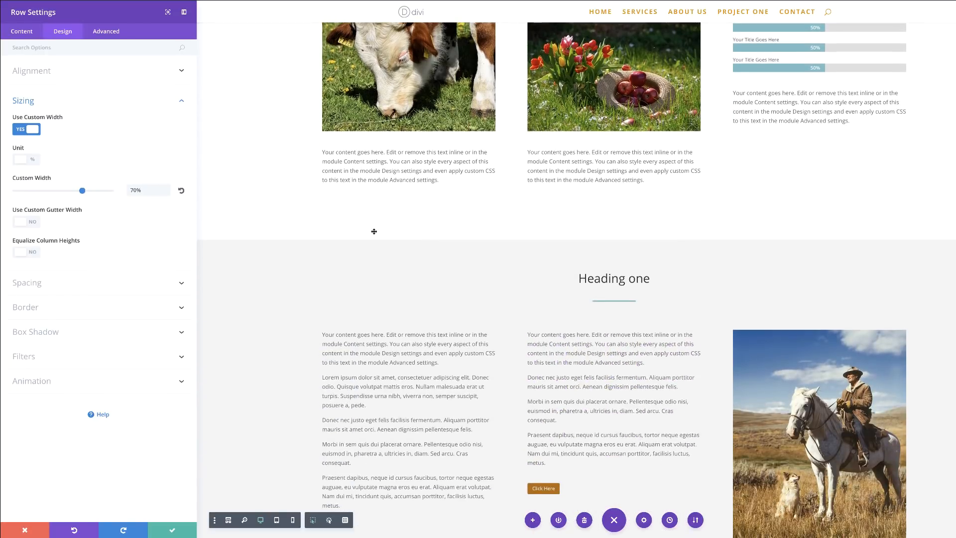
{"action": "scroll", "coordinate": [374, 231], "scroll_direction": "down", "scroll_amount": 4}
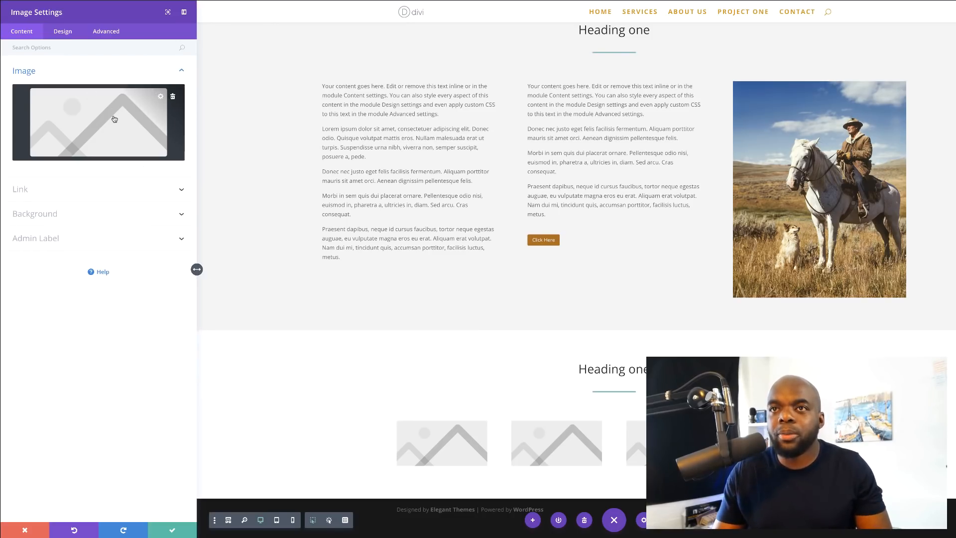
Replace the first placeholder image in the four-column row above the footer with the wire logo from the media library and save
{"action": "left_click", "coordinate": [126, 142]}
{"action": "scroll", "coordinate": [471, 329], "scroll_direction": "down", "scroll_amount": 15}
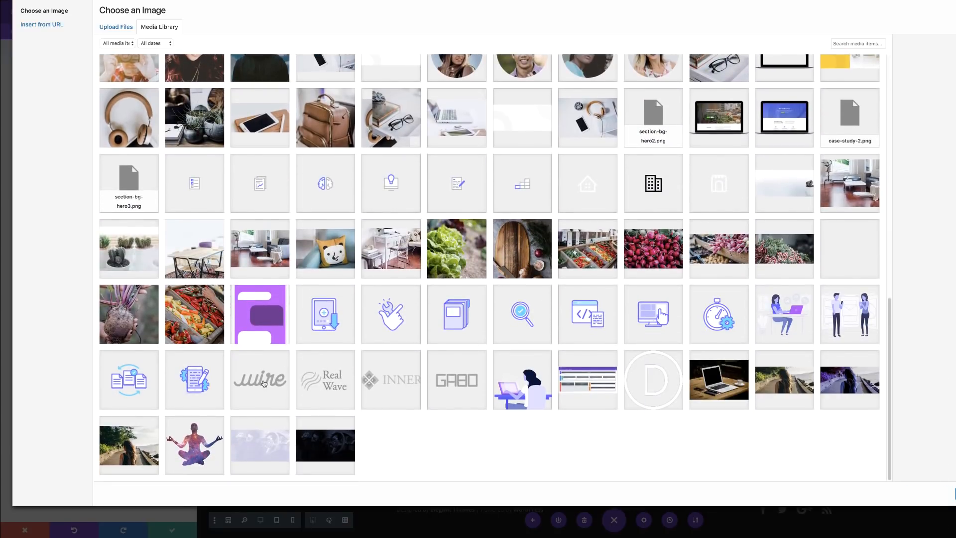
{"action": "left_click", "coordinate": [264, 383]}
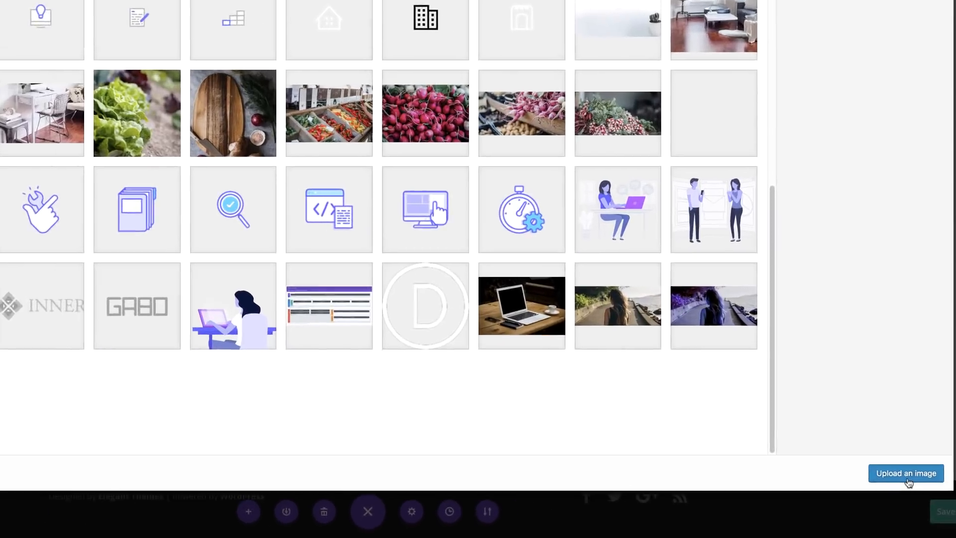
{"action": "left_click", "coordinate": [925, 493]}
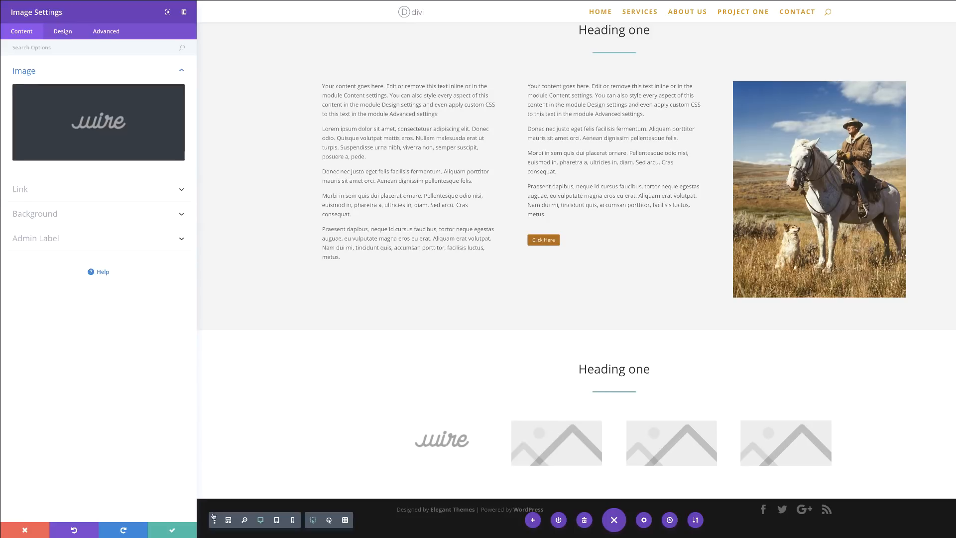
{"action": "left_click", "coordinate": [173, 530]}
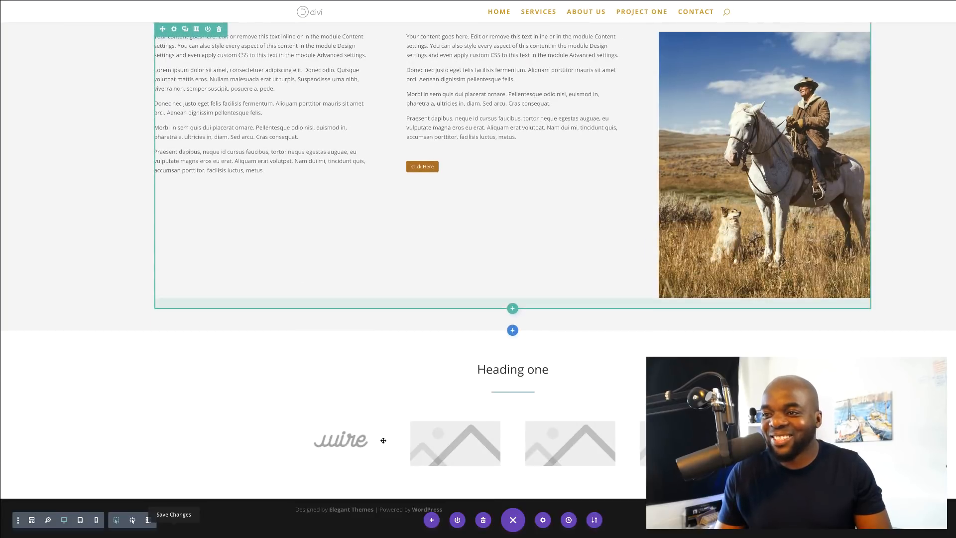
Swap the second placeholder image in the four-column logo row for the Real Wave logo and save
{"action": "mouse_move", "coordinate": [455, 441]}
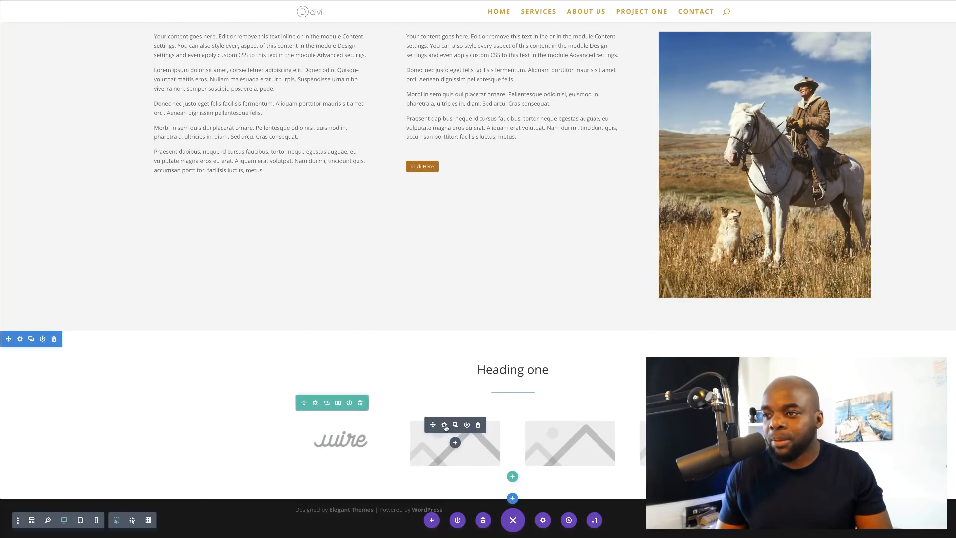
{"action": "left_click", "coordinate": [445, 425]}
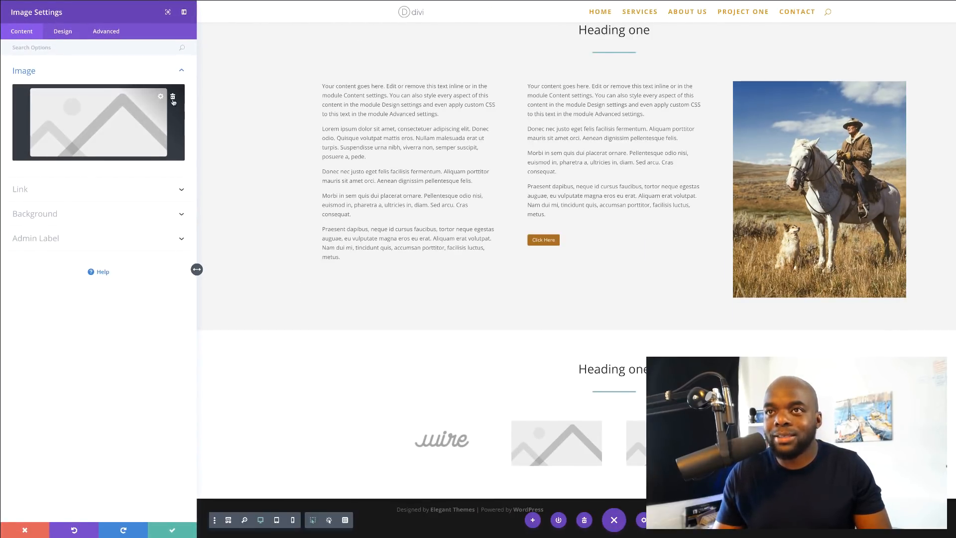
{"action": "left_click", "coordinate": [174, 97]}
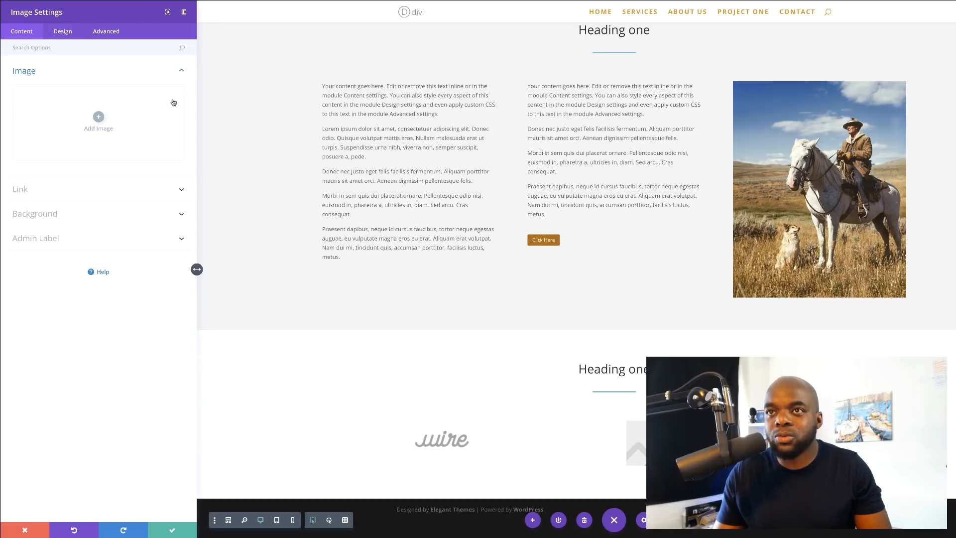
{"action": "left_click", "coordinate": [98, 117]}
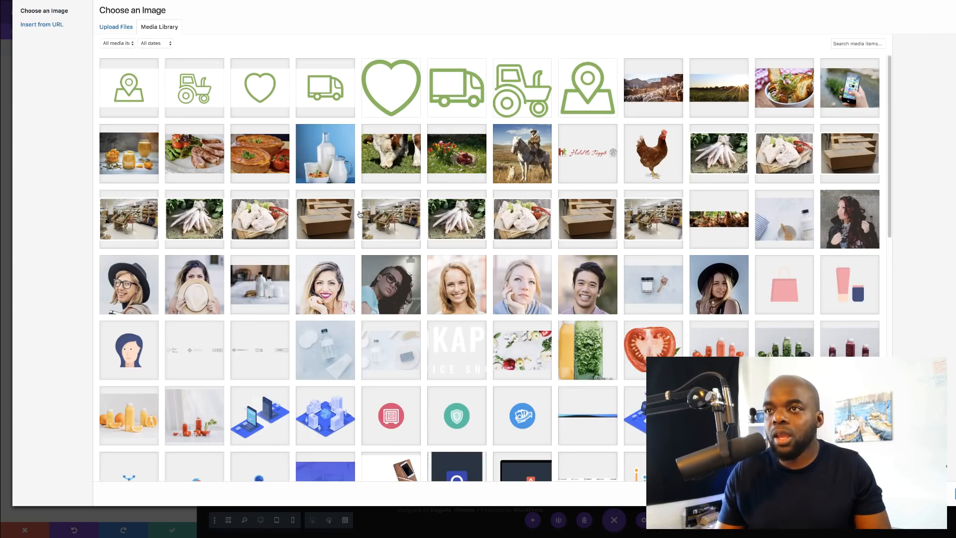
{"action": "scroll", "coordinate": [531, 390], "scroll_direction": "down", "scroll_amount": 15}
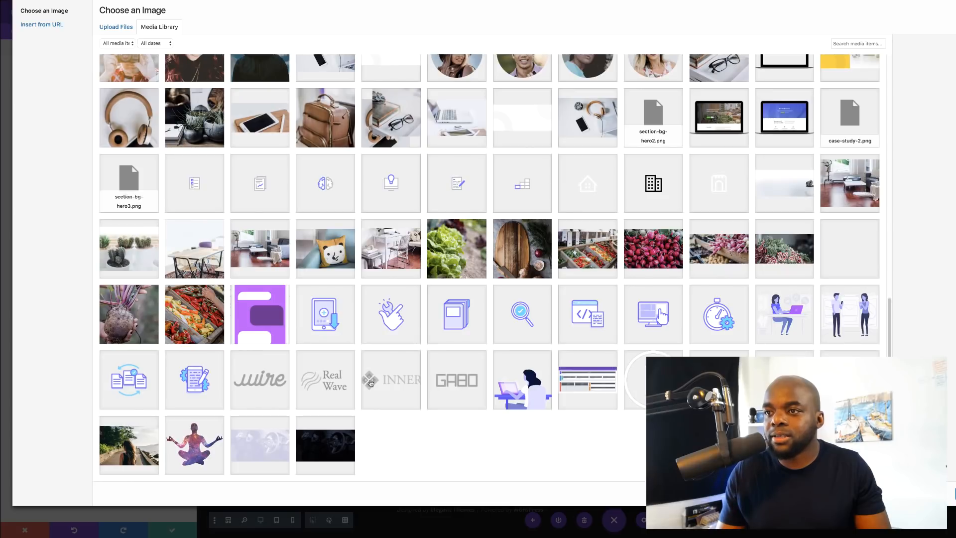
{"action": "left_click", "coordinate": [338, 384]}
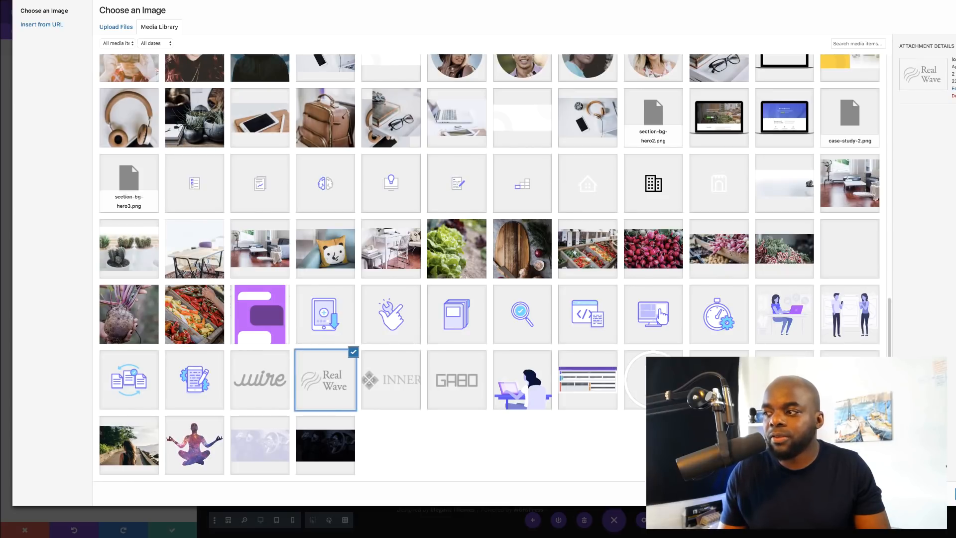
{"action": "left_click", "coordinate": [955, 493]}
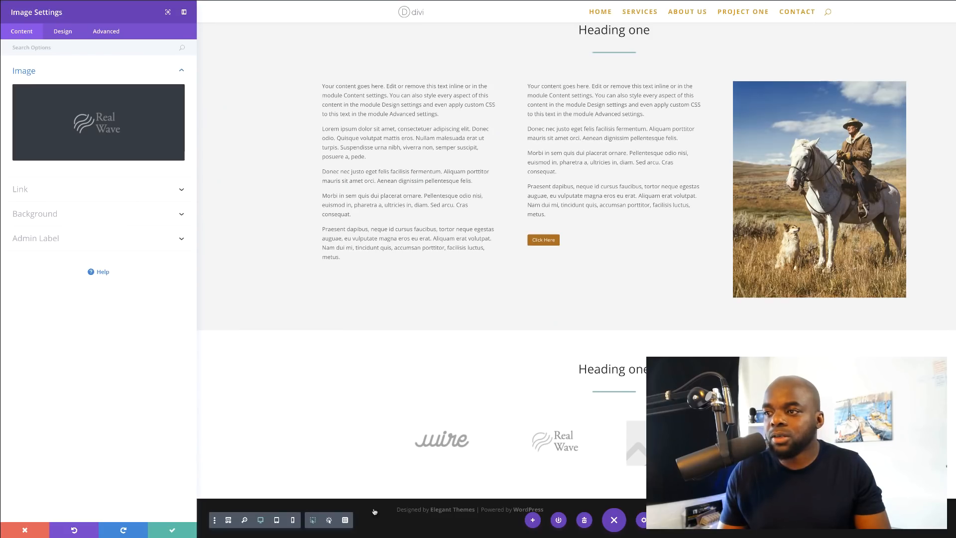
{"action": "left_click", "coordinate": [174, 530]}
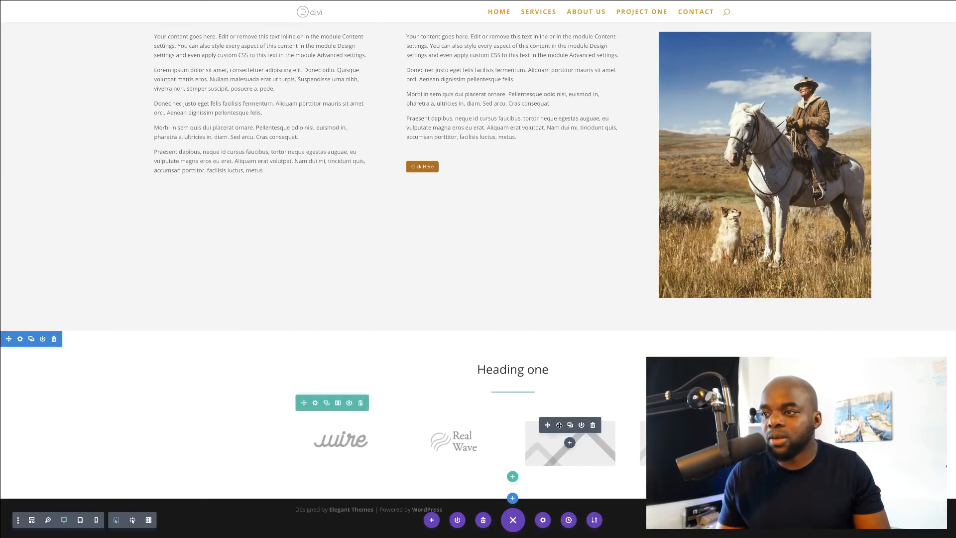
Replace the third placeholder image in the four-column logo row with the GABO logo and save
{"action": "left_click", "coordinate": [559, 426]}
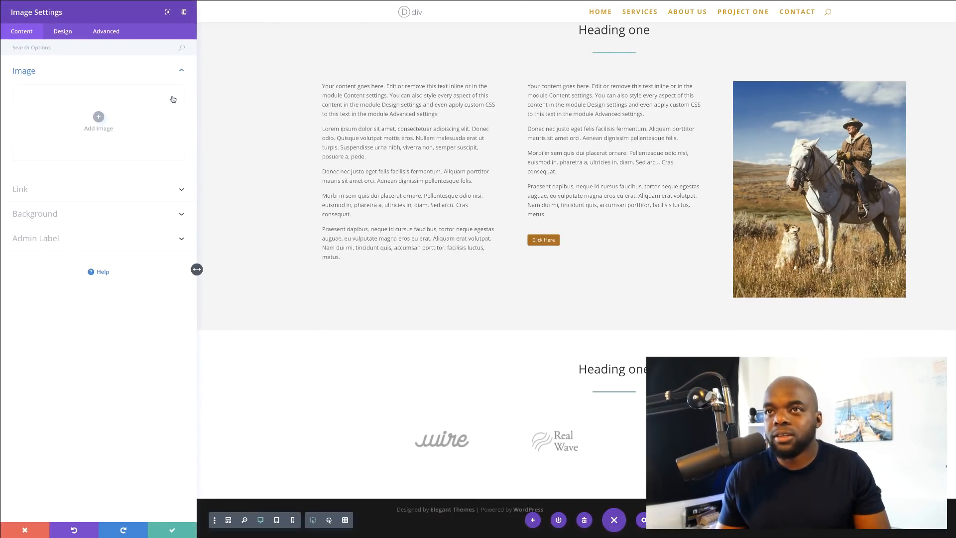
{"action": "left_click", "coordinate": [99, 119]}
{"action": "scroll", "coordinate": [431, 284], "scroll_direction": "down", "scroll_amount": 10}
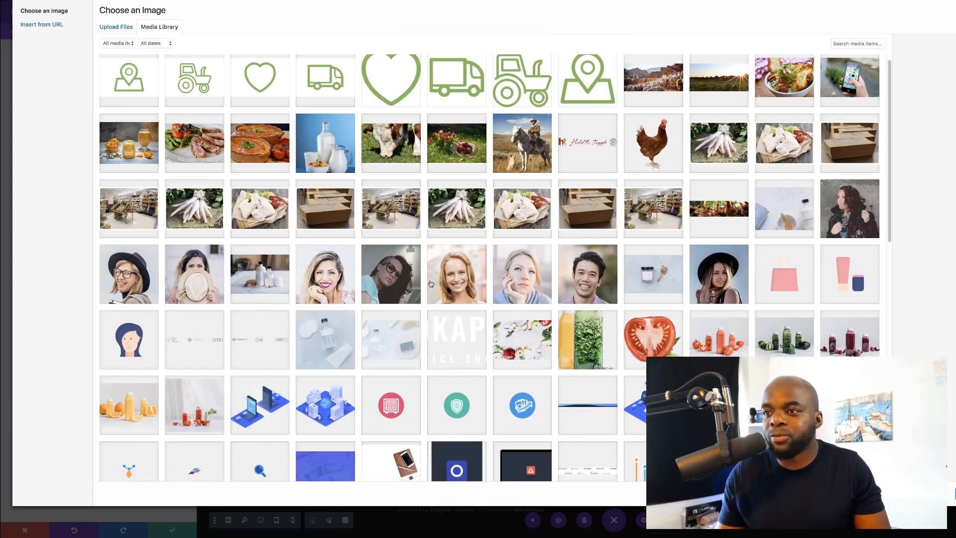
{"action": "left_click", "coordinate": [468, 384]}
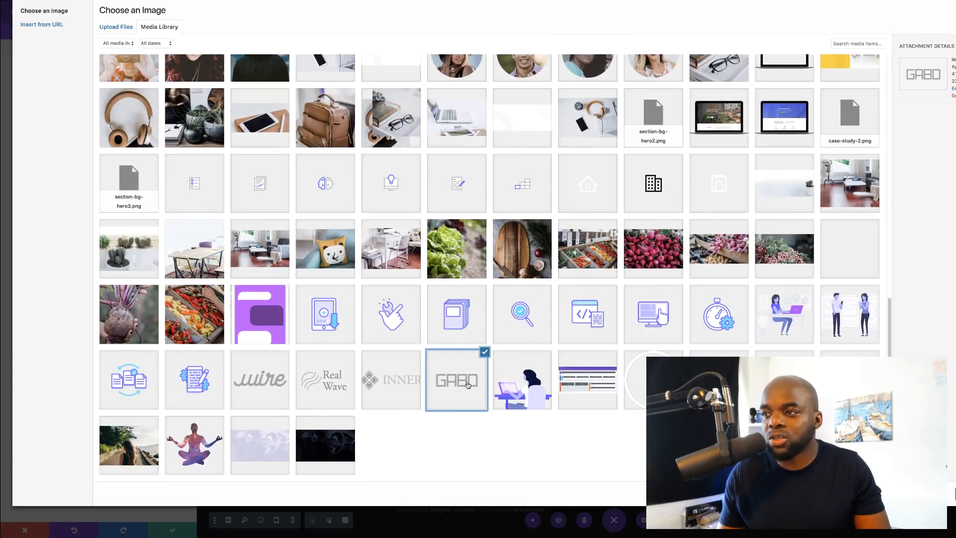
{"action": "left_click", "coordinate": [955, 494]}
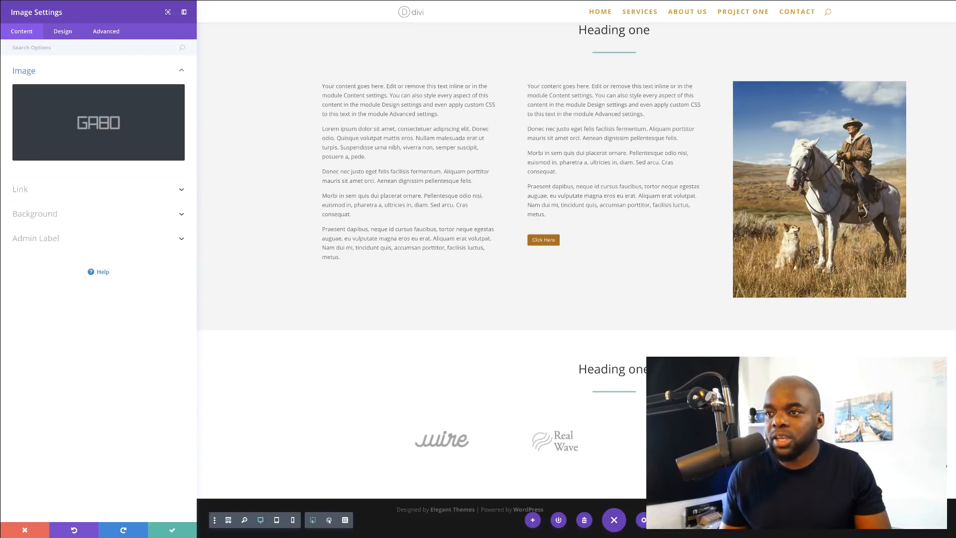
{"action": "left_click", "coordinate": [172, 530]}
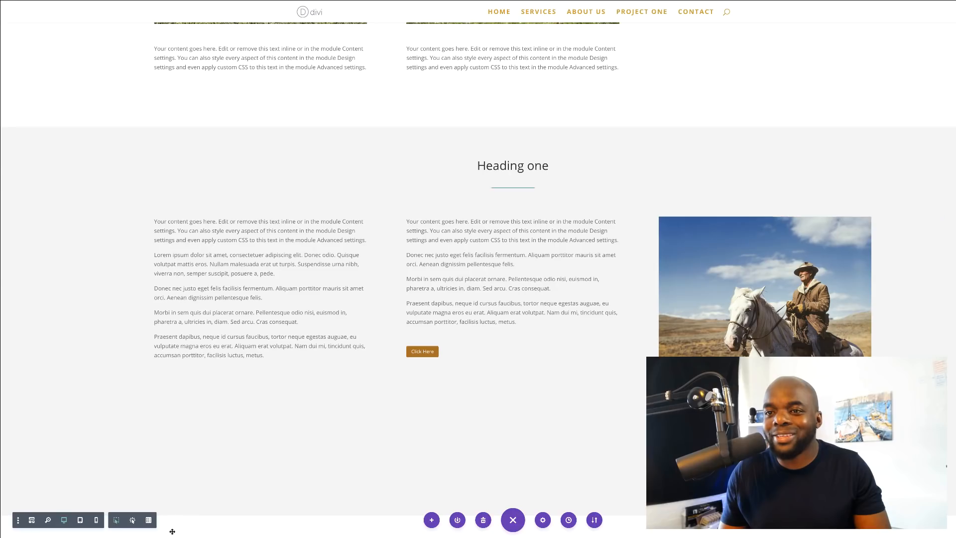
Replace the fourth placeholder image in the four-column logo row with the INNER logo from the media library and save
{"action": "scroll", "coordinate": [348, 486], "scroll_direction": "down", "scroll_amount": 3}
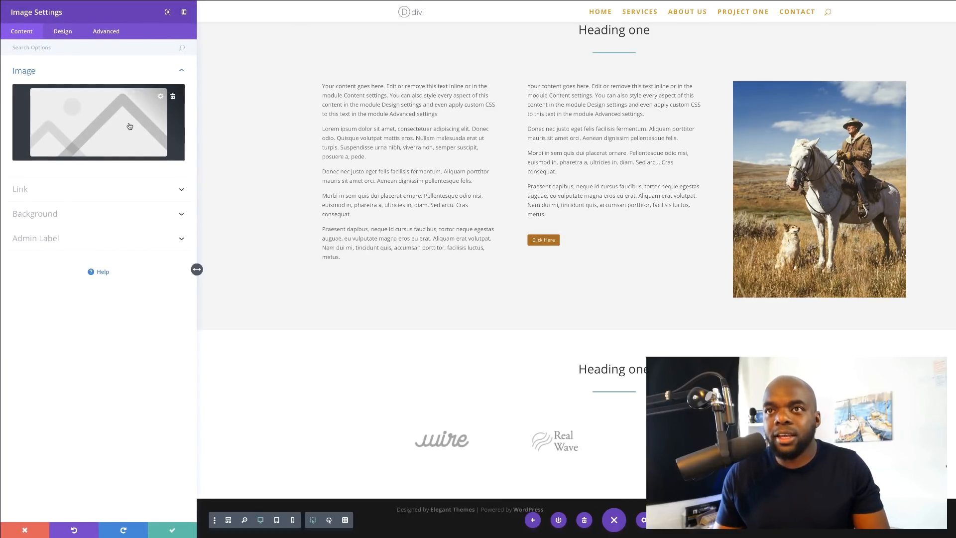
{"action": "left_click", "coordinate": [173, 97]}
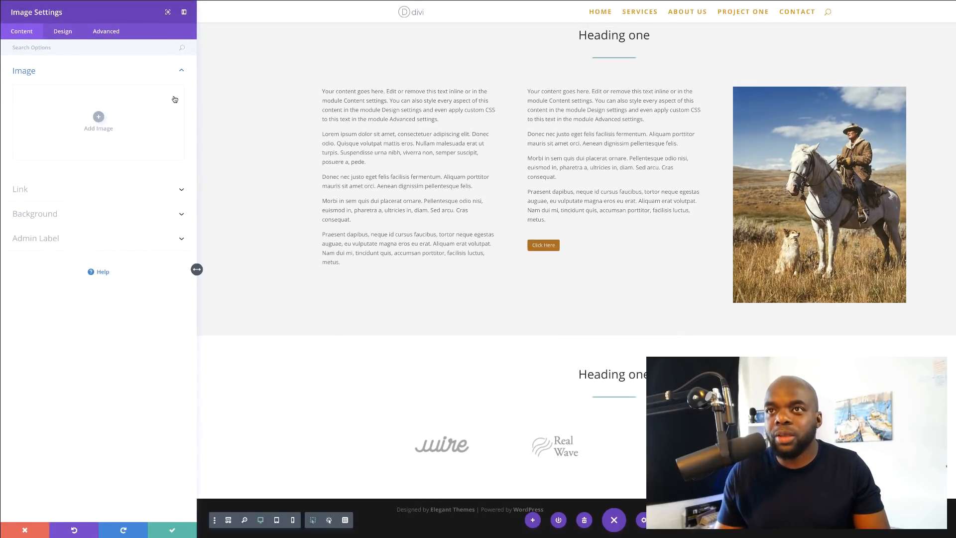
{"action": "left_click", "coordinate": [96, 118]}
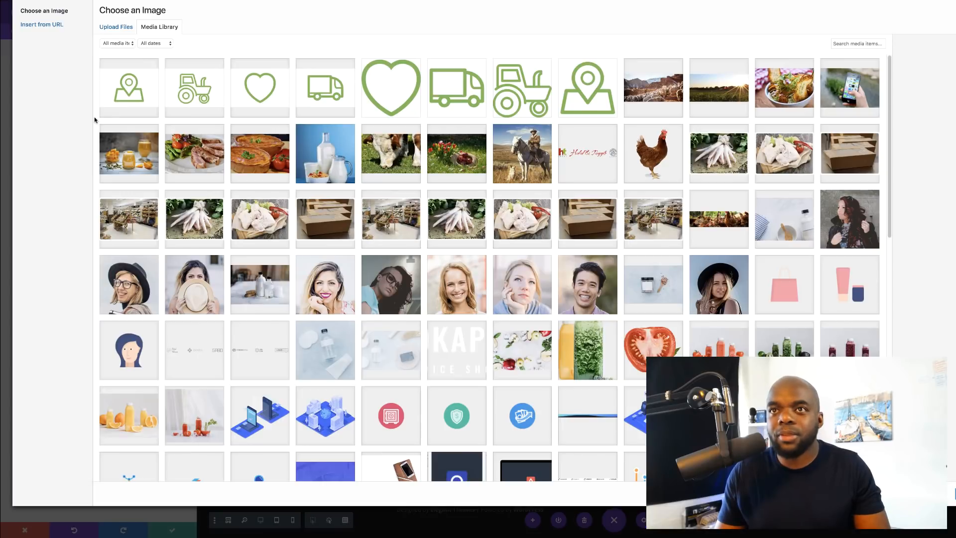
{"action": "scroll", "coordinate": [620, 458], "scroll_direction": "down", "scroll_amount": 15}
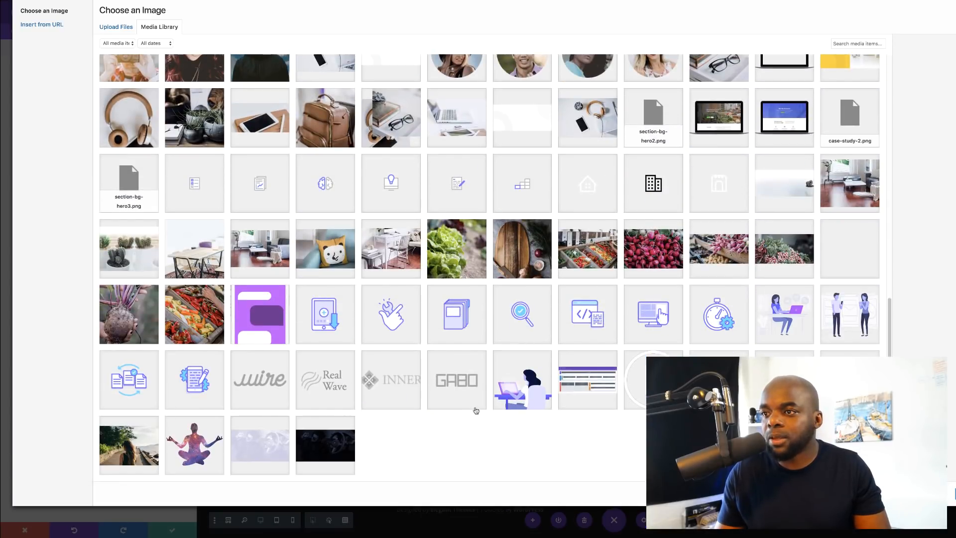
{"action": "left_click", "coordinate": [400, 387]}
{"action": "left_click", "coordinate": [950, 497]}
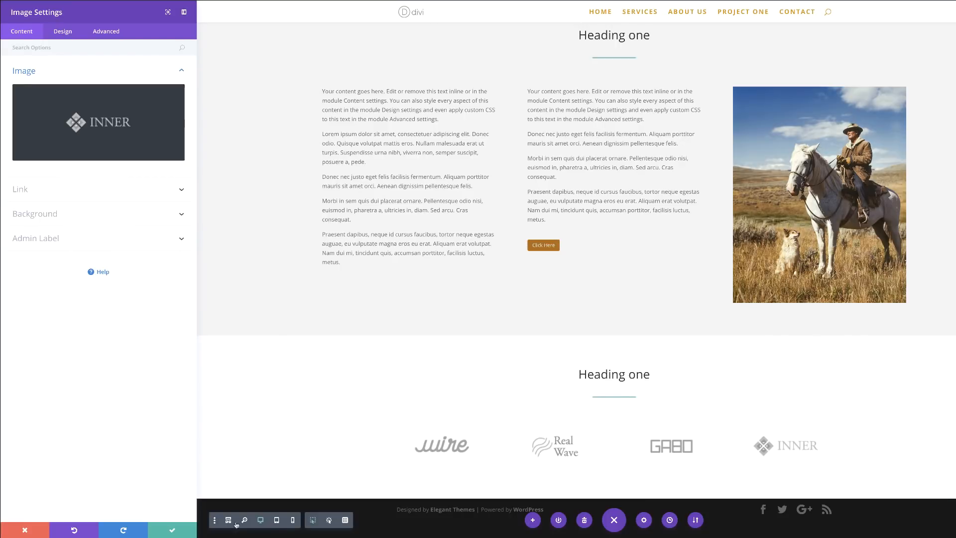
{"action": "left_click", "coordinate": [172, 530]}
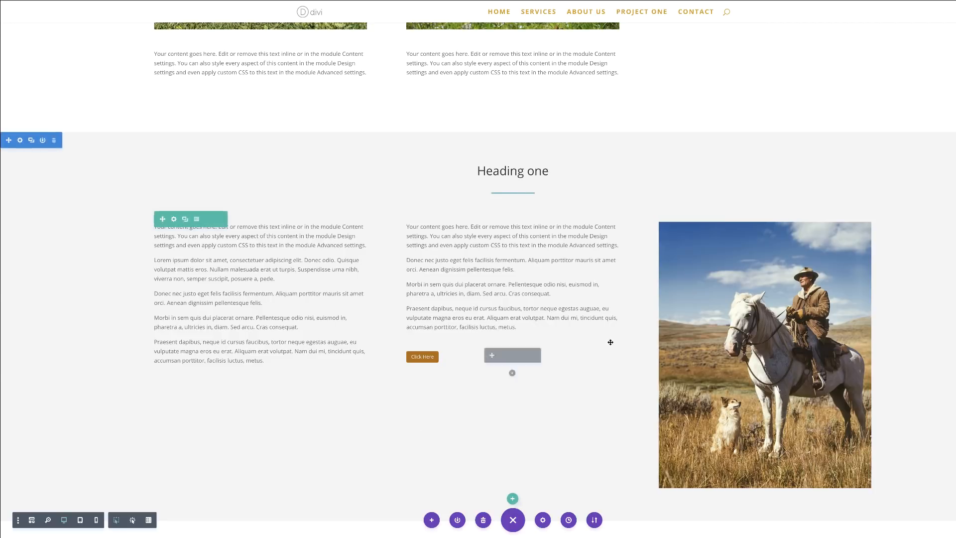
Replace the heading row above the logos with a copy of the green-divider heading row from the grey four-card section
{"action": "scroll", "coordinate": [610, 342], "scroll_direction": "up", "scroll_amount": 10}
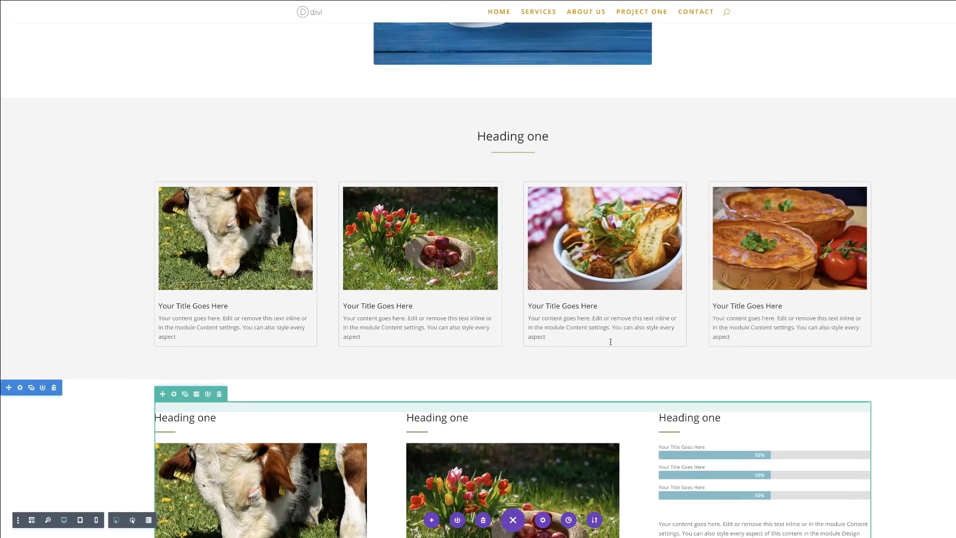
{"action": "scroll", "coordinate": [610, 342], "scroll_direction": "up", "scroll_amount": 1}
{"action": "scroll", "coordinate": [611, 342], "scroll_direction": "down", "scroll_amount": 12}
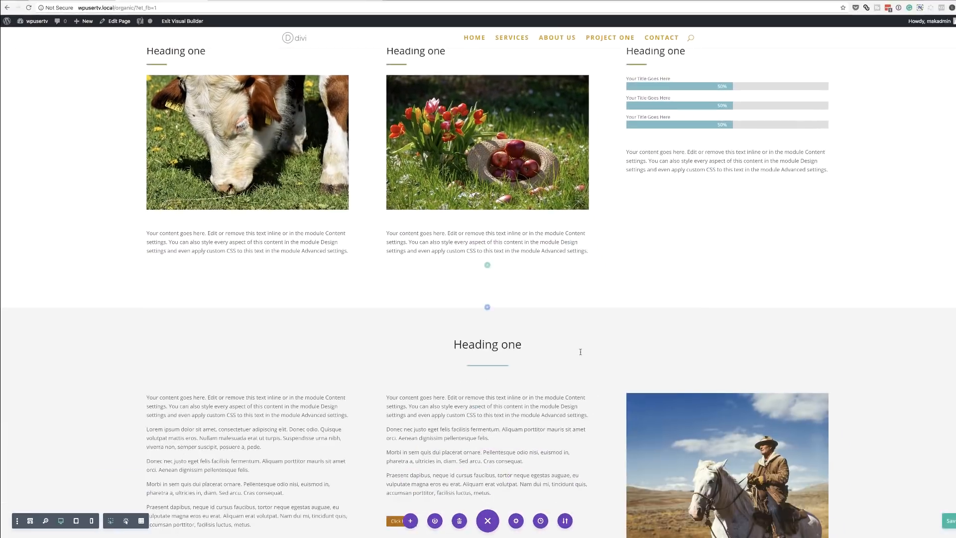
{"action": "scroll", "coordinate": [577, 369], "scroll_direction": "up", "scroll_amount": 10}
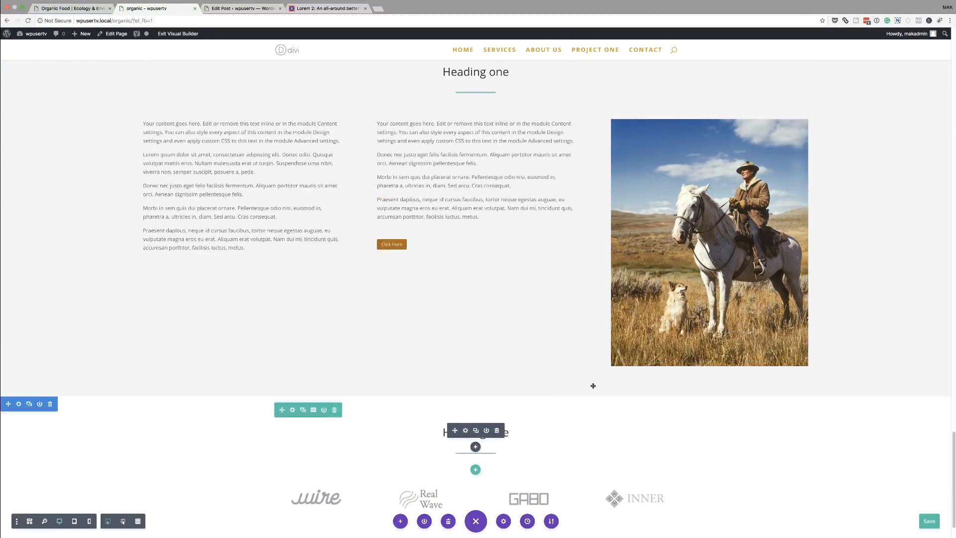
{"action": "scroll", "coordinate": [593, 385], "scroll_direction": "up", "scroll_amount": 4}
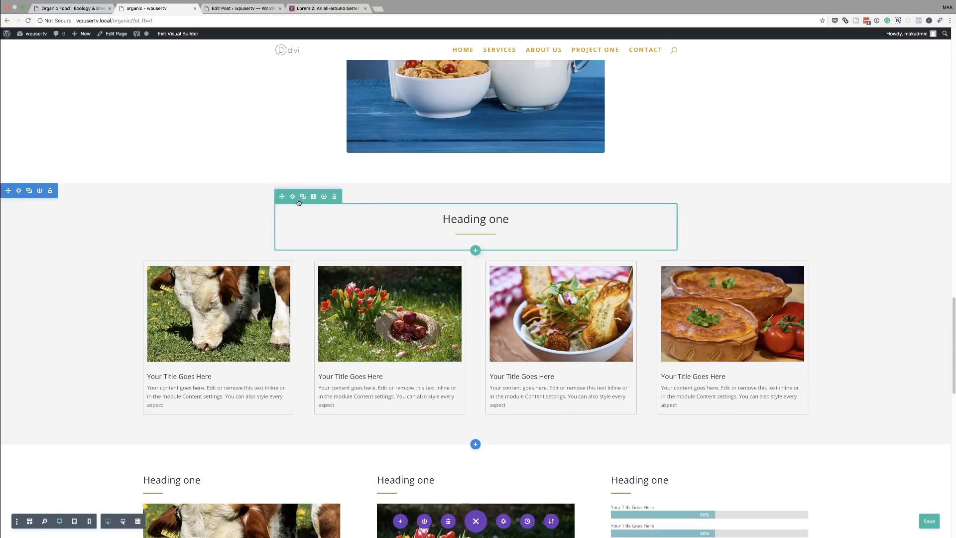
{"action": "scroll", "coordinate": [374, 245], "scroll_direction": "down", "scroll_amount": 6}
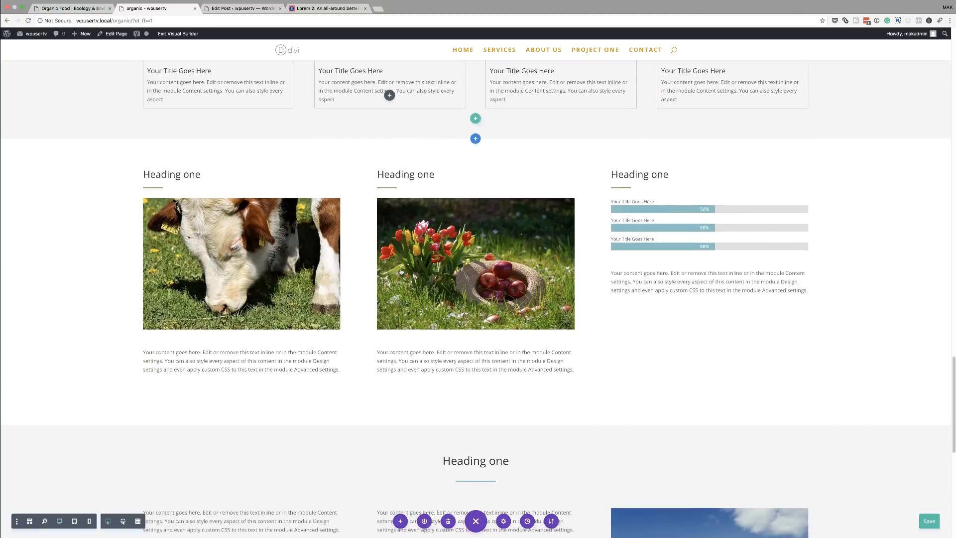
{"action": "scroll", "coordinate": [401, 271], "scroll_direction": "down", "scroll_amount": 9}
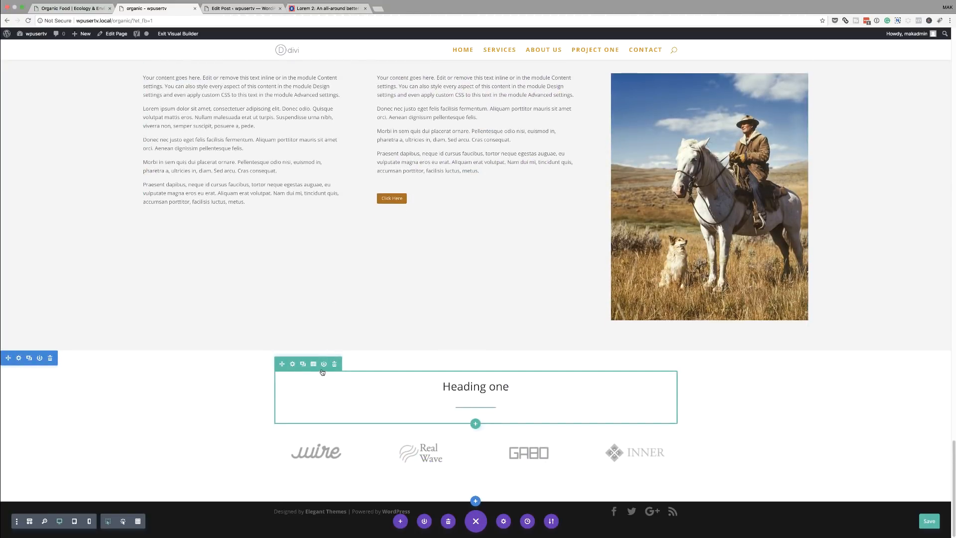
{"action": "left_click", "coordinate": [322, 371]}
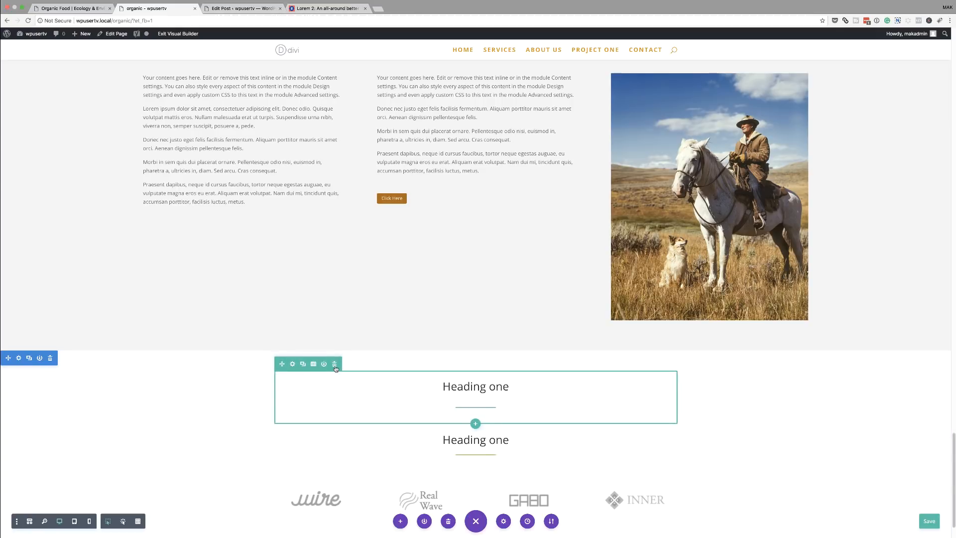
{"action": "left_click", "coordinate": [334, 365]}
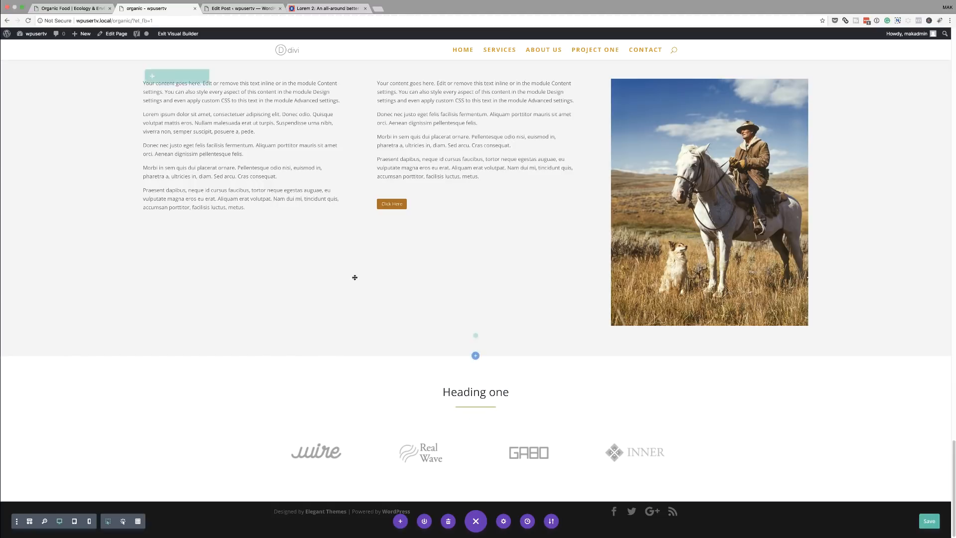
Paste the copied green-divider heading row into the grey horseman section and delete its blue-divider heading row
{"action": "scroll", "coordinate": [354, 278], "scroll_direction": "up", "scroll_amount": 3}
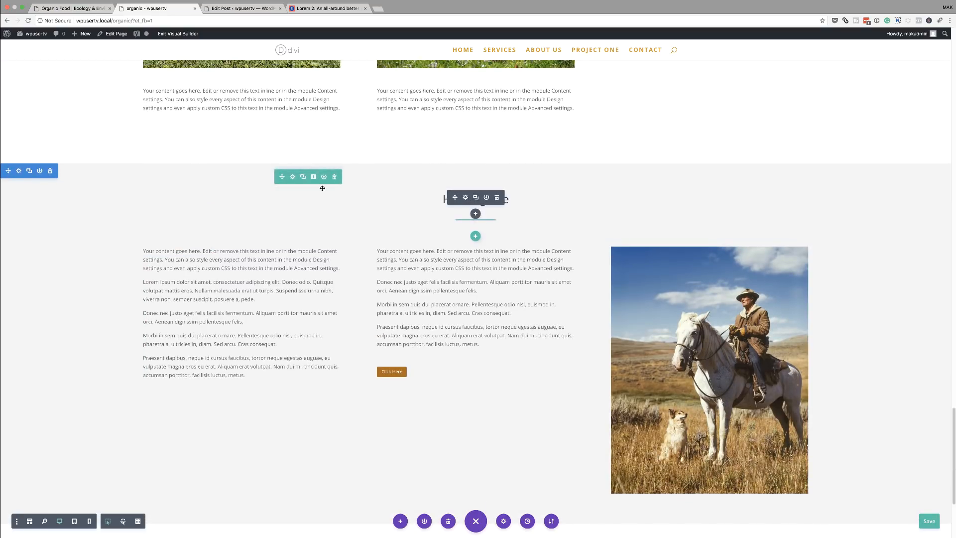
{"action": "key", "text": "super+v"}
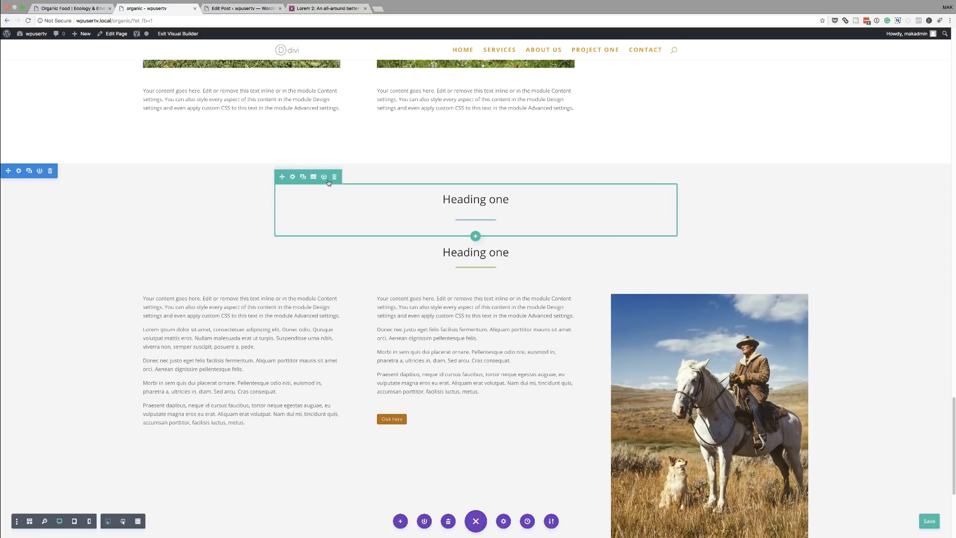
{"action": "left_click", "coordinate": [335, 178]}
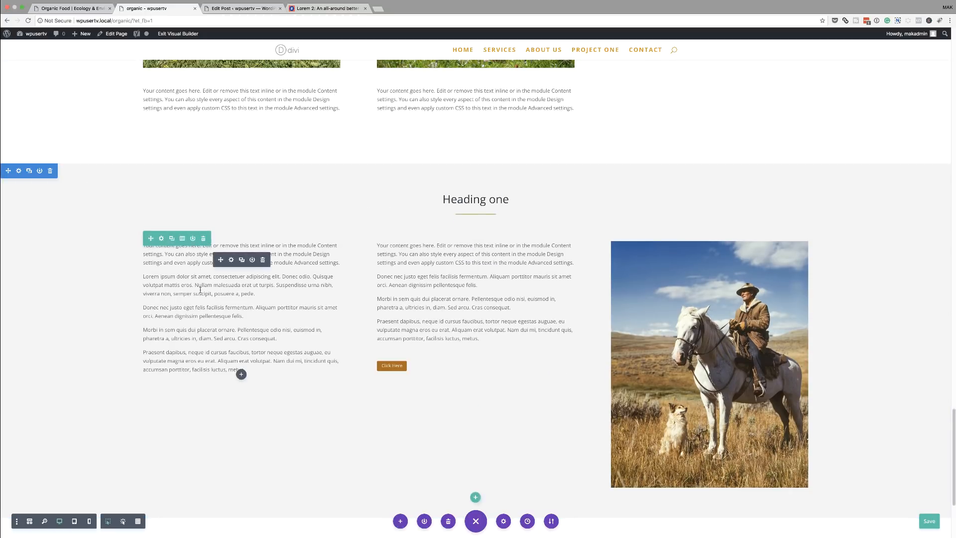
Check the footer of the Organic Food reference page and add a regular section with a four-column row below the logos
{"action": "scroll", "coordinate": [200, 290], "scroll_direction": "down", "scroll_amount": 3}
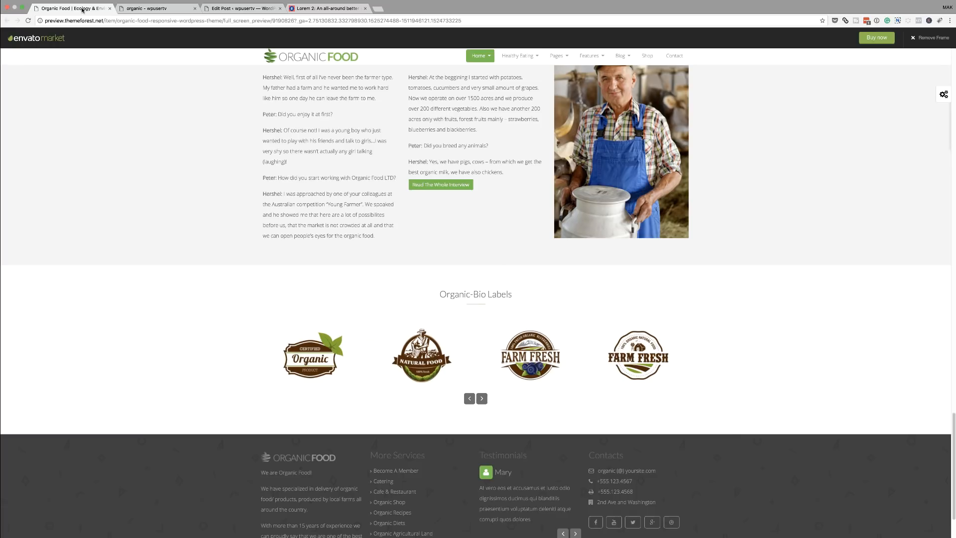
{"action": "left_click", "coordinate": [82, 8]}
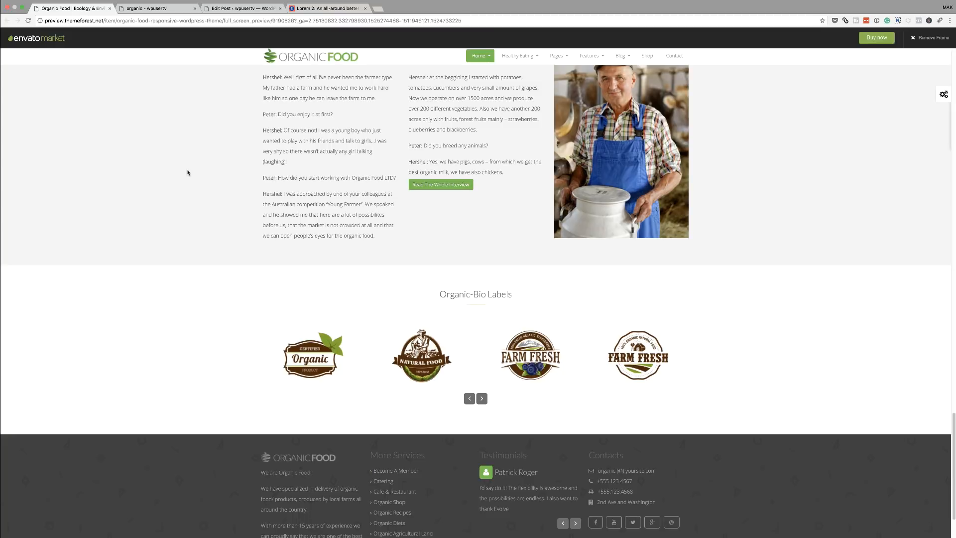
{"action": "scroll", "coordinate": [174, 365], "scroll_direction": "down", "scroll_amount": 2}
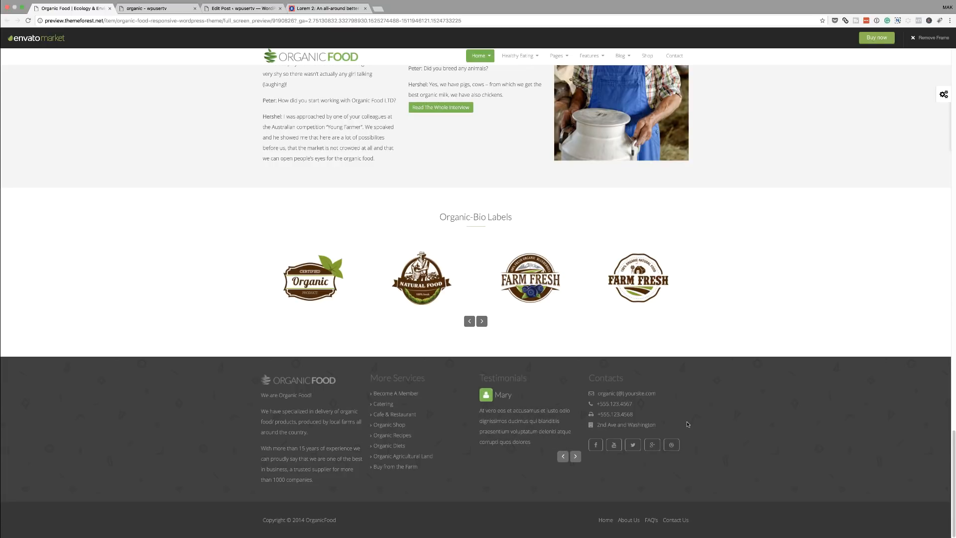
{"action": "left_click", "coordinate": [163, 19]}
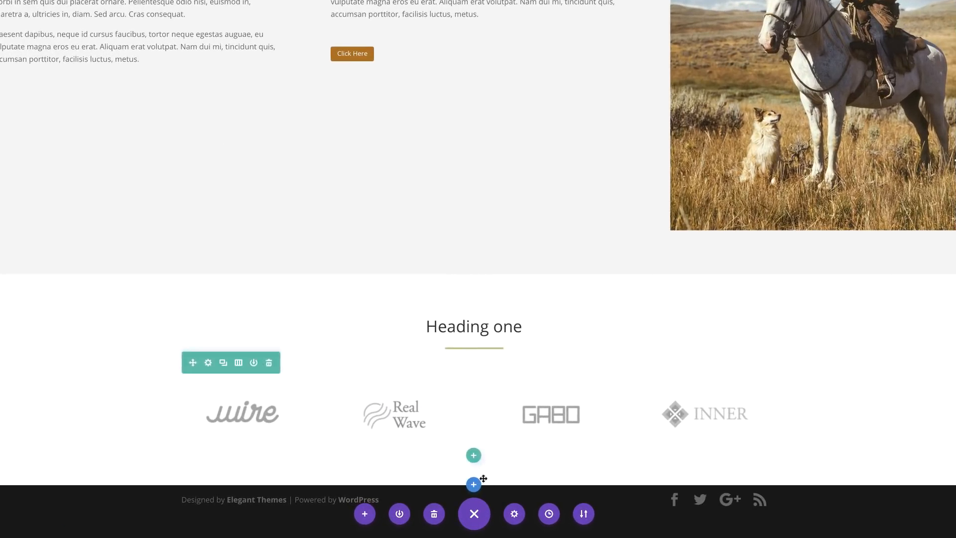
{"action": "left_click", "coordinate": [476, 485]}
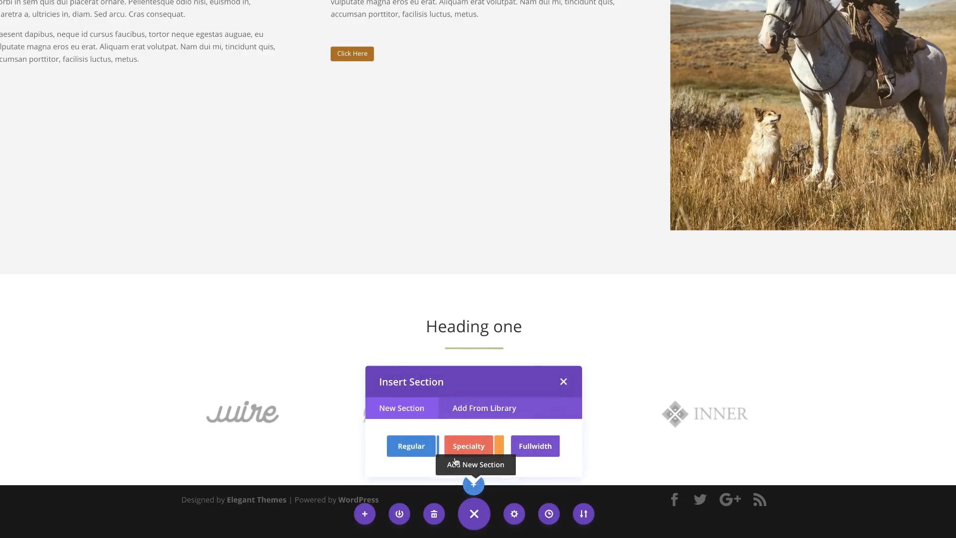
{"action": "left_click", "coordinate": [417, 450]}
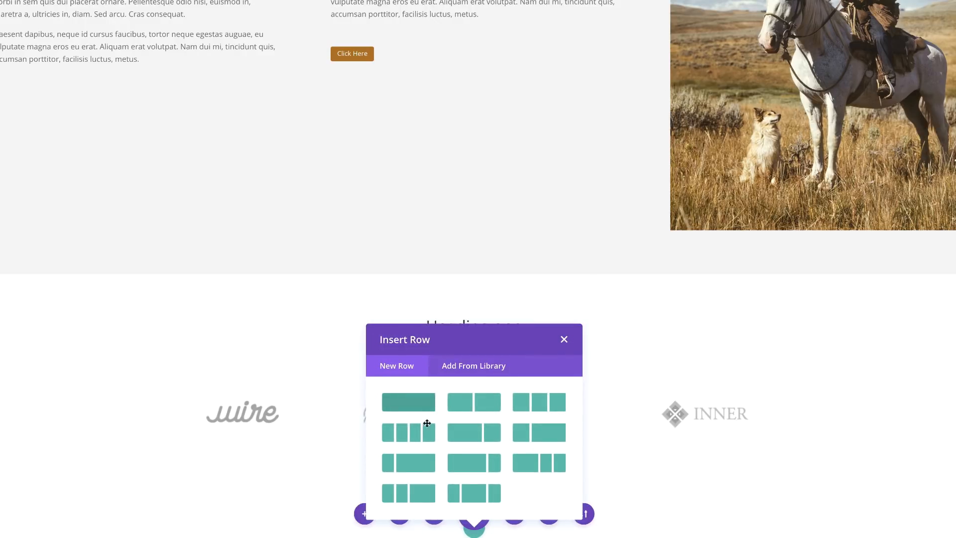
{"action": "left_click", "coordinate": [416, 436]}
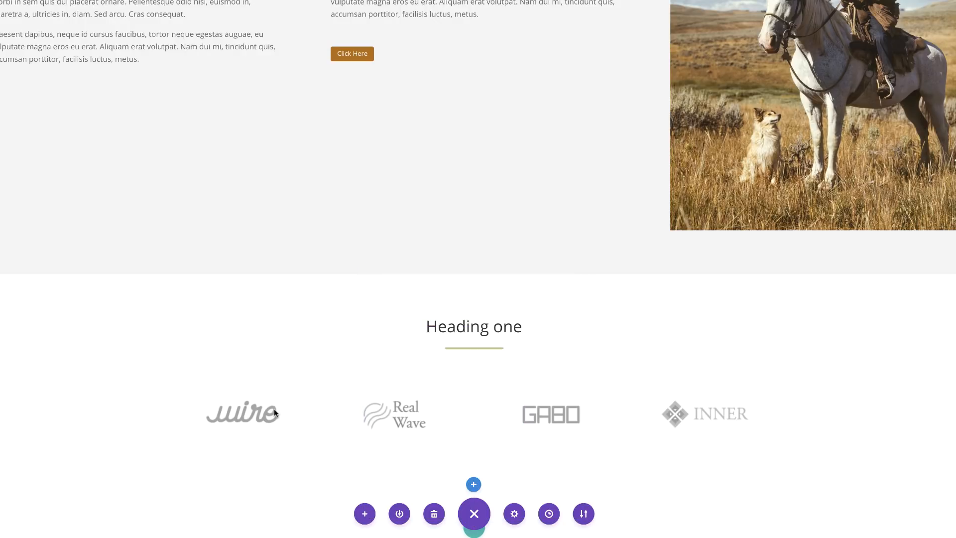
Add a Text module with the default placeholder content to the first column of the new four-column row and save
{"action": "scroll", "coordinate": [274, 408], "scroll_direction": "down", "scroll_amount": 10}
{"action": "scroll", "coordinate": [478, 436], "scroll_direction": "down", "scroll_amount": 2}
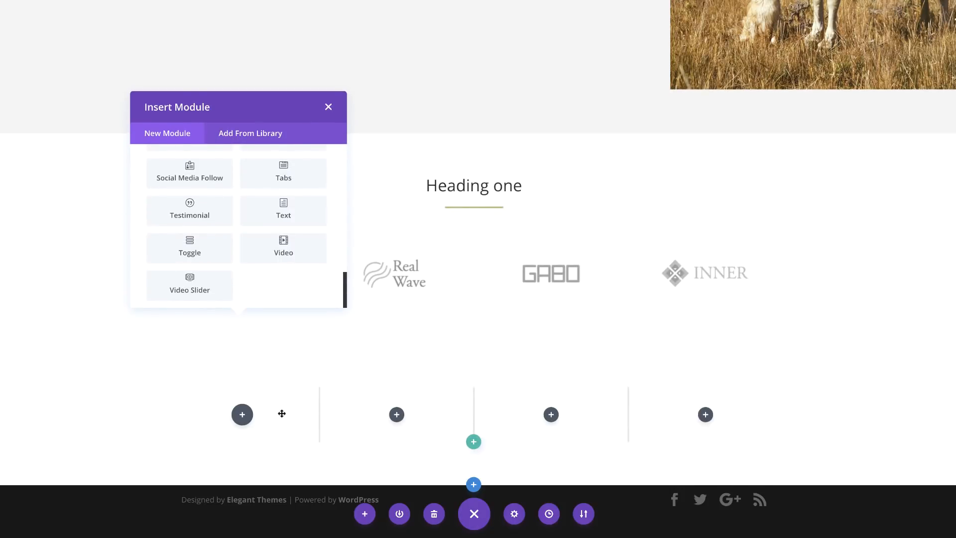
{"action": "left_click", "coordinate": [301, 215]}
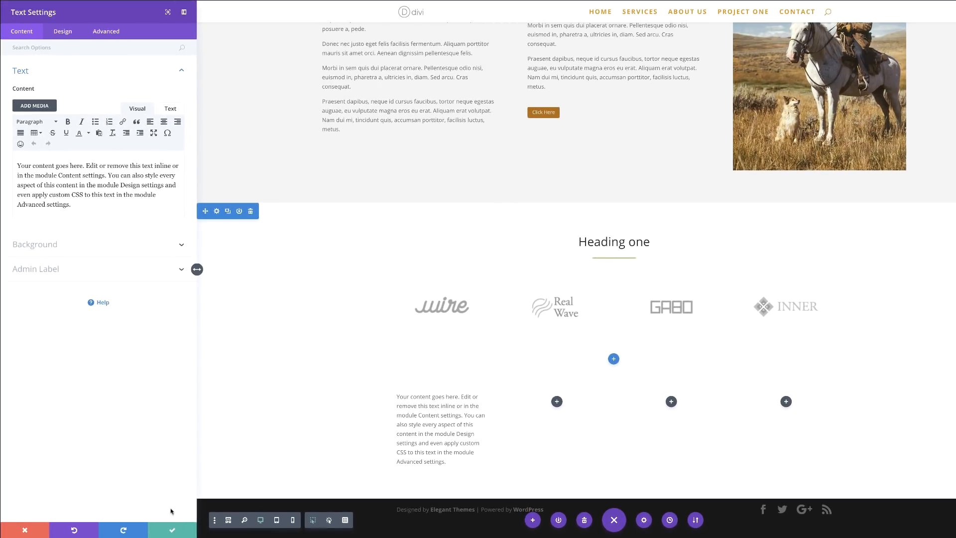
{"action": "left_click", "coordinate": [173, 531]}
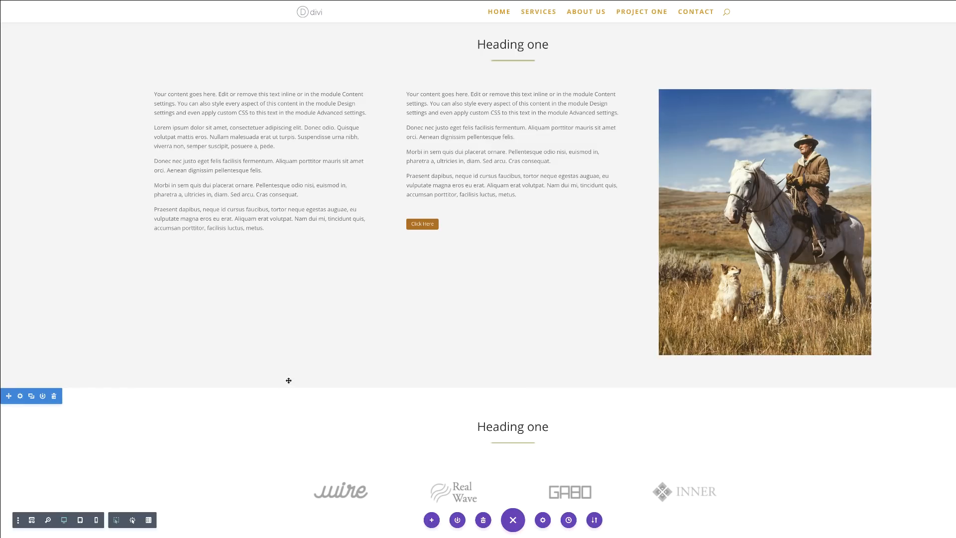
Give the new four-column section a very dark grey background colour and save
{"action": "scroll", "coordinate": [289, 380], "scroll_direction": "down", "scroll_amount": 4}
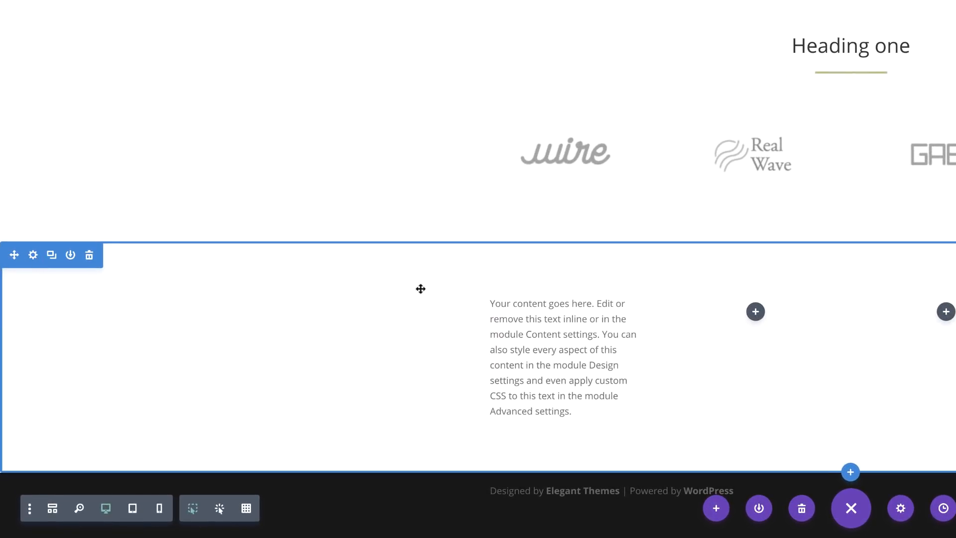
{"action": "left_click", "coordinate": [33, 255]}
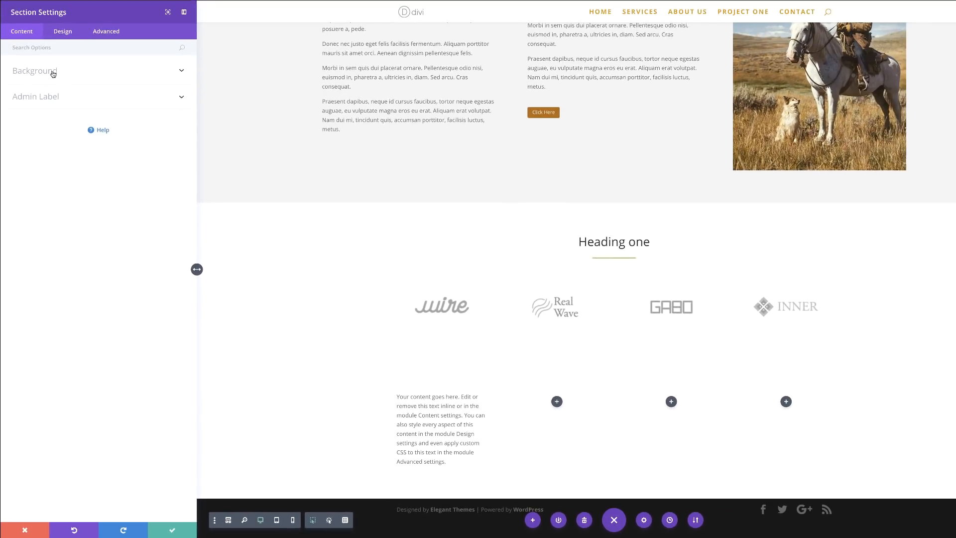
{"action": "left_click", "coordinate": [54, 74]}
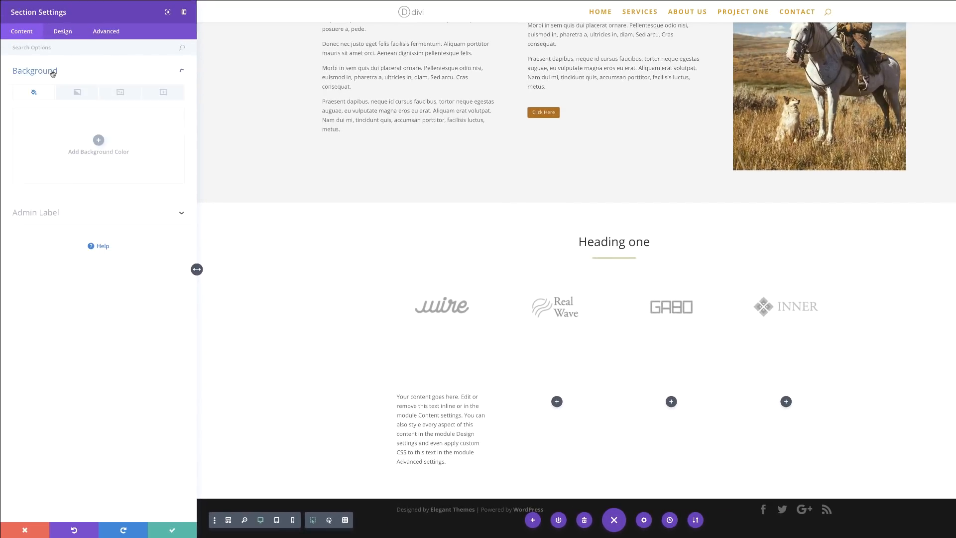
{"action": "left_click", "coordinate": [98, 140]}
{"action": "left_click", "coordinate": [42, 186]}
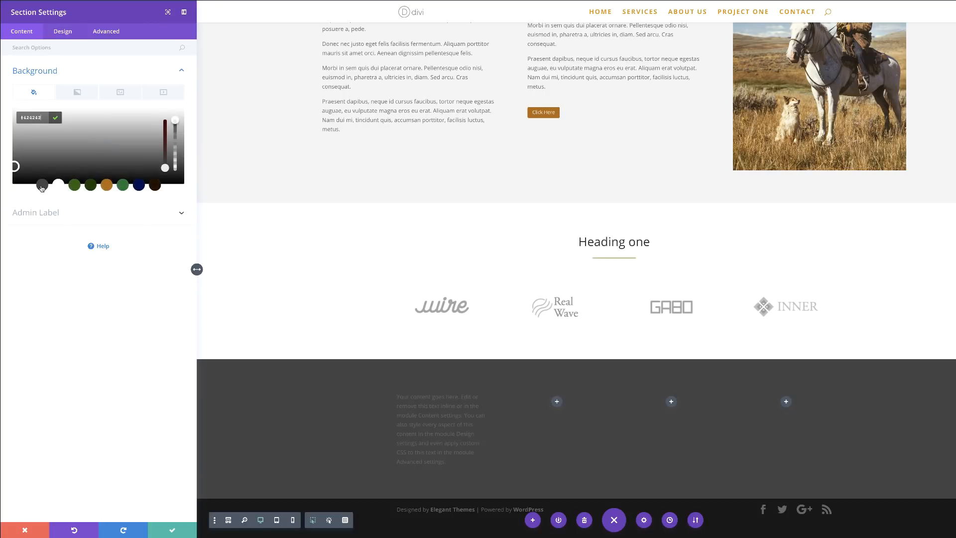
{"action": "left_click_drag", "start_coordinate": [23, 142], "coordinate": [13, 172]}
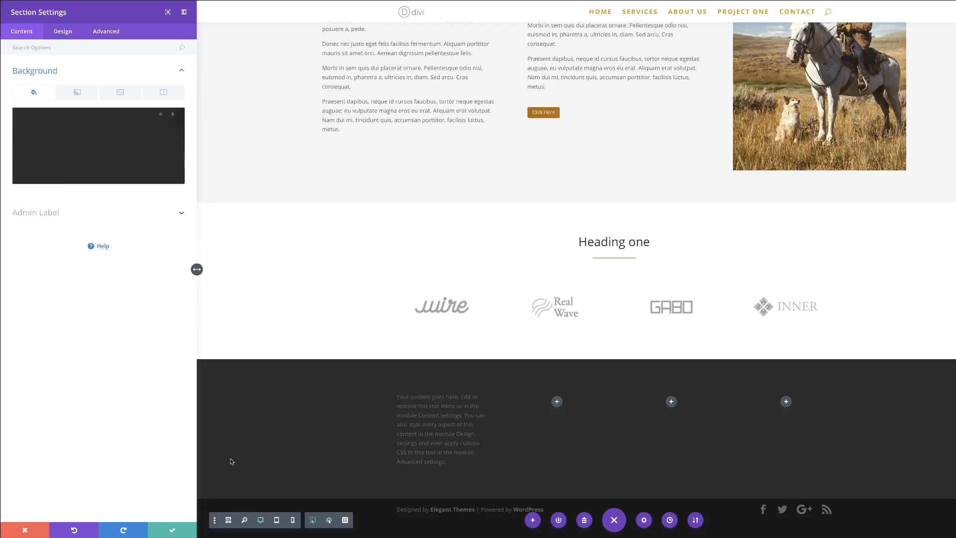
{"action": "left_click", "coordinate": [172, 530]}
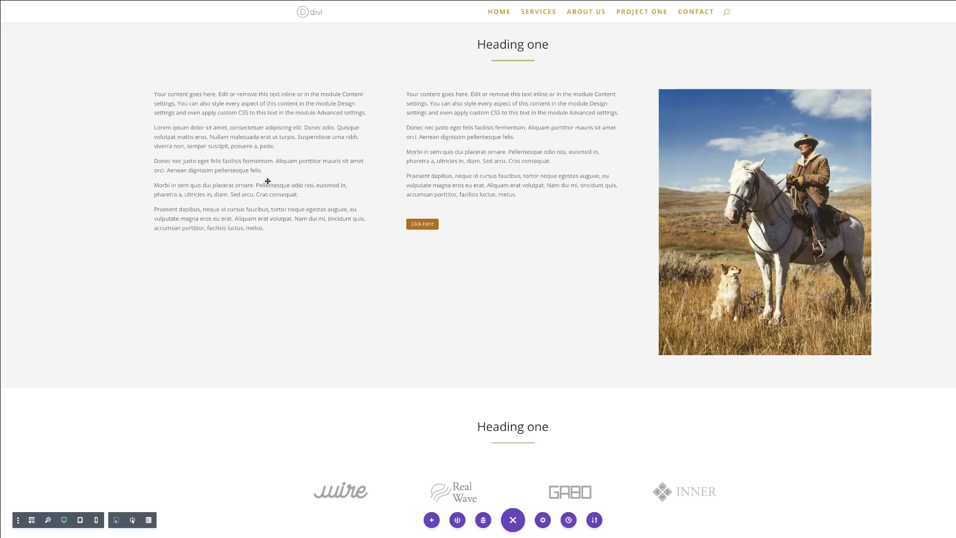
Add a Sidebar module to the second column of the dark four-column row with Footer Area #2 as widget area and save
{"action": "scroll", "coordinate": [512, 448], "scroll_direction": "down", "scroll_amount": 4}
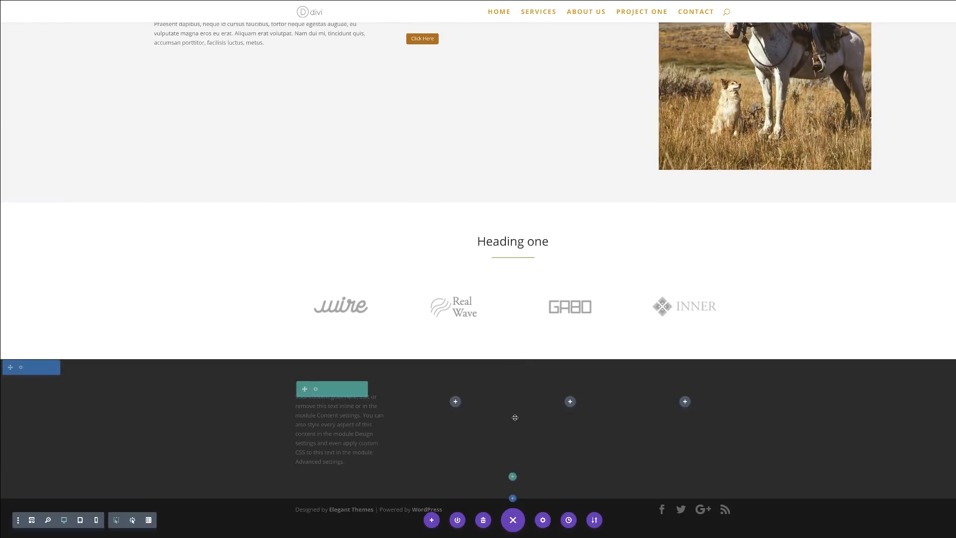
{"action": "left_click", "coordinate": [455, 401]}
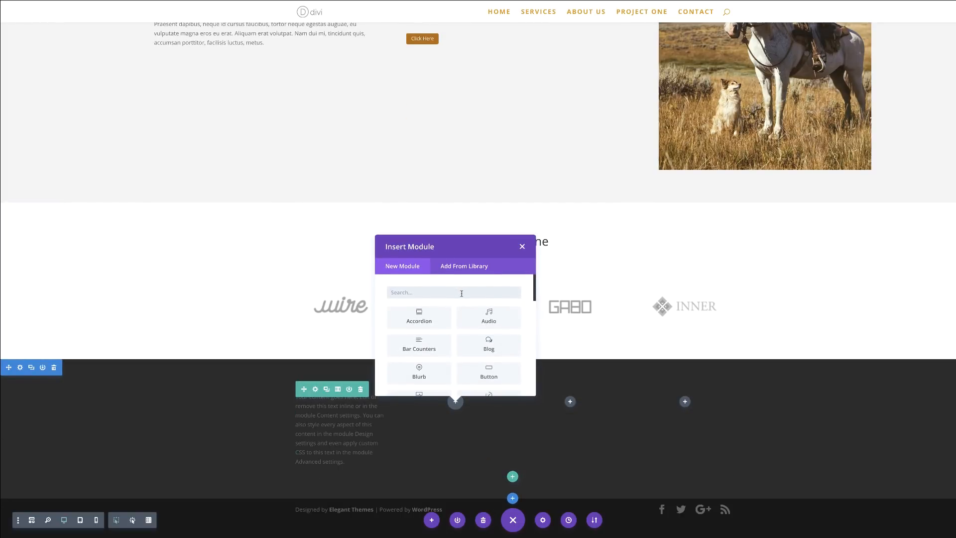
{"action": "scroll", "coordinate": [434, 335], "scroll_direction": "down", "scroll_amount": 10}
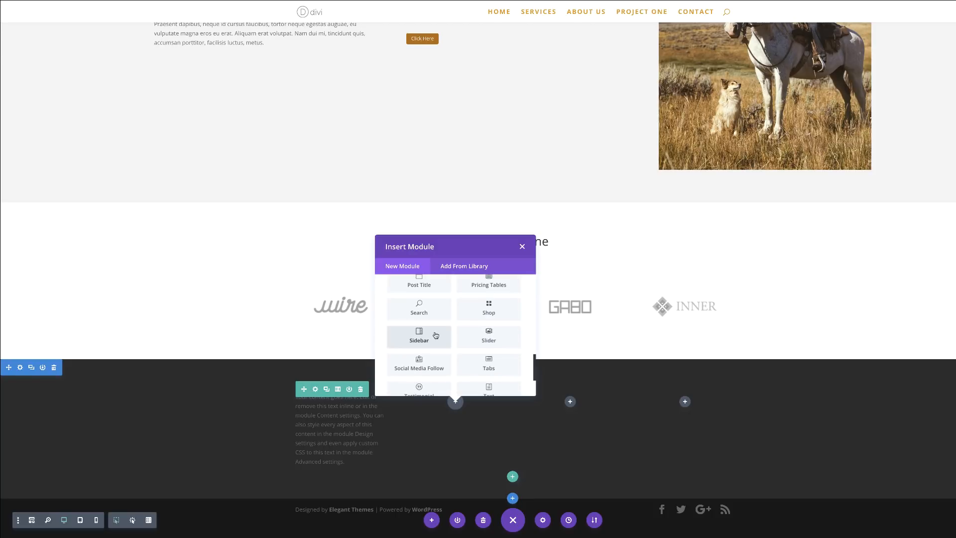
{"action": "left_click", "coordinate": [434, 335]}
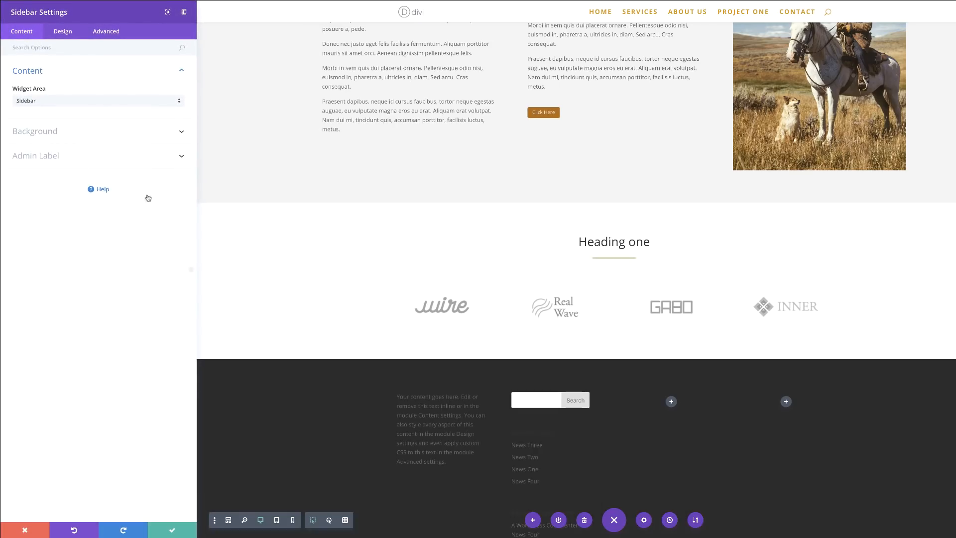
{"action": "left_click", "coordinate": [92, 102]}
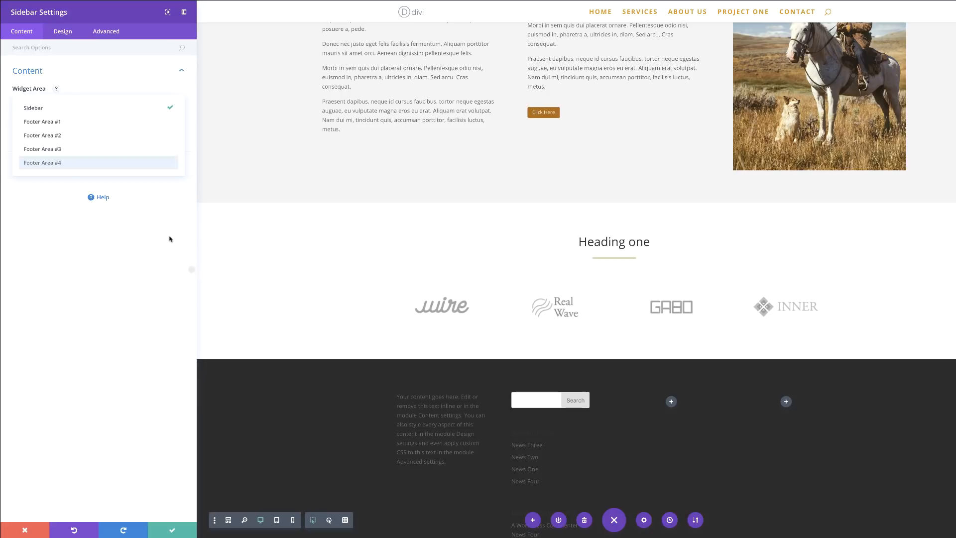
{"action": "scroll", "coordinate": [530, 462], "scroll_direction": "down", "scroll_amount": 3}
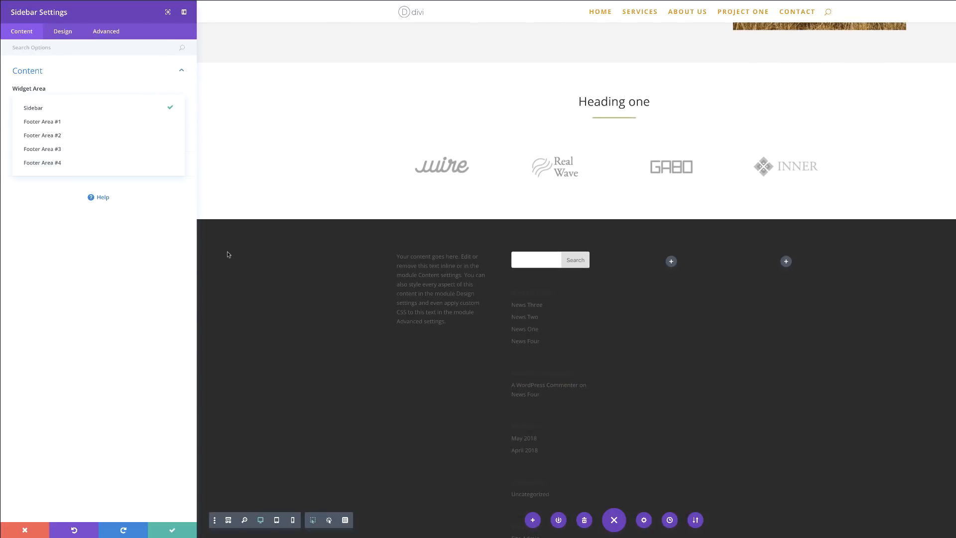
{"action": "left_click", "coordinate": [64, 135]}
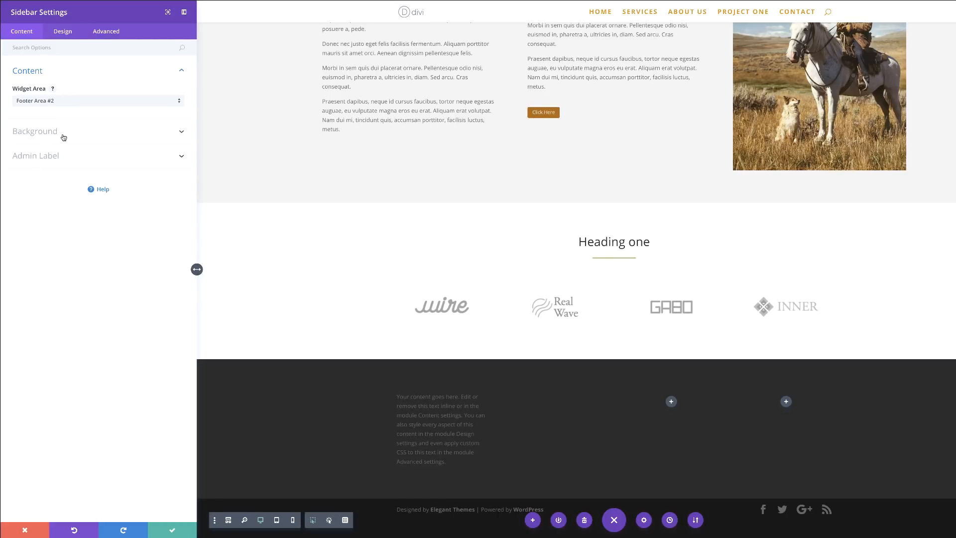
{"action": "left_click", "coordinate": [173, 531]}
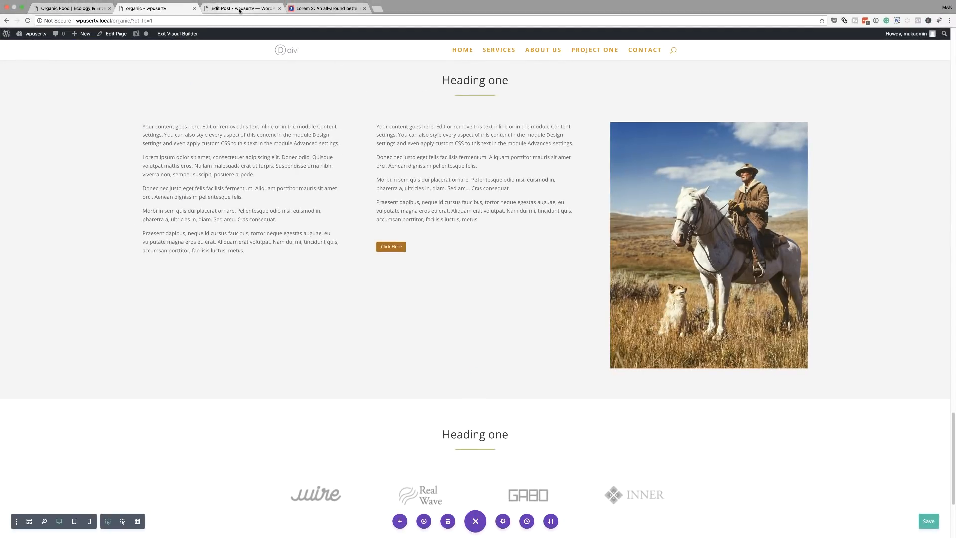
Switch to the WordPress dashboard, open the Widgets page and add a Navigation Menu widget to Footer Area #2
{"action": "left_click", "coordinate": [243, 9]}
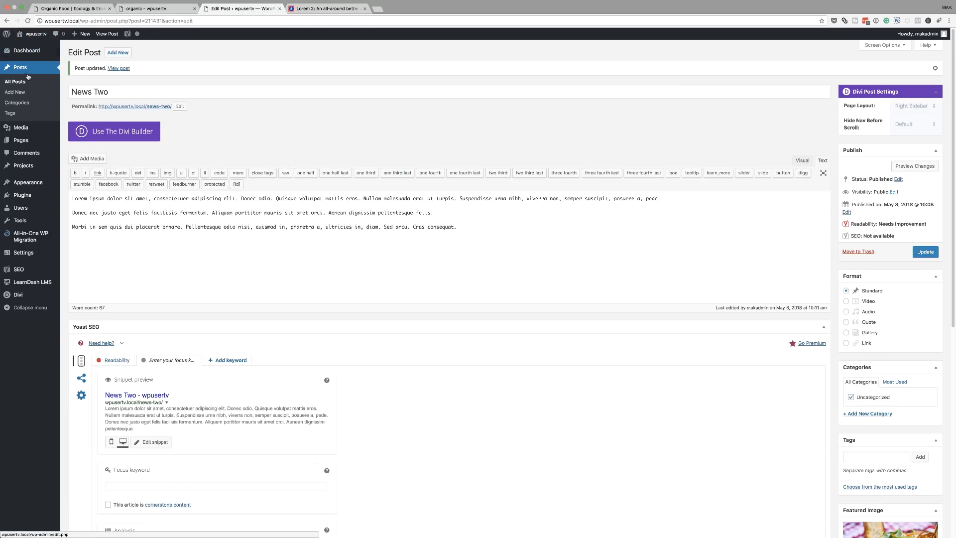
{"action": "mouse_move", "coordinate": [29, 55]}
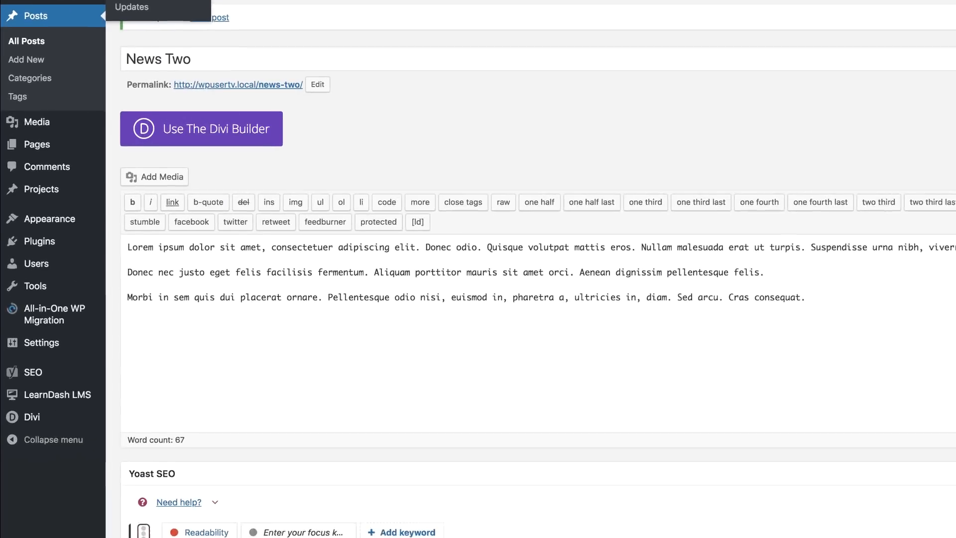
{"action": "mouse_move", "coordinate": [69, 226]}
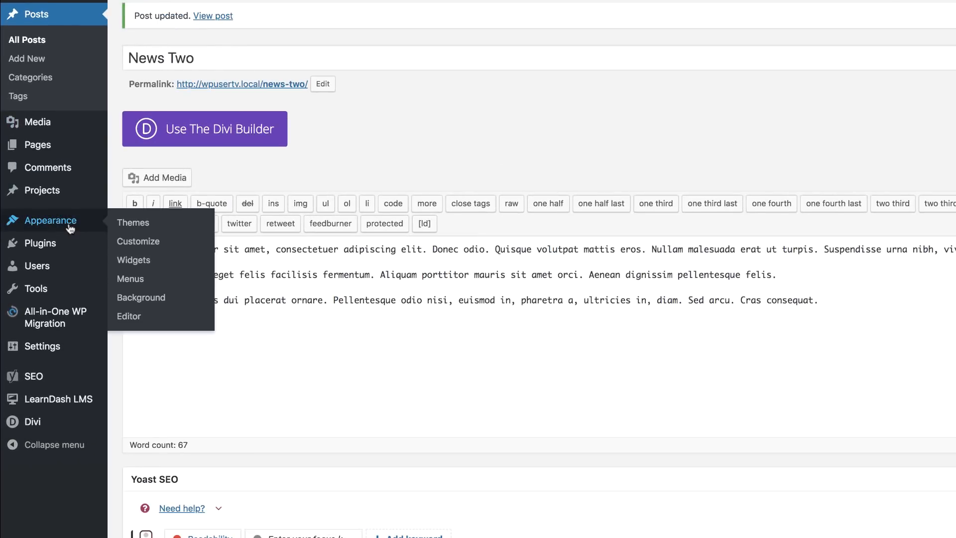
{"action": "left_click", "coordinate": [141, 259]}
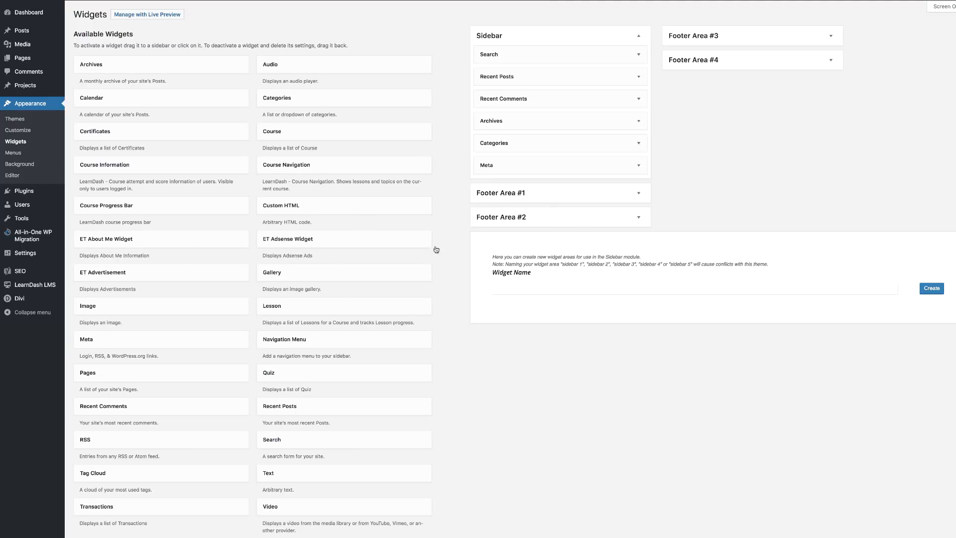
{"action": "scroll", "coordinate": [343, 286], "scroll_direction": "down", "scroll_amount": 1}
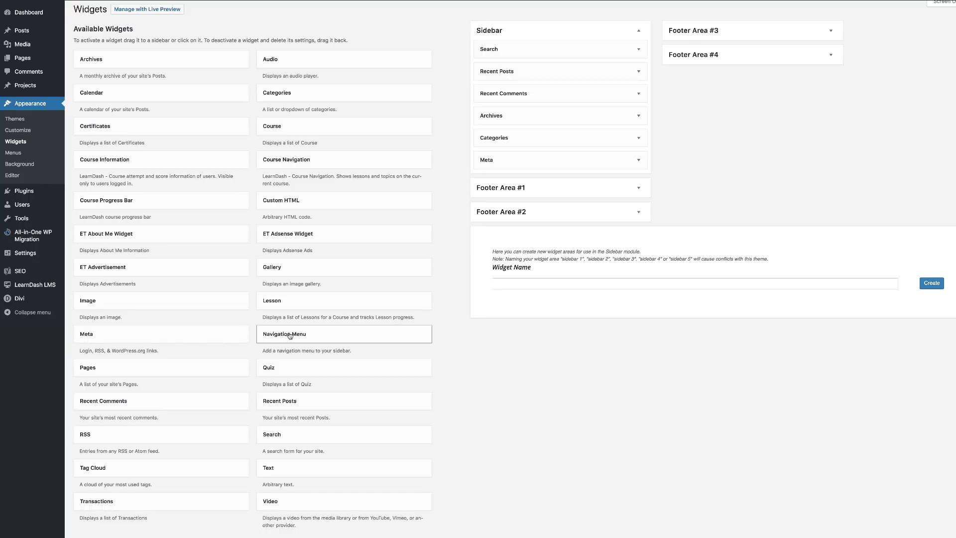
{"action": "left_click_drag", "start_coordinate": [298, 335], "coordinate": [513, 225]}
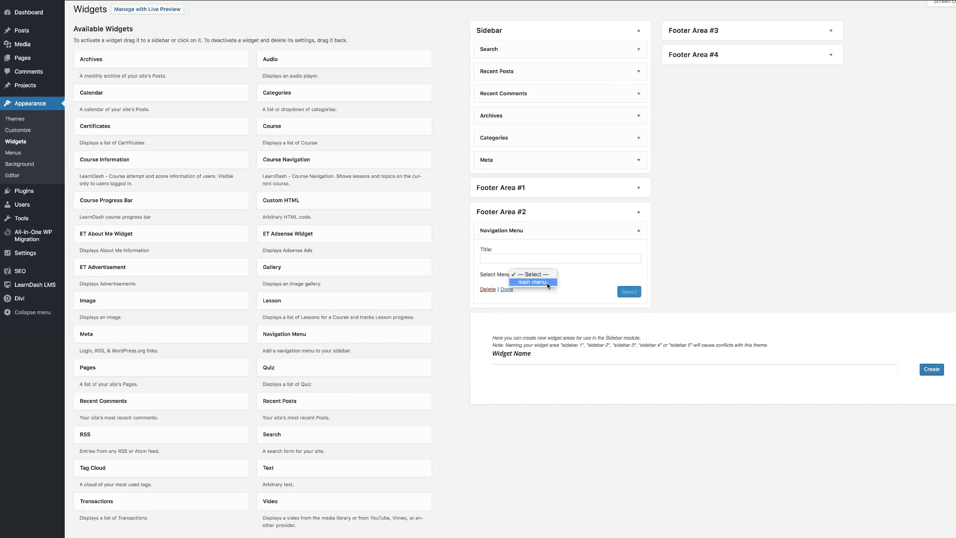
Assign the main menu to the Navigation Menu widget, title it "Our Pages" and save it
{"action": "left_click", "coordinate": [547, 282]}
{"action": "left_click", "coordinate": [536, 259]}
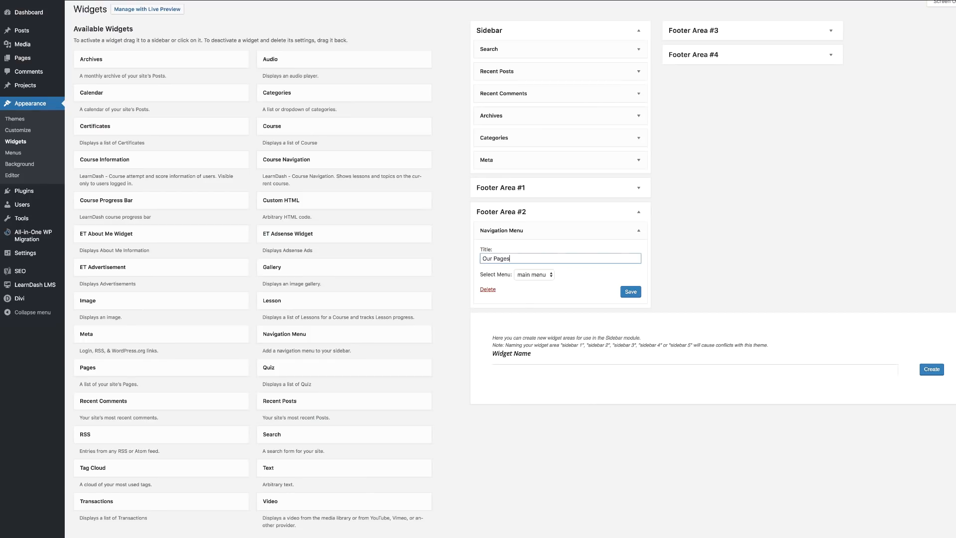
{"action": "double_click", "coordinate": [521, 260]}
{"action": "left_click", "coordinate": [636, 294]}
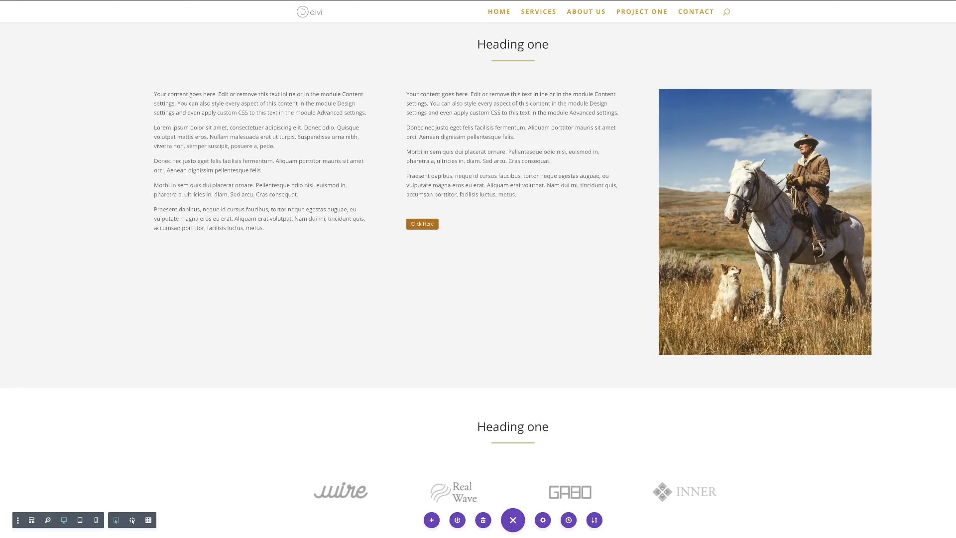
Reload the page in the visual builder and set the footer Sidebar module's title text size to 22px
{"action": "scroll", "coordinate": [367, 224], "scroll_direction": "down", "scroll_amount": 3}
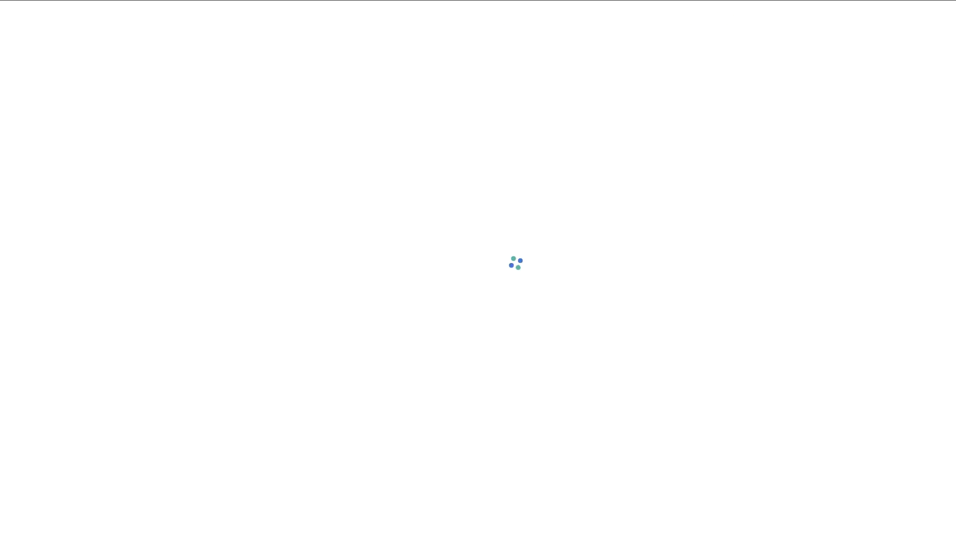
{"action": "scroll", "coordinate": [370, 187], "scroll_direction": "down", "scroll_amount": 20}
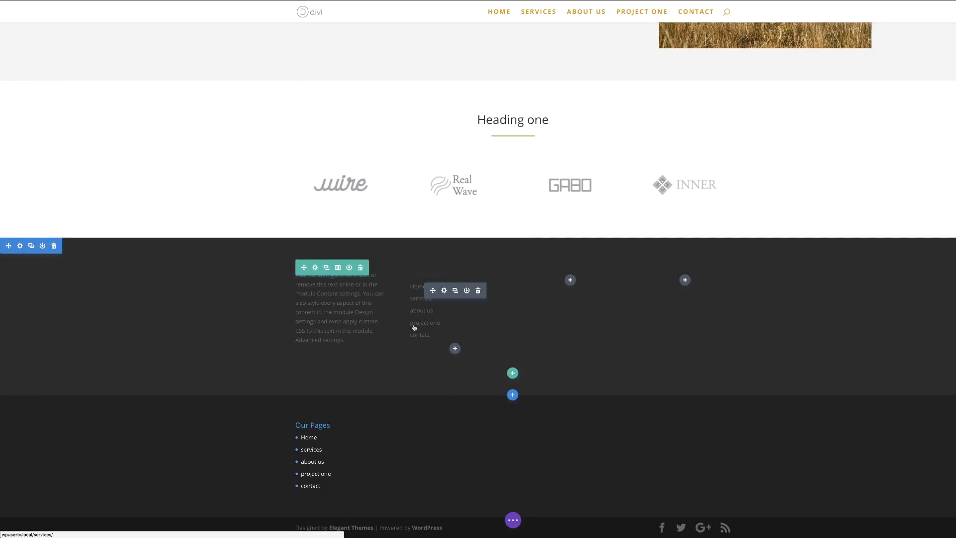
{"action": "left_click", "coordinate": [444, 290]}
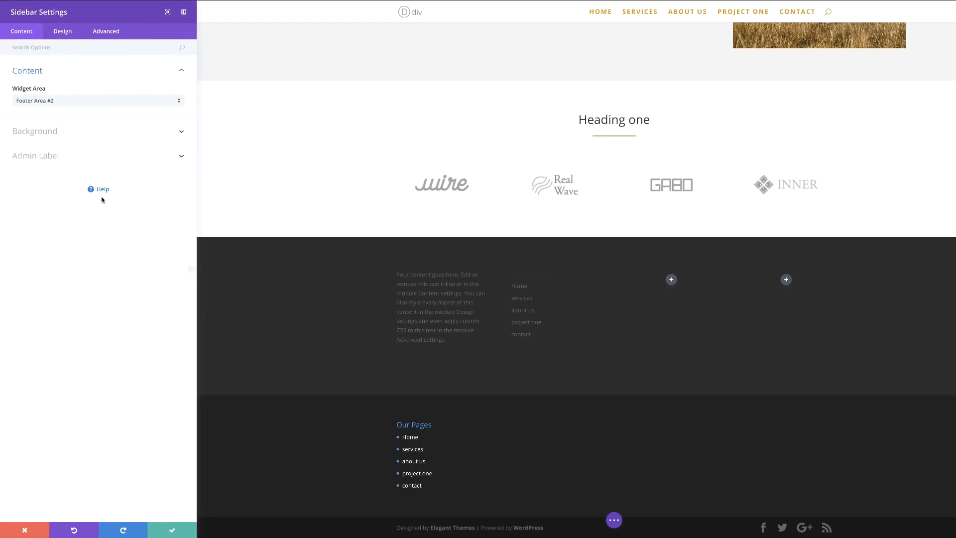
{"action": "left_click", "coordinate": [62, 31]}
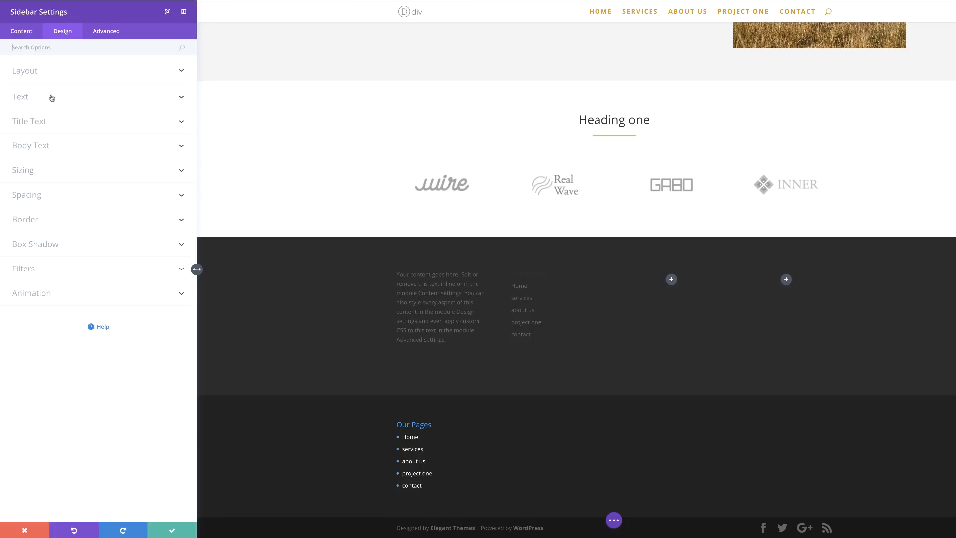
{"action": "left_click", "coordinate": [46, 126]}
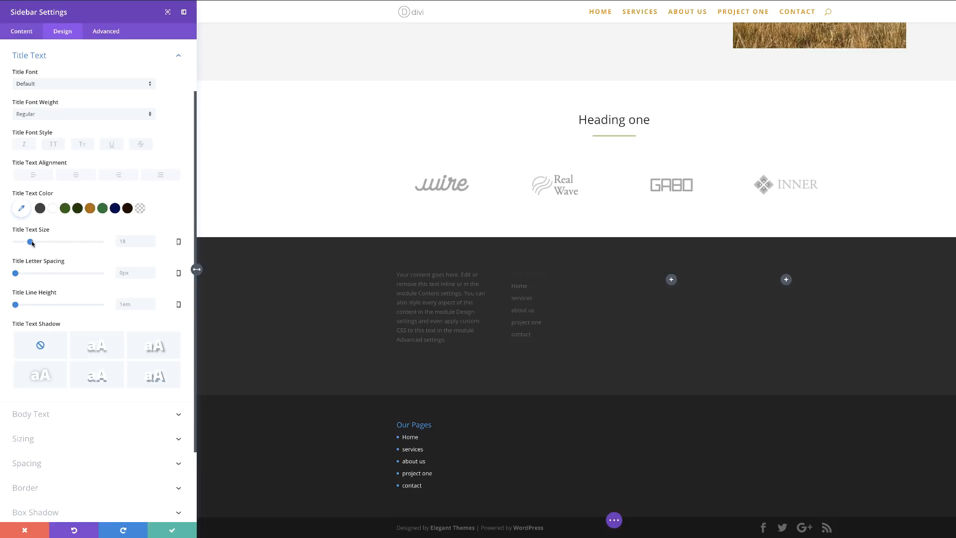
{"action": "left_click_drag", "start_coordinate": [31, 241], "coordinate": [34, 242]}
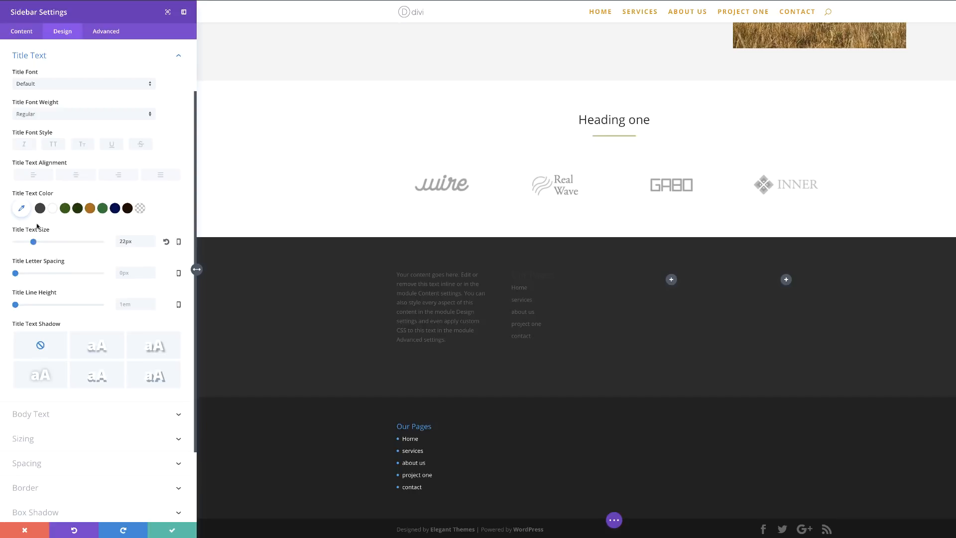
Give the Sidebar module's title text a very light grey colour and save the module
{"action": "left_click", "coordinate": [21, 208]}
{"action": "left_click", "coordinate": [21, 231]}
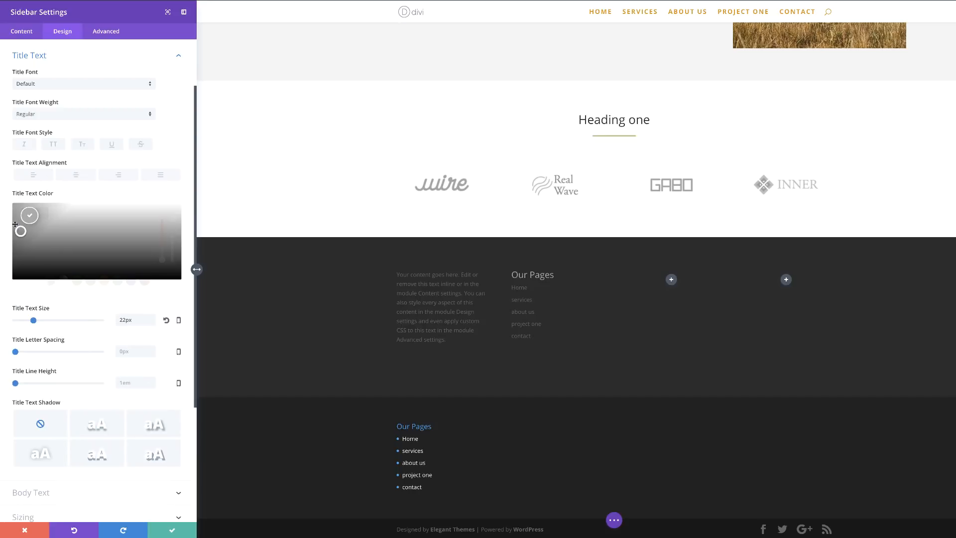
{"action": "left_click_drag", "start_coordinate": [15, 224], "coordinate": [12, 215]}
{"action": "left_click", "coordinate": [12, 214]}
{"action": "left_click", "coordinate": [11, 214]}
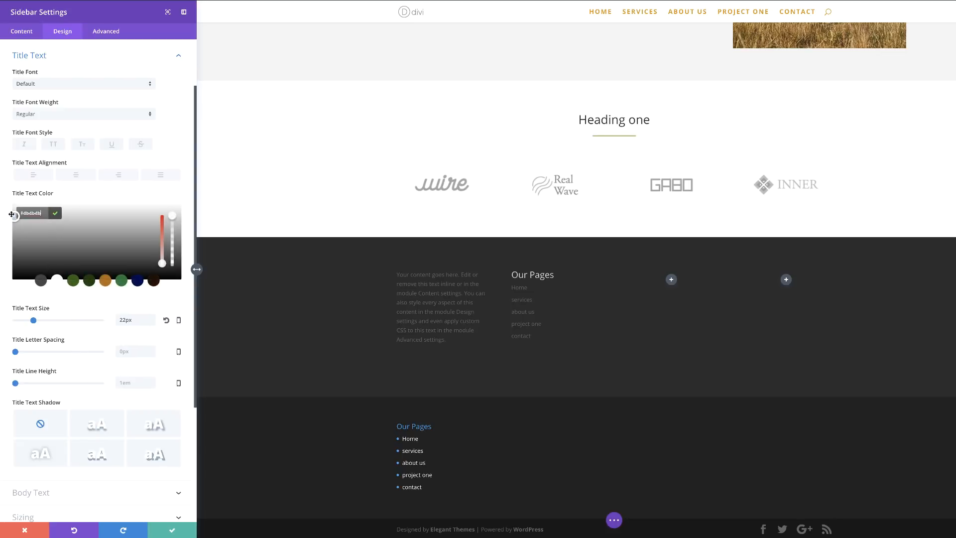
{"action": "left_click", "coordinate": [55, 213]}
{"action": "left_click", "coordinate": [172, 531]}
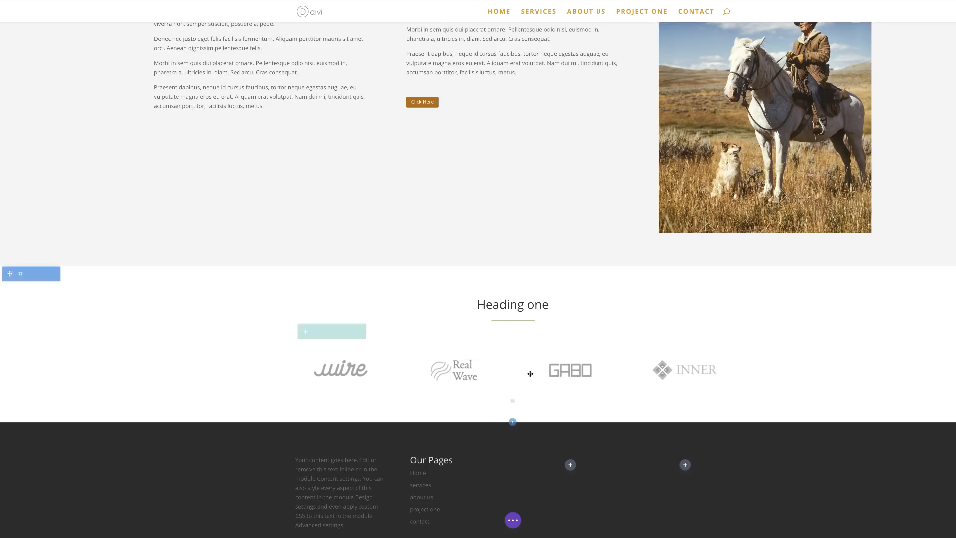
Enable a custom width of 80% for the dark four-column footer row and save
{"action": "scroll", "coordinate": [531, 373], "scroll_direction": "down", "scroll_amount": 4}
{"action": "left_click", "coordinate": [316, 265]}
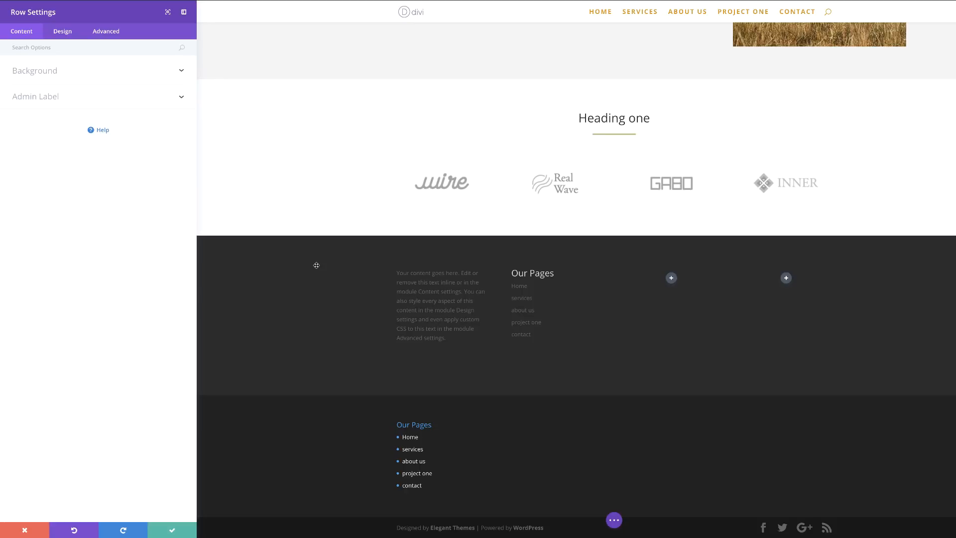
{"action": "left_click", "coordinate": [63, 33]}
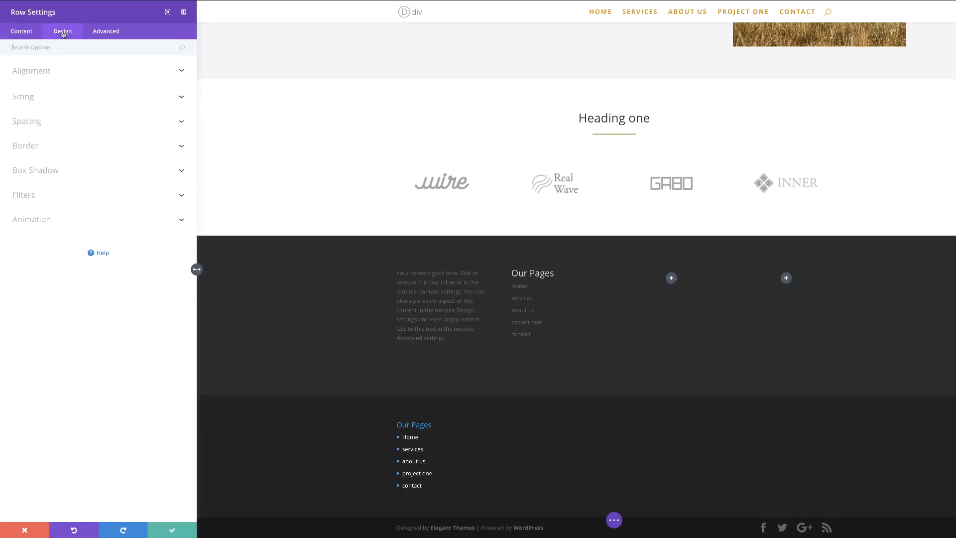
{"action": "left_click", "coordinate": [32, 96]}
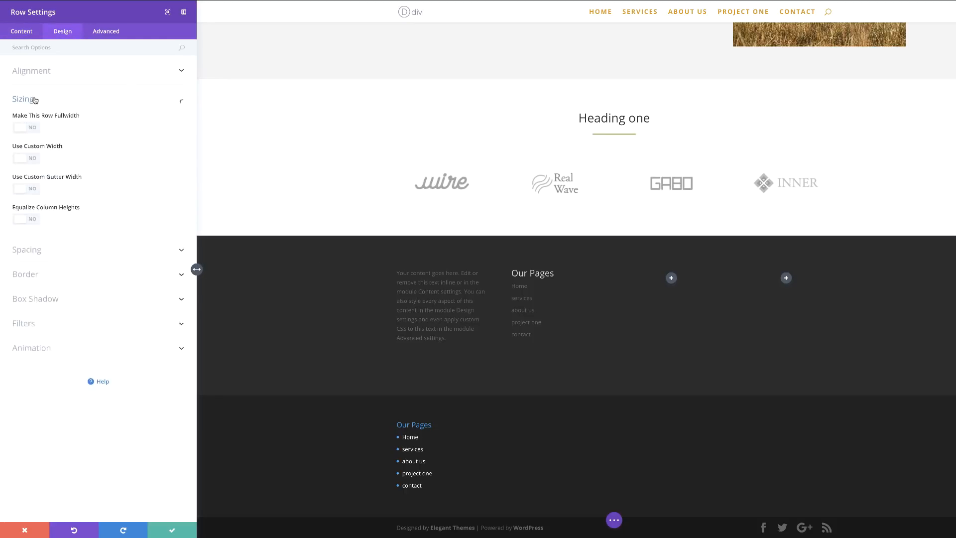
{"action": "left_click", "coordinate": [36, 160]}
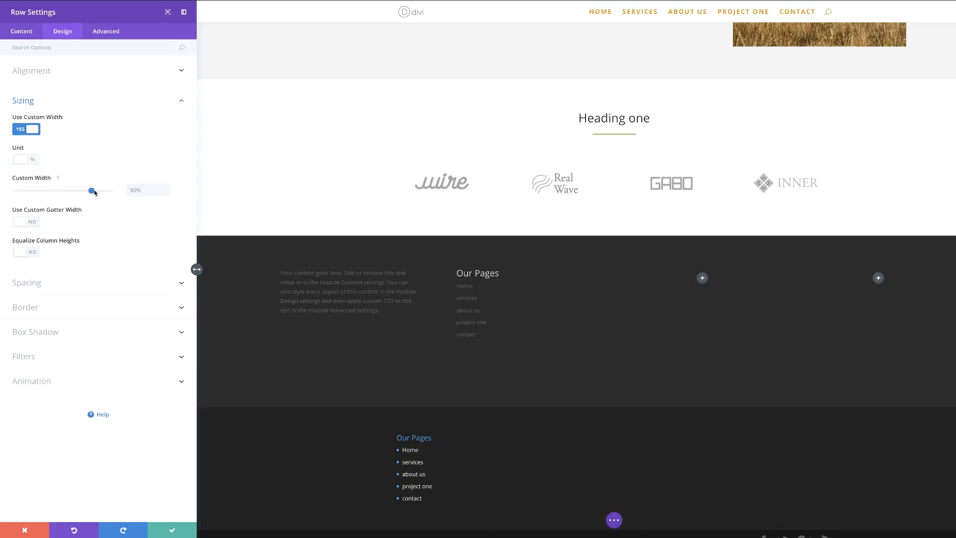
{"action": "left_click", "coordinate": [172, 532]}
In the first column's Text module, split off the opening sentence, shorten it to "Your content goes." and format it as Heading 3
{"action": "scroll", "coordinate": [460, 329], "scroll_direction": "down", "scroll_amount": 4}
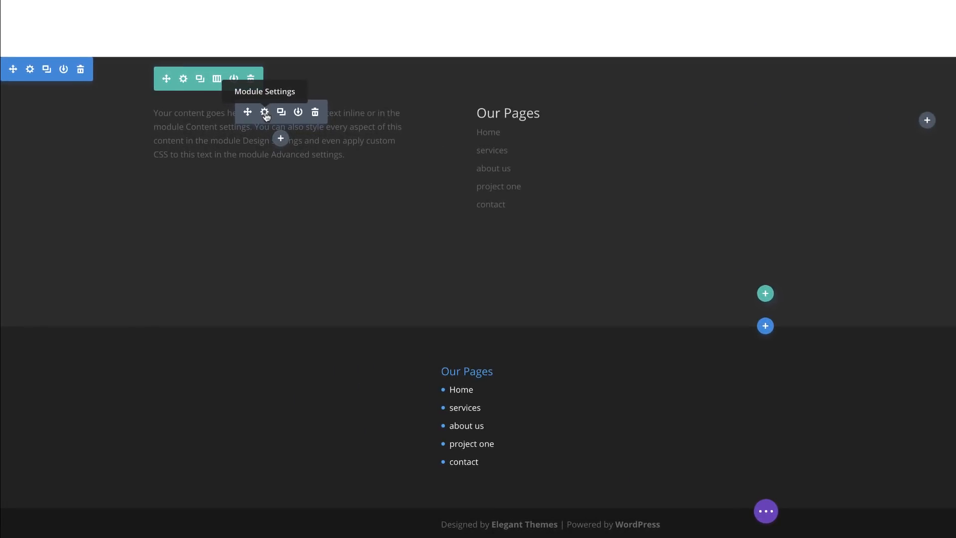
{"action": "left_click", "coordinate": [265, 112]}
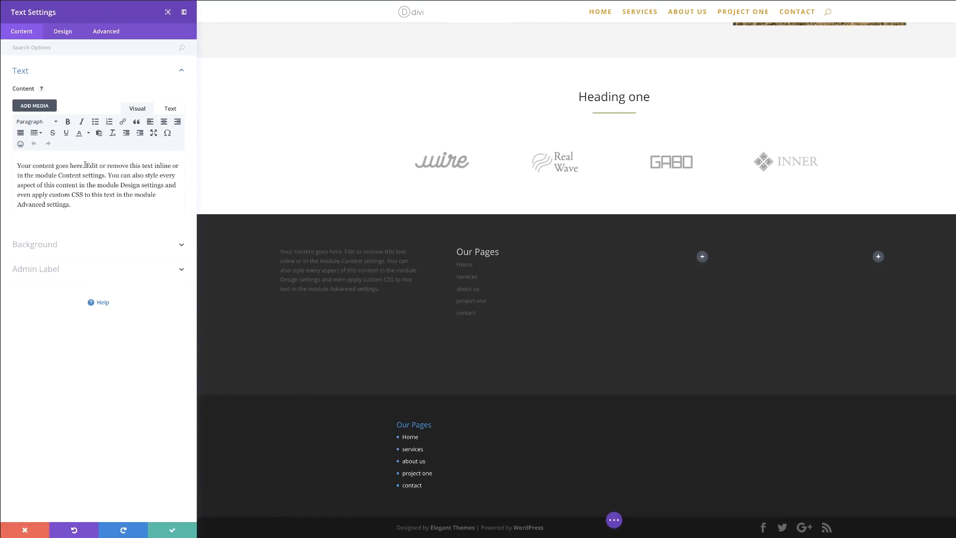
{"action": "left_click", "coordinate": [85, 165]}
{"action": "key", "text": "Return"}
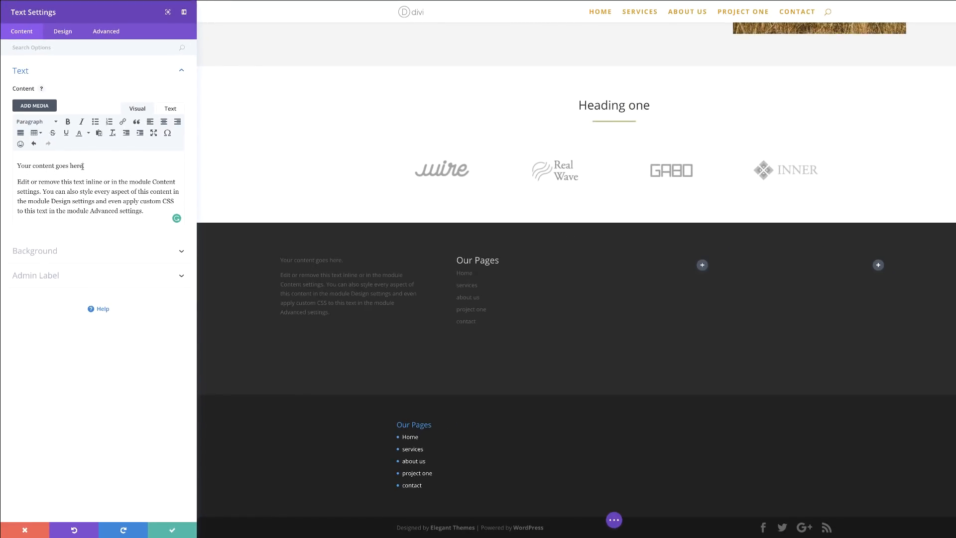
{"action": "left_click_drag", "start_coordinate": [82, 167], "coordinate": [12, 163]}
{"action": "key", "text": "BackSpace"}
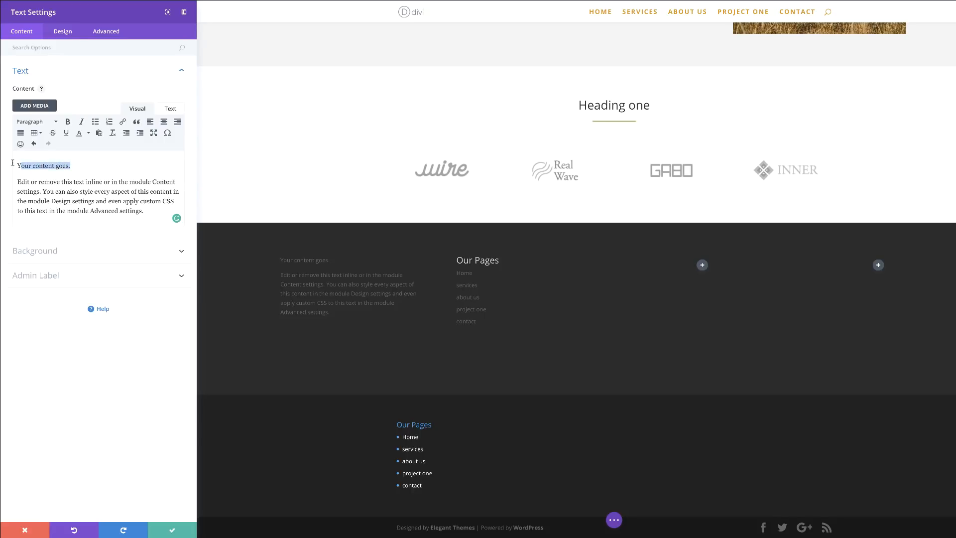
{"action": "left_click", "coordinate": [40, 123]}
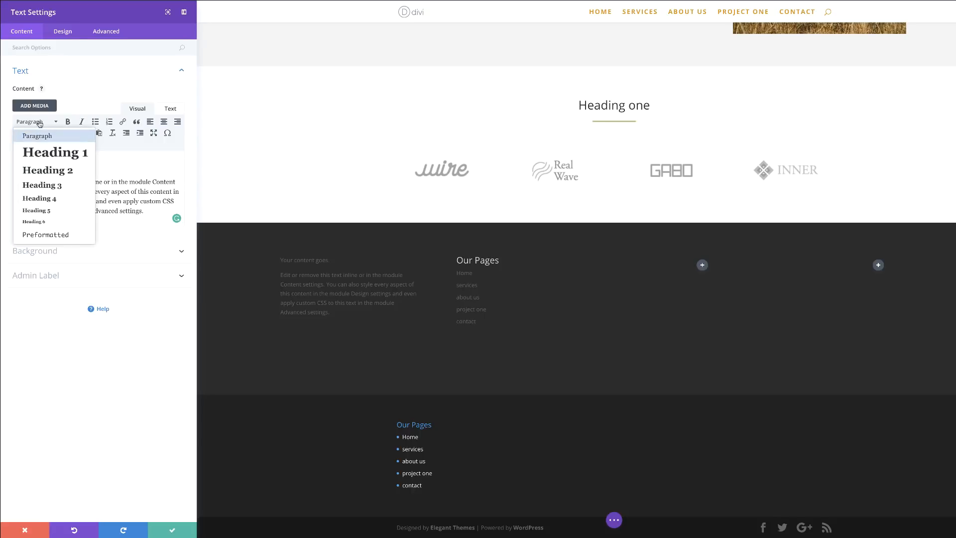
{"action": "left_click", "coordinate": [62, 184]}
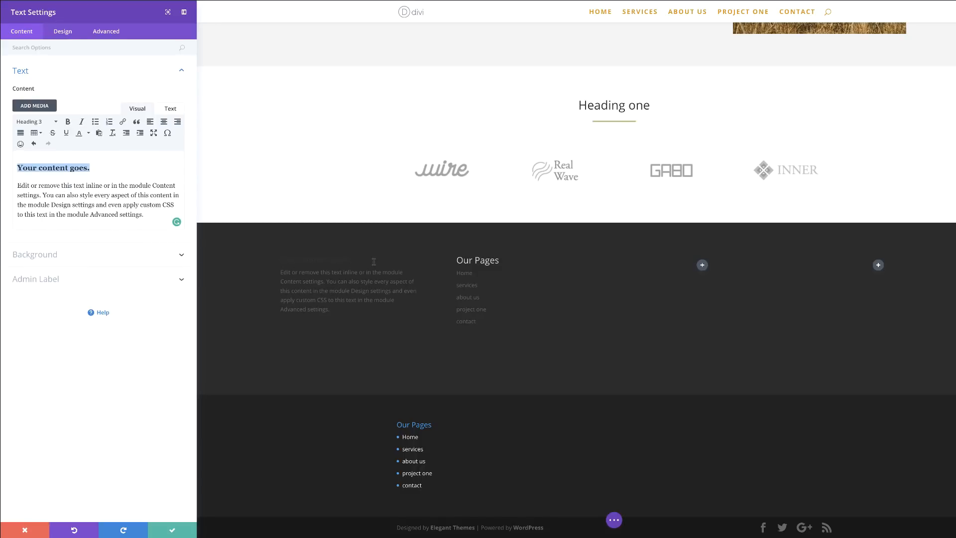
Give the first column's Heading 3 text a light grey colour, set its size to 23px and save the module
{"action": "left_click", "coordinate": [68, 33]}
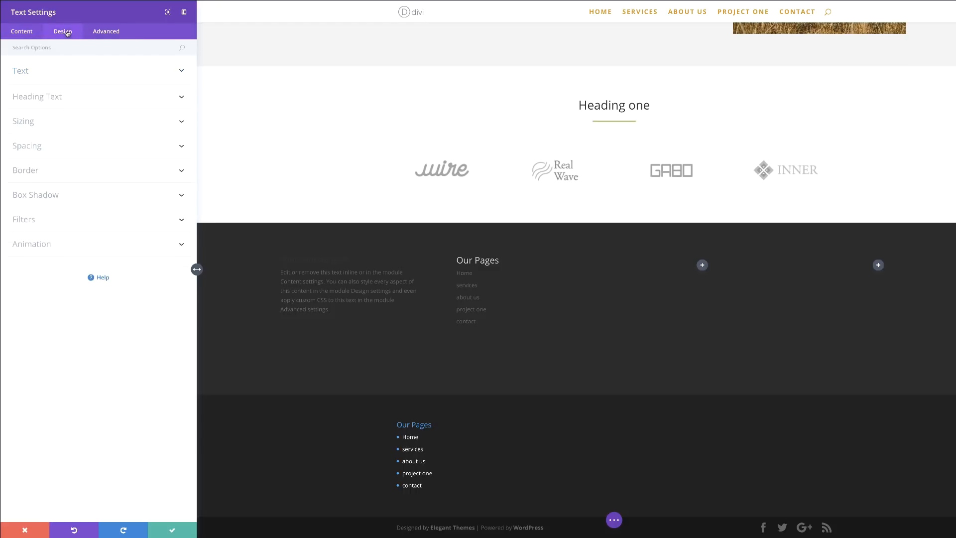
{"action": "left_click", "coordinate": [56, 98]}
{"action": "left_click", "coordinate": [82, 77]}
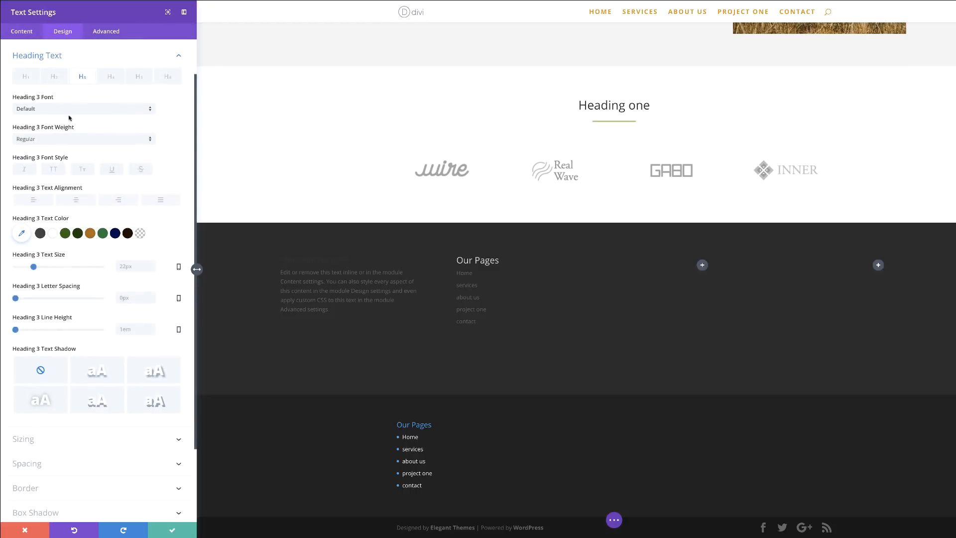
{"action": "left_click", "coordinate": [22, 236]}
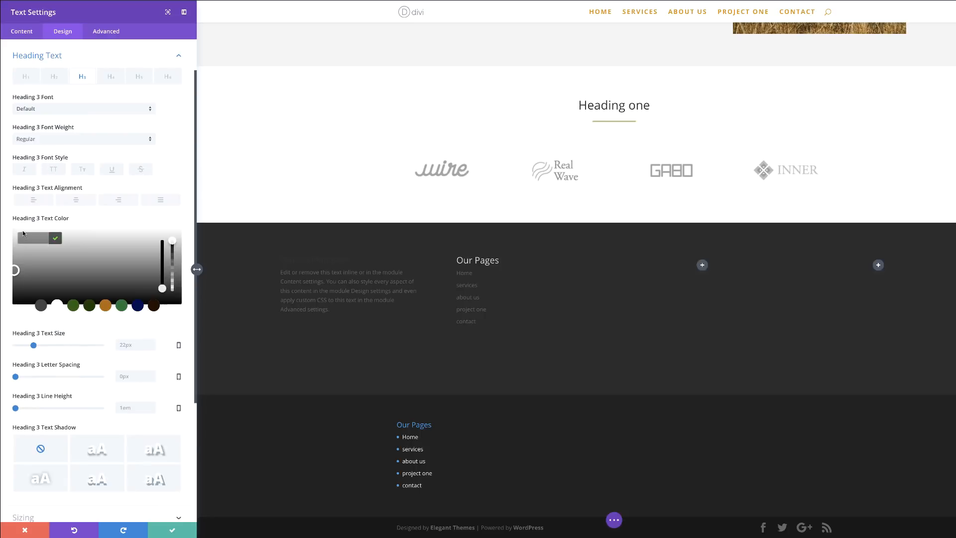
{"action": "left_click_drag", "start_coordinate": [18, 258], "coordinate": [13, 232]}
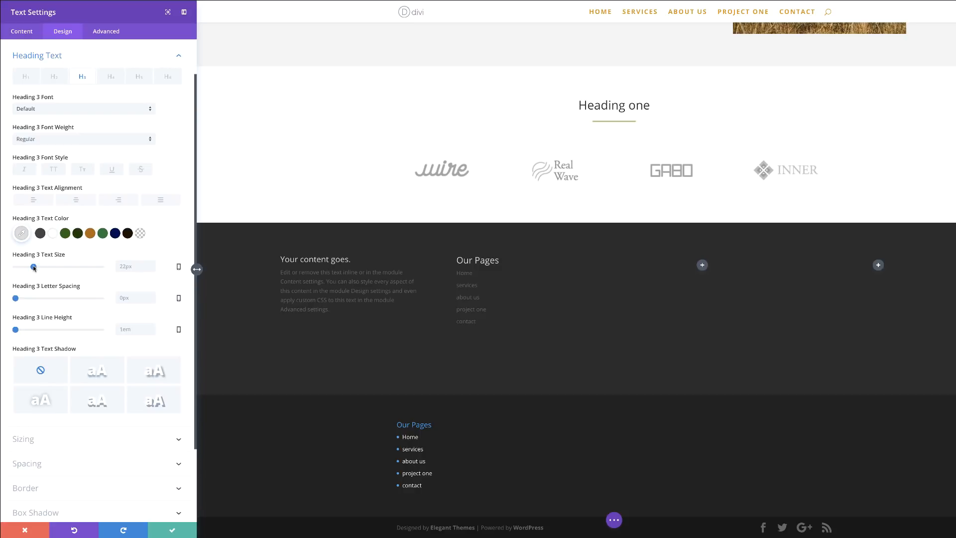
{"action": "left_click_drag", "start_coordinate": [34, 267], "coordinate": [34, 267]}
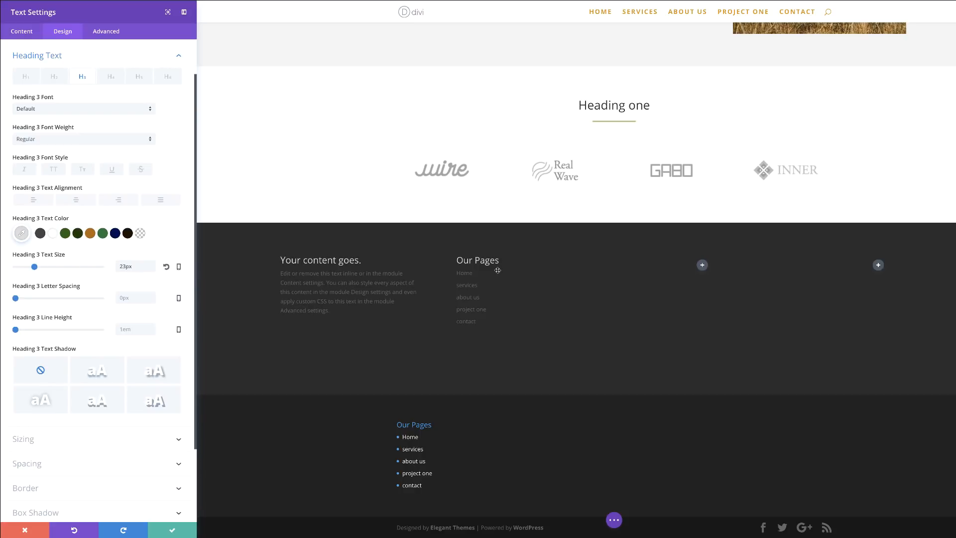
{"action": "left_click", "coordinate": [171, 531]}
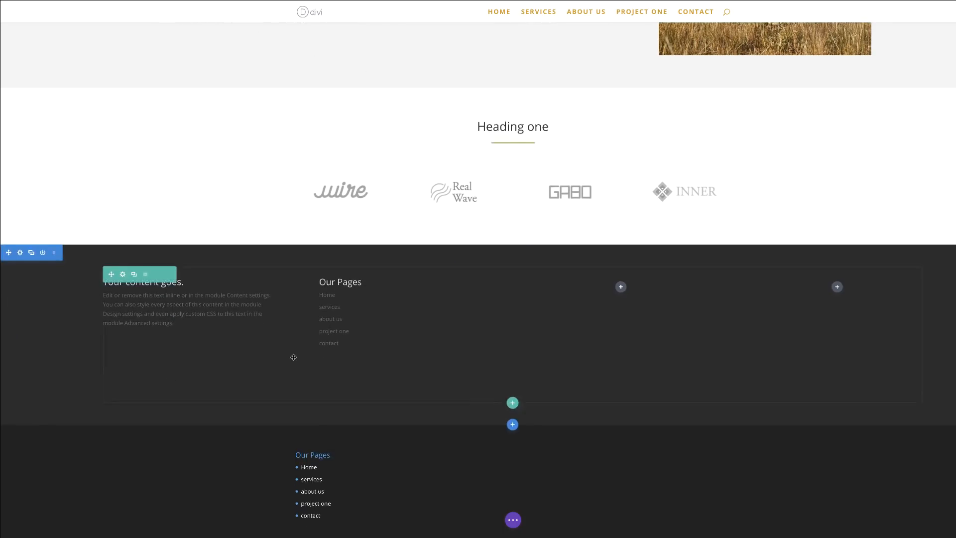
Insert a Testimonial module into the third column of the dark footer row
{"action": "scroll", "coordinate": [293, 357], "scroll_direction": "down", "scroll_amount": 1}
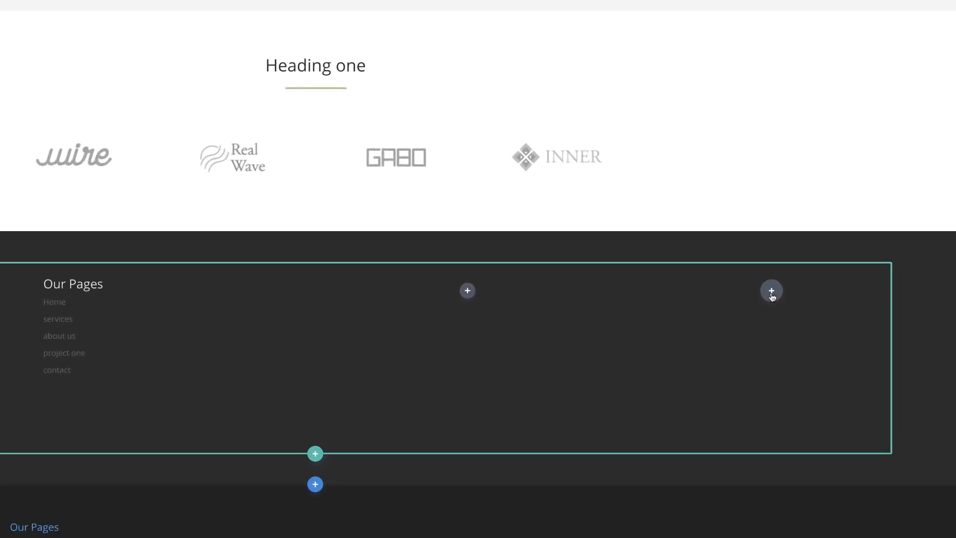
{"action": "left_click", "coordinate": [469, 294]}
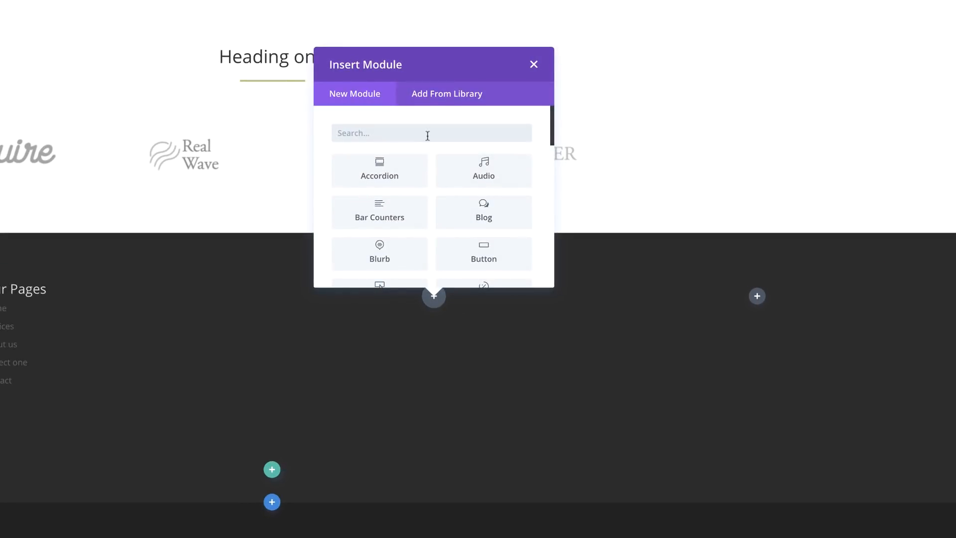
{"action": "type", "text": "test"}
{"action": "left_click", "coordinate": [381, 165]}
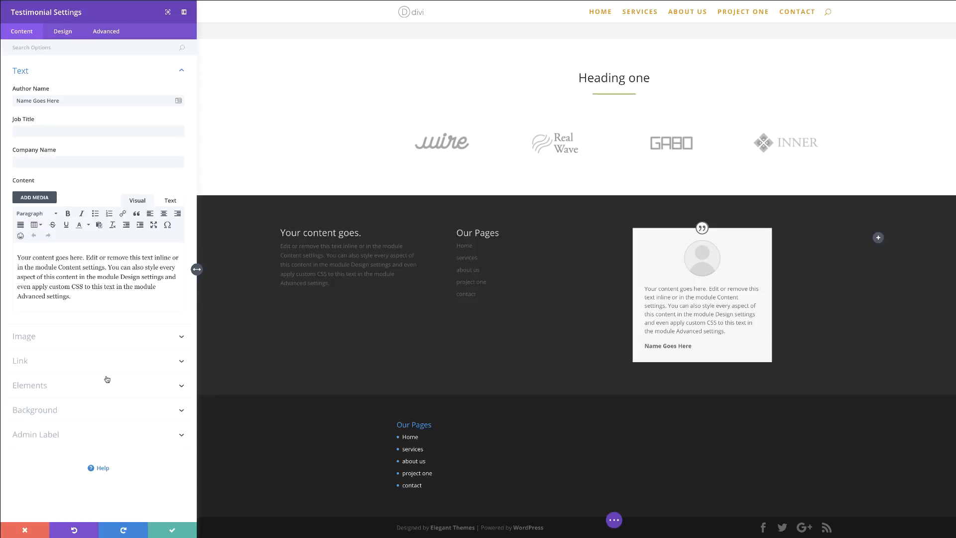
Make the Testimonial's background fully transparent, rgba(245,245,245,0), turn off its quote icon and save the module
{"action": "left_click", "coordinate": [52, 411]}
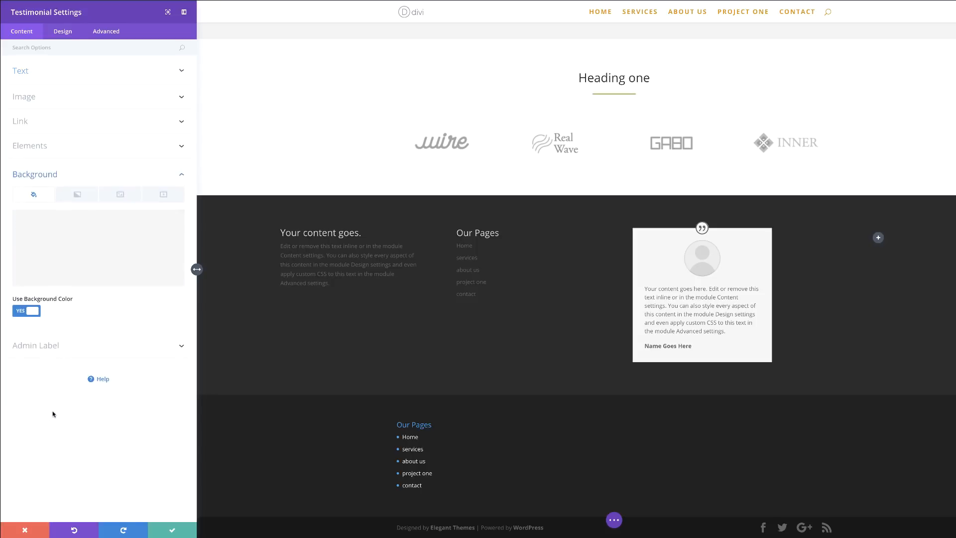
{"action": "left_click", "coordinate": [80, 244]}
{"action": "left_click_drag", "start_coordinate": [174, 224], "coordinate": [173, 288]}
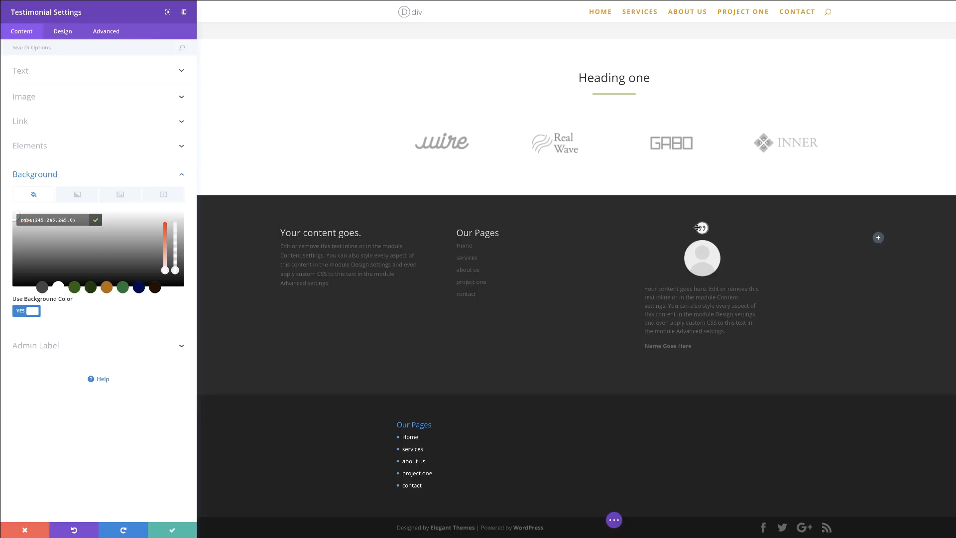
{"action": "left_click", "coordinate": [46, 149]}
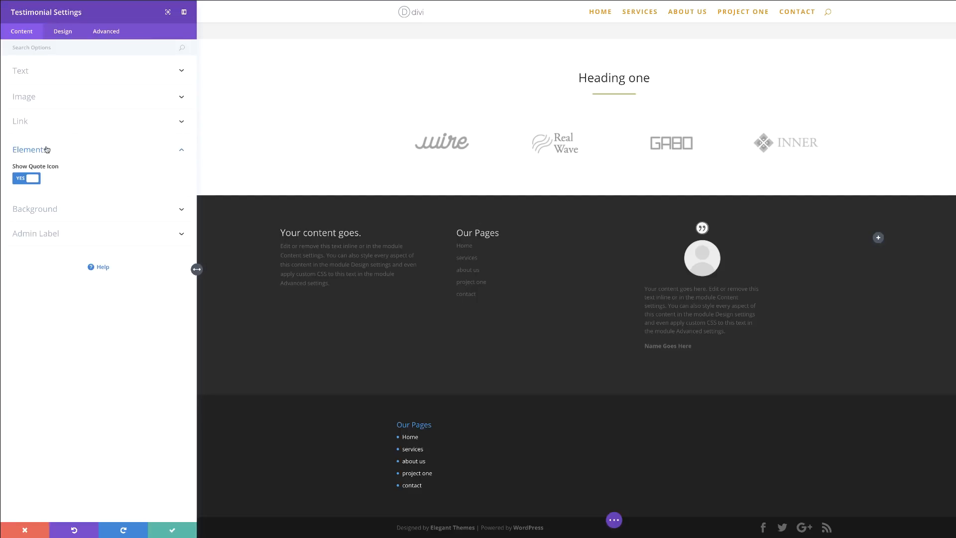
{"action": "left_click", "coordinate": [21, 179]}
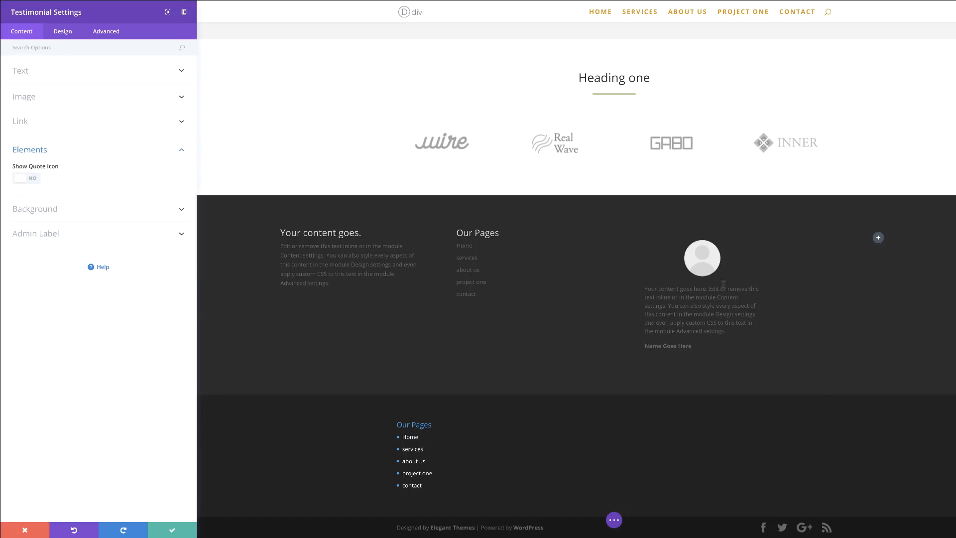
{"action": "left_click", "coordinate": [172, 531]}
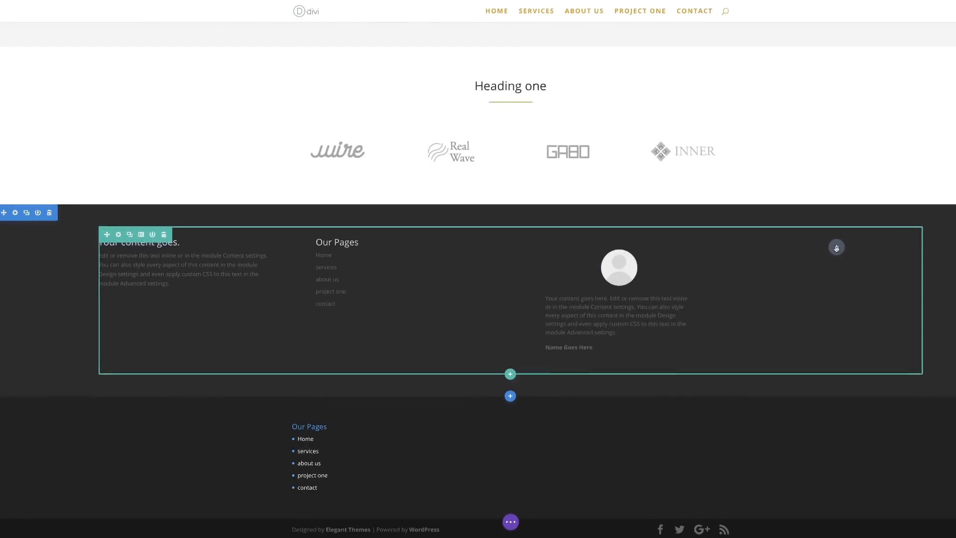
Insert a Social Media Follow module into the fourth column of the dark footer row
{"action": "left_click", "coordinate": [836, 247]}
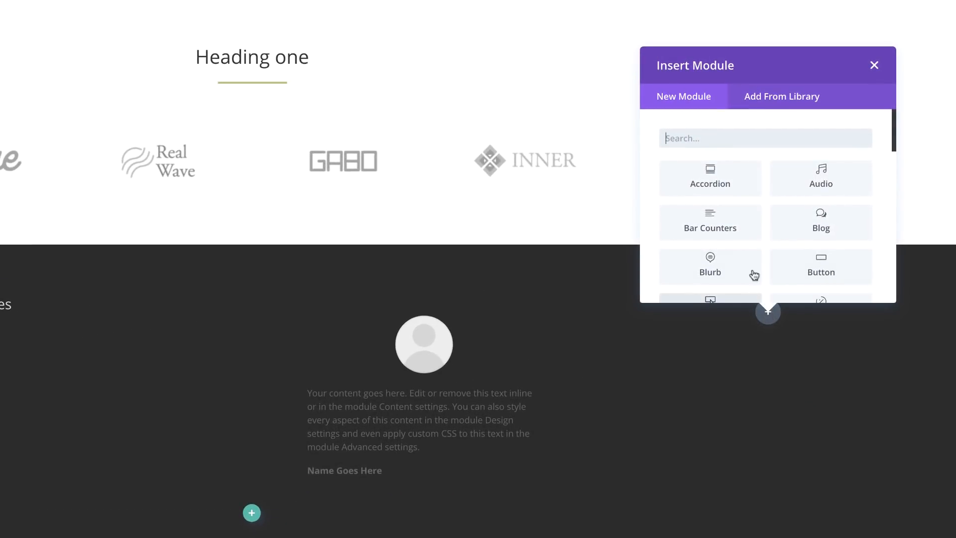
{"action": "left_click", "coordinate": [742, 138]}
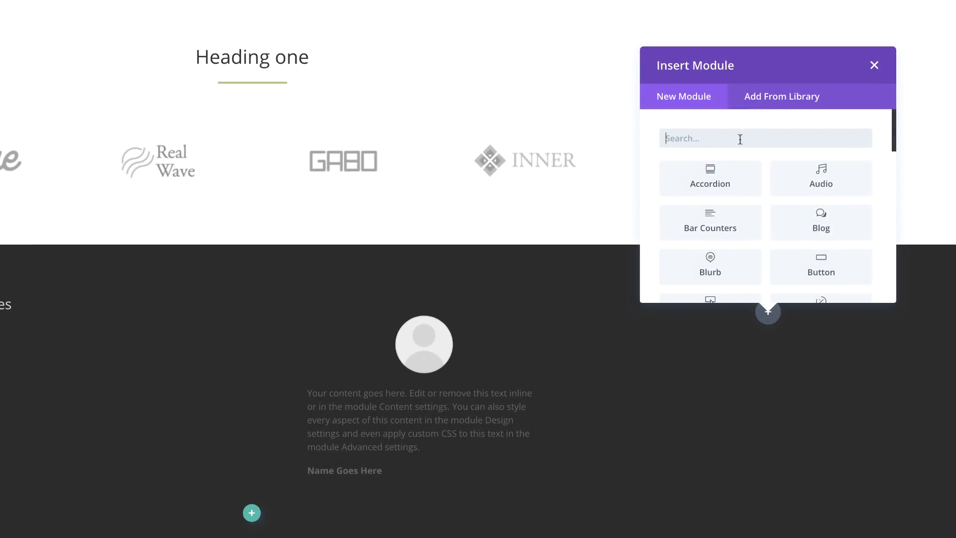
{"action": "type", "text": "soco"}
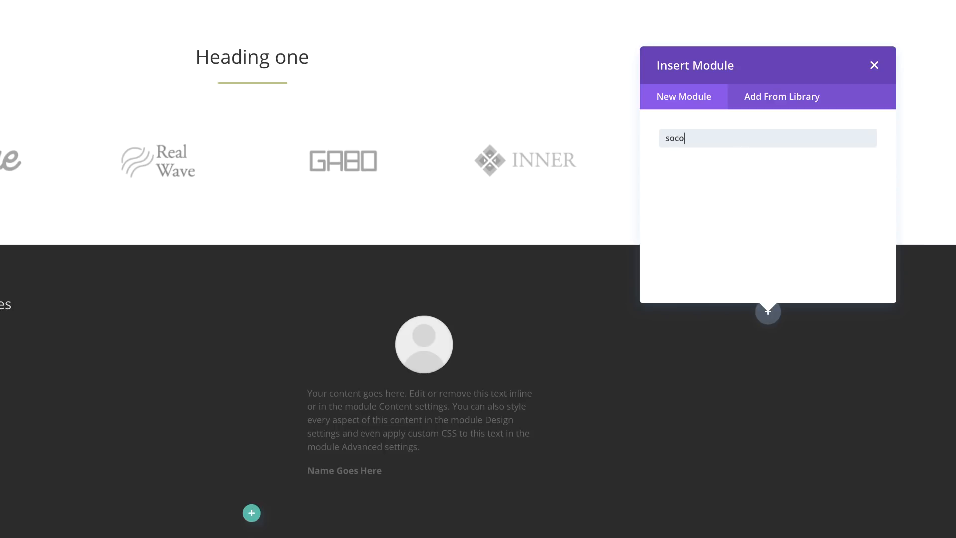
{"action": "key", "text": "BackSpace"}
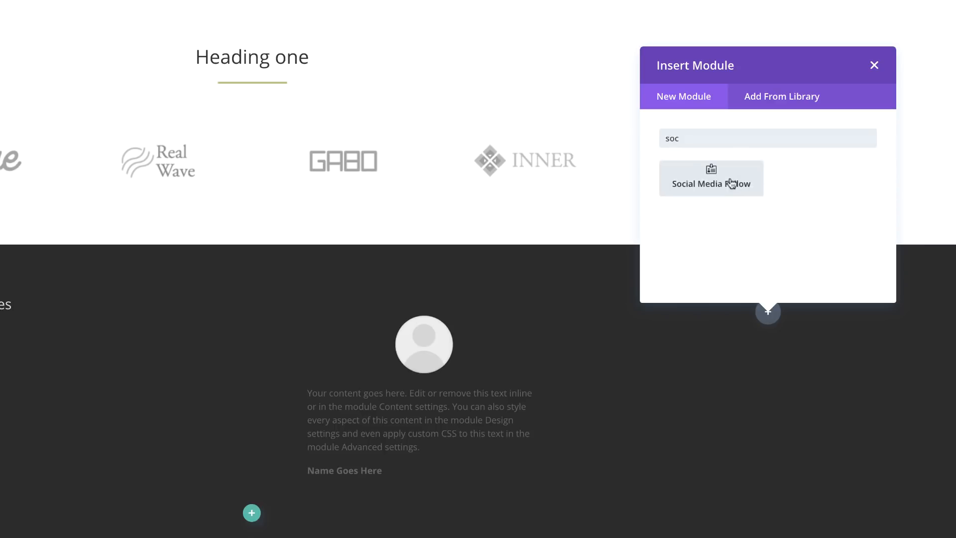
{"action": "left_click", "coordinate": [732, 180]}
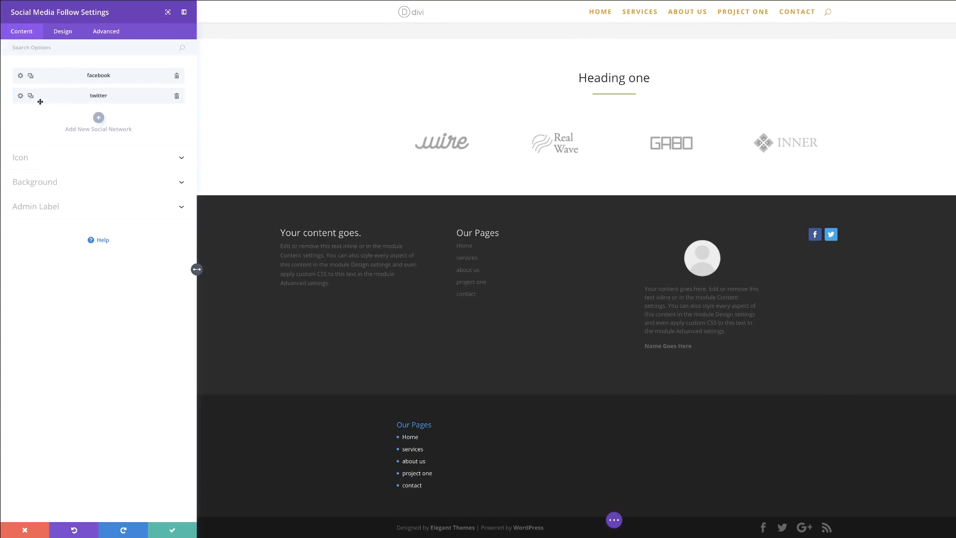
Add Pinterest as a third social network in the Social Media Follow module
{"action": "left_click", "coordinate": [97, 118]}
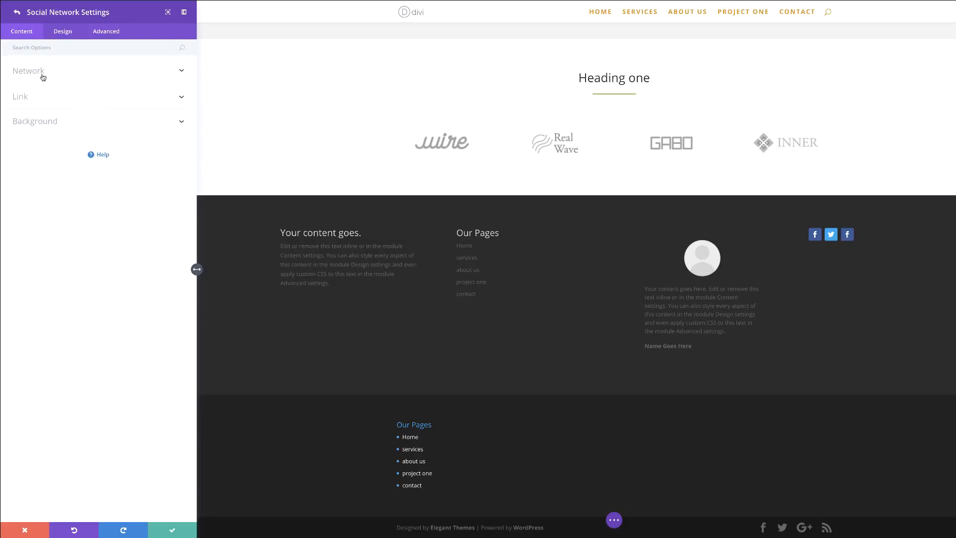
{"action": "left_click", "coordinate": [42, 75]}
{"action": "left_click", "coordinate": [56, 101]}
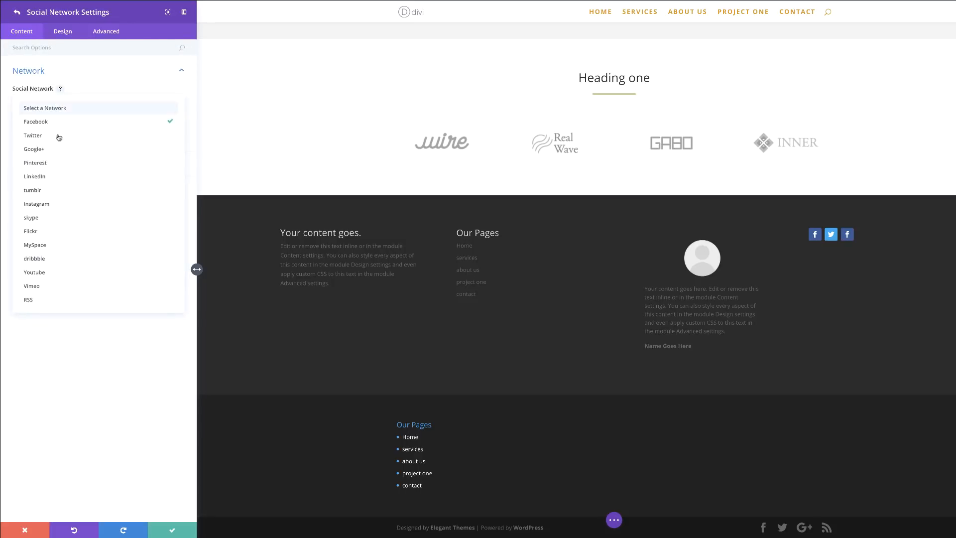
{"action": "left_click", "coordinate": [65, 163]}
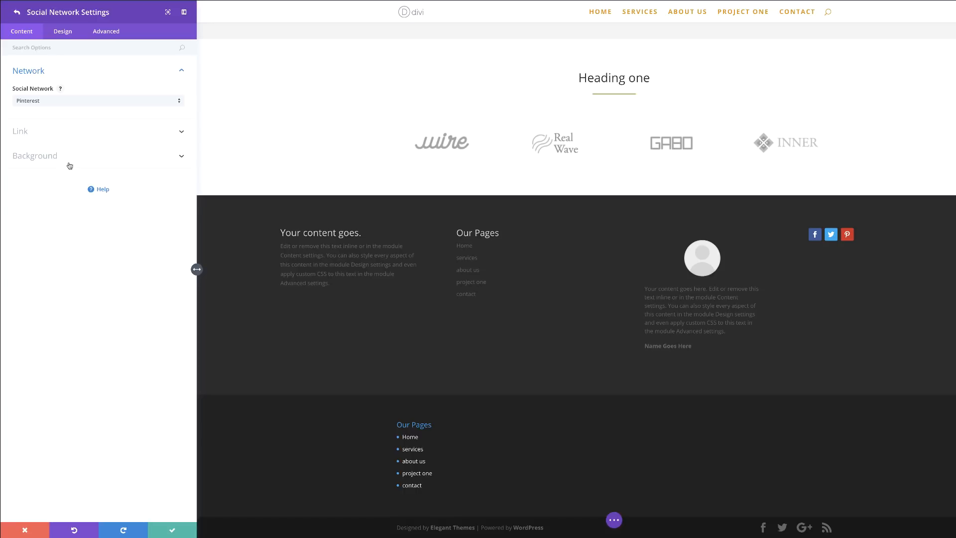
{"action": "left_click", "coordinate": [17, 13]}
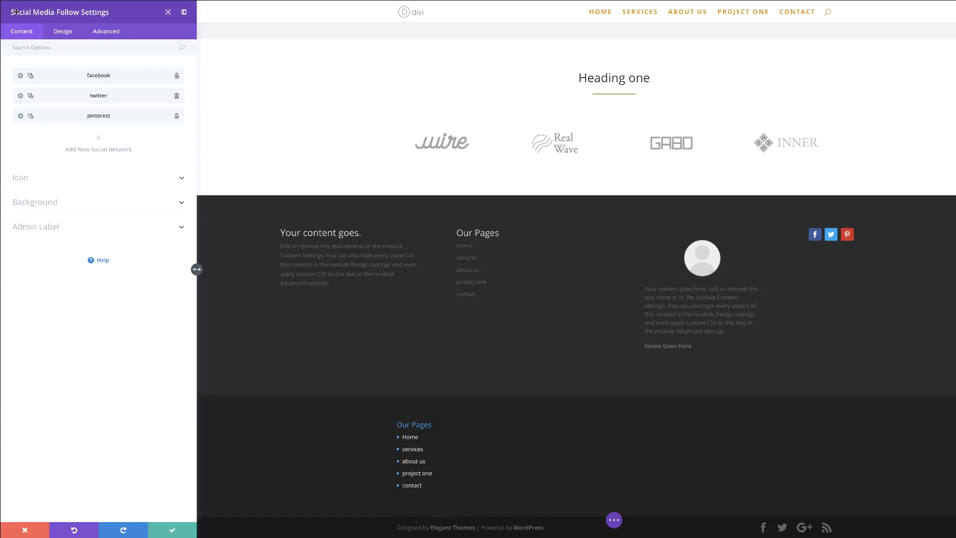
Add LinkedIn as a fourth social network and return to the Social Media Follow module's settings
{"action": "left_click", "coordinate": [98, 138]}
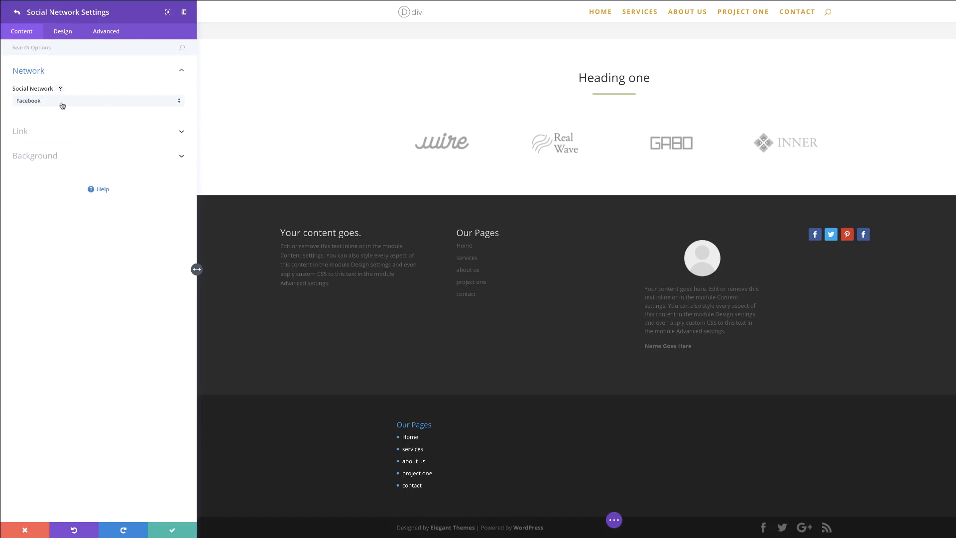
{"action": "left_click", "coordinate": [62, 103]}
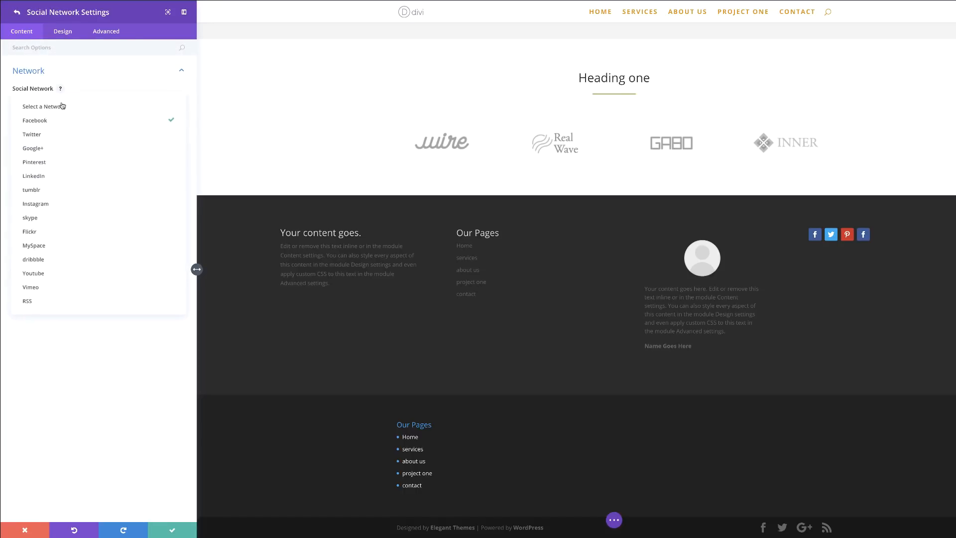
{"action": "left_click", "coordinate": [73, 177]}
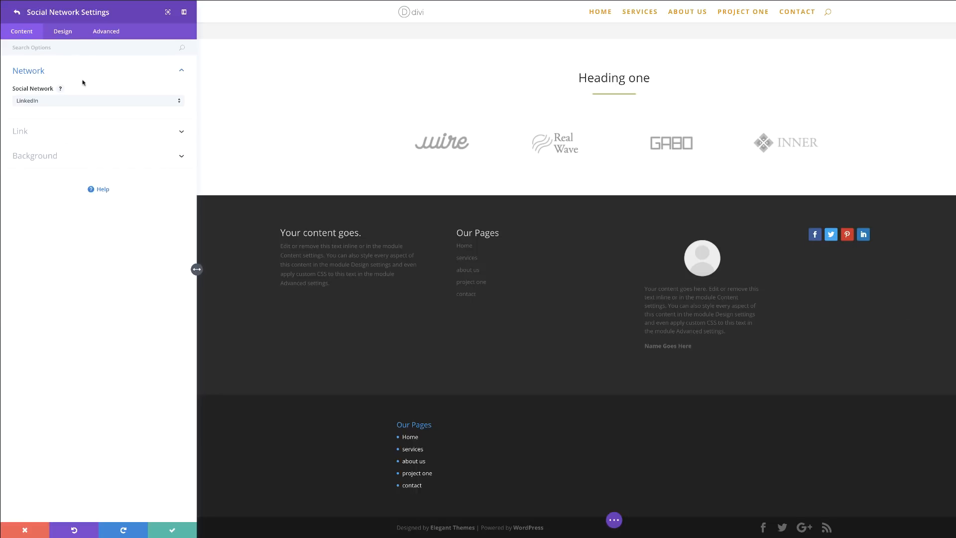
{"action": "left_click", "coordinate": [63, 31]}
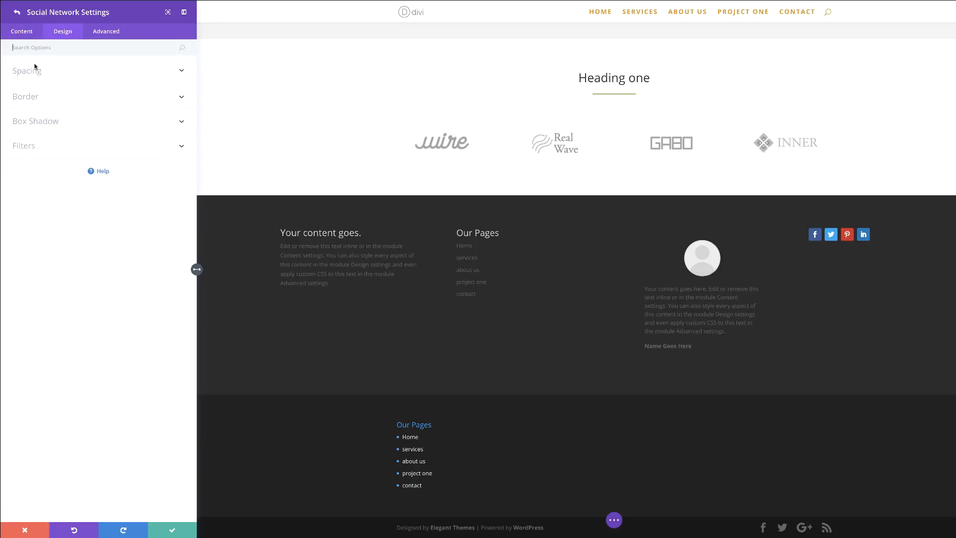
{"action": "left_click", "coordinate": [20, 31]}
{"action": "left_click", "coordinate": [17, 12]}
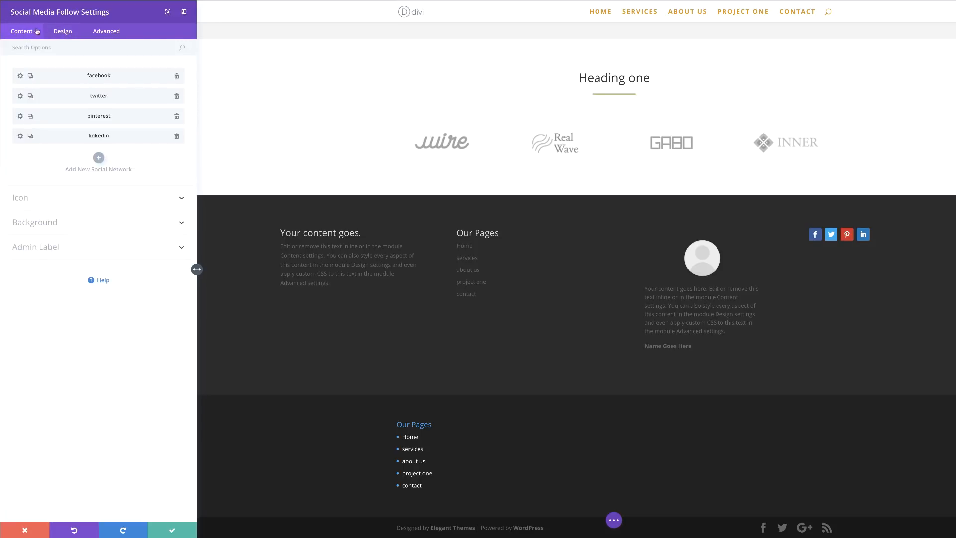
Try to increase the Social Media Follow module's width in its sizing settings, and save the module
{"action": "left_click", "coordinate": [64, 32]}
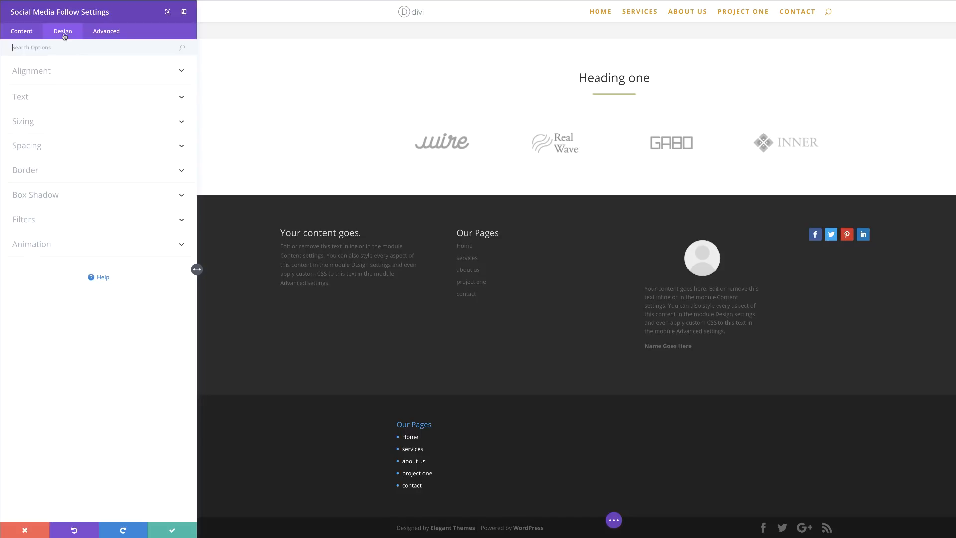
{"action": "left_click", "coordinate": [42, 127]}
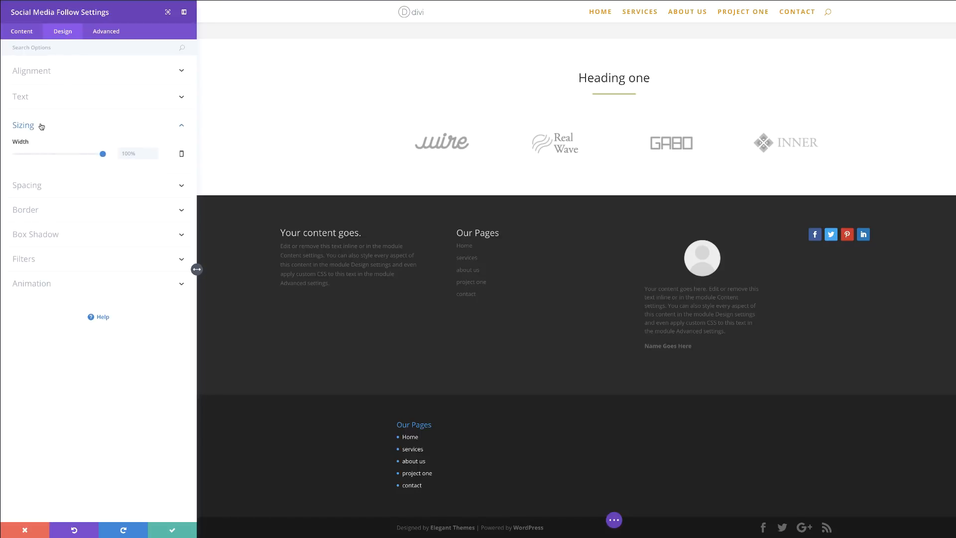
{"action": "mouse_move", "coordinate": [103, 155]}
{"action": "left_mouse_down"}
{"action": "mouse_move", "coordinate": [90, 155]}
{"action": "mouse_move", "coordinate": [122, 155]}
{"action": "left_mouse_up"}
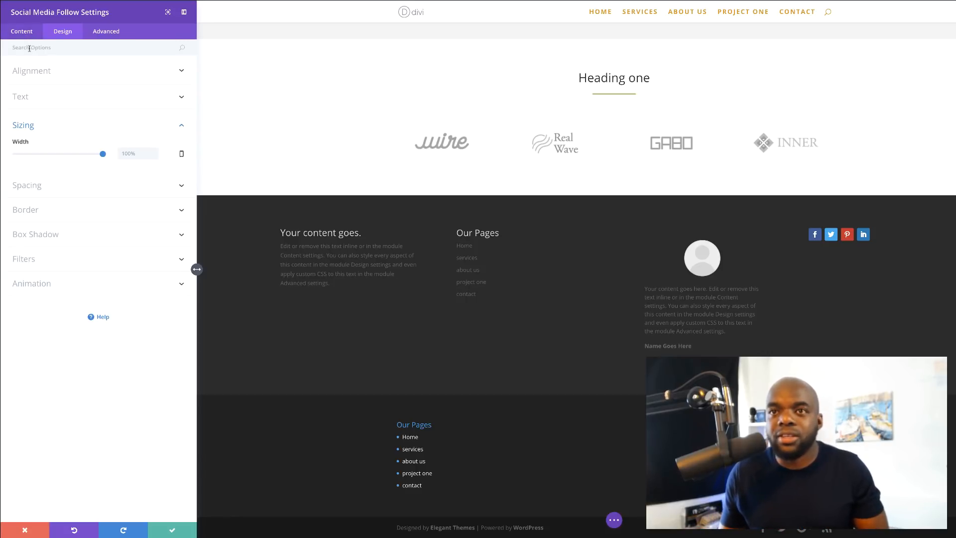
{"action": "left_click", "coordinate": [173, 530]}
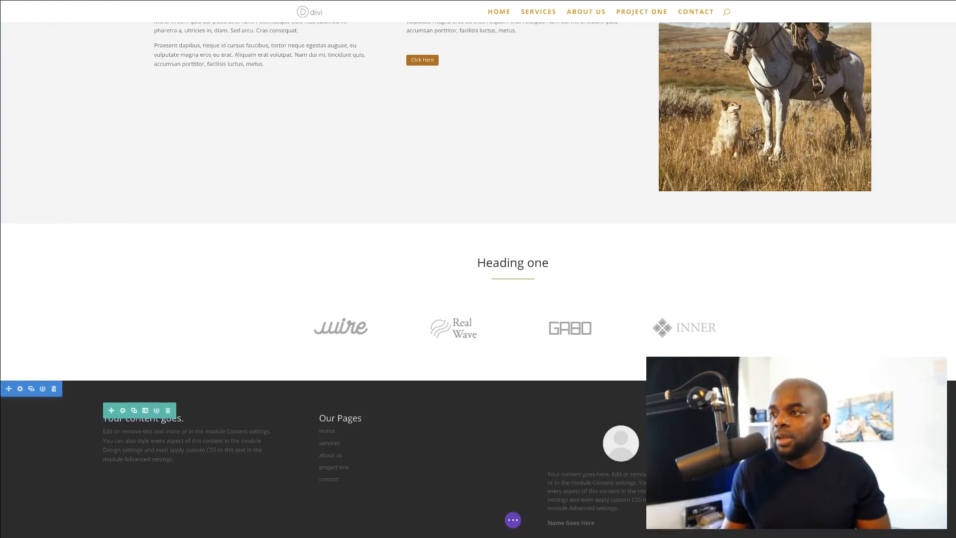
Insert a Text module below the social media icons in the footer's fourth column
{"action": "left_click", "coordinate": [837, 415]}
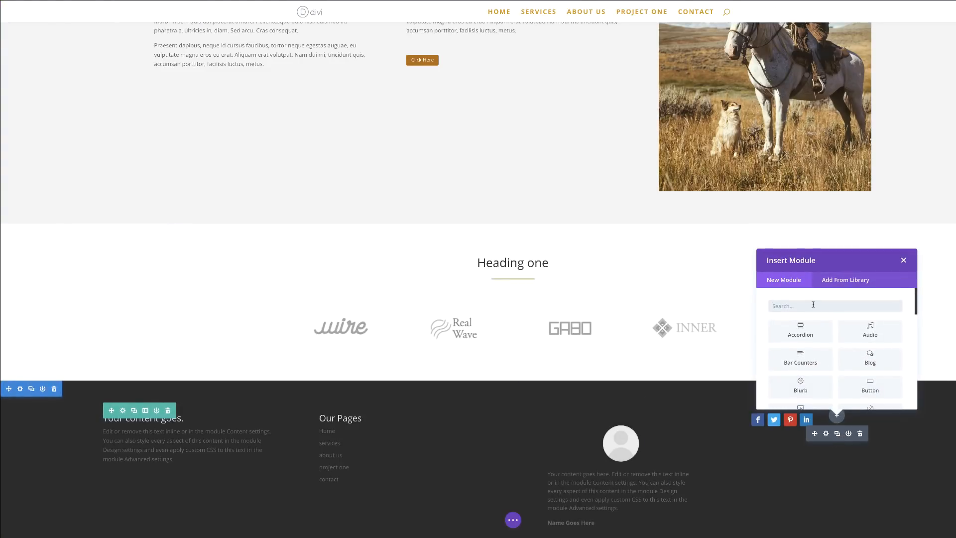
{"action": "type", "text": "text"}
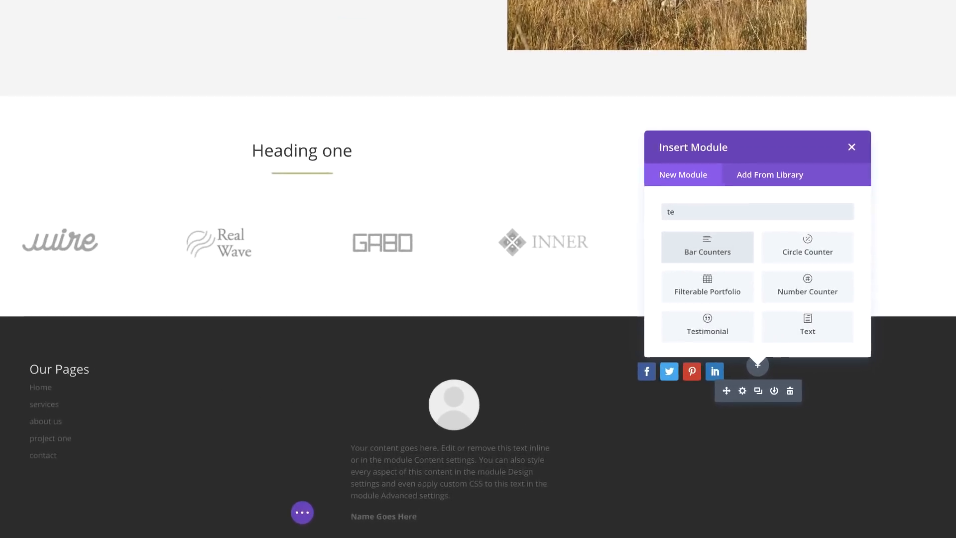
{"action": "left_click", "coordinate": [719, 215]}
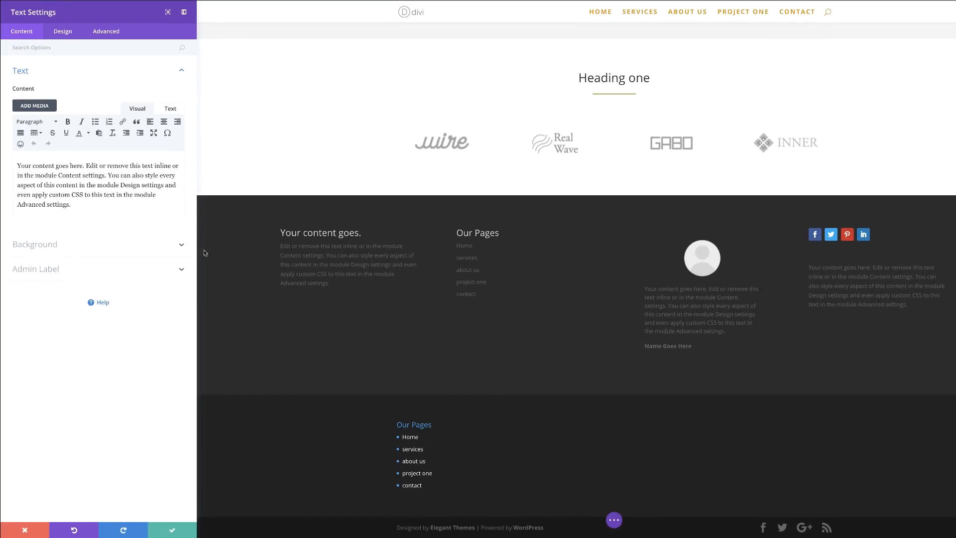
Split the fourth column's placeholder text into four short lines, ending with "You can also style every aspect.", and save the module
{"action": "left_click", "coordinate": [87, 166]}
{"action": "key", "text": "Return"}
{"action": "left_click", "coordinate": [104, 181]}
{"action": "key", "text": "Return"}
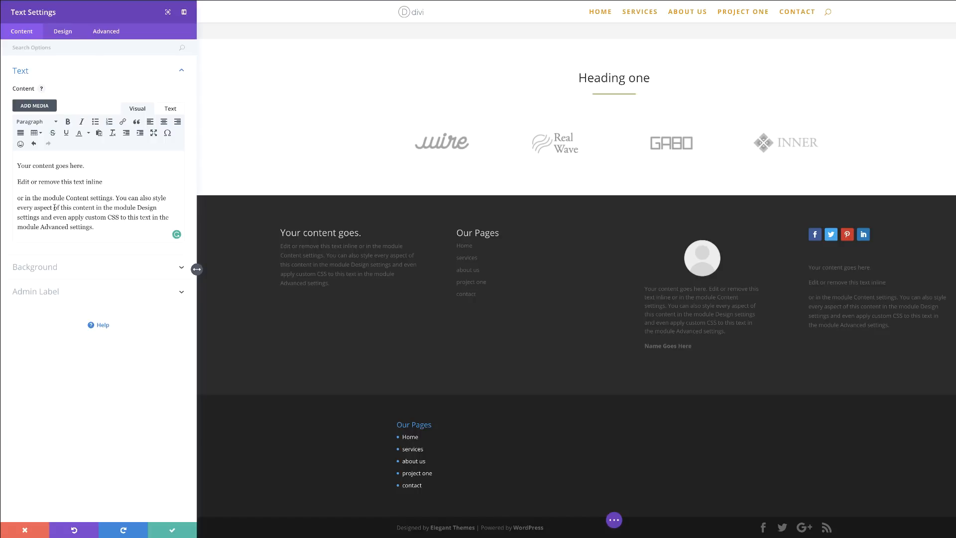
{"action": "left_click", "coordinate": [115, 198]}
{"action": "key", "text": "Return"}
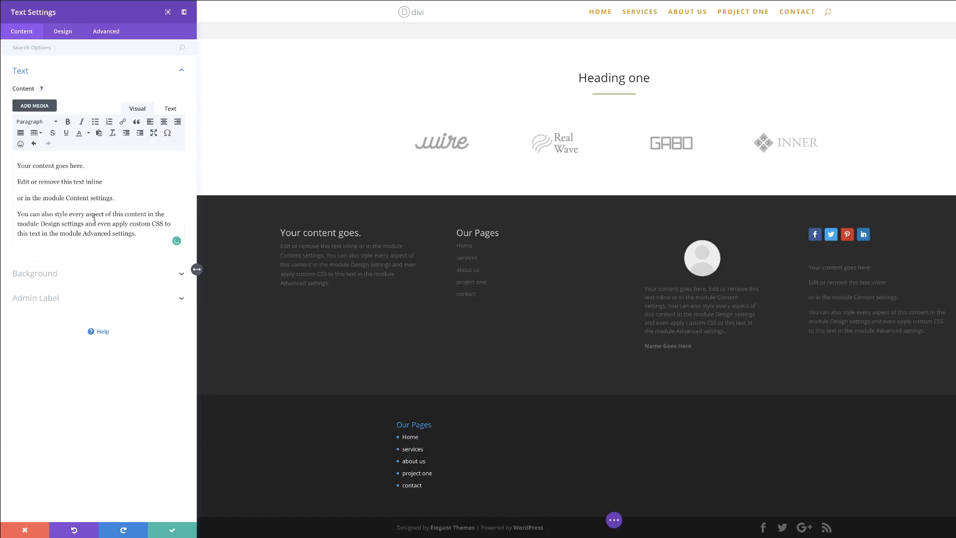
{"action": "left_click_drag", "start_coordinate": [103, 214], "coordinate": [147, 241]}
{"action": "type", "text": "."}
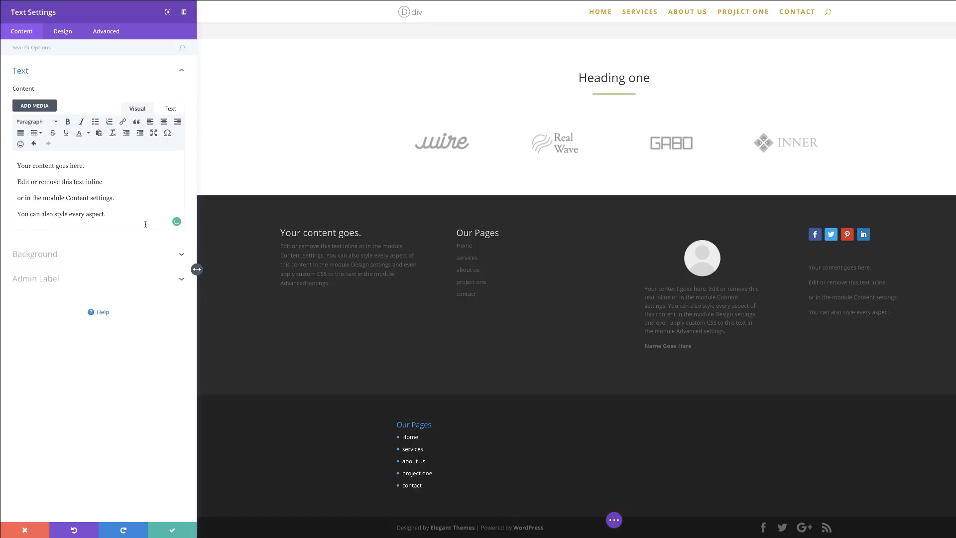
{"action": "left_click", "coordinate": [172, 532]}
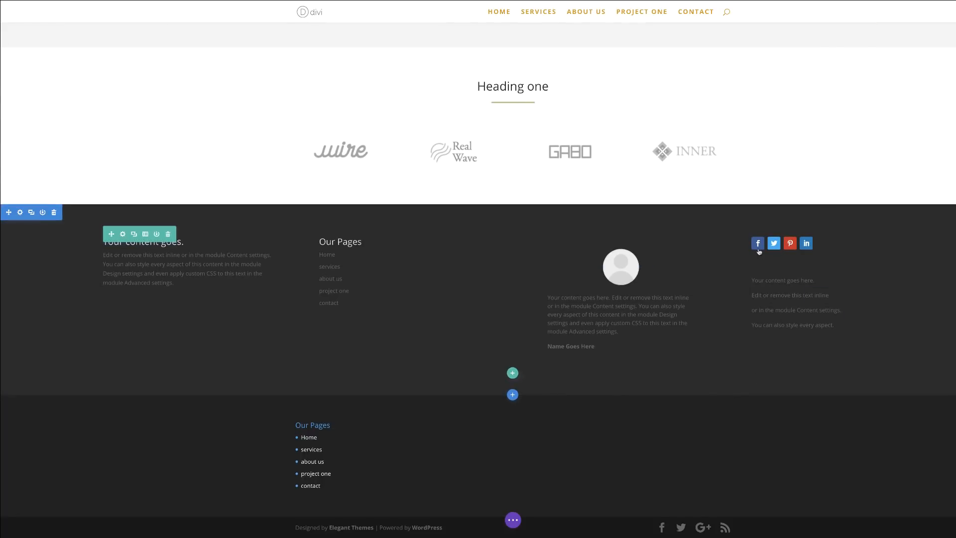
Move the Social Media Follow module below the Text module in the footer's fourth column
{"action": "left_click_drag", "start_coordinate": [813, 240], "coordinate": [801, 314]}
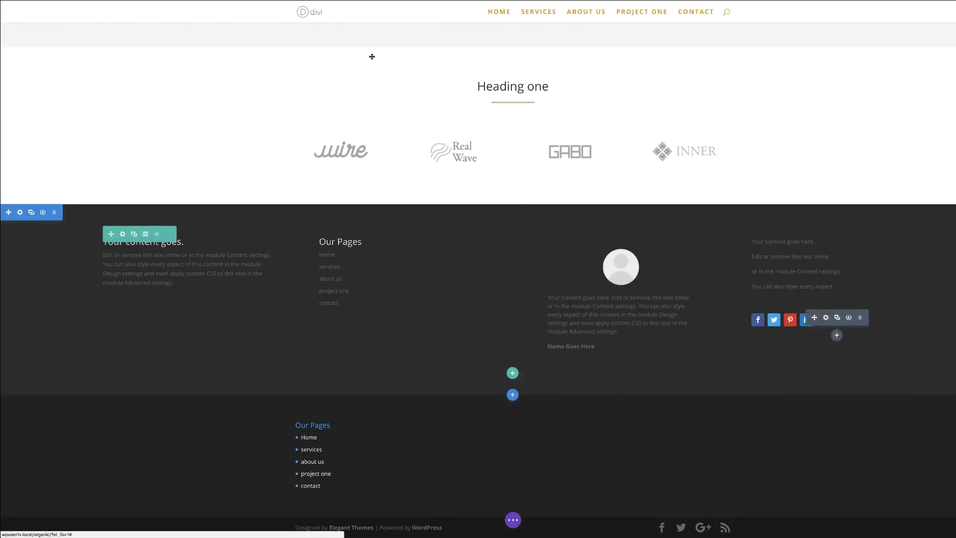
{"action": "left_click", "coordinate": [111, 1]}
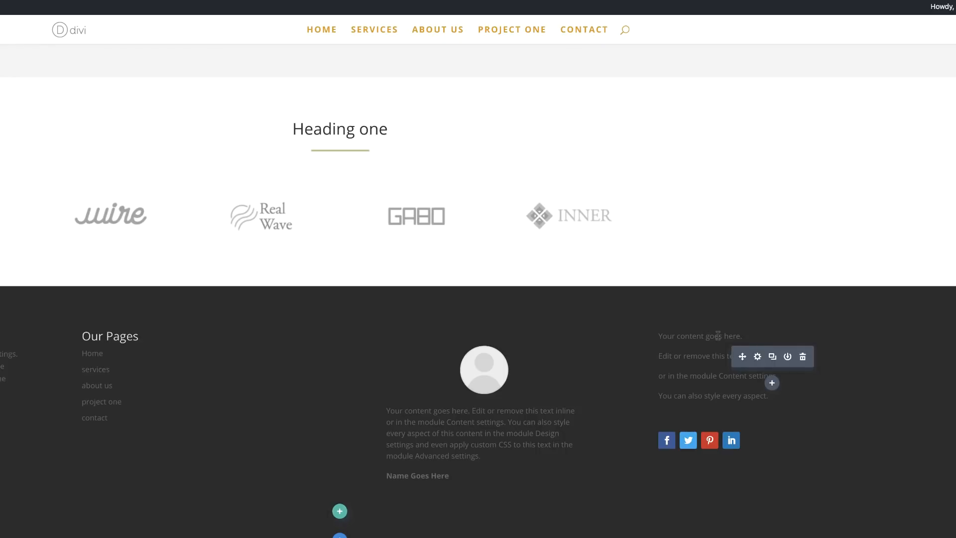
Shorten the first line of the fourth column's Text module to "Your content goes" and format it as Heading 3
{"action": "left_click", "coordinate": [758, 357]}
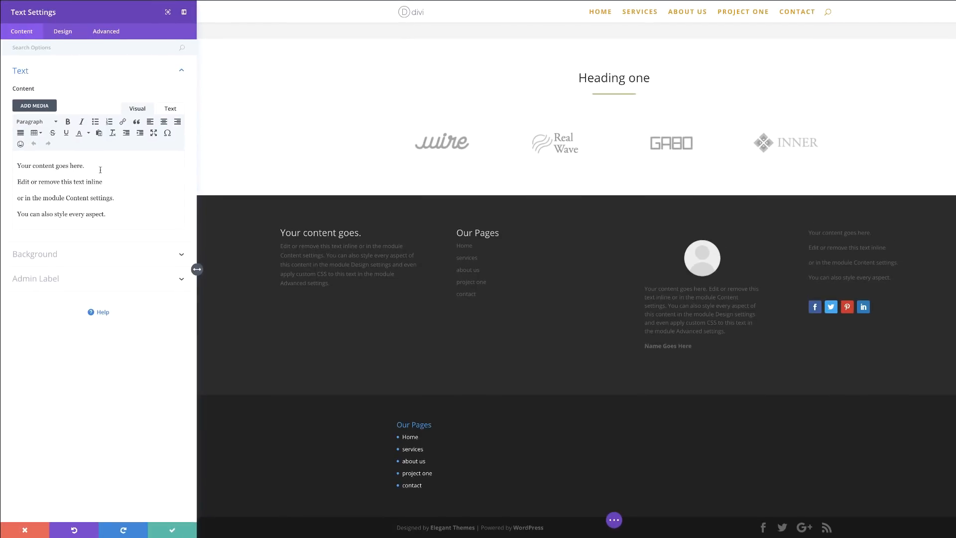
{"action": "mouse_move", "coordinate": [85, 165]}
{"action": "left_mouse_down"}
{"action": "mouse_move", "coordinate": [12, 163]}
{"action": "mouse_move", "coordinate": [79, 166]}
{"action": "left_mouse_up"}
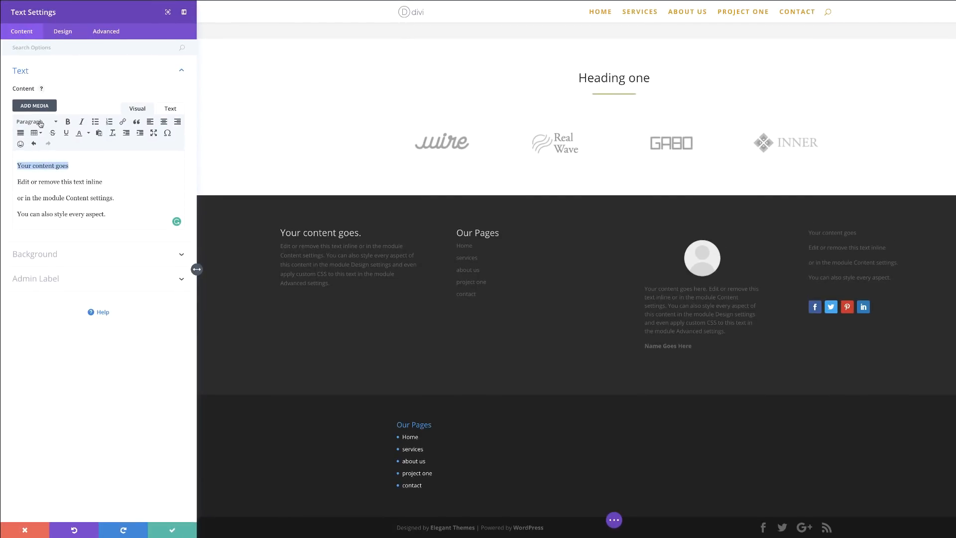
{"action": "left_click", "coordinate": [40, 123]}
{"action": "left_click", "coordinate": [55, 185]}
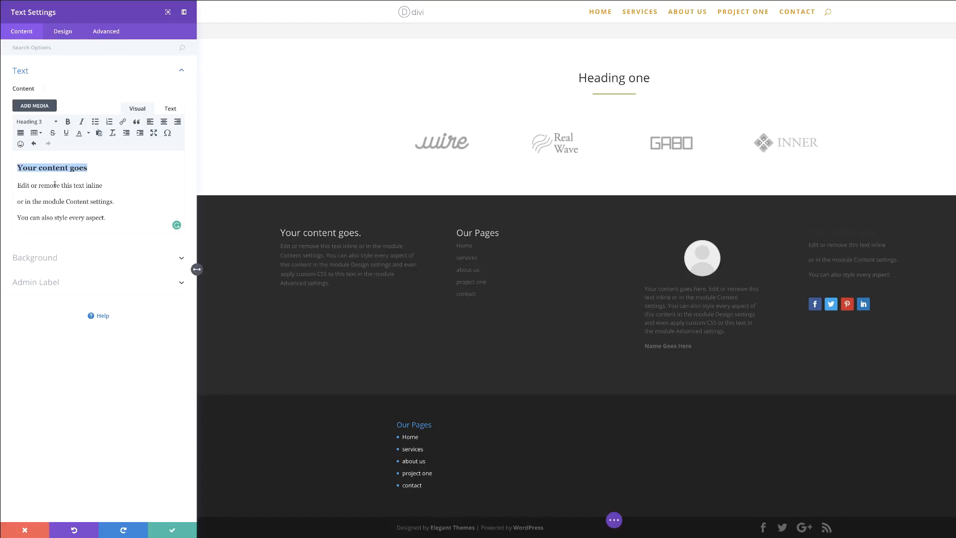
Set the module's Heading 3 text size to 23px and its color to light gray, and save the module
{"action": "left_click", "coordinate": [64, 35]}
{"action": "left_click", "coordinate": [55, 97]}
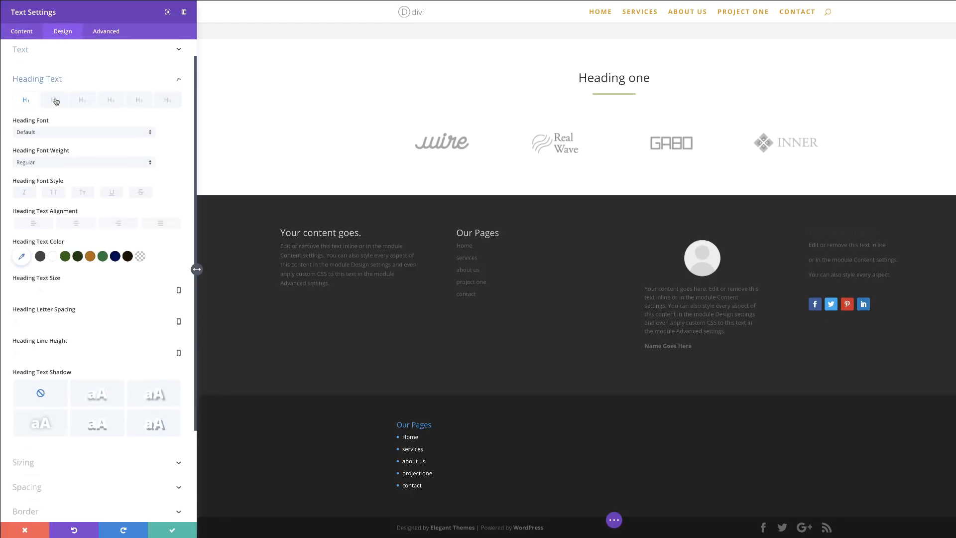
{"action": "left_click", "coordinate": [86, 81]}
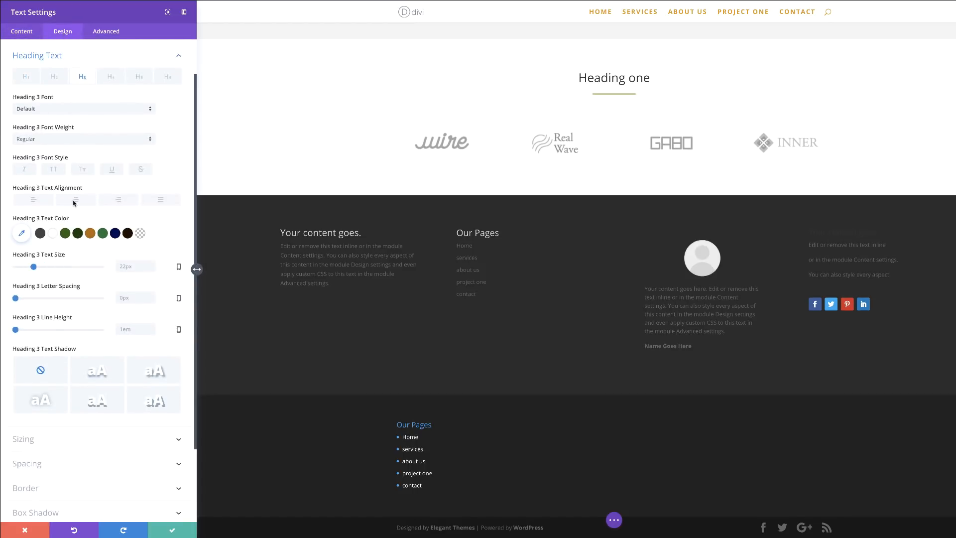
{"action": "left_click_drag", "start_coordinate": [34, 268], "coordinate": [35, 267]}
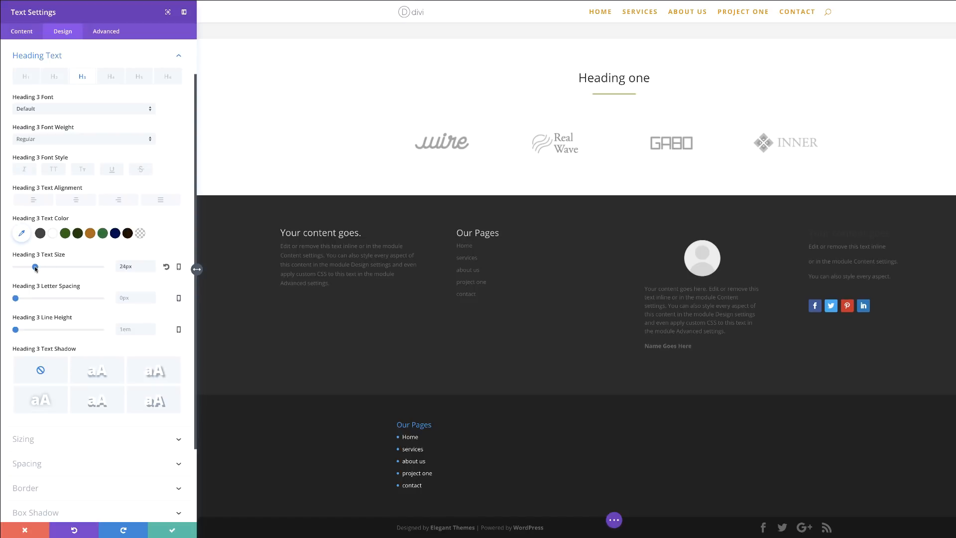
{"action": "left_click", "coordinate": [22, 234]}
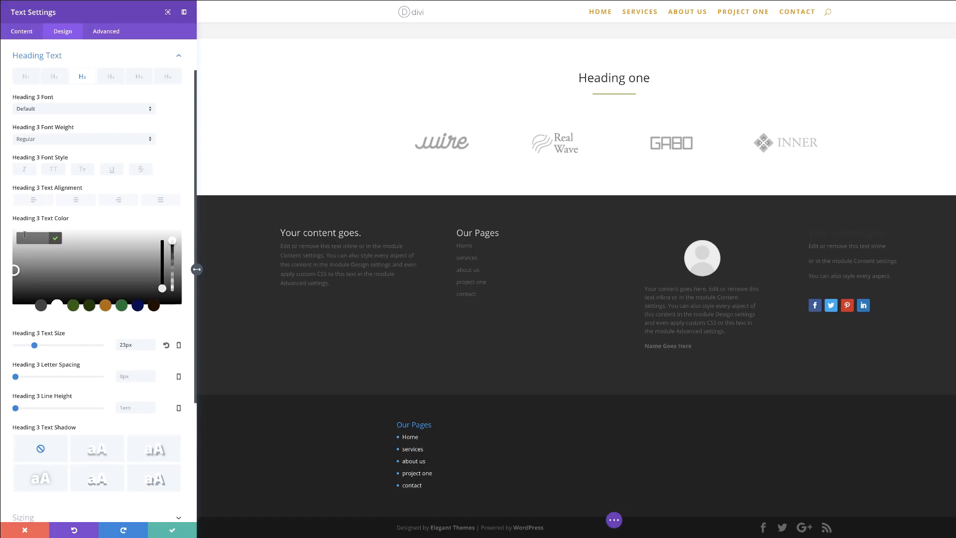
{"action": "left_click_drag", "start_coordinate": [16, 269], "coordinate": [11, 238]}
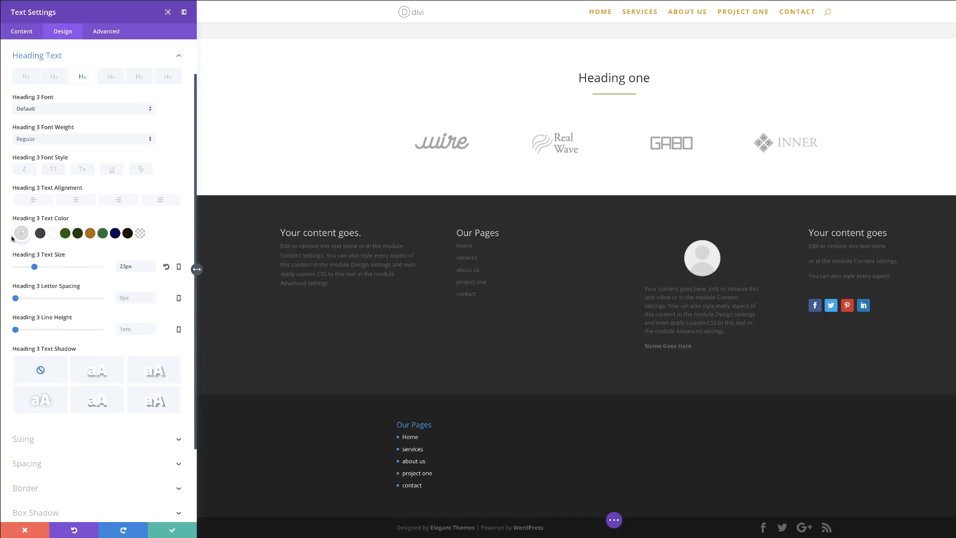
{"action": "left_click", "coordinate": [172, 528]}
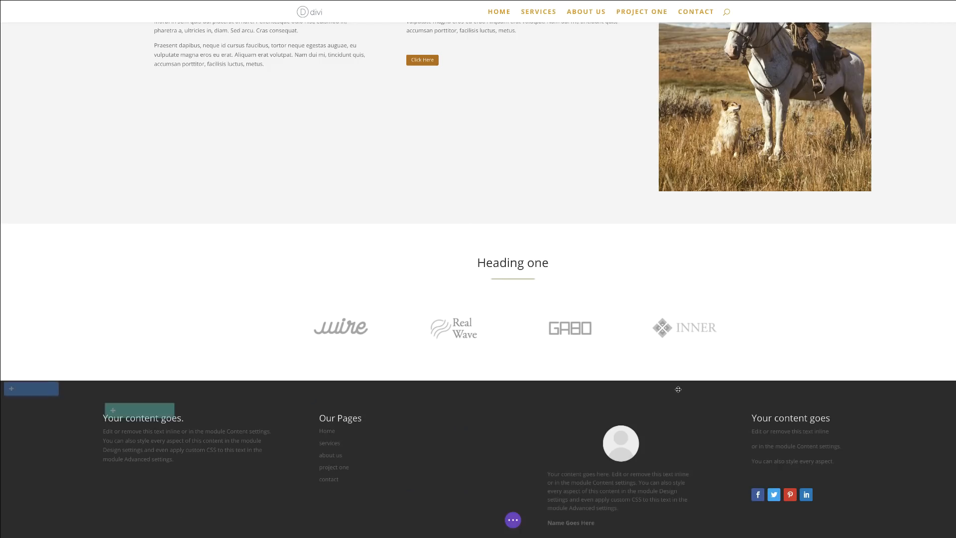
Return to the organic page and set the four-column footer row's custom width to 70%
{"action": "scroll", "coordinate": [678, 389], "scroll_direction": "down", "scroll_amount": 2}
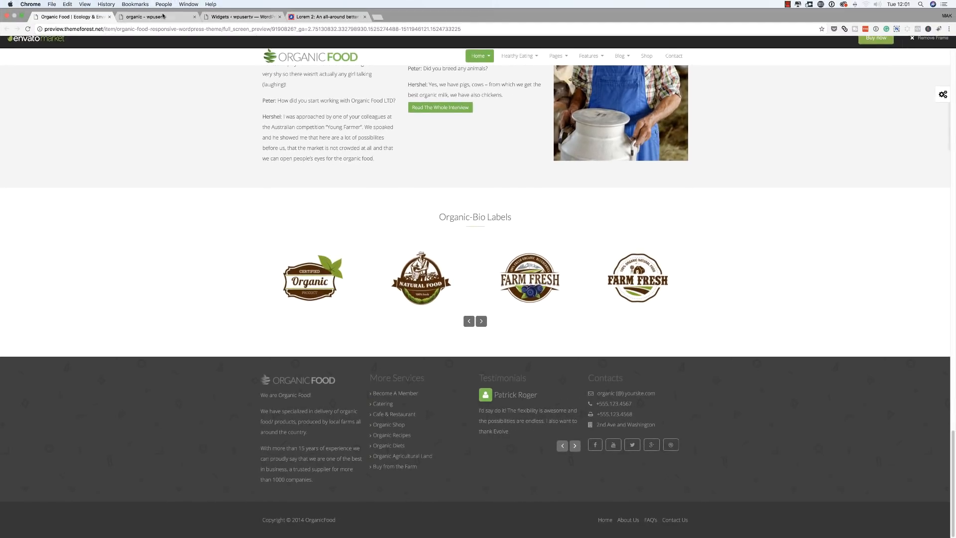
{"action": "left_click", "coordinate": [161, 17]}
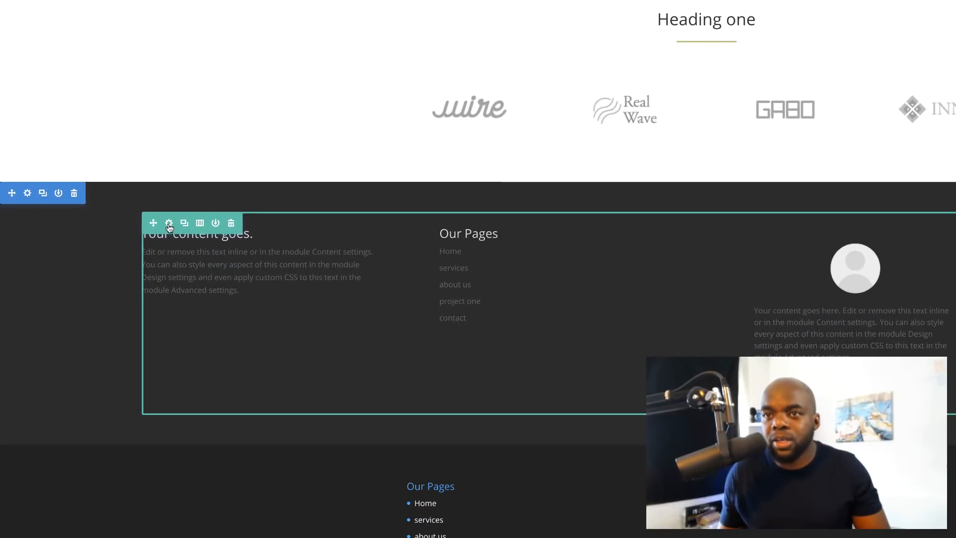
{"action": "left_click", "coordinate": [169, 225]}
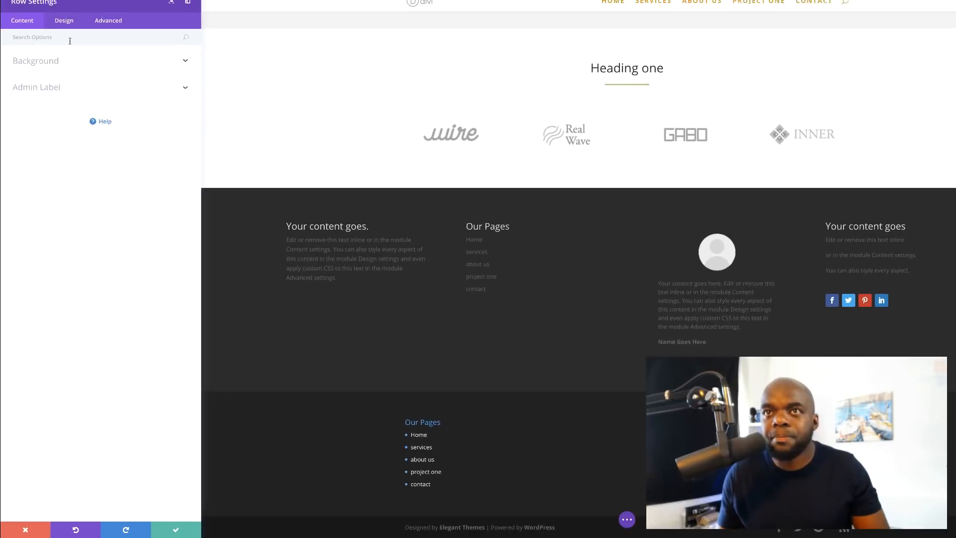
{"action": "left_click", "coordinate": [64, 20]}
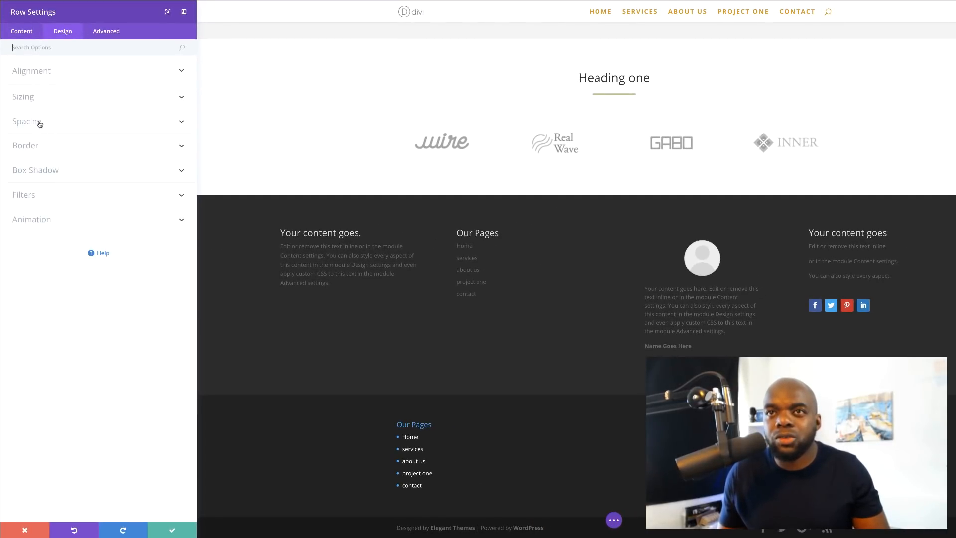
{"action": "left_click", "coordinate": [33, 97]}
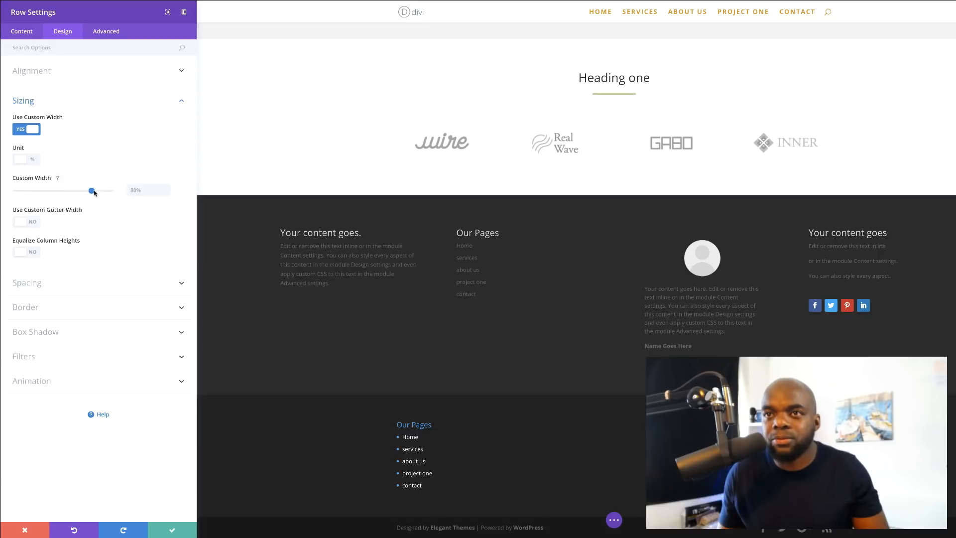
{"action": "left_click_drag", "start_coordinate": [92, 193], "coordinate": [83, 192]}
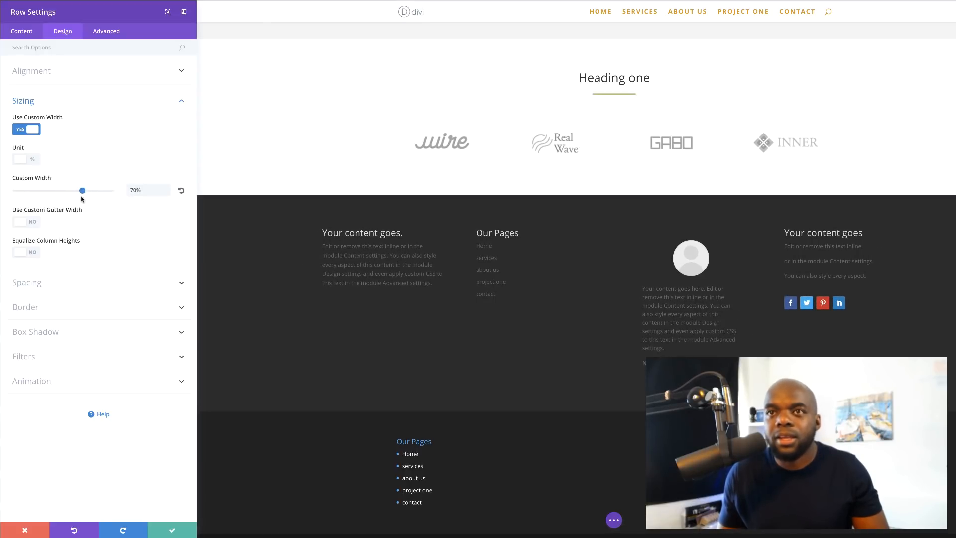
Enable a custom gutter width of 2 for the footer row and save its settings
{"action": "left_click", "coordinate": [34, 224]}
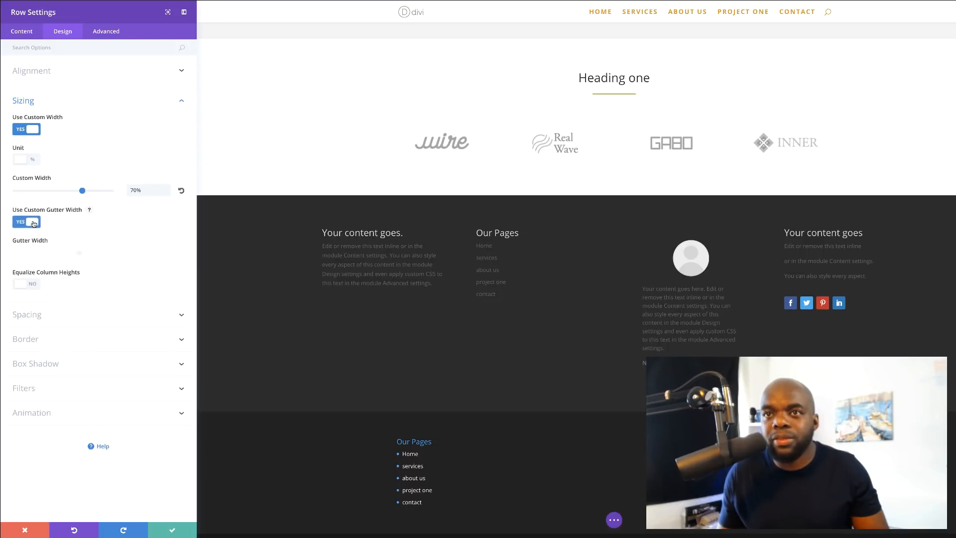
{"action": "left_click", "coordinate": [137, 252]}
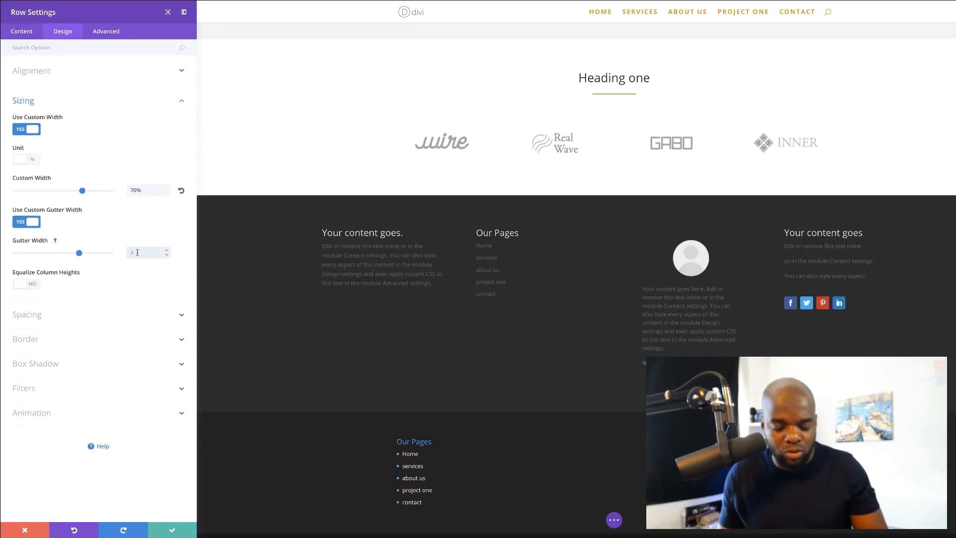
{"action": "type", "text": "2"}
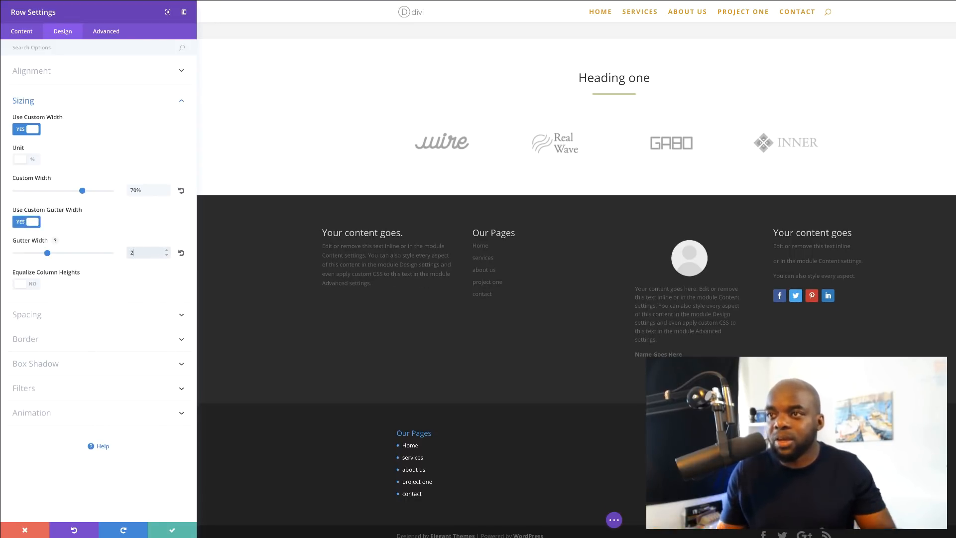
{"action": "left_click", "coordinate": [173, 528]}
{"action": "scroll", "coordinate": [218, 318], "scroll_direction": "down", "scroll_amount": 3}
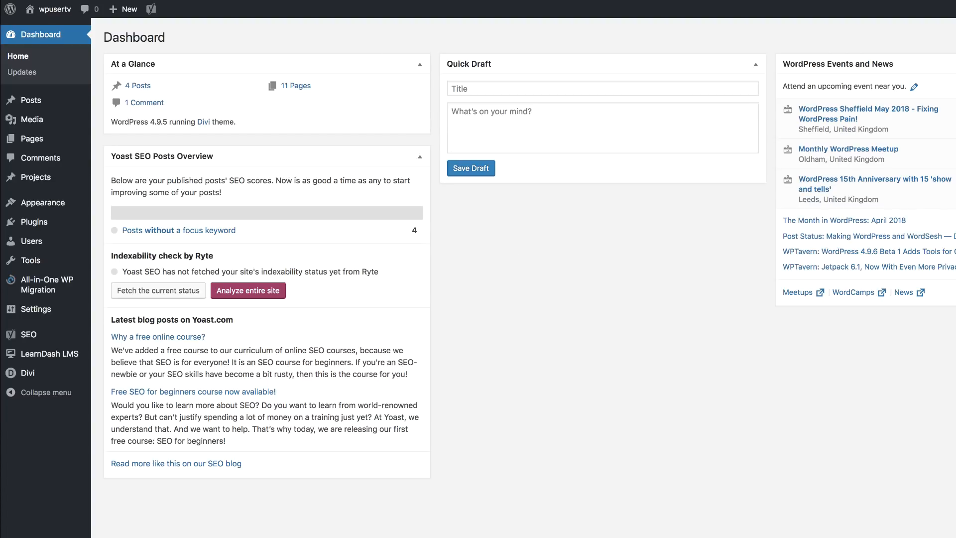
Open the Typography options in the General Settings of the WordPress theme customizer
{"action": "mouse_move", "coordinate": [56, 206]}
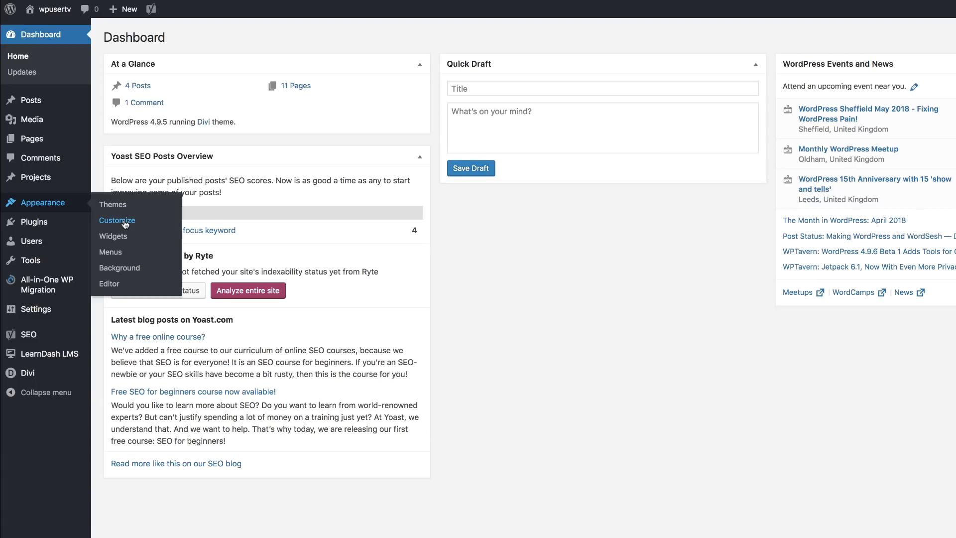
{"action": "left_click", "coordinate": [124, 222]}
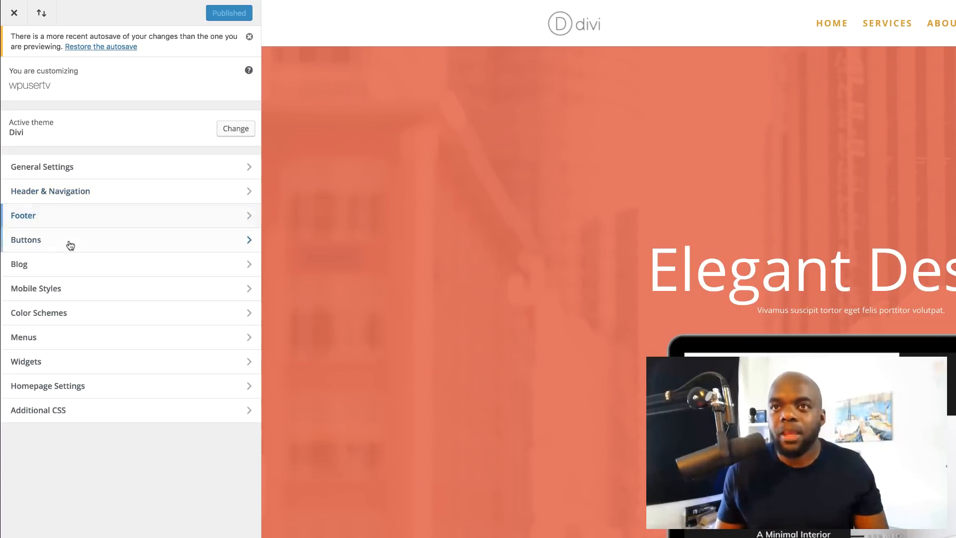
{"action": "left_click", "coordinate": [79, 170]}
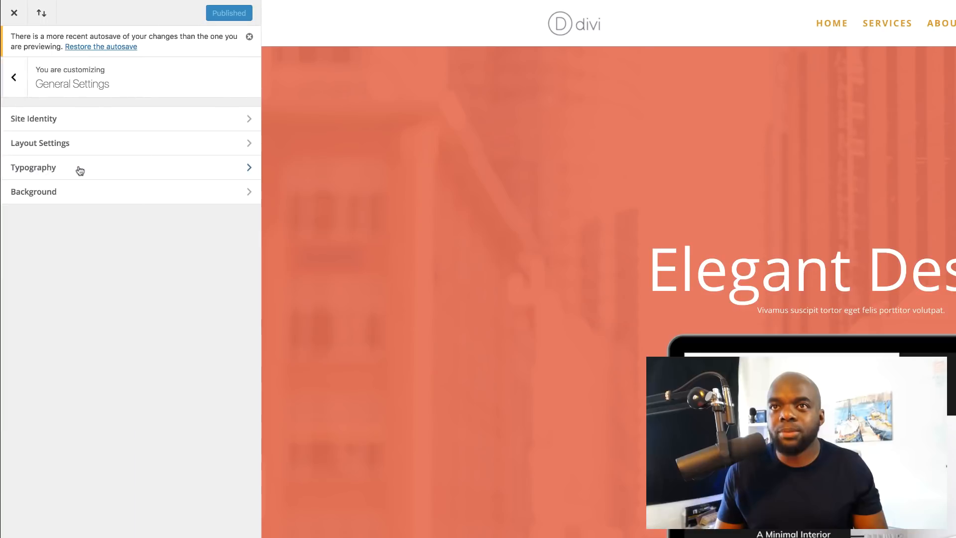
{"action": "left_click", "coordinate": [80, 169]}
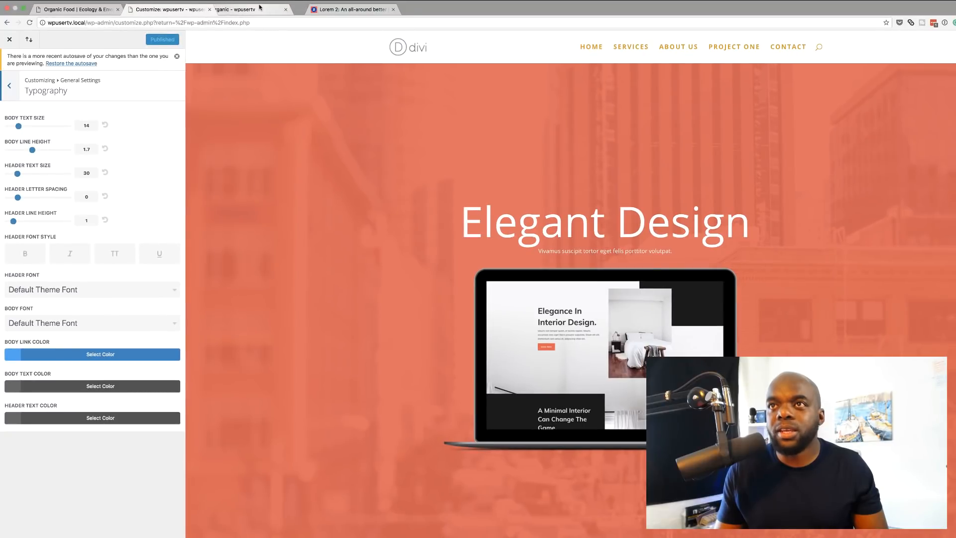
Check the text size on the organic page, set the theme's body text size to 16 and publish the change
{"action": "left_click", "coordinate": [260, 7]}
{"action": "scroll", "coordinate": [265, 496], "scroll_direction": "down", "scroll_amount": 2}
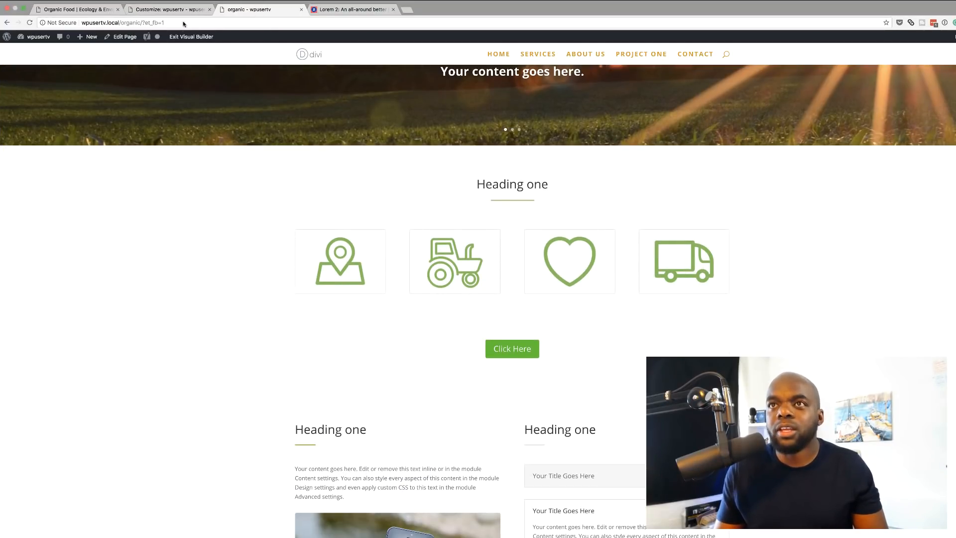
{"action": "left_click", "coordinate": [184, 10]}
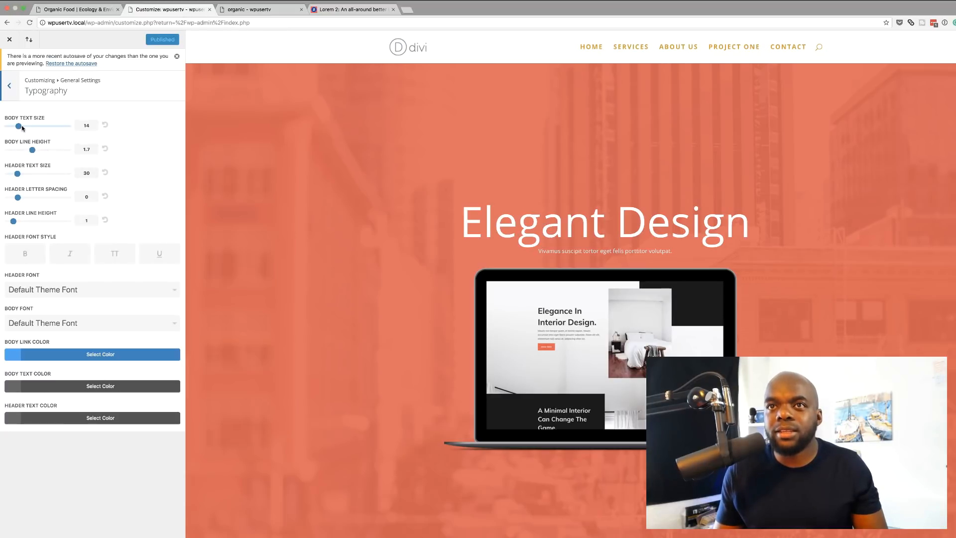
{"action": "left_click_drag", "start_coordinate": [19, 126], "coordinate": [24, 127]}
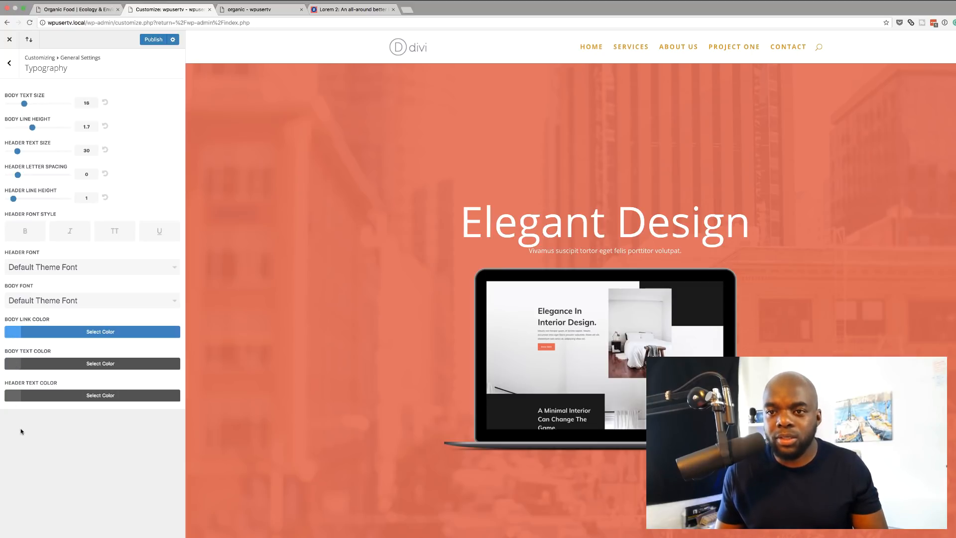
{"action": "left_click", "coordinate": [156, 41]}
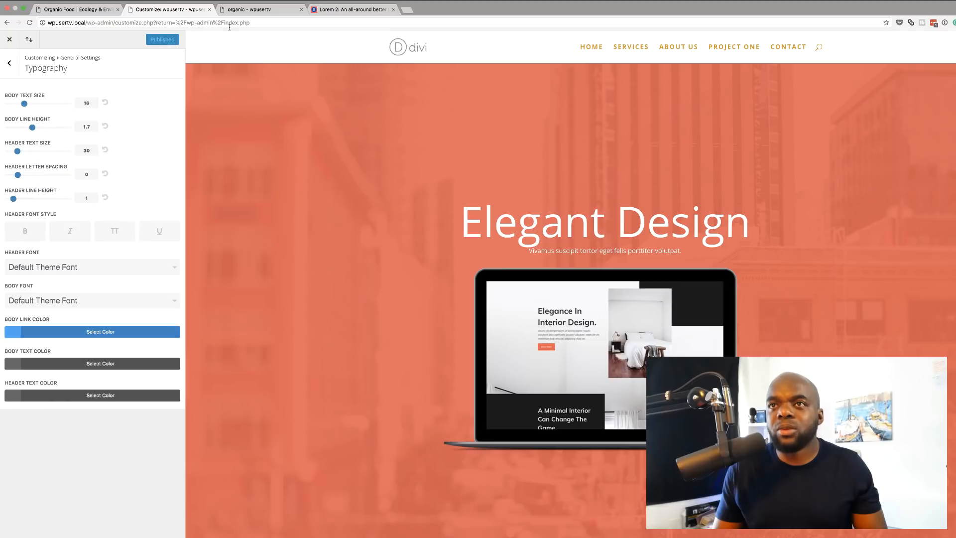
Switch to the organic page and exit the visual builder to show the live page
{"action": "left_click", "coordinate": [245, 10]}
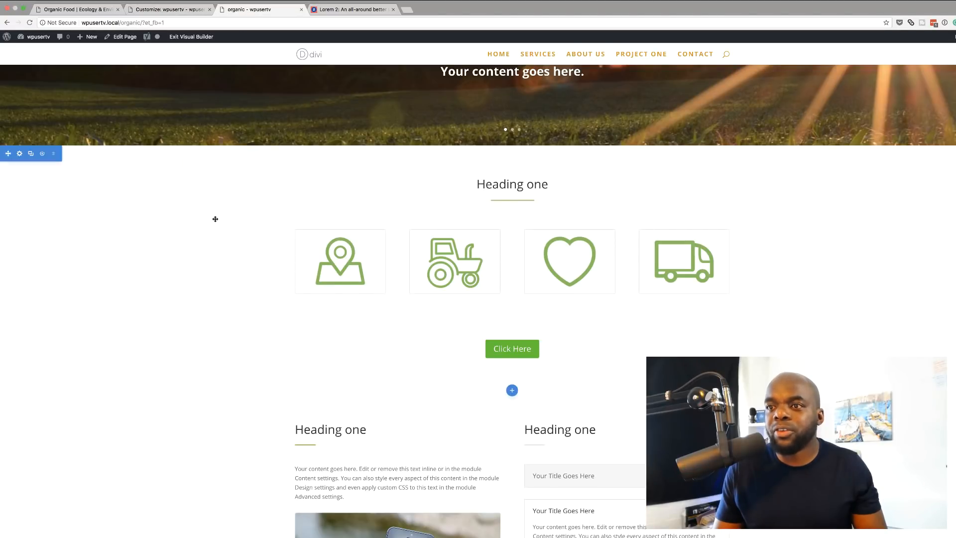
{"action": "left_click", "coordinate": [193, 38]}
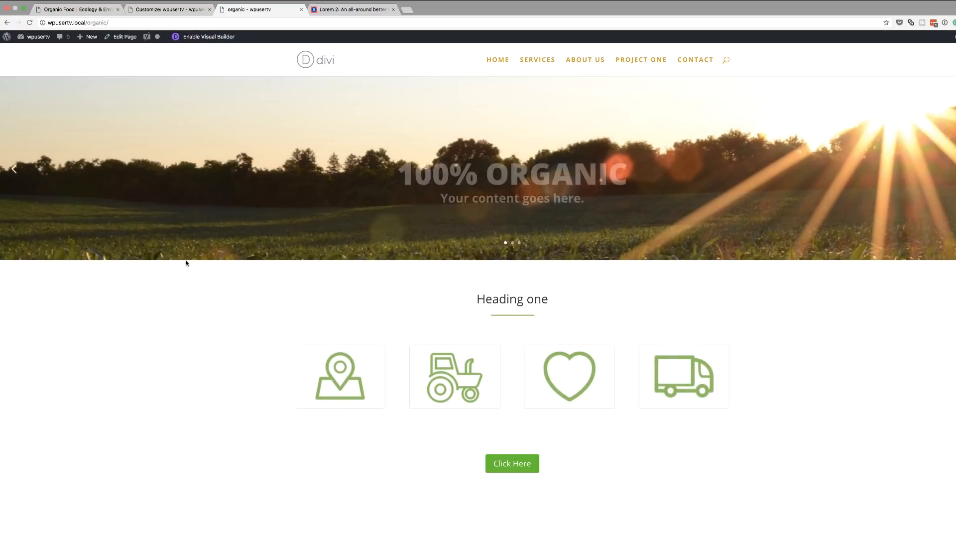
Review the live organic page from the hero slider down to the dark footer, checking each section's layout and text
{"action": "scroll", "coordinate": [214, 294], "scroll_direction": "down", "scroll_amount": 3}
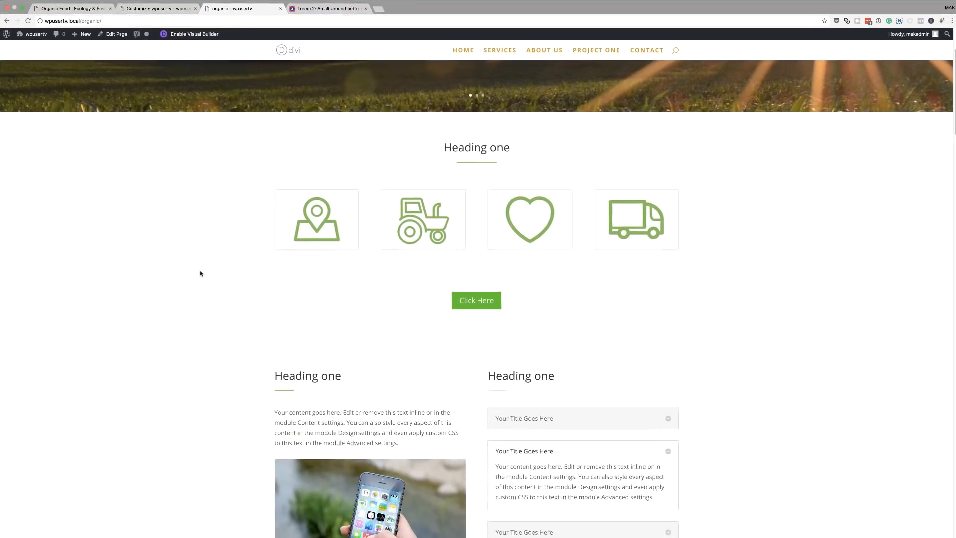
{"action": "scroll", "coordinate": [201, 273], "scroll_direction": "down", "scroll_amount": 1}
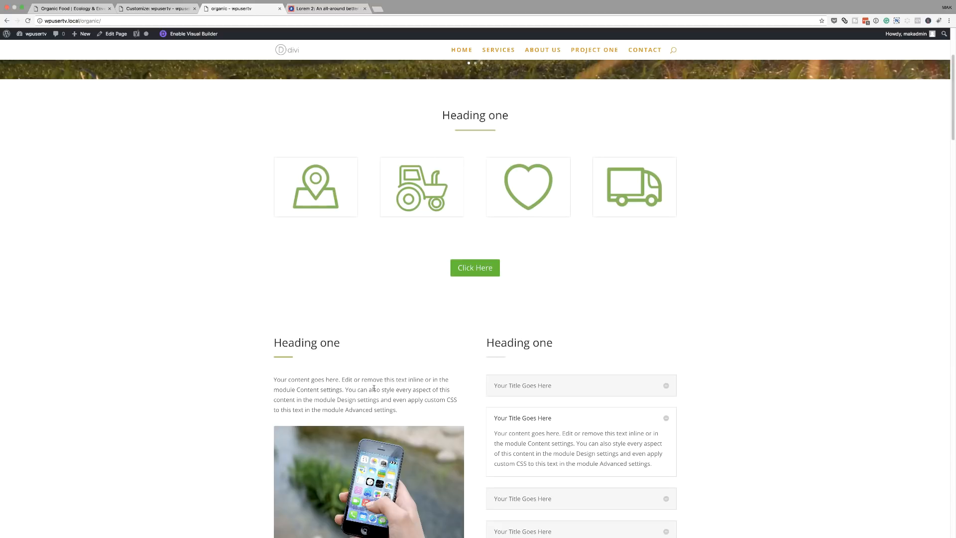
{"action": "scroll", "coordinate": [226, 344], "scroll_direction": "up", "scroll_amount": 3}
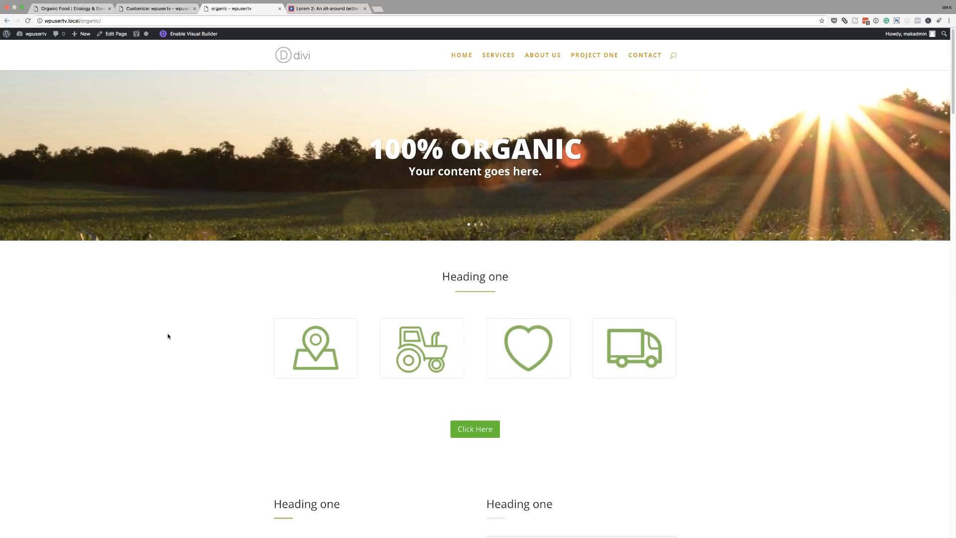
{"action": "scroll", "coordinate": [168, 337], "scroll_direction": "down", "scroll_amount": 4}
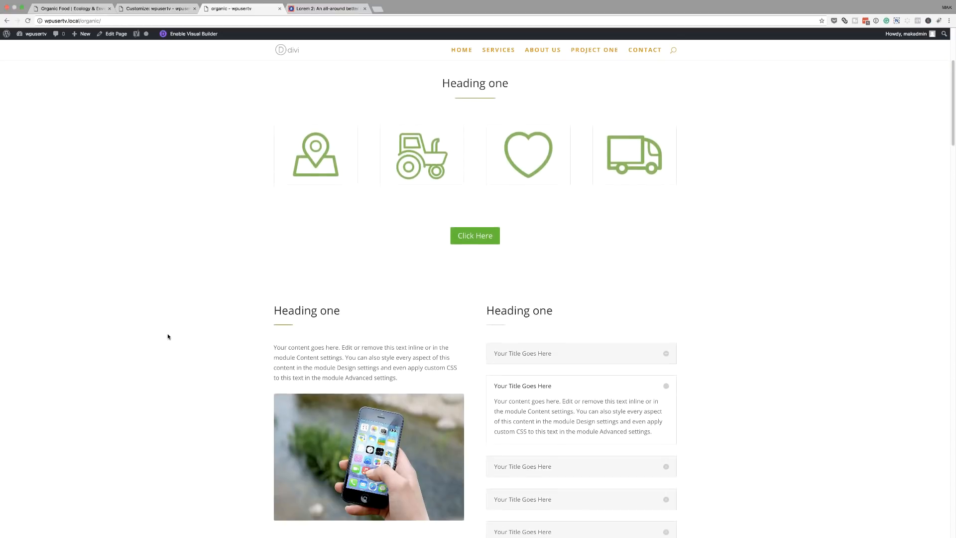
{"action": "scroll", "coordinate": [167, 336], "scroll_direction": "down", "scroll_amount": 10}
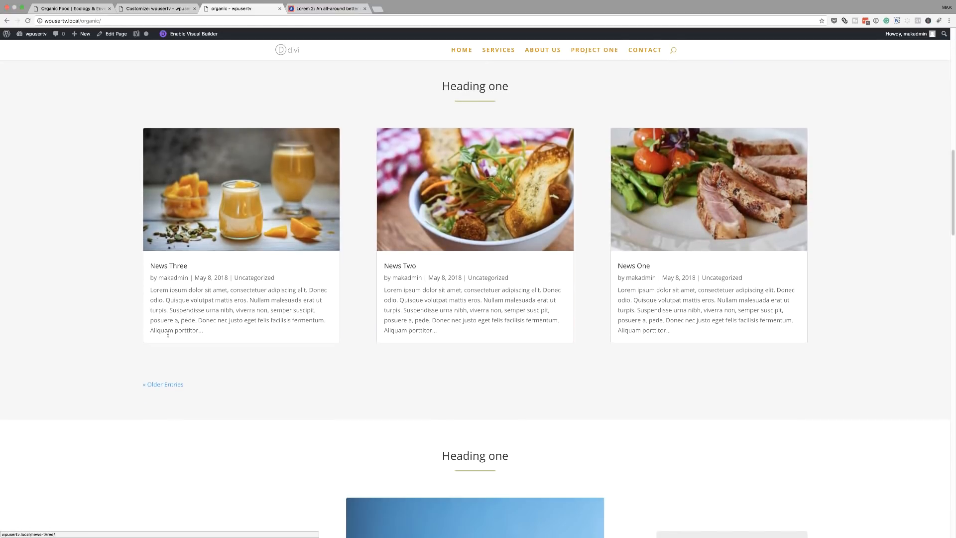
{"action": "scroll", "coordinate": [168, 333], "scroll_direction": "down", "scroll_amount": 9}
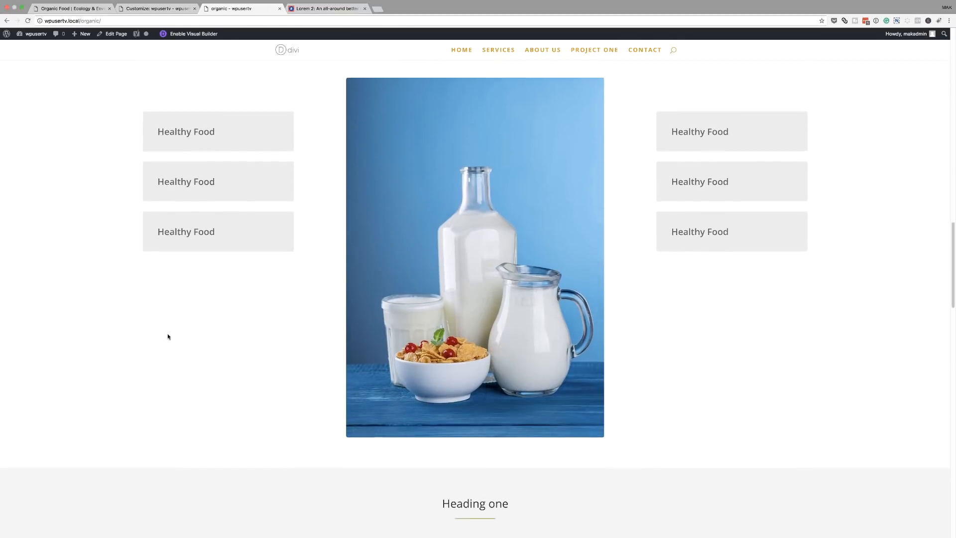
{"action": "scroll", "coordinate": [168, 336], "scroll_direction": "down", "scroll_amount": 10}
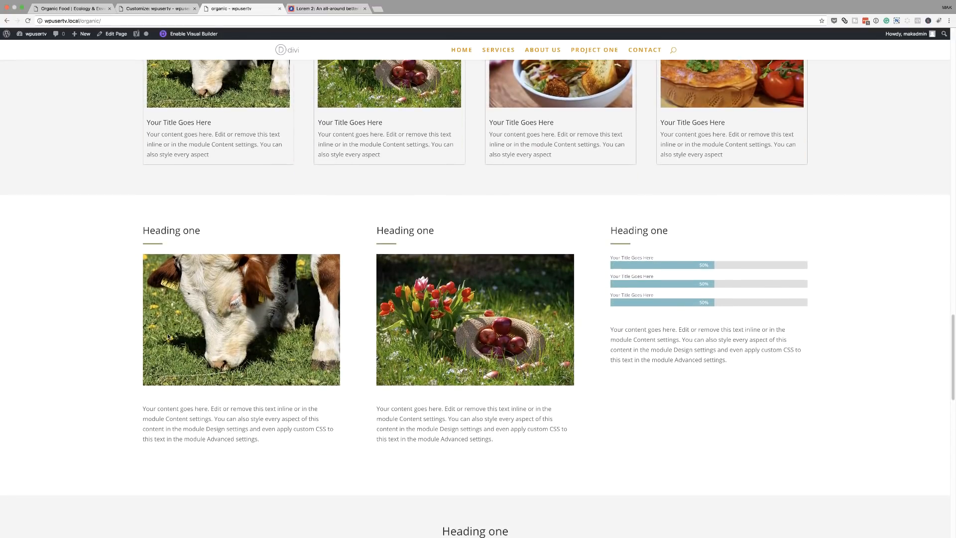
{"action": "scroll", "coordinate": [168, 337], "scroll_direction": "down", "scroll_amount": 11}
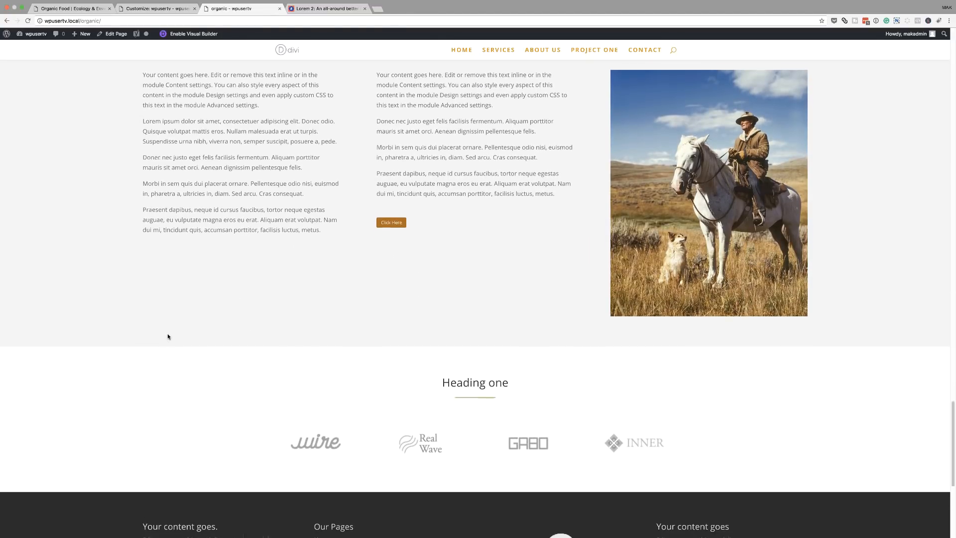
{"action": "scroll", "coordinate": [168, 337], "scroll_direction": "down", "scroll_amount": 3}
{"action": "scroll", "coordinate": [167, 337], "scroll_direction": "up", "scroll_amount": 20}
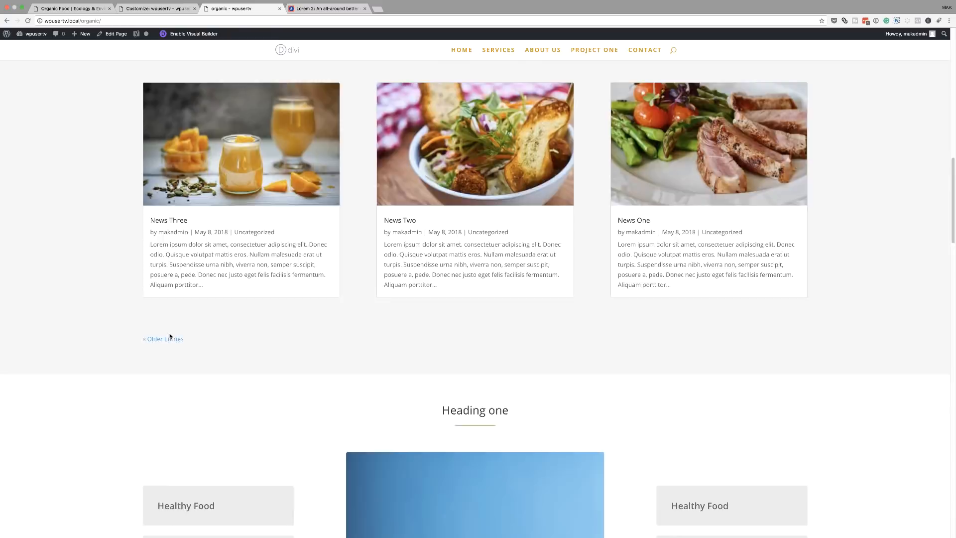
Look over the Organic Food reference page for comparison, and show the previous slide in the live organic page's hero slider
{"action": "left_click", "coordinate": [83, 10]}
{"action": "scroll", "coordinate": [105, 258], "scroll_direction": "up", "scroll_amount": 20}
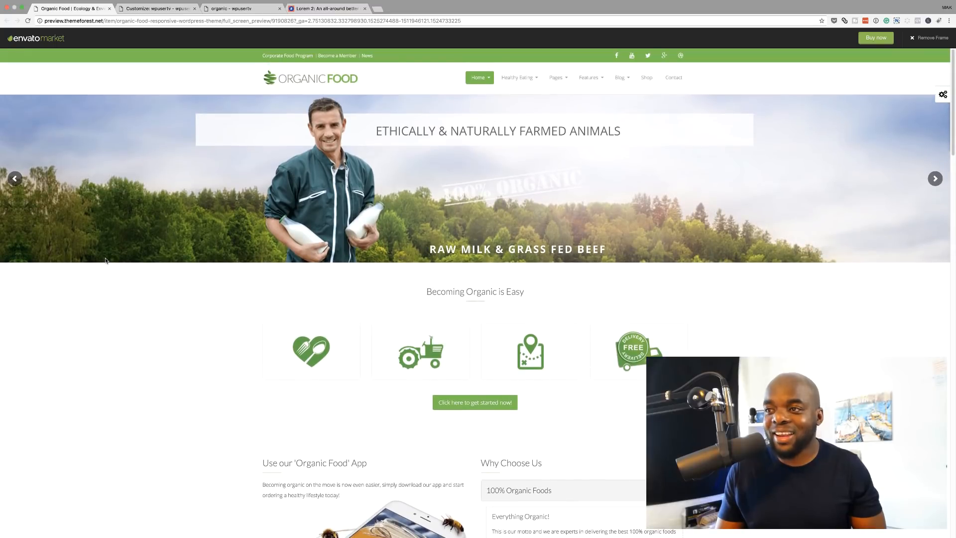
{"action": "scroll", "coordinate": [105, 258], "scroll_direction": "down", "scroll_amount": 5}
{"action": "scroll", "coordinate": [105, 259], "scroll_direction": "down", "scroll_amount": 5}
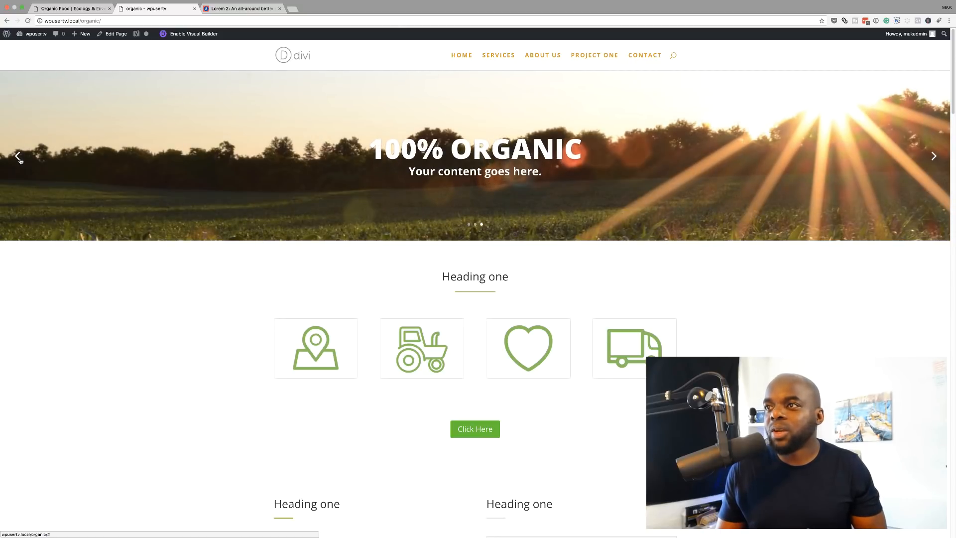
{"action": "left_click", "coordinate": [18, 156]}
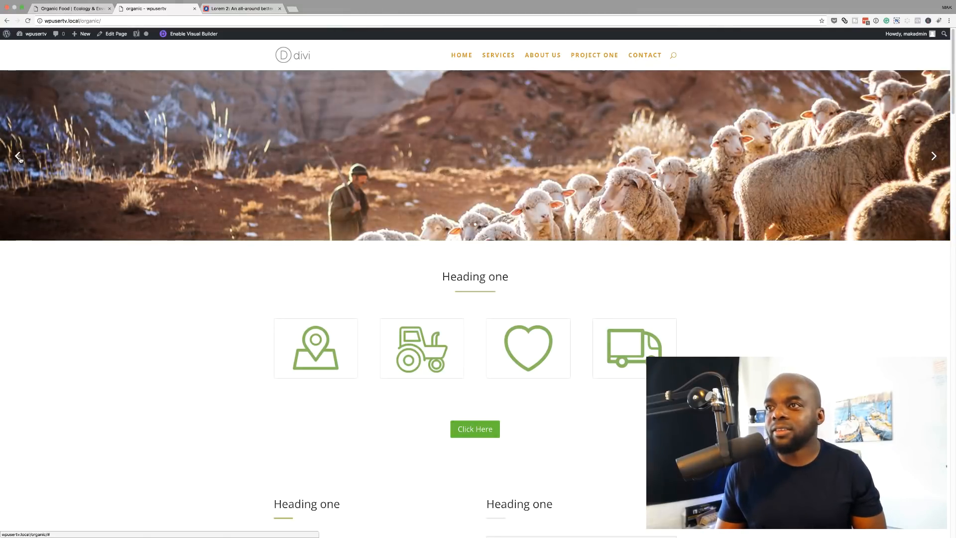